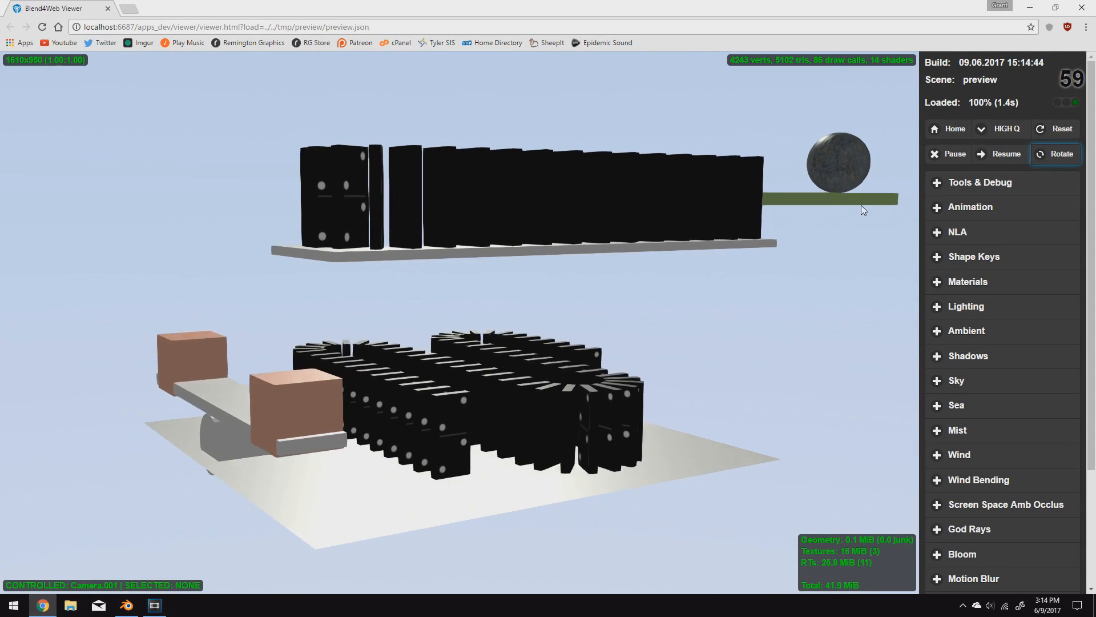
pyautogui.click(860, 201)
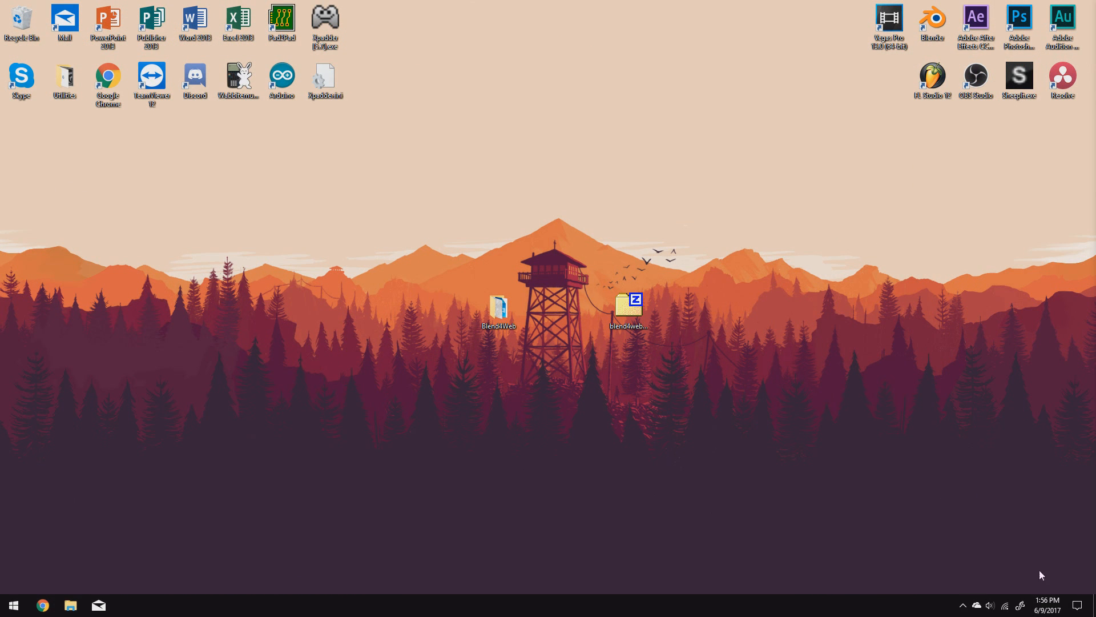
# Step: Open blend4web.com in Chrome and go to its Downloads page
pyautogui.click(42, 605)
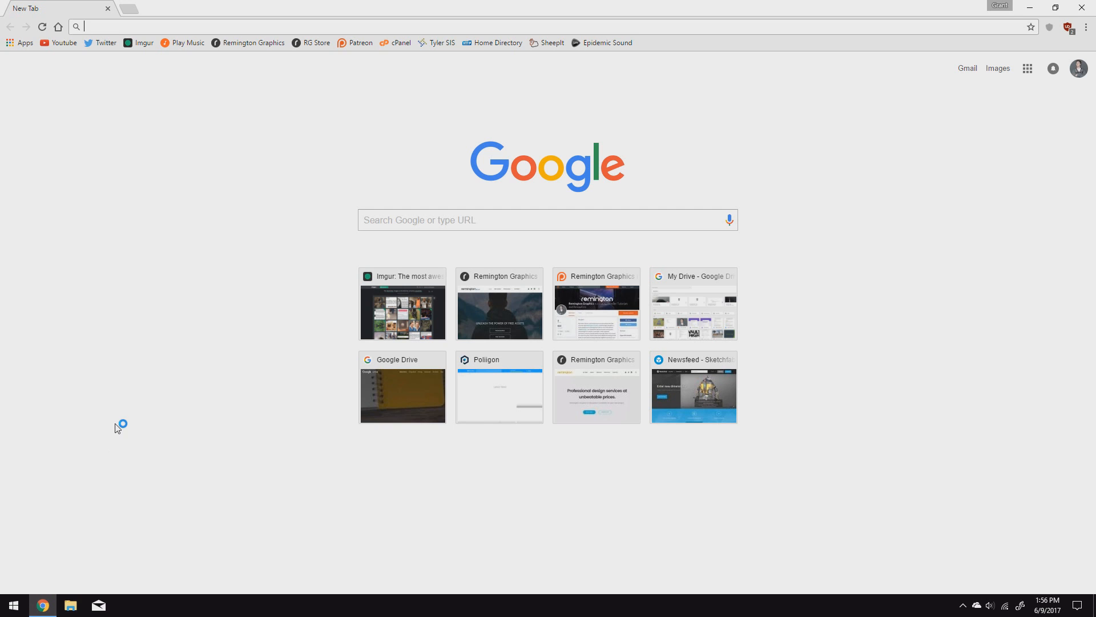
pyautogui.write('blend')
pyautogui.press('BackSpace')
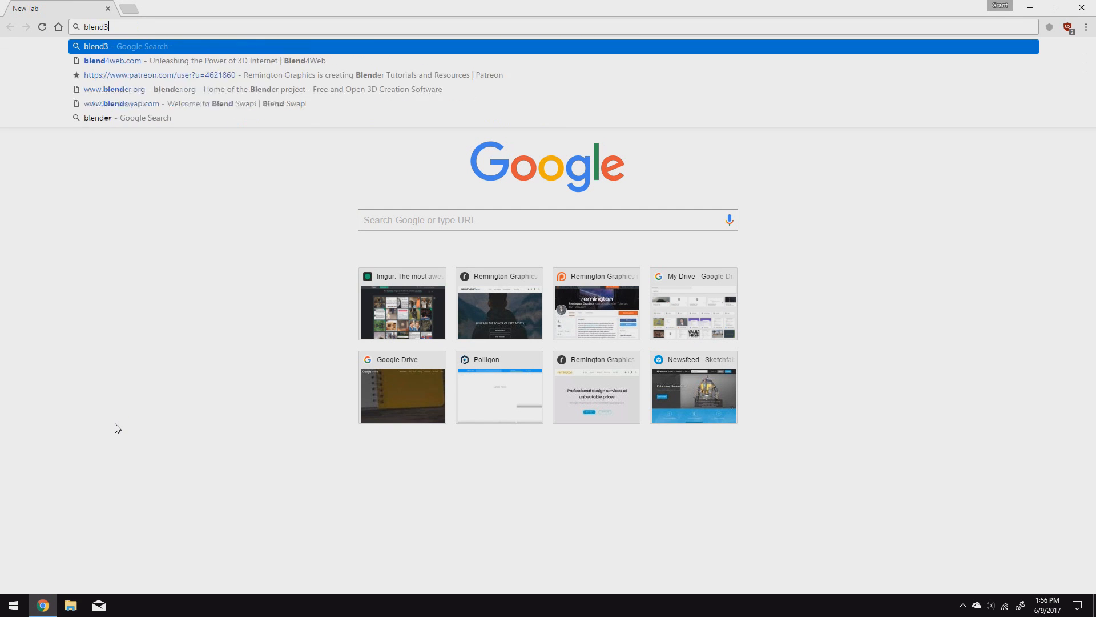
pyautogui.write('4web.com')
pyautogui.press('Return')
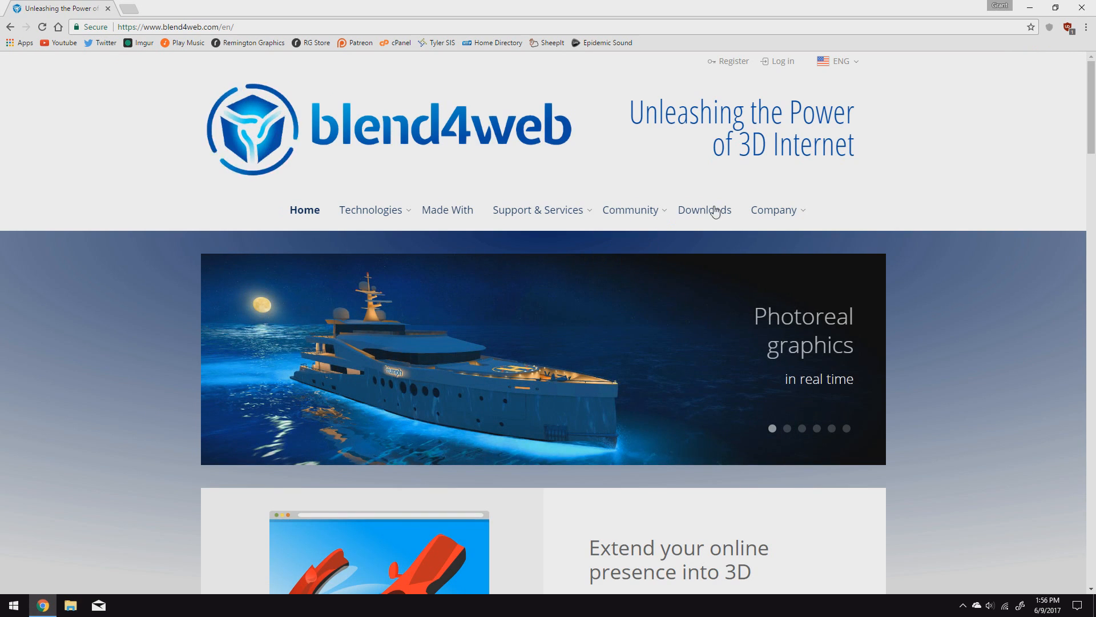
pyautogui.click(714, 210)
pyautogui.scroll(-3, 571, 228)
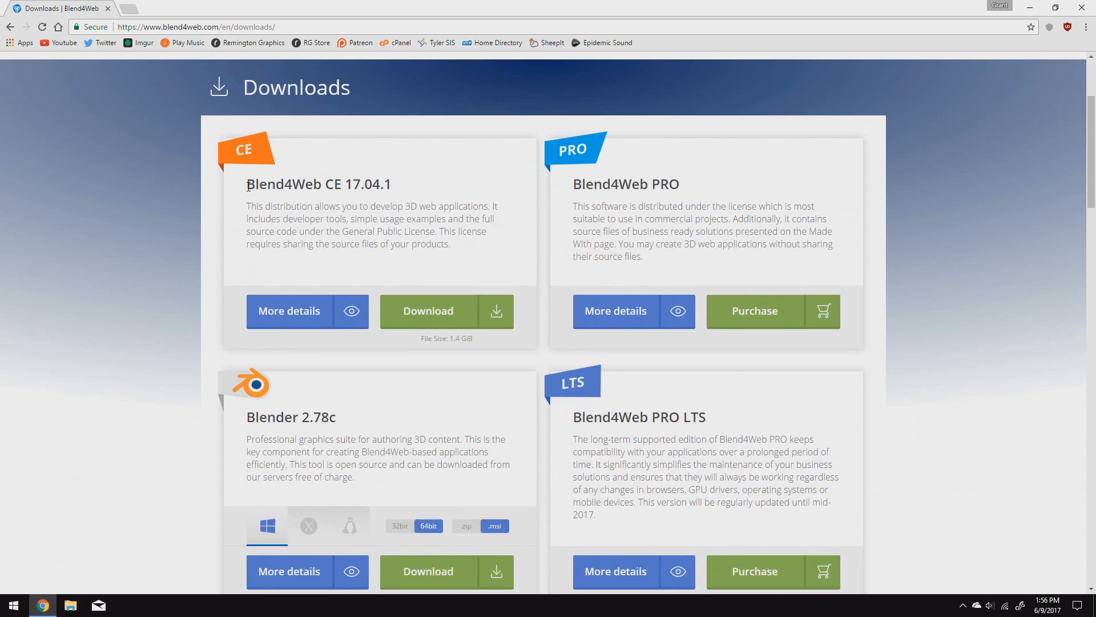
# Step: Examine the Blend4Web CE 17.04.1, PRO and PRO LTS editions offered on the downloads page
pyautogui.moveTo(247, 184); pyautogui.dragTo(392, 185)
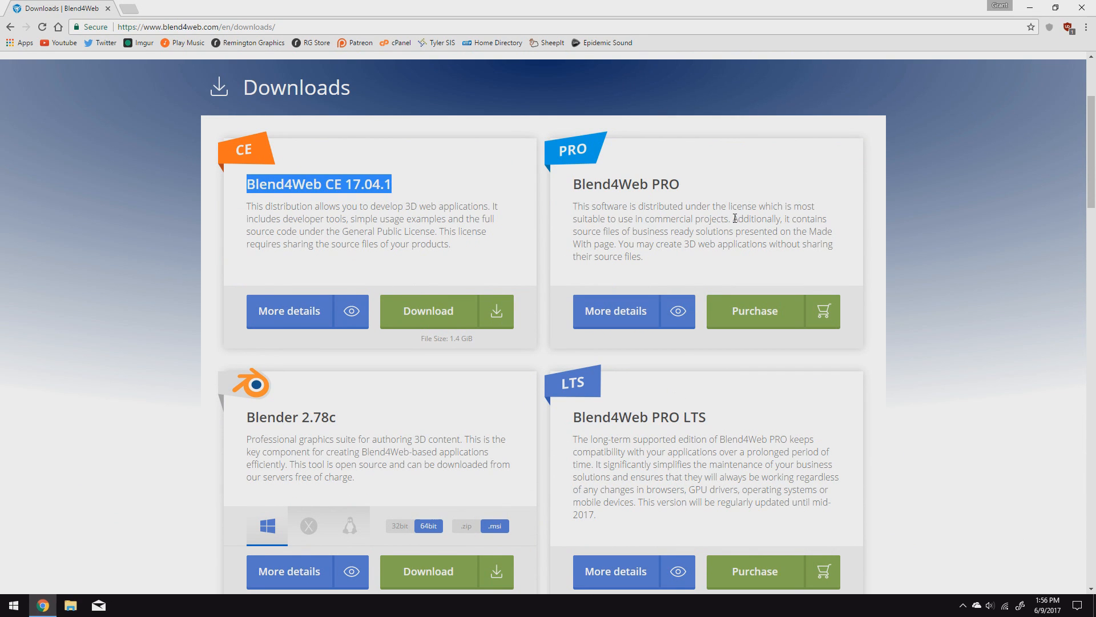
pyautogui.scroll(-2, 597, 351)
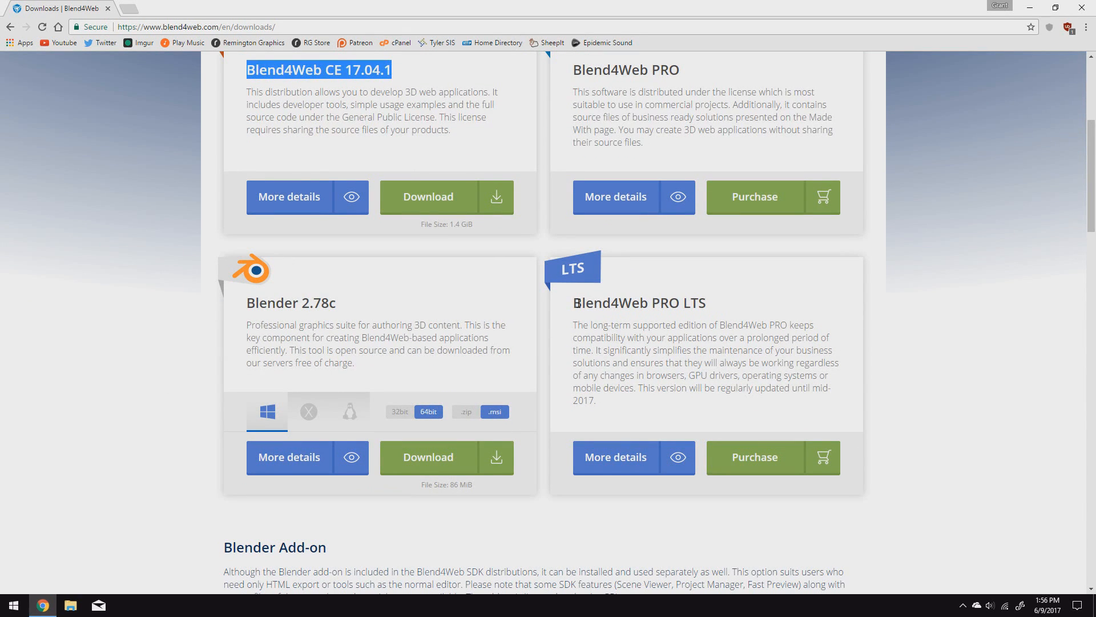
pyautogui.tripleClick(749, 303)
pyautogui.click(748, 342)
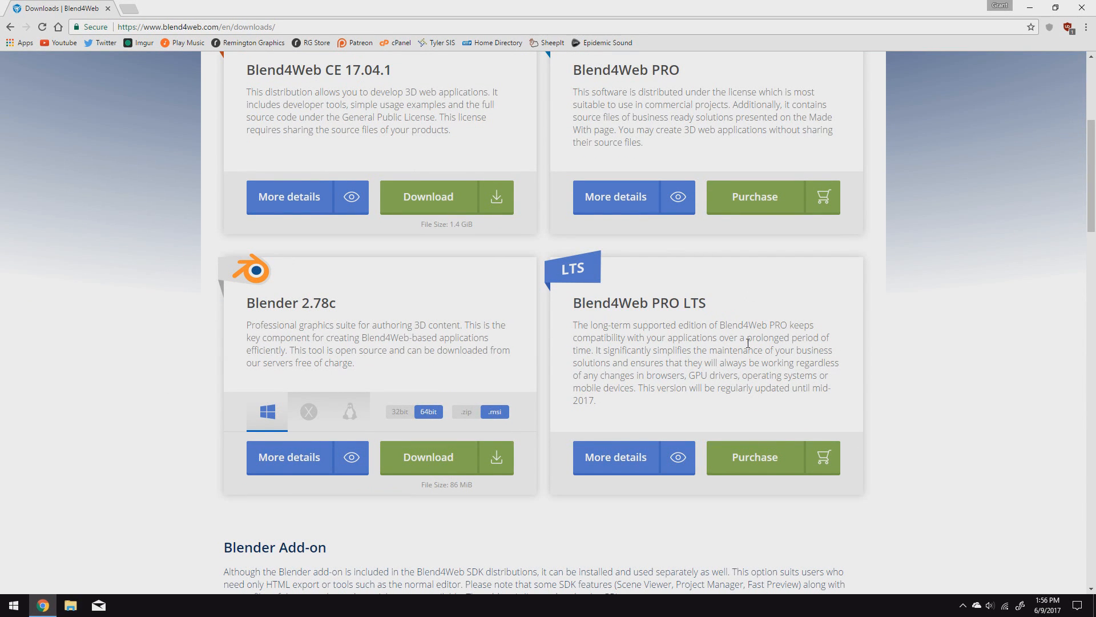
pyautogui.scroll(1, 748, 343)
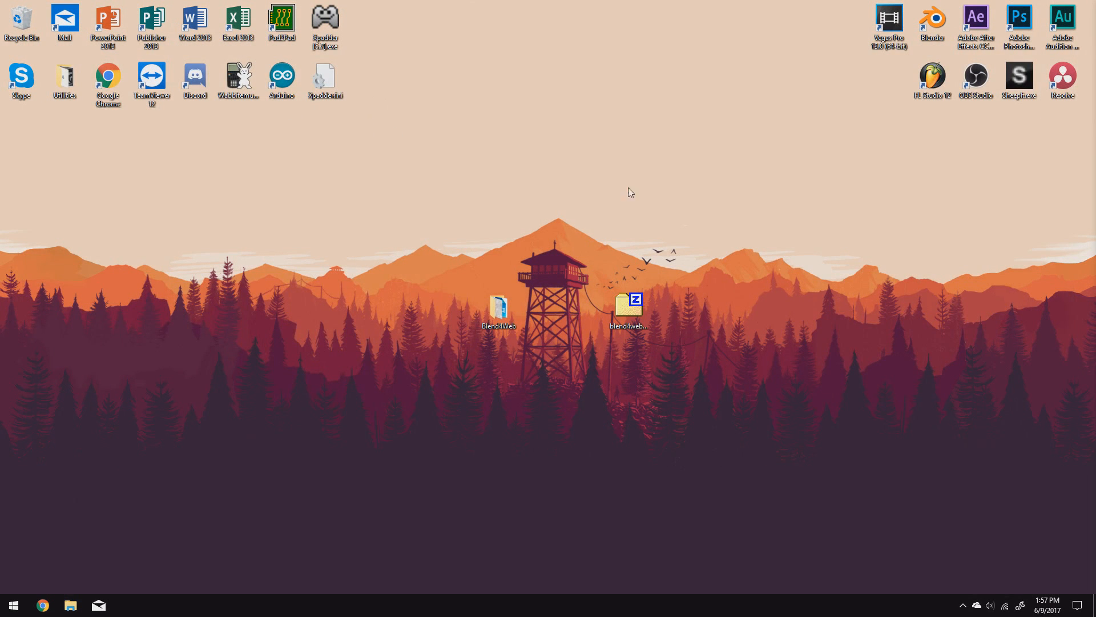
# Step: Examine the blend4web_ce folder inside blend4web_ce_17_04_1.zip and the Blender Assets folder in File Explorer, closing both windows
pyautogui.doubleClick(631, 309)
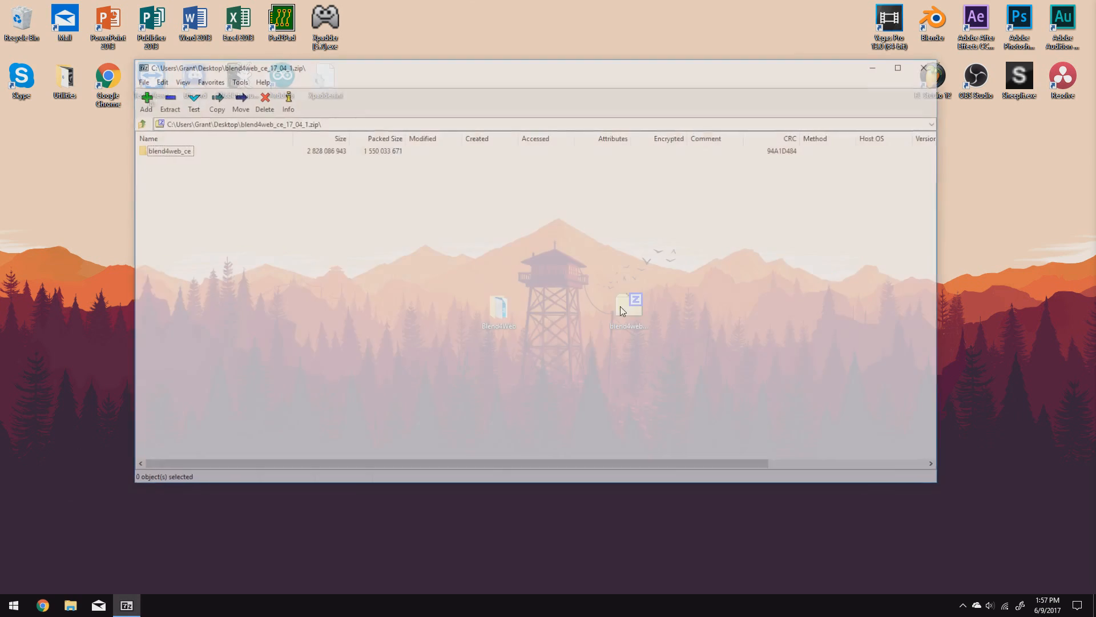
pyautogui.click(173, 150)
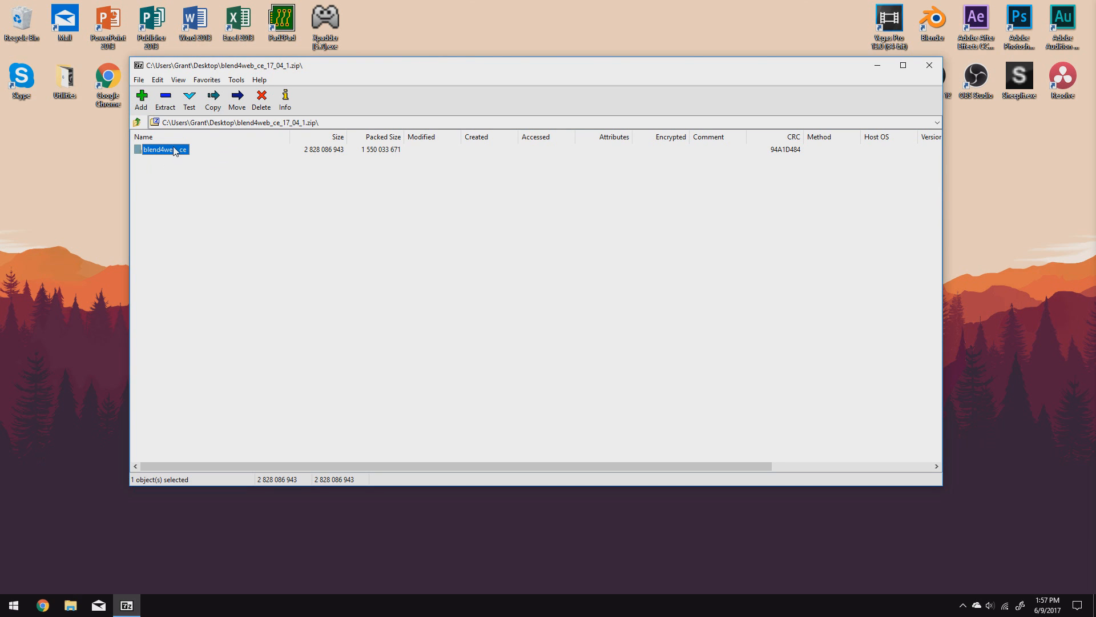
pyautogui.click(70, 606)
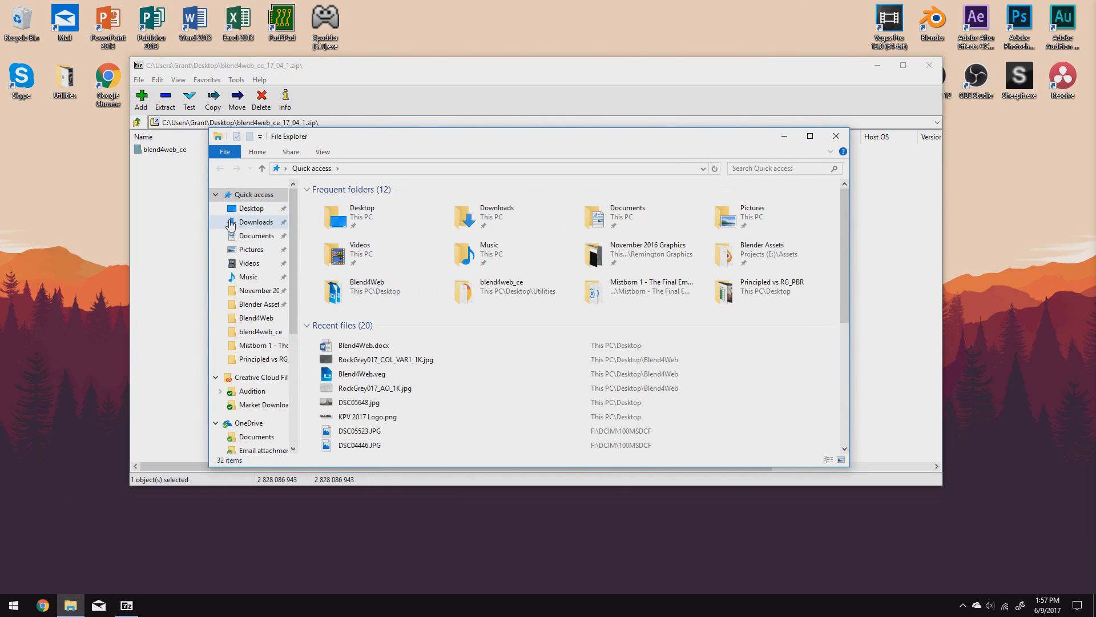
pyautogui.click(259, 304)
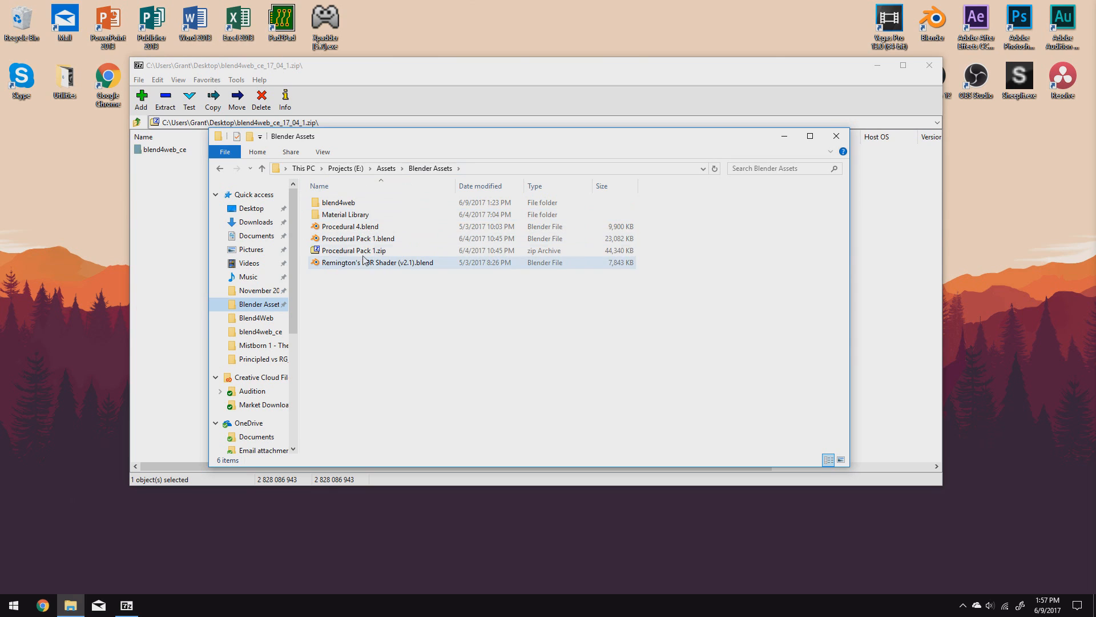
pyautogui.click(360, 218)
pyautogui.click(363, 227)
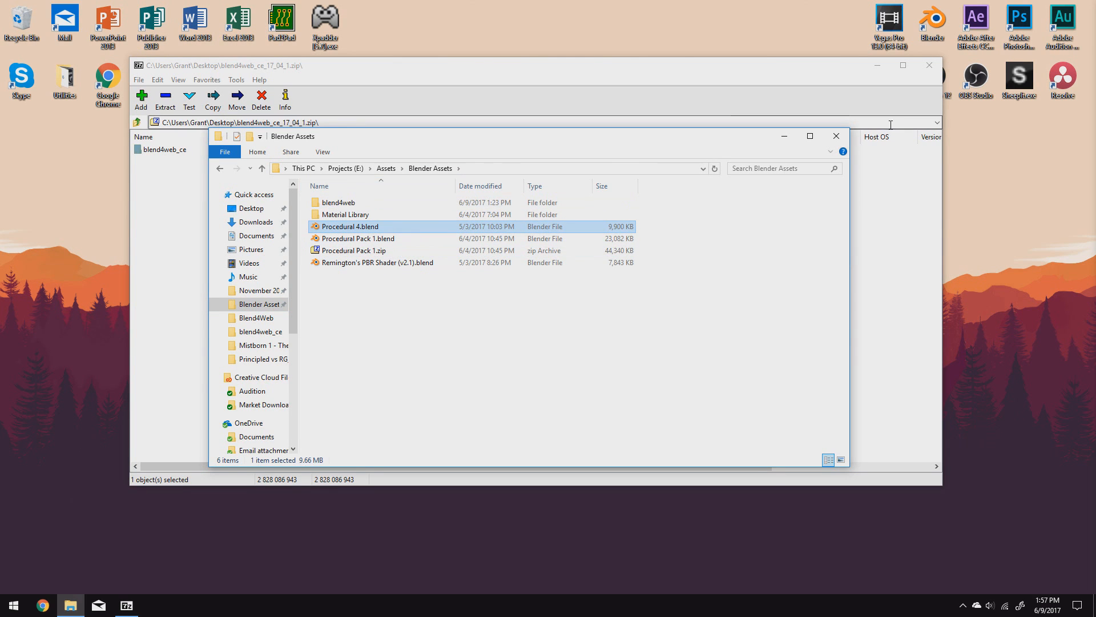
pyautogui.click(837, 137)
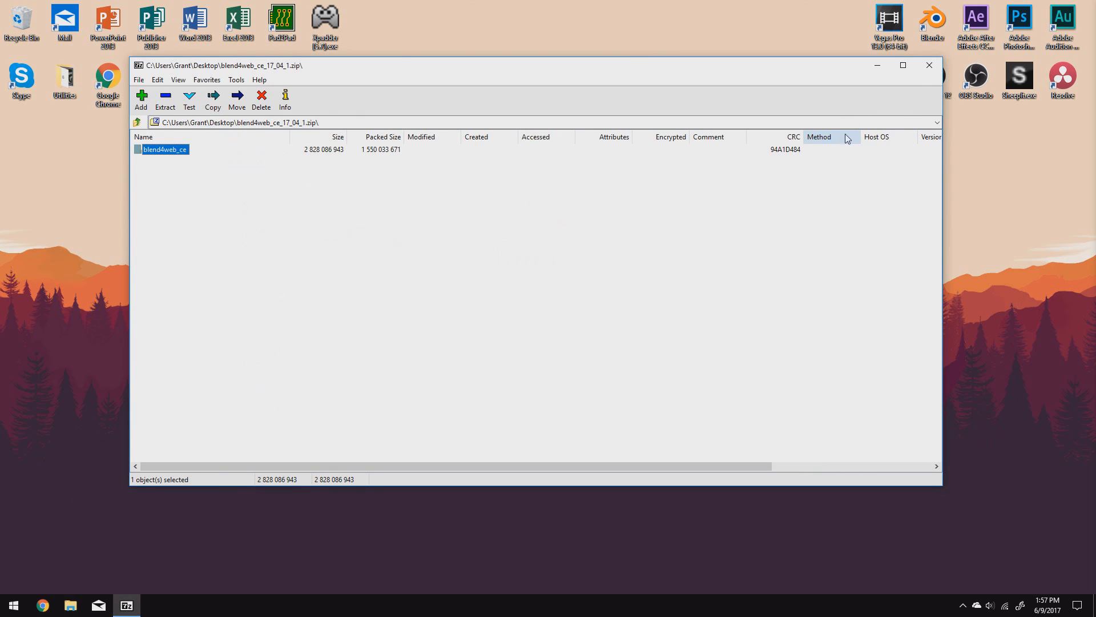
pyautogui.click(929, 65)
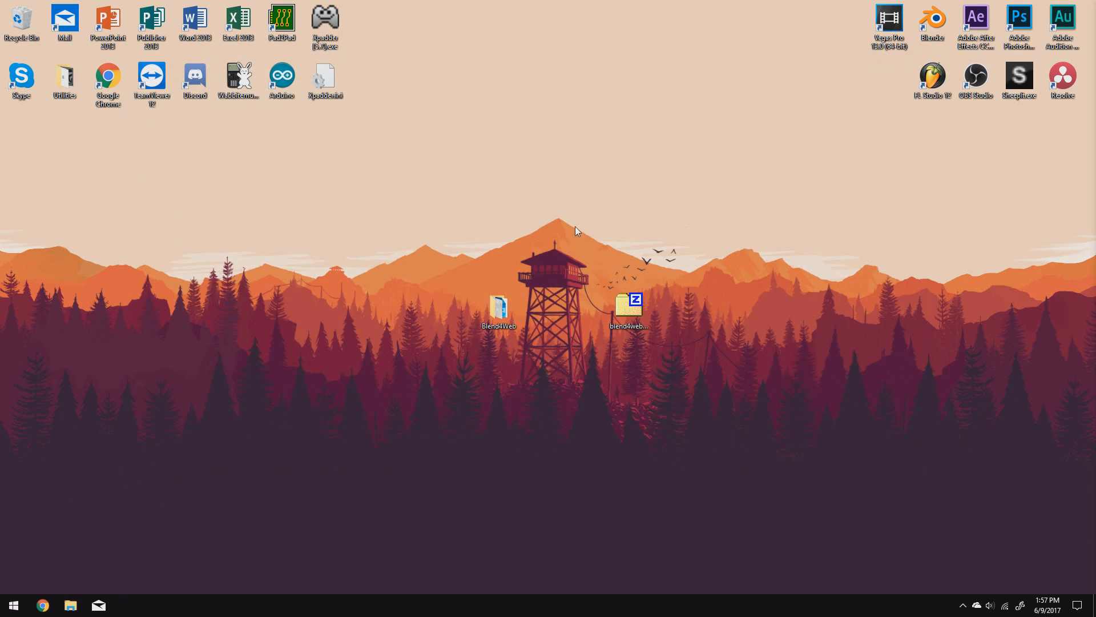
# Step: Launch Blender and open the file path settings in the User Preferences
pyautogui.doubleClick(932, 22)
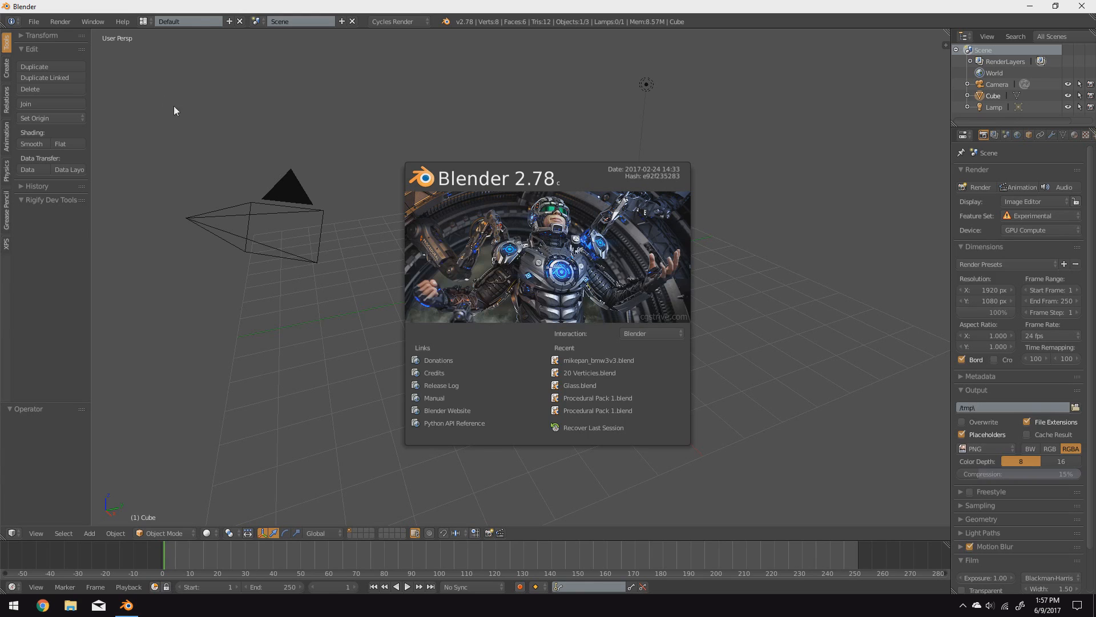
pyautogui.click(283, 148)
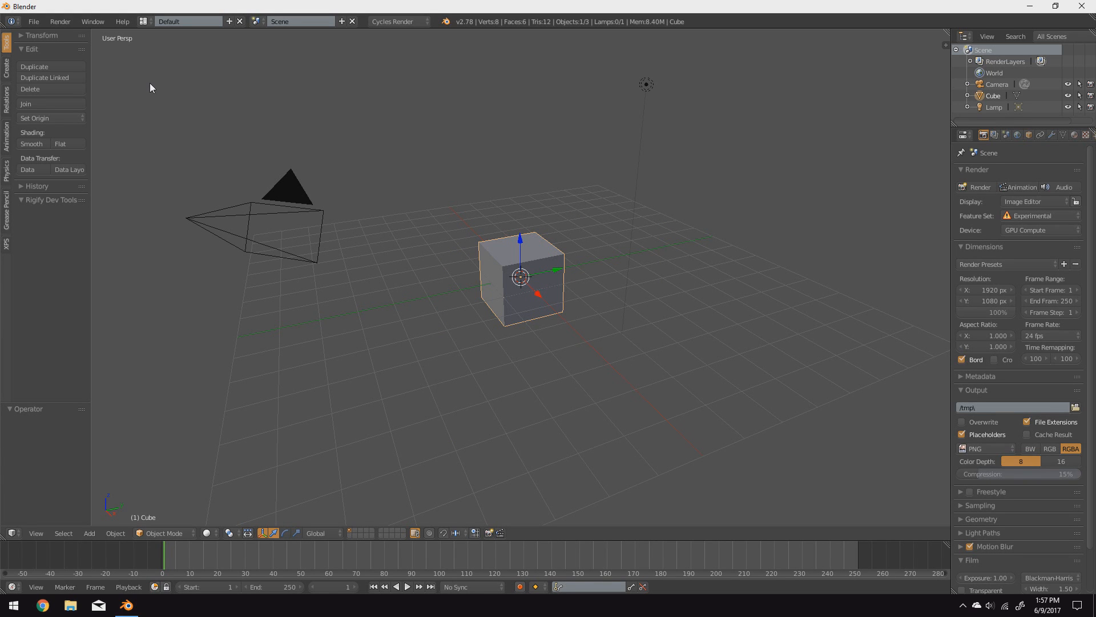
pyautogui.click(36, 23)
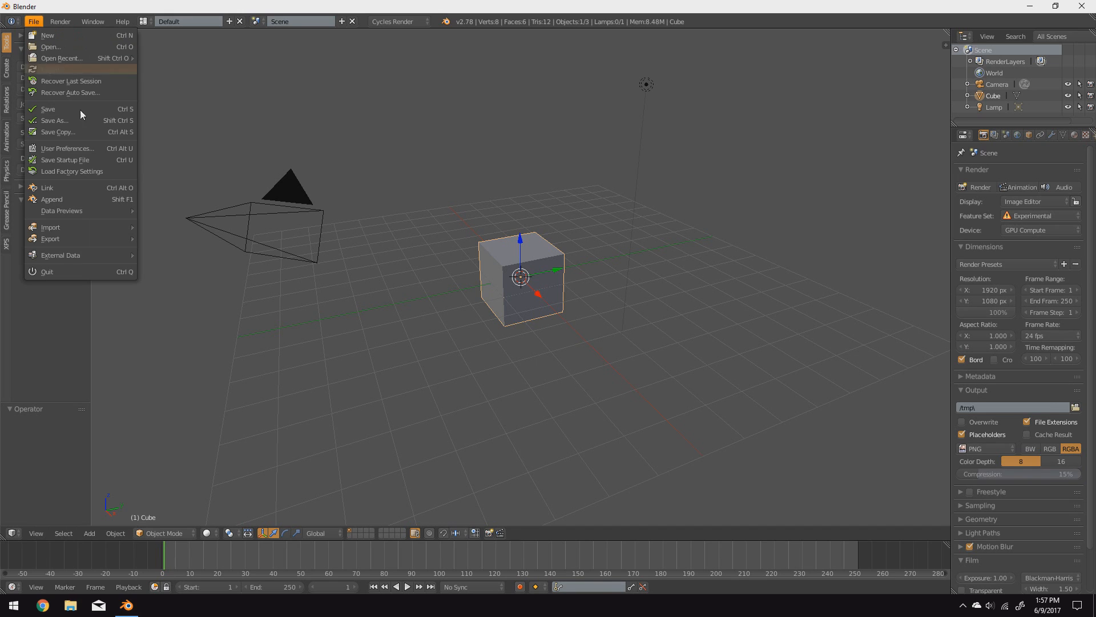
pyautogui.click(85, 150)
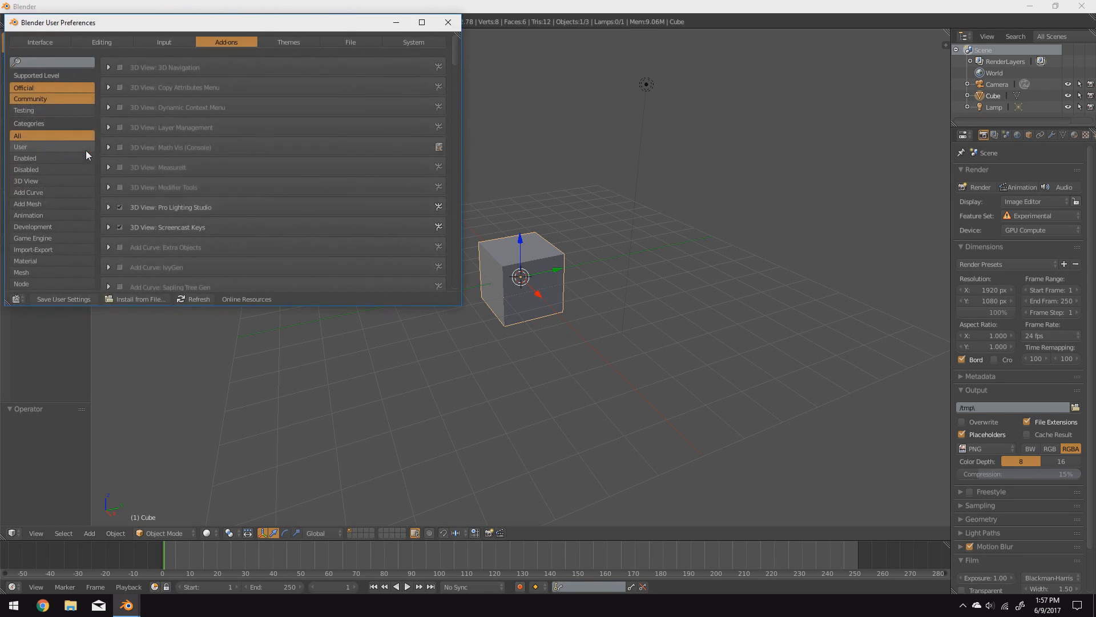
pyautogui.click(346, 45)
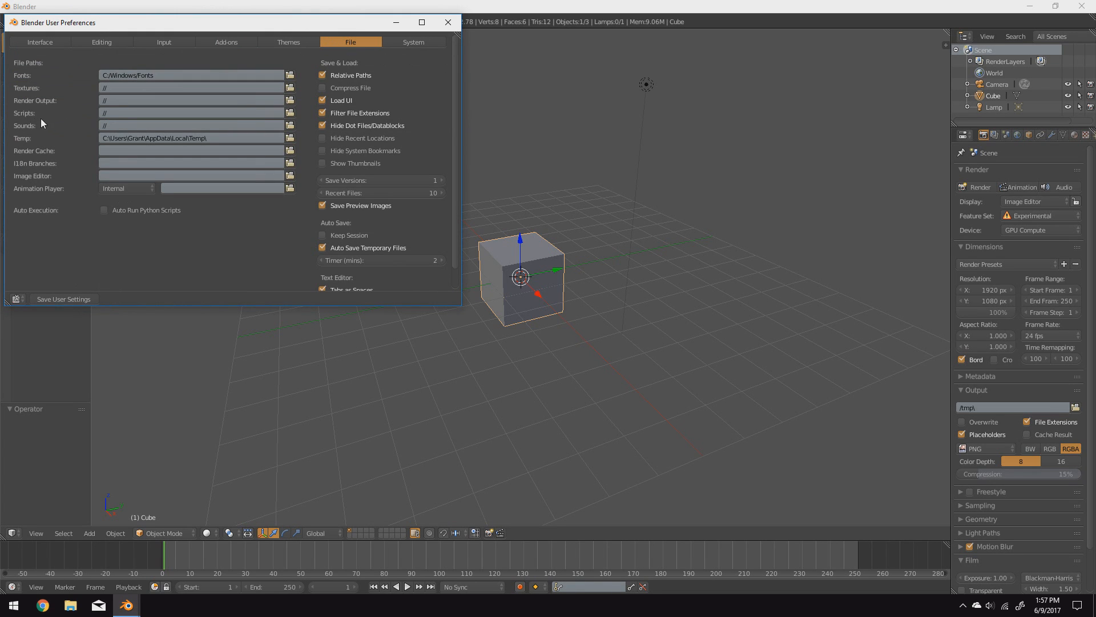
pyautogui.click(112, 113)
pyautogui.click(69, 119)
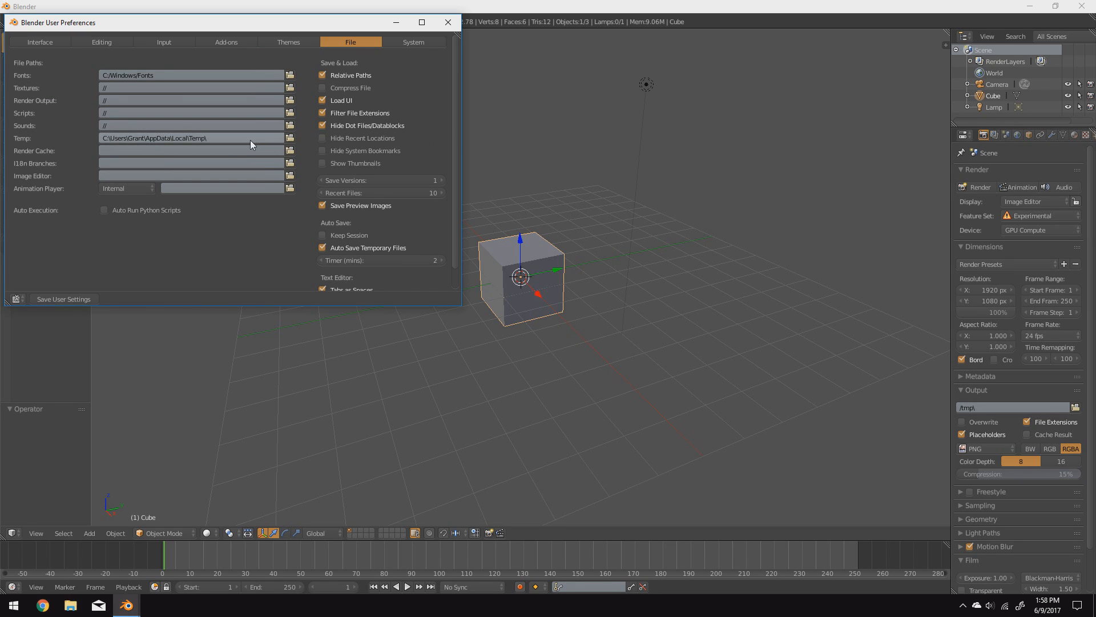
# Step: Set the Scripts file path to E:\Assets\Blender Assets\blend4web\blend4web_ce\ by browsing from the Blender Assets bookmark
pyautogui.click(292, 114)
pyautogui.moveTo(37, 101); pyautogui.dragTo(29, 278)
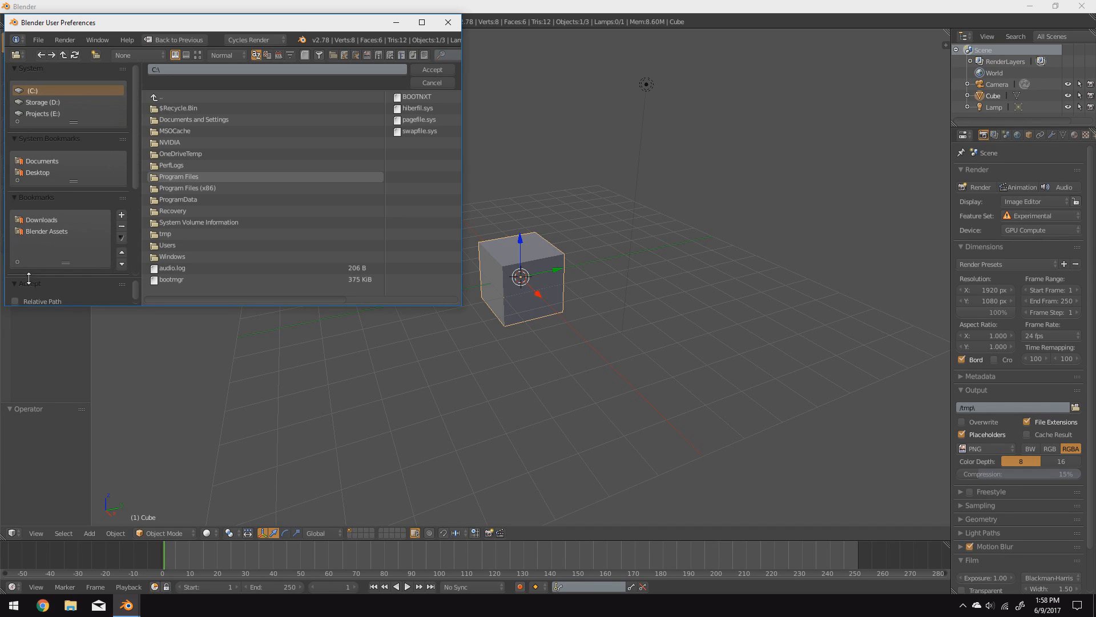
pyautogui.click(39, 231)
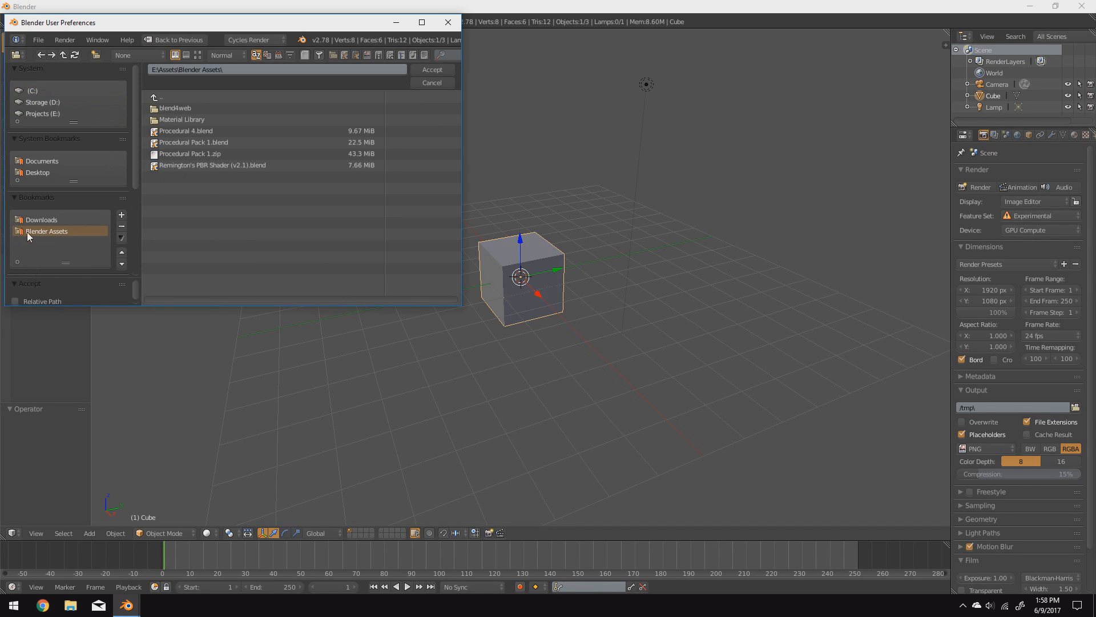
pyautogui.click(193, 108)
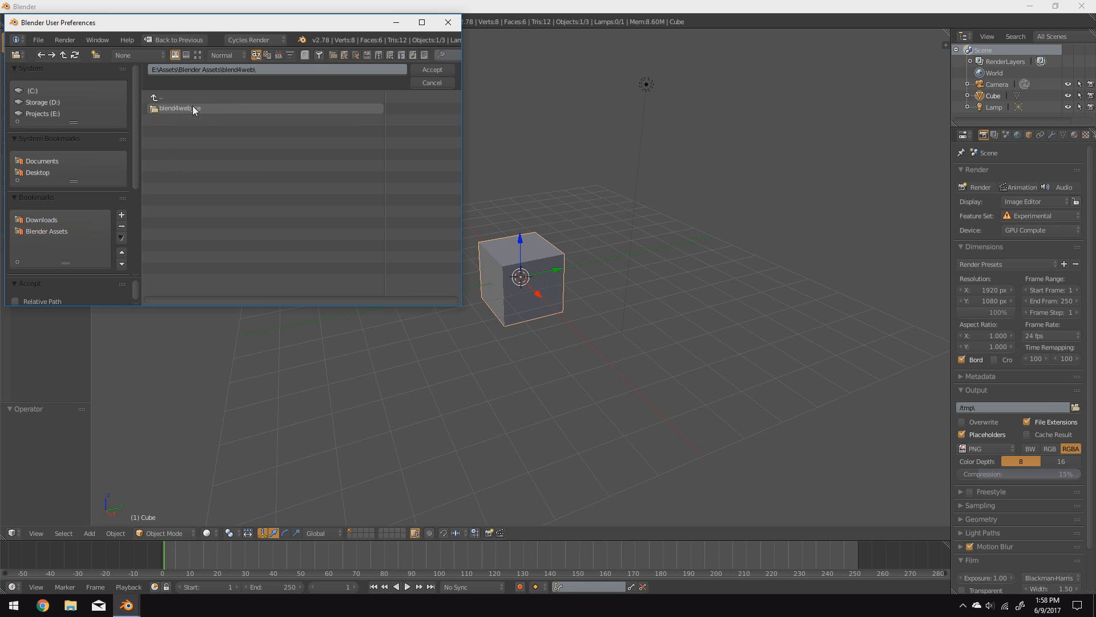
pyautogui.click(187, 108)
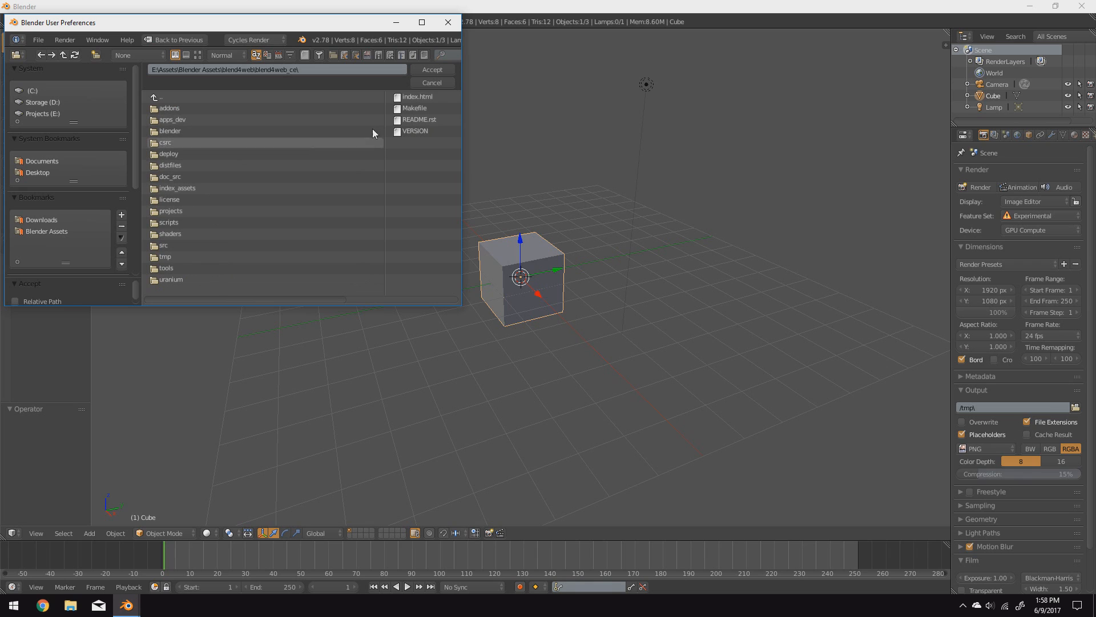
pyautogui.click(421, 67)
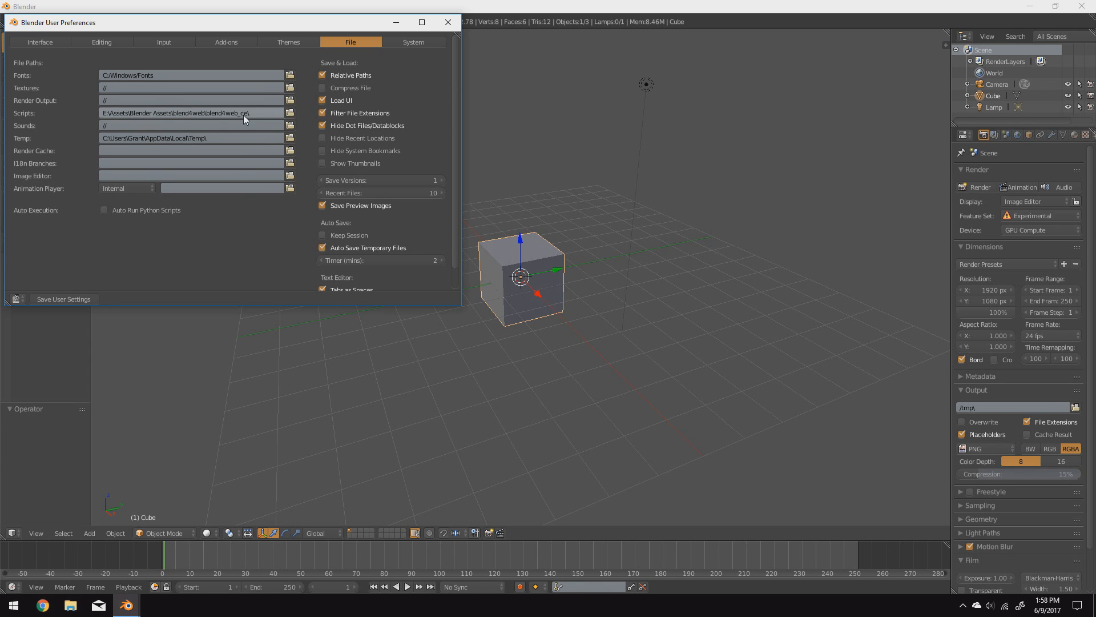
# Step: Save the user settings, close Blender and relaunch it, dismissing the splash screen
pyautogui.click(63, 299)
pyautogui.click(448, 22)
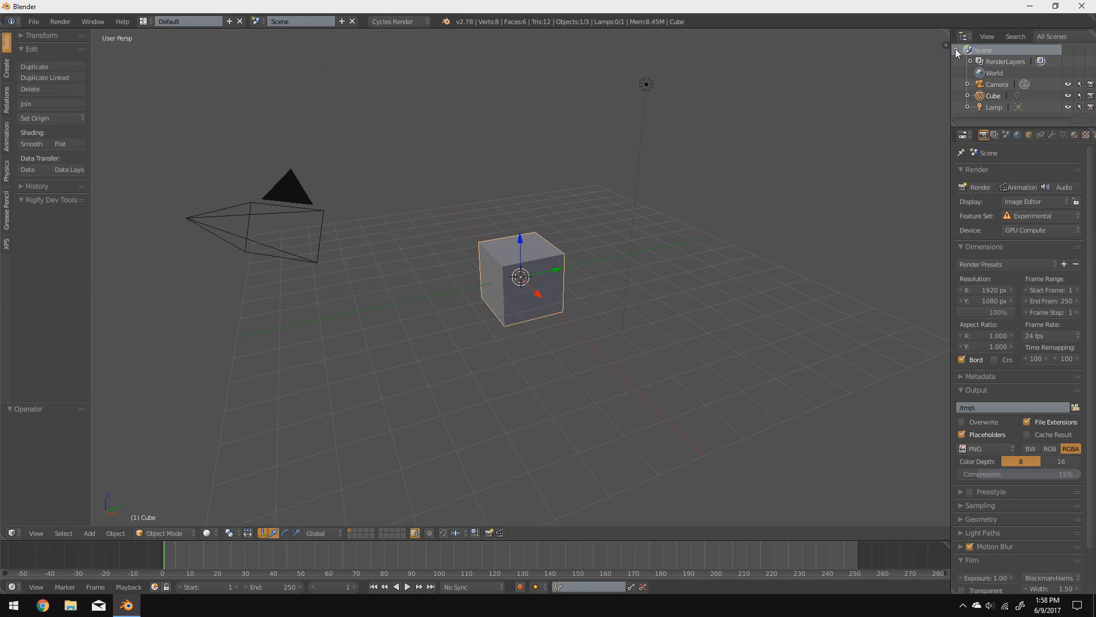
pyautogui.click(1082, 7)
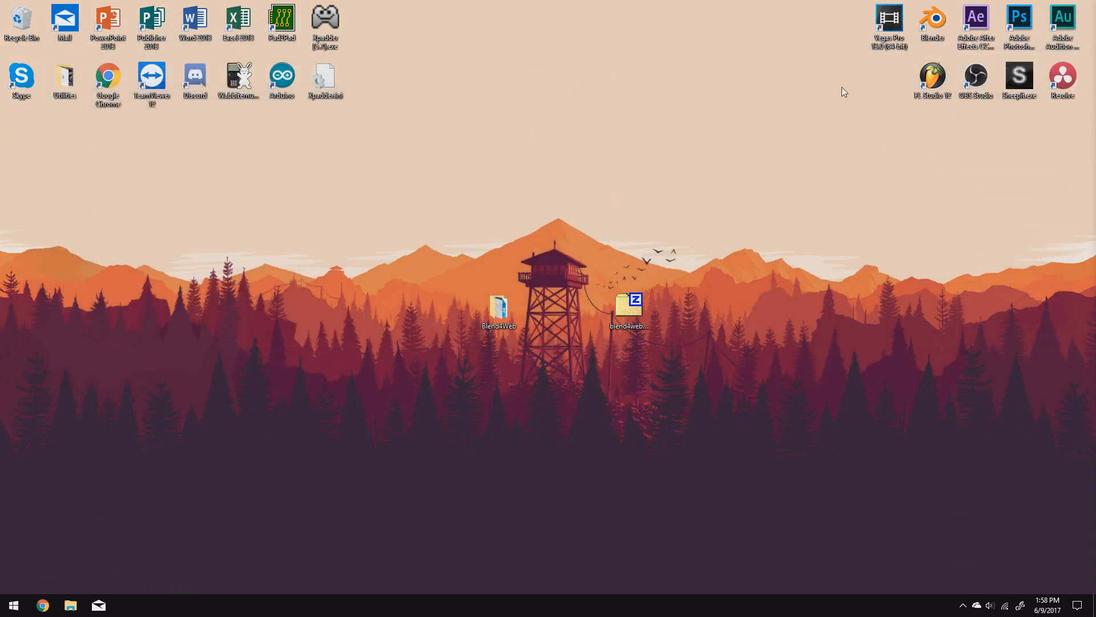
pyautogui.doubleClick(933, 21)
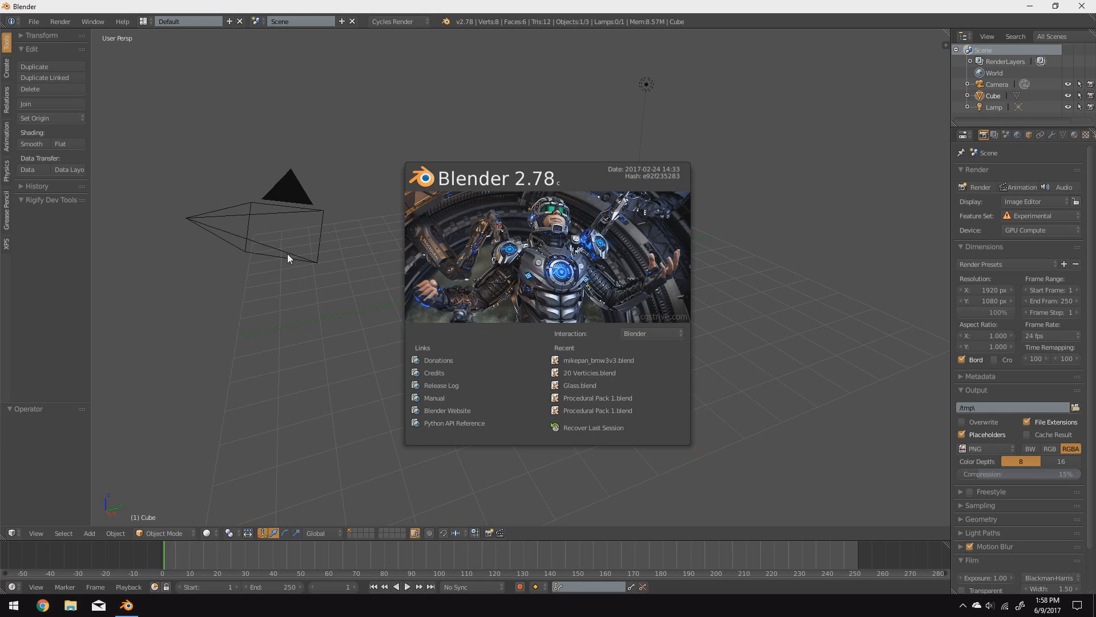
pyautogui.click(288, 254)
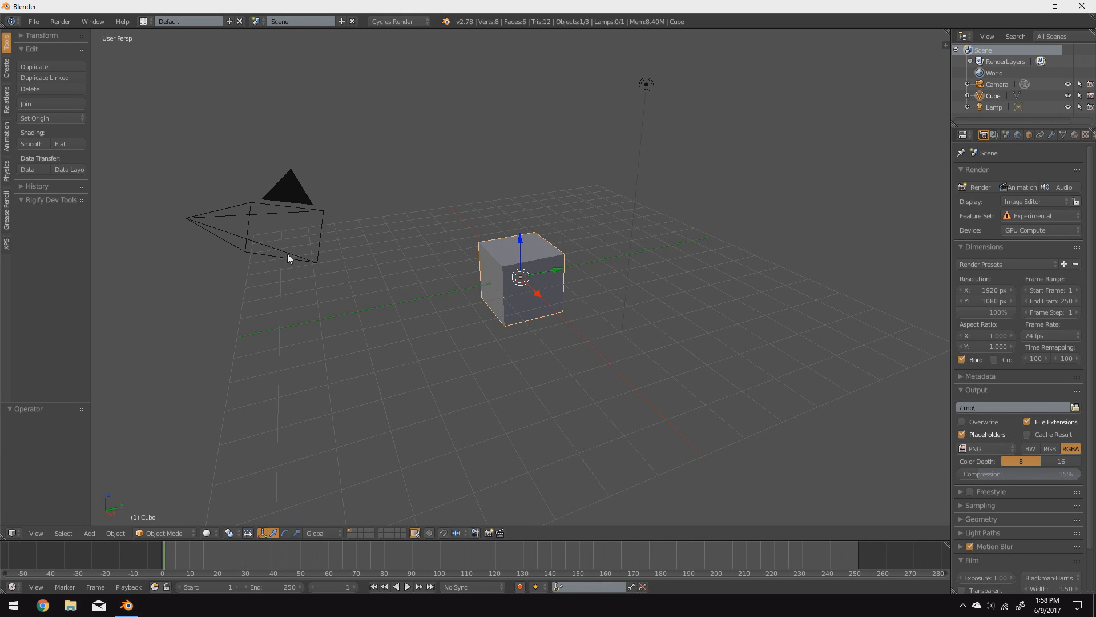
# Step: Enable the Blend4Web add-on from the Blend4Web category in the User Preferences and close the preferences window
pyautogui.click(34, 22)
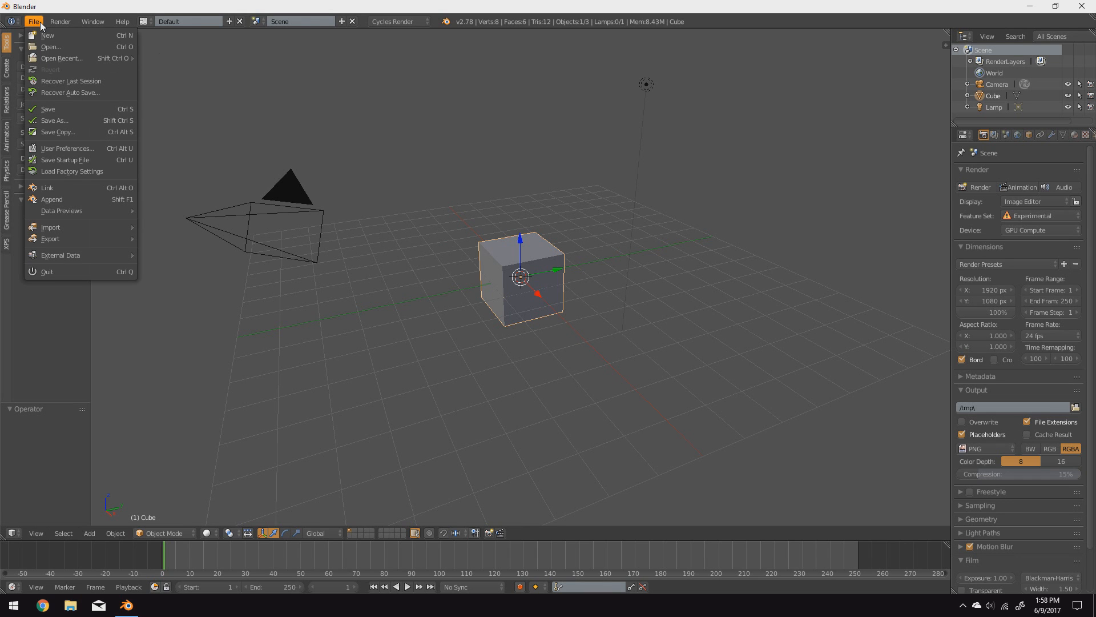
pyautogui.click(72, 149)
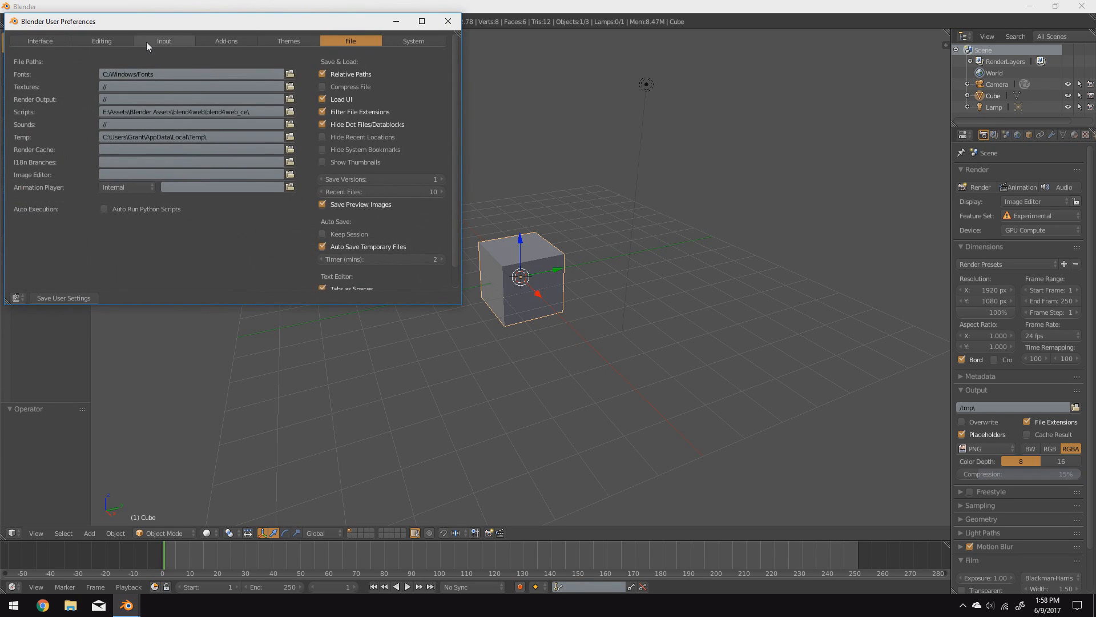
pyautogui.click(218, 42)
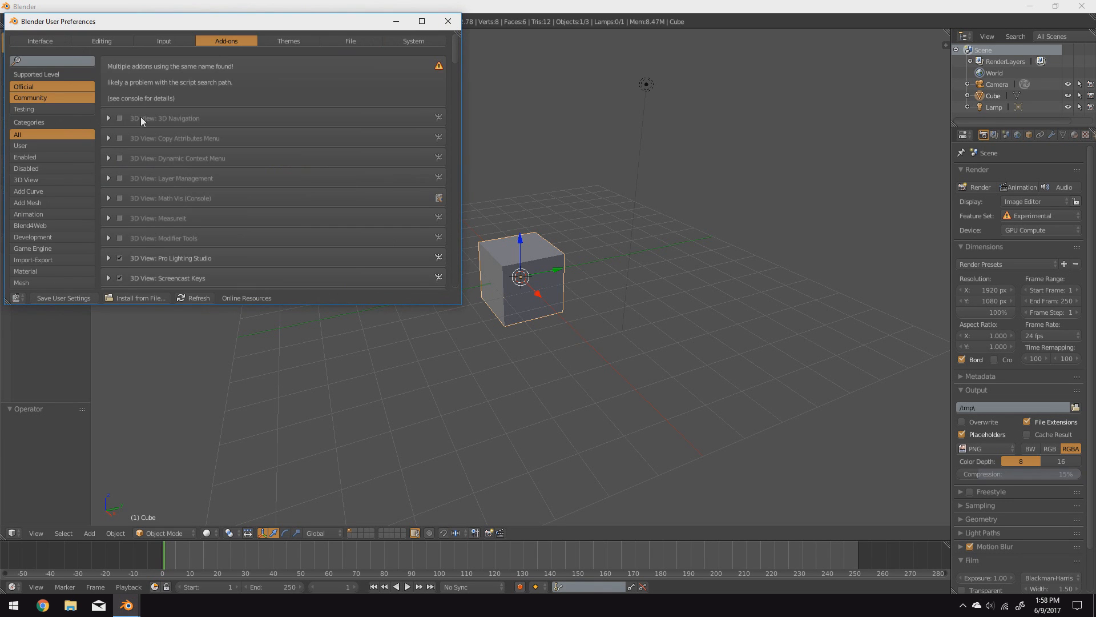
pyautogui.click(46, 226)
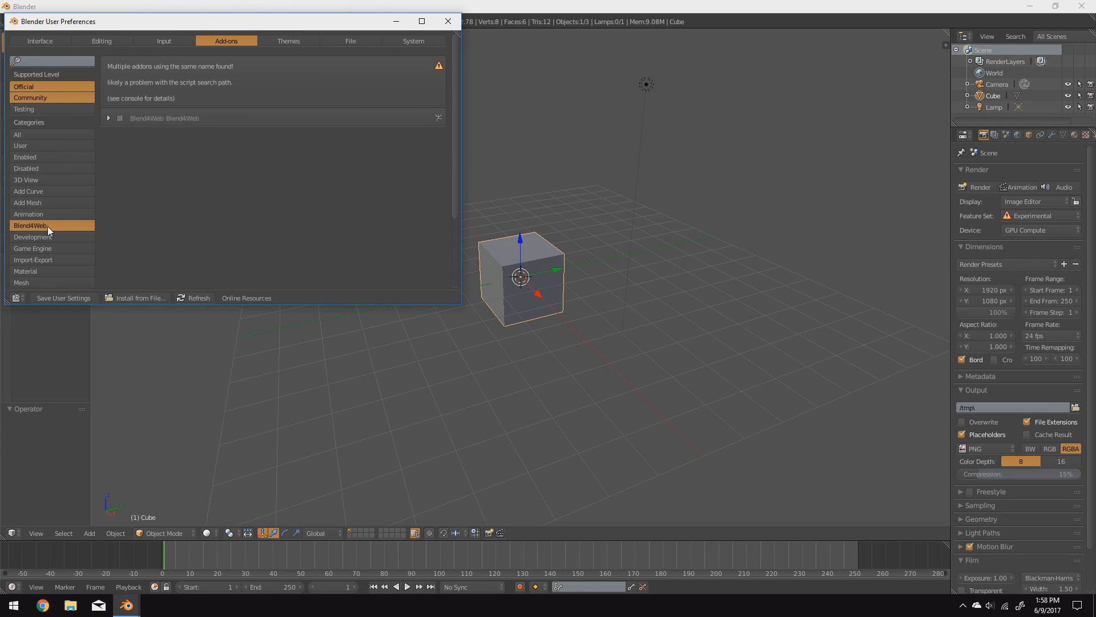
pyautogui.click(120, 118)
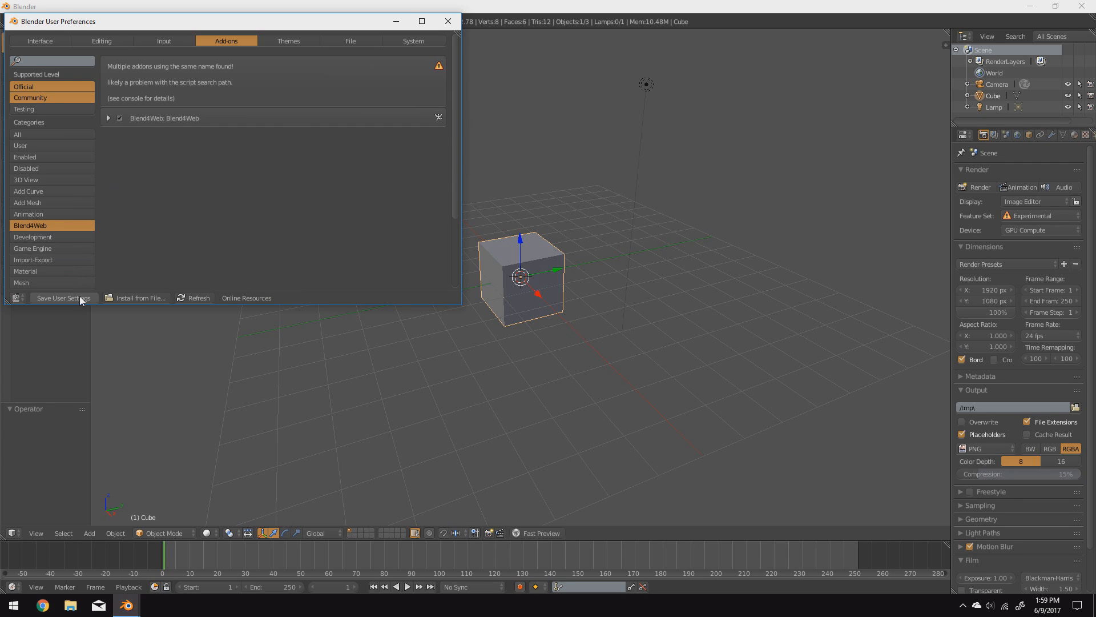
pyautogui.click(449, 22)
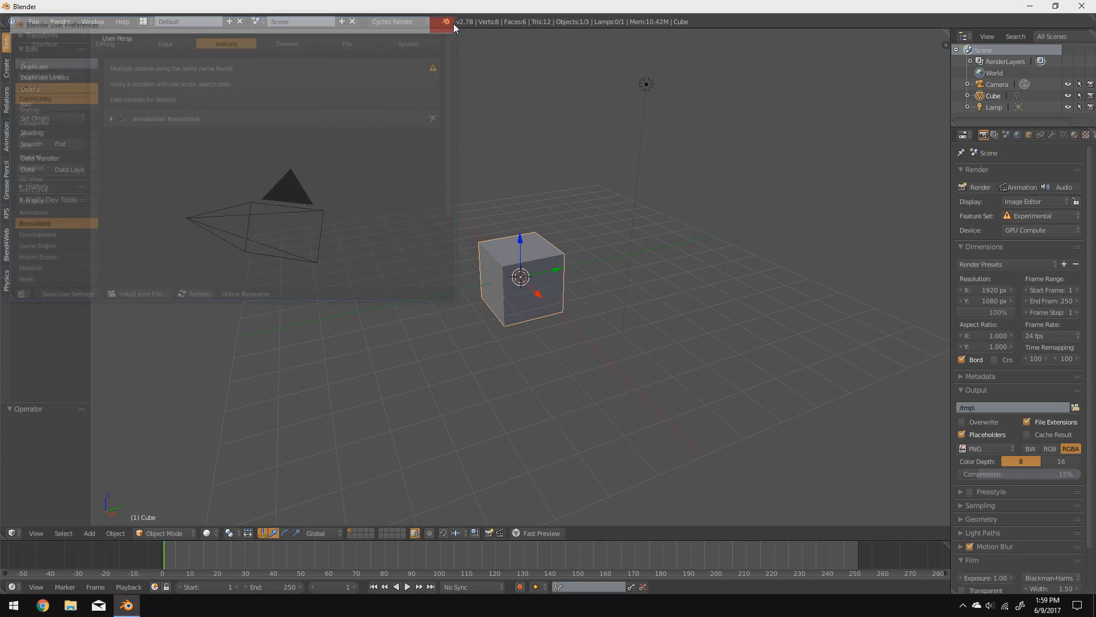
# Step: Switch the render engine from Cycles to Blend4Web and launch a Fast Preview of the default cube scene
pyautogui.click(403, 23)
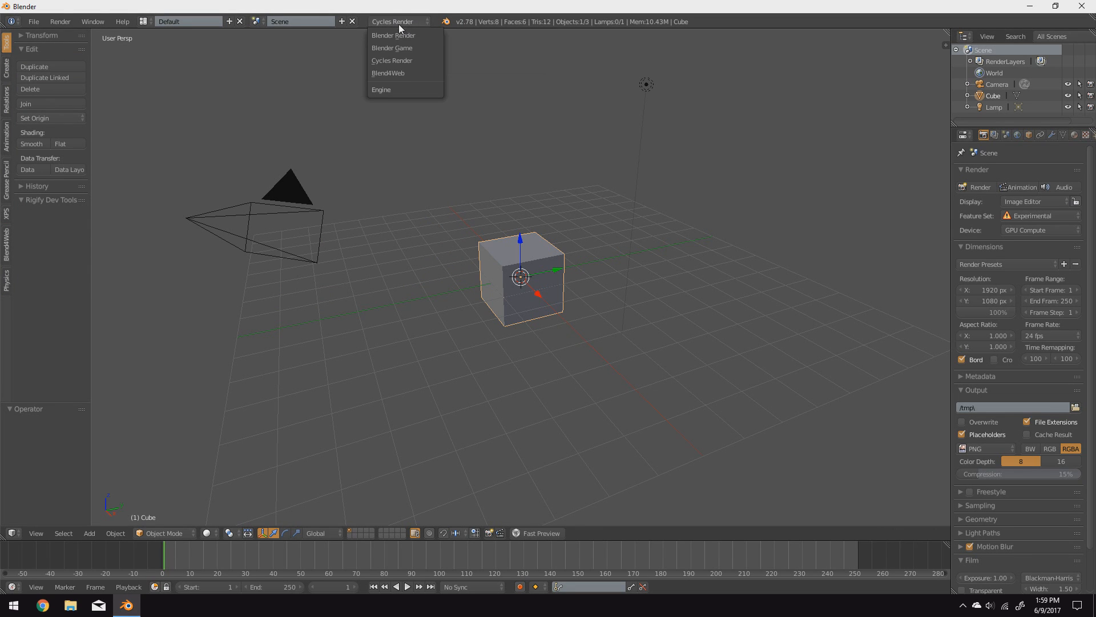
pyautogui.click(398, 75)
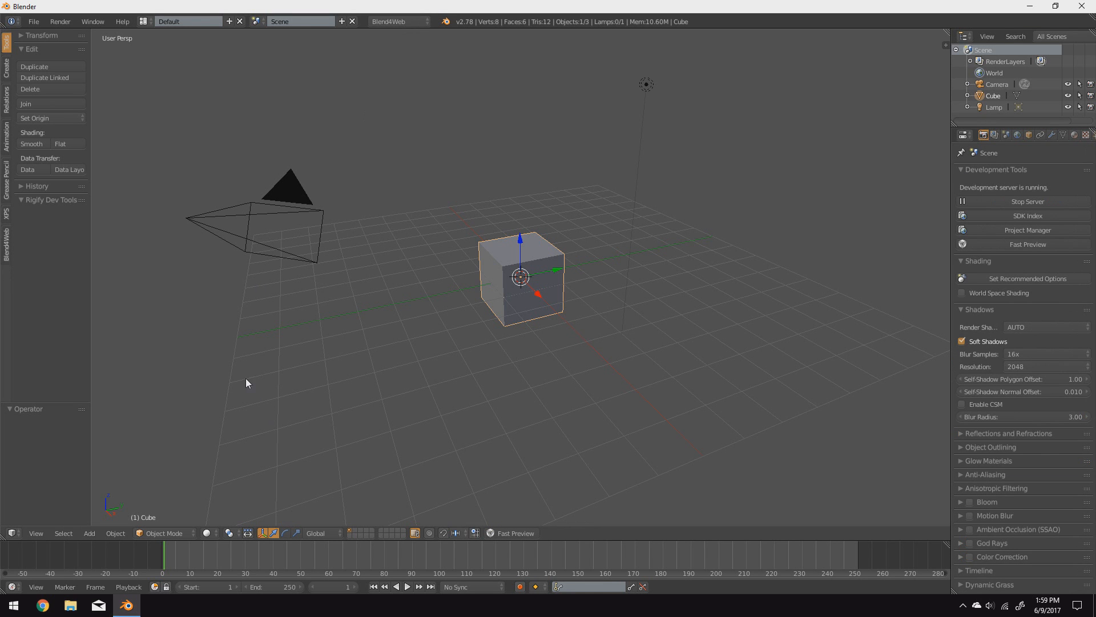
pyautogui.moveTo(496, 370); pyautogui.dragTo(467, 382, button='middle')
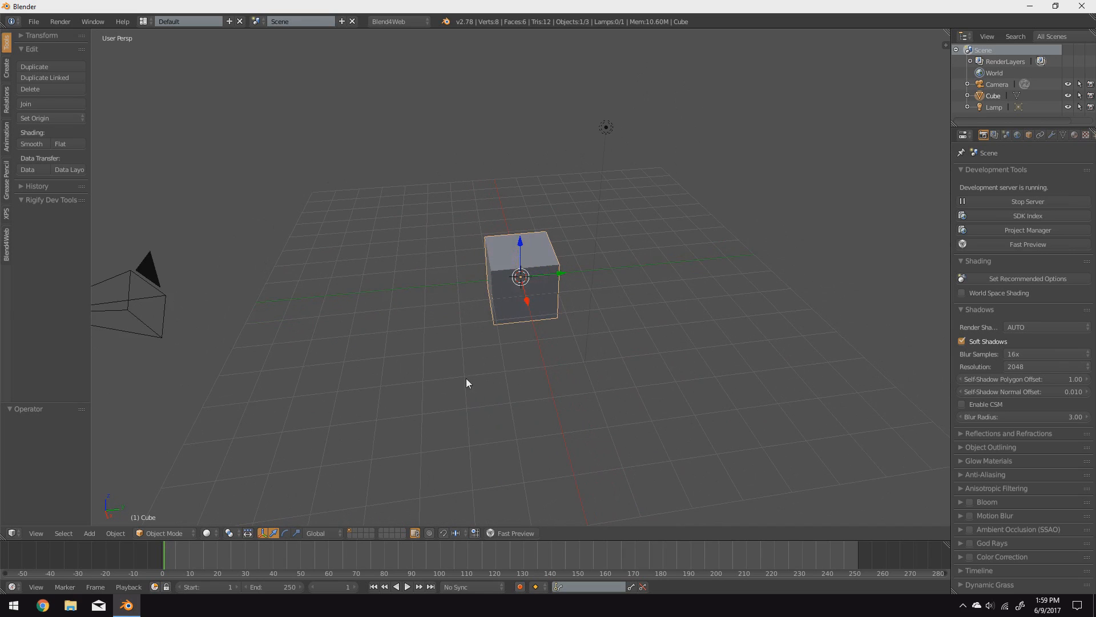
pyautogui.click(505, 533)
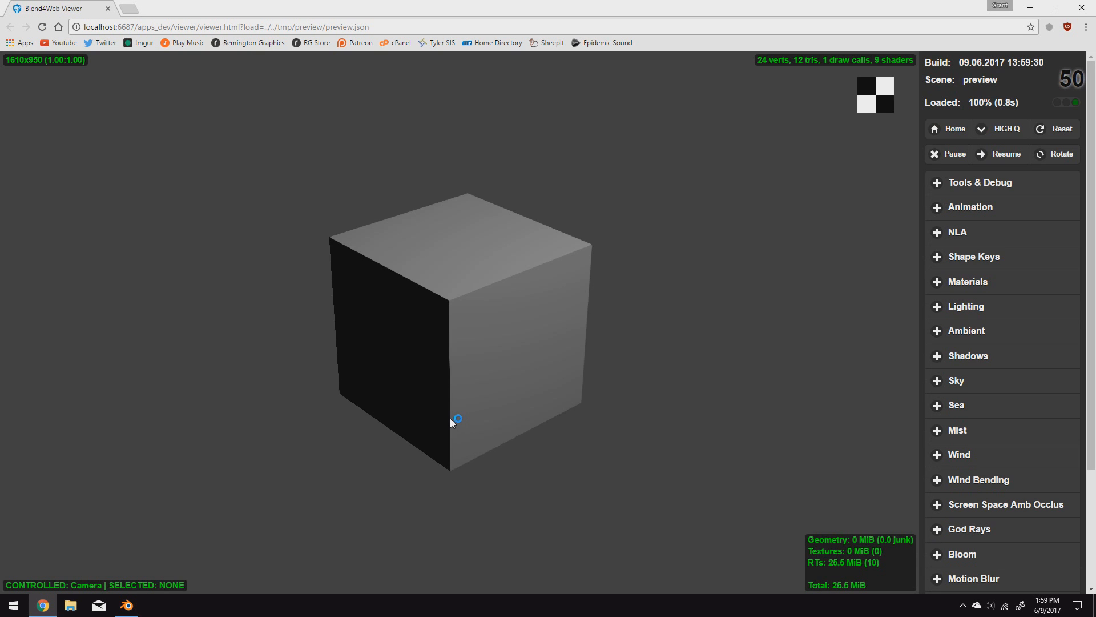
# Step: Inspect the cube from several angles in the browser's Blend4Web Viewer and return to Blender
pyautogui.click(455, 385)
pyautogui.moveTo(453, 381); pyautogui.dragTo(385, 386)
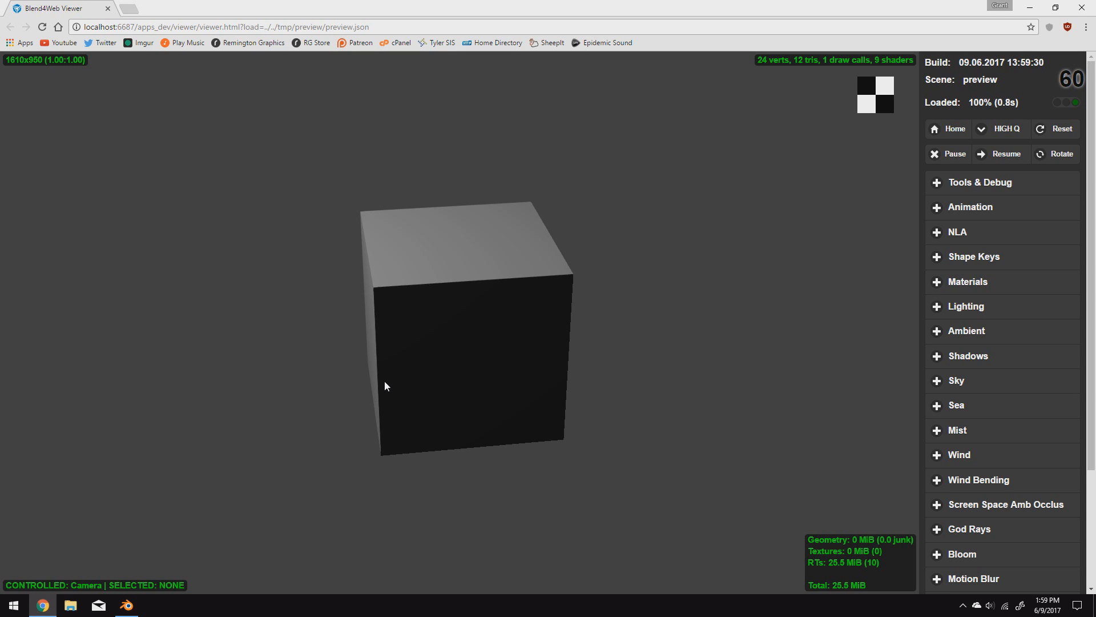
pyautogui.moveTo(360, 404); pyautogui.dragTo(491, 419)
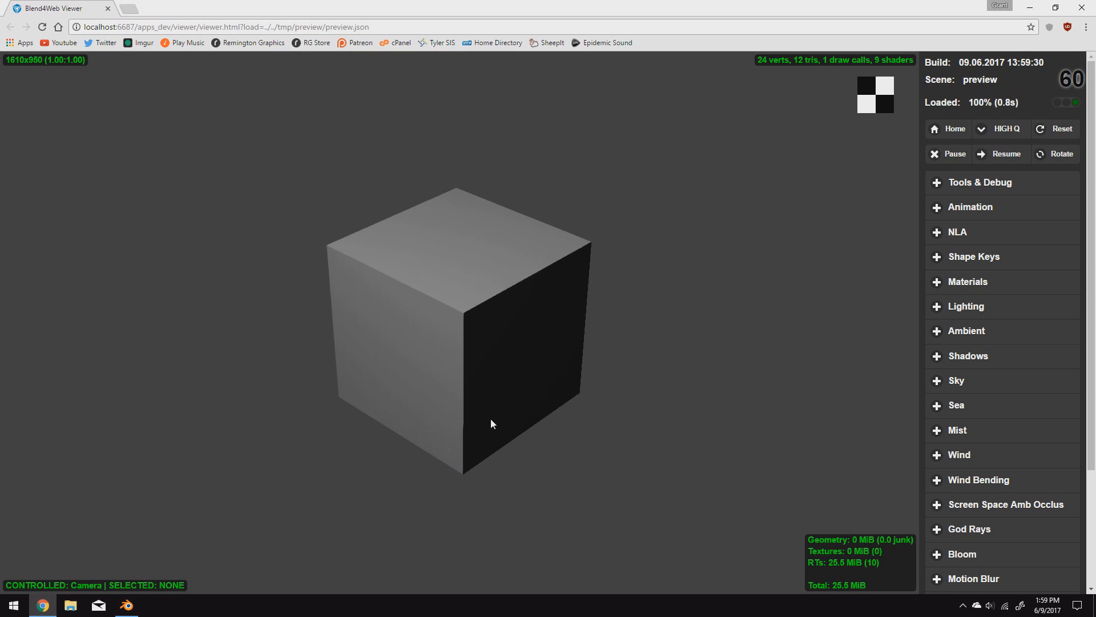
pyautogui.click(532, 345)
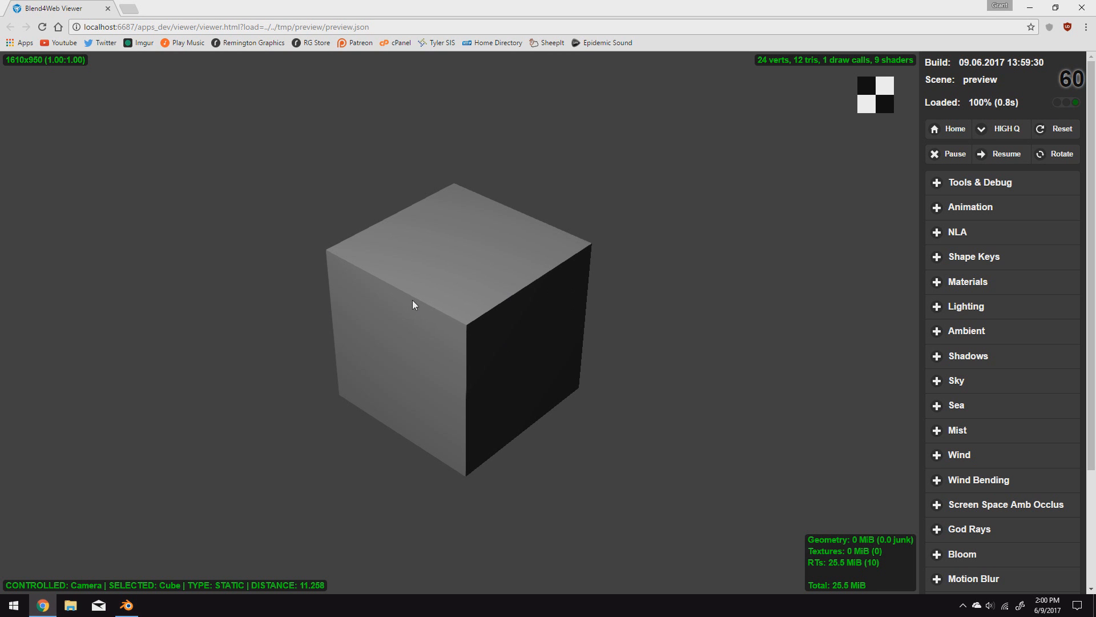
pyautogui.hotkey('alt', 'Tab')
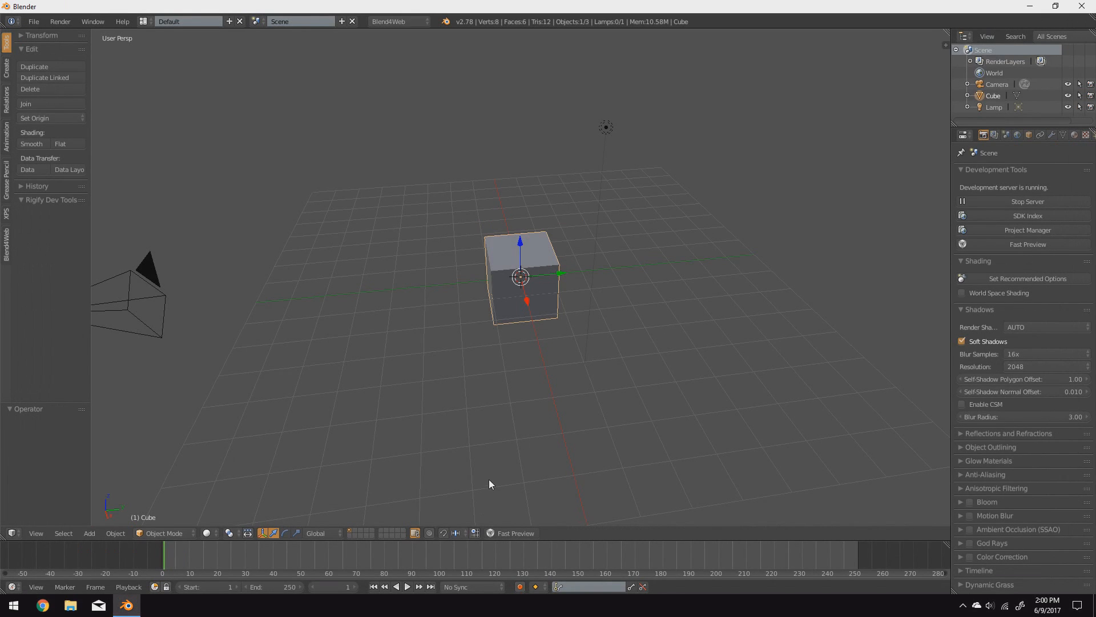
# Step: Delete the default cube, camera and lamp from the scene
pyautogui.press('a')
pyautogui.press('a')
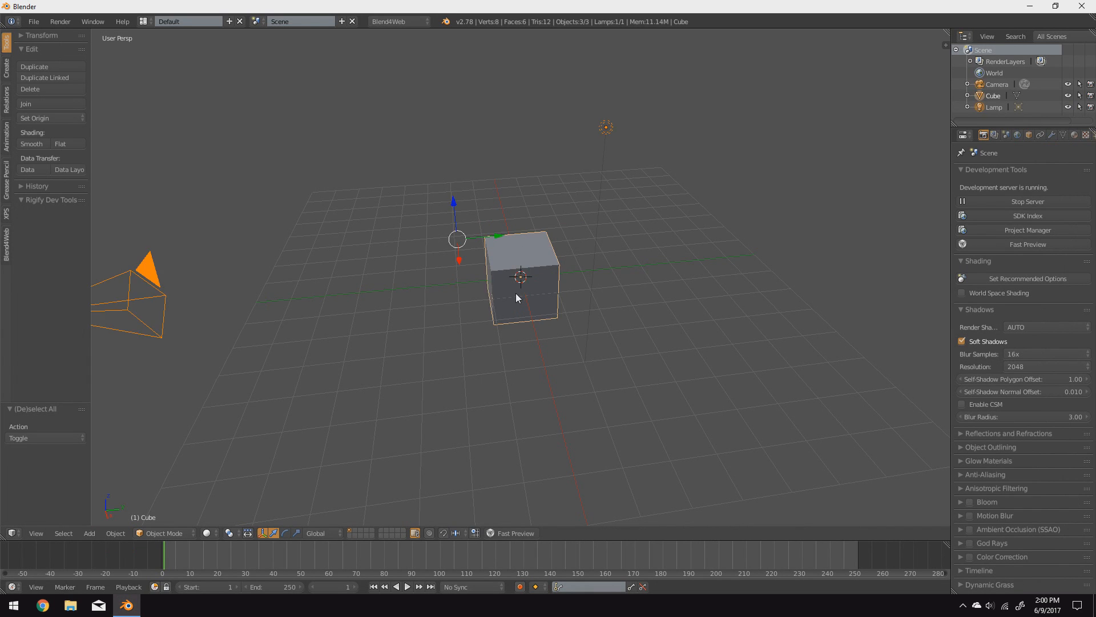
pyautogui.press('Delete')
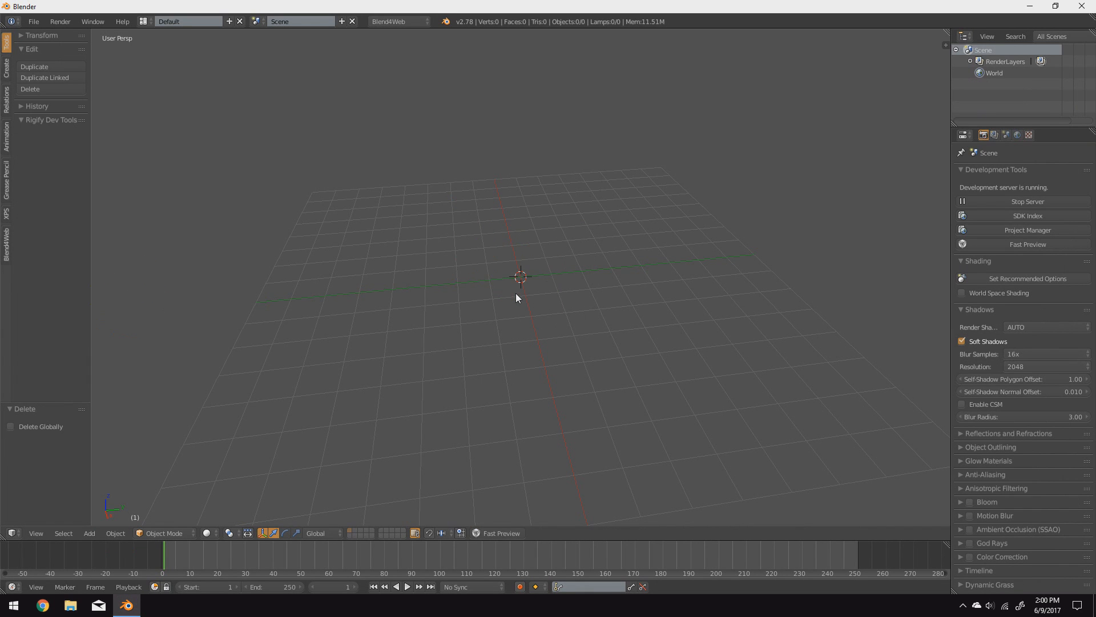
# Step: Add a UV sphere with 64 segments and 32 rings at the 3D cursor
pyautogui.hotkey('shift', 'a')
pyautogui.moveTo(516, 293)
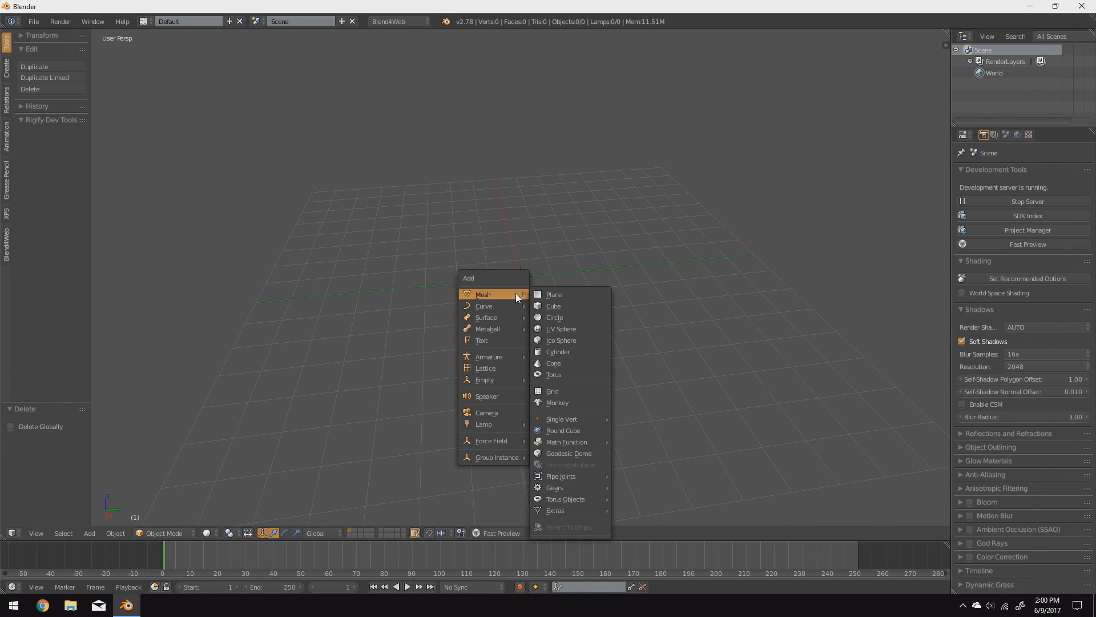
pyautogui.click(551, 330)
pyautogui.click(45, 437)
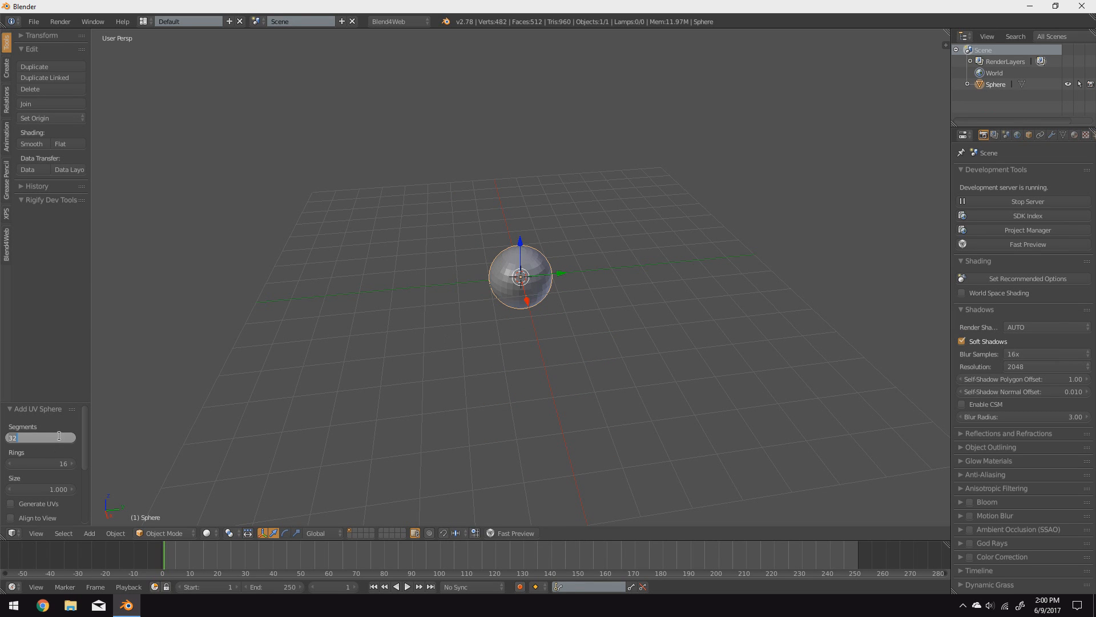
pyautogui.write('64')
pyautogui.press('Return')
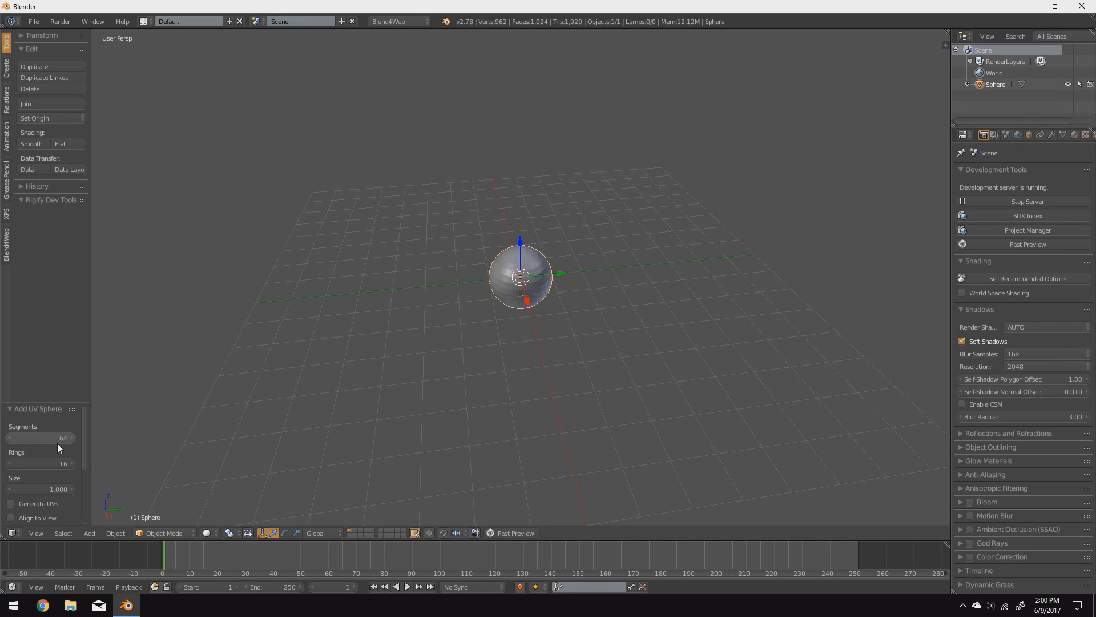
pyautogui.click(52, 462)
pyautogui.write('32')
pyautogui.press('Return')
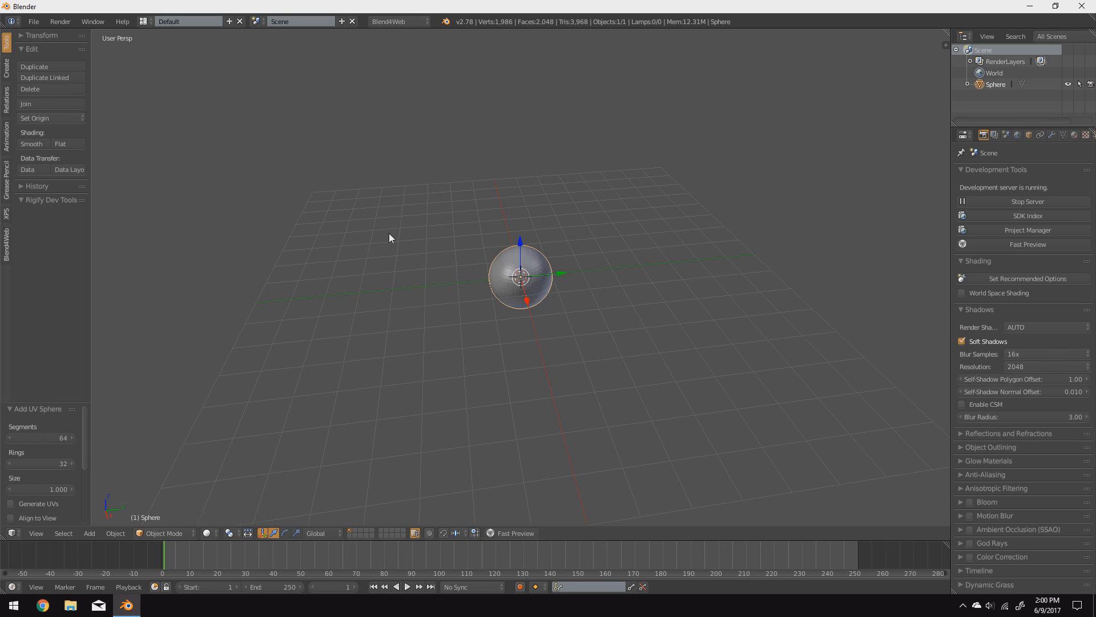
# Step: Shade the sphere smooth and move it up 1 unit along the Z axis
pyautogui.scroll(7, 389, 233)
pyautogui.click(31, 144)
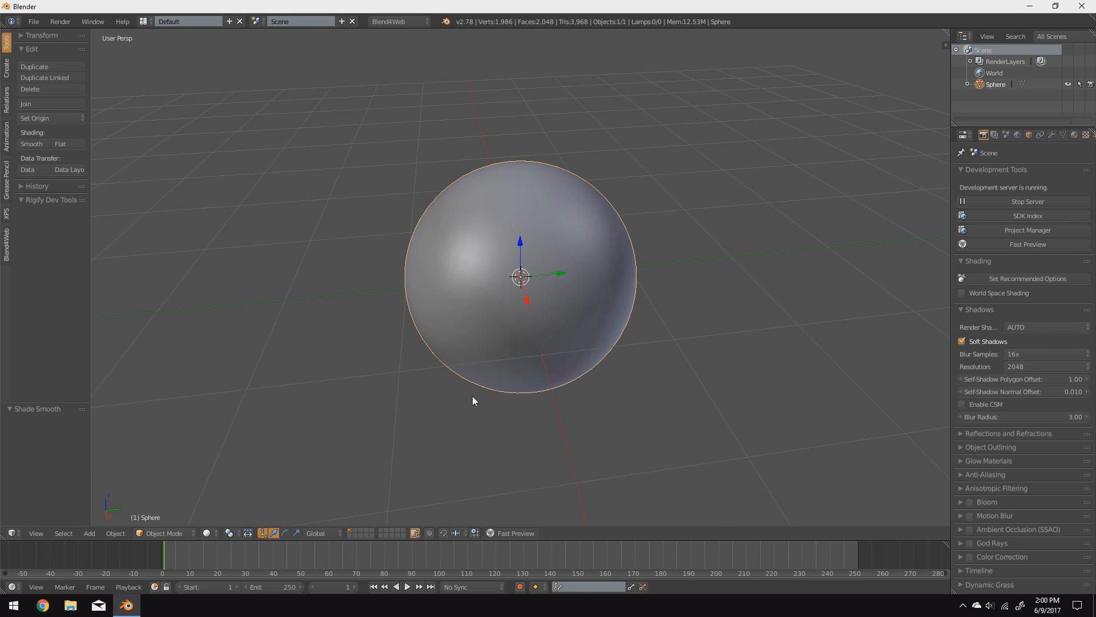
pyautogui.press('g')
pyautogui.press('z')
pyautogui.press('1')
pyautogui.press('Return')
pyautogui.scroll(-3, 473, 382)
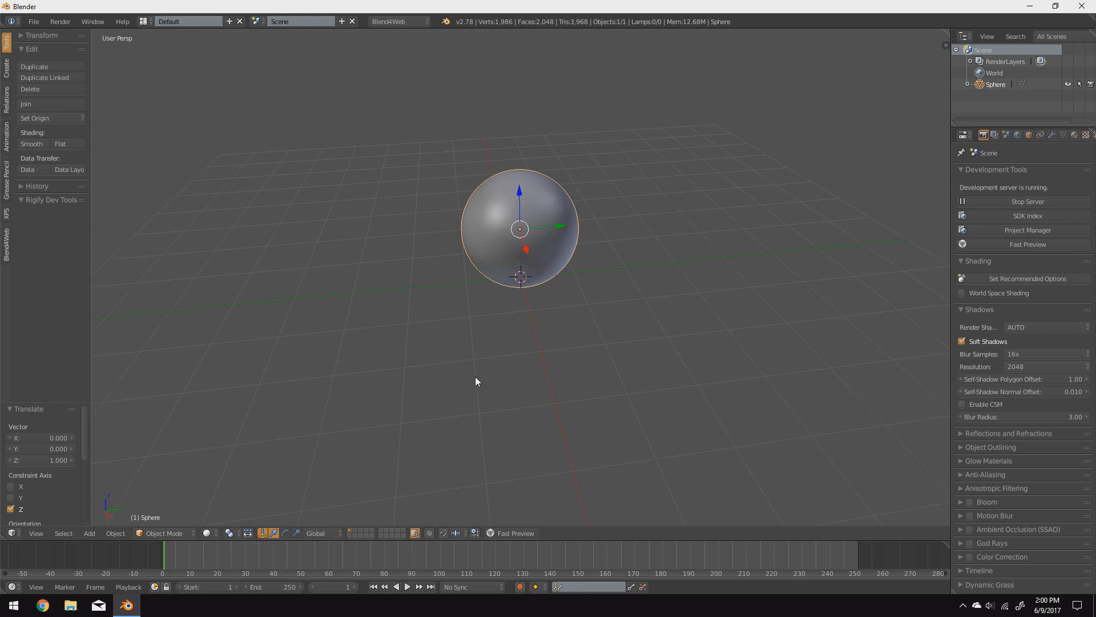
# Step: Start the Screencast Keys display in the 3D view
pyautogui.press('n')
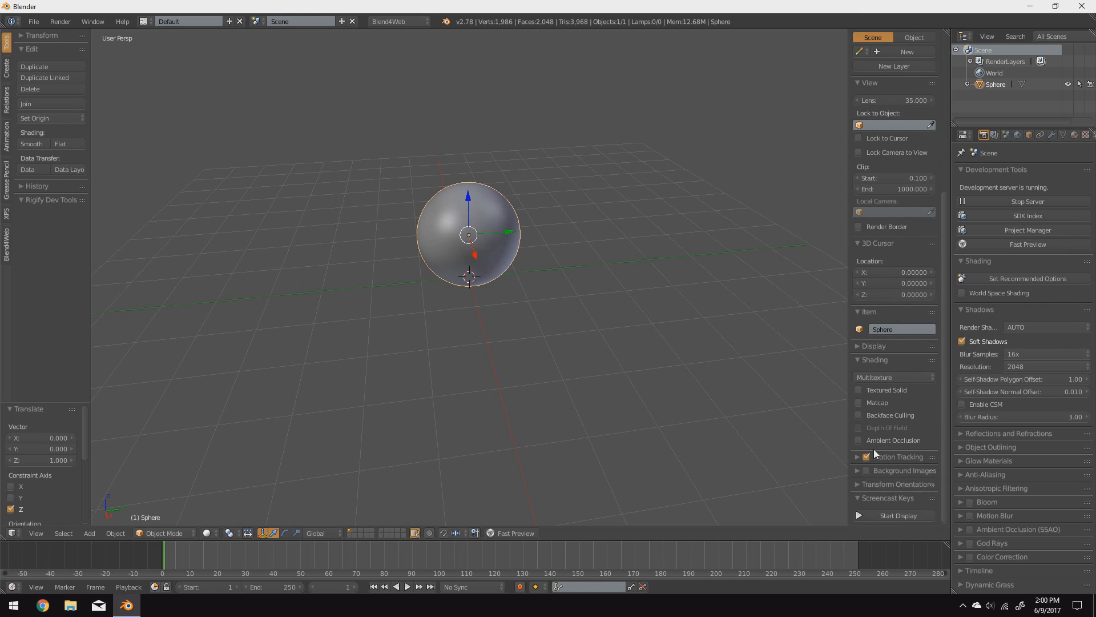
pyautogui.press('n')
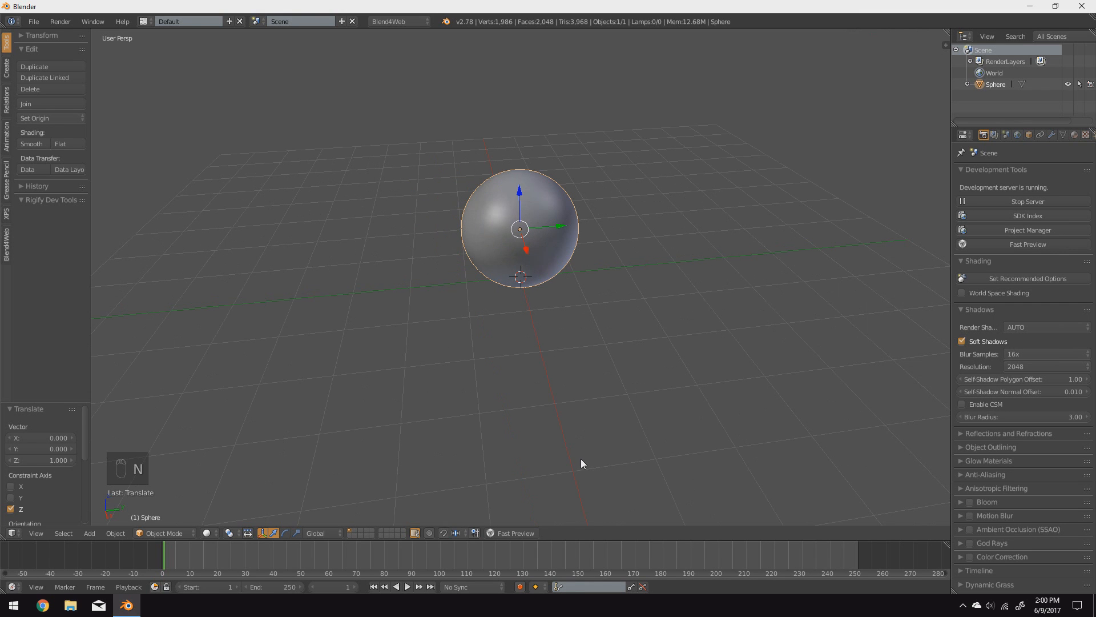
pyautogui.press('g')
pyautogui.press('z')
pyautogui.press('1')
pyautogui.press('Return')
pyautogui.hotkey('ctrl', 'z')
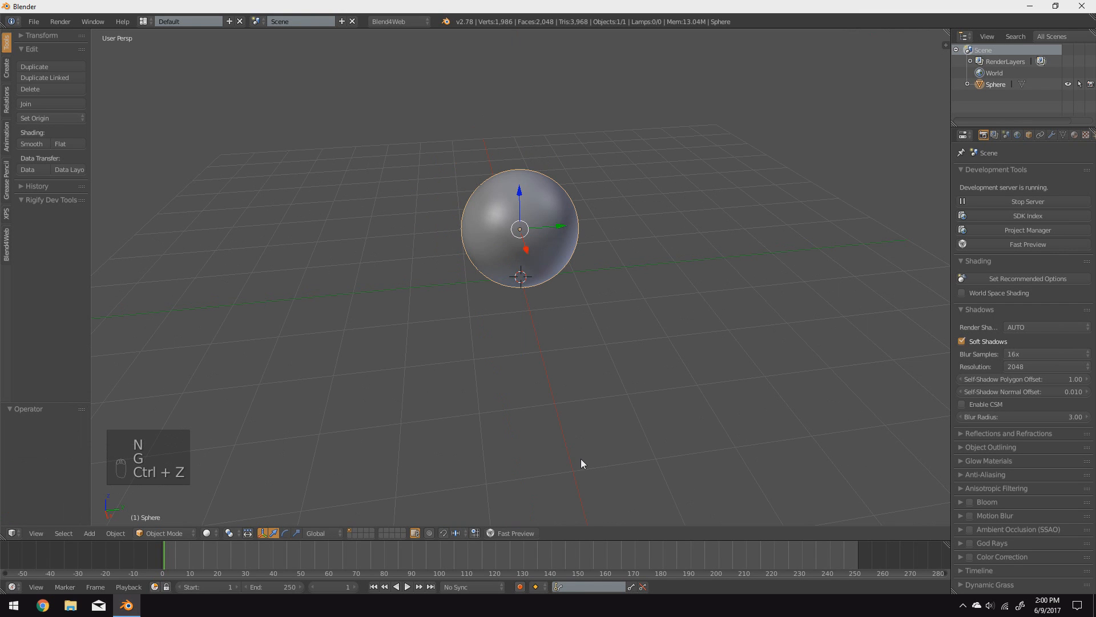
# Step: Add a plane beneath the sphere and scale it by a factor of 5
pyautogui.hotkey('shift', 'a')
pyautogui.moveTo(566, 417)
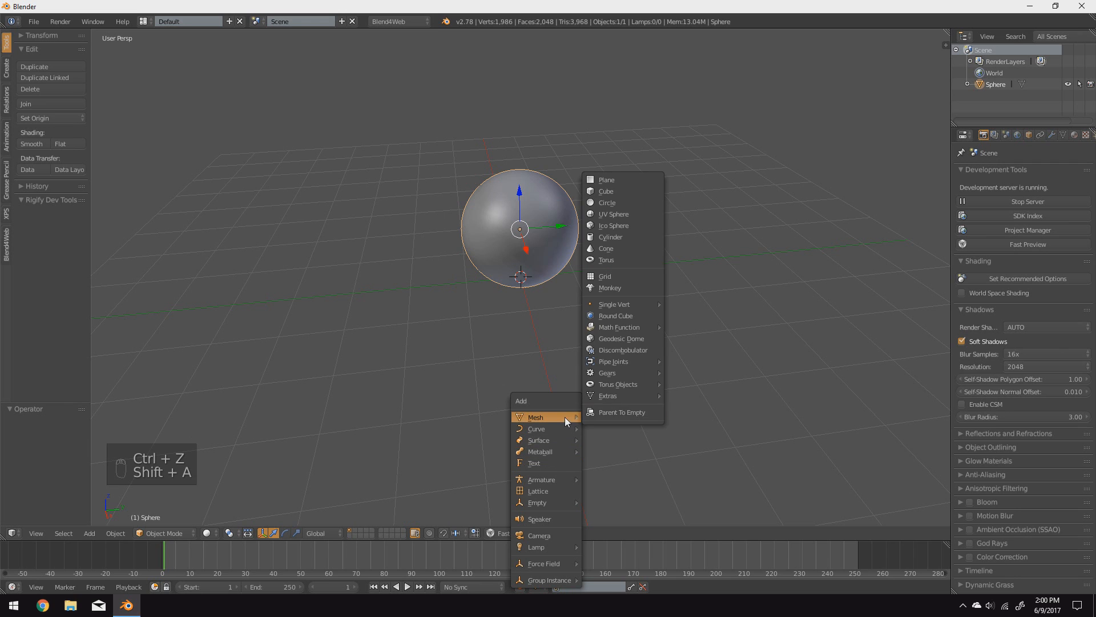
pyautogui.click(638, 181)
pyautogui.press('s')
pyautogui.press('5')
pyautogui.press('Return')
pyautogui.scroll(-3, 536, 392)
pyautogui.moveTo(536, 392); pyautogui.dragTo(701, 399, button='middle')
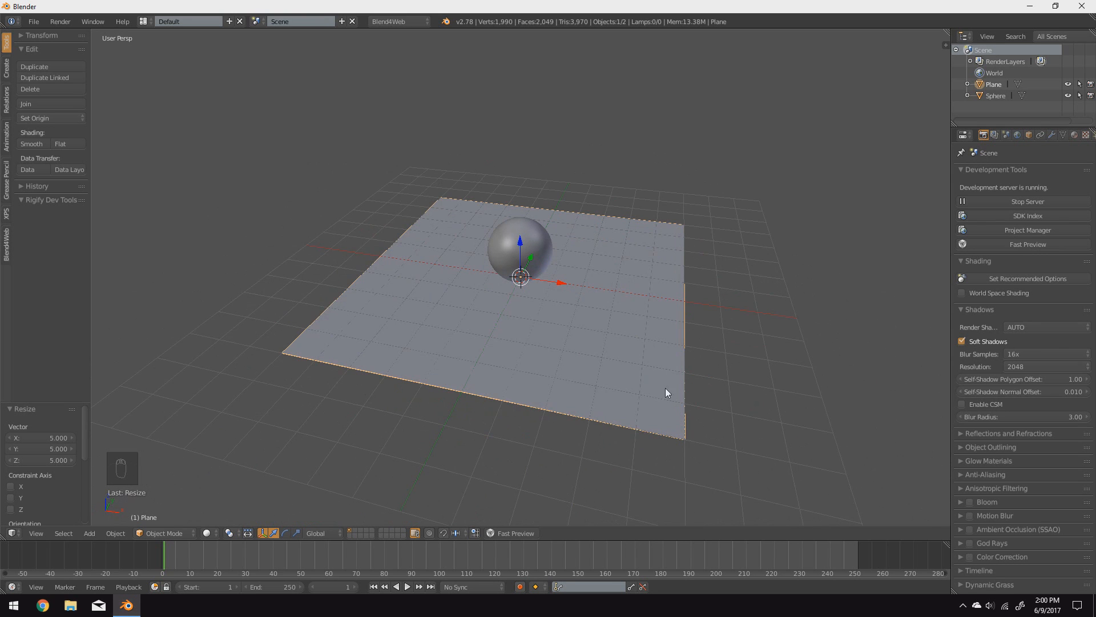
# Step: Switch to the Blend4Web folder and examine the RockGrey017 color, normal and AO texture images in Photos, closing the viewer
pyautogui.click(126, 605)
pyautogui.doubleClick(511, 314)
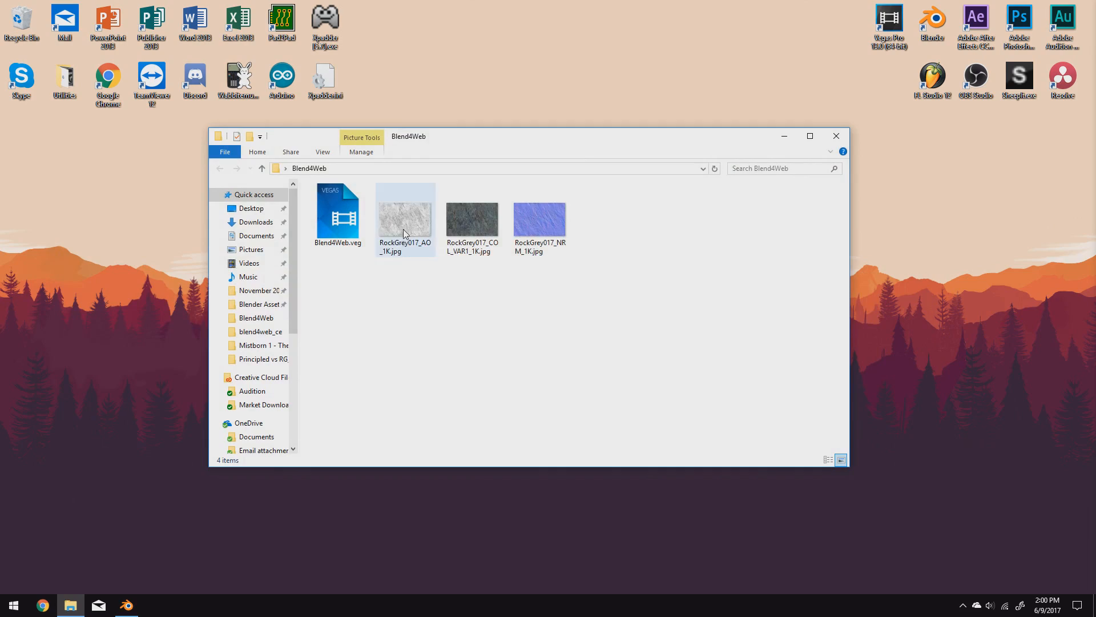
pyautogui.click(475, 239)
pyautogui.doubleClick(475, 240)
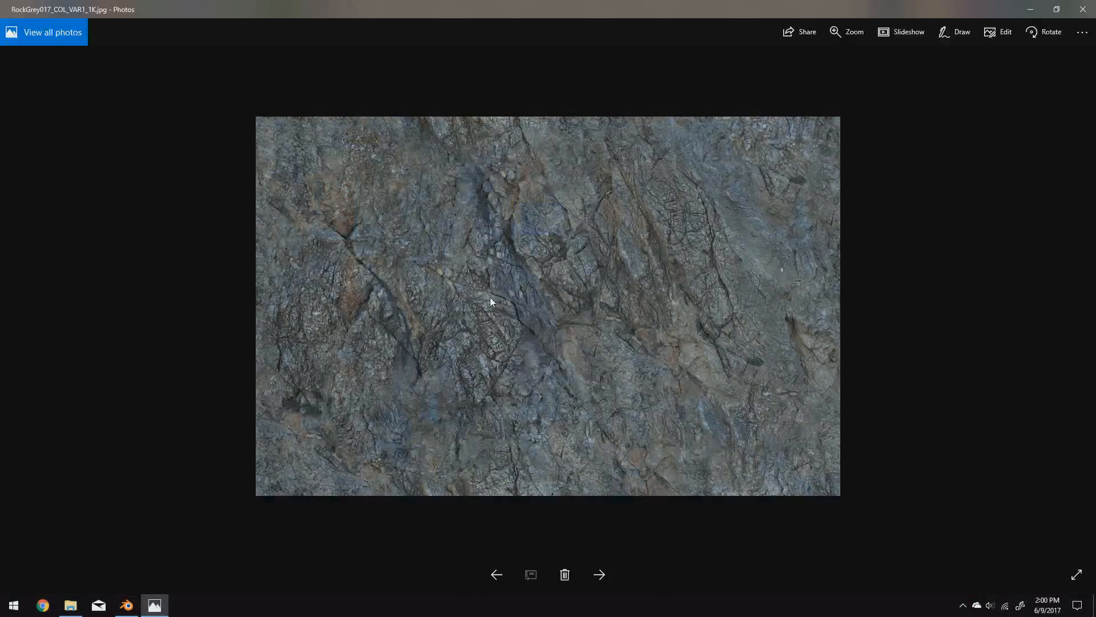
pyautogui.press('Right')
pyautogui.press('Right')
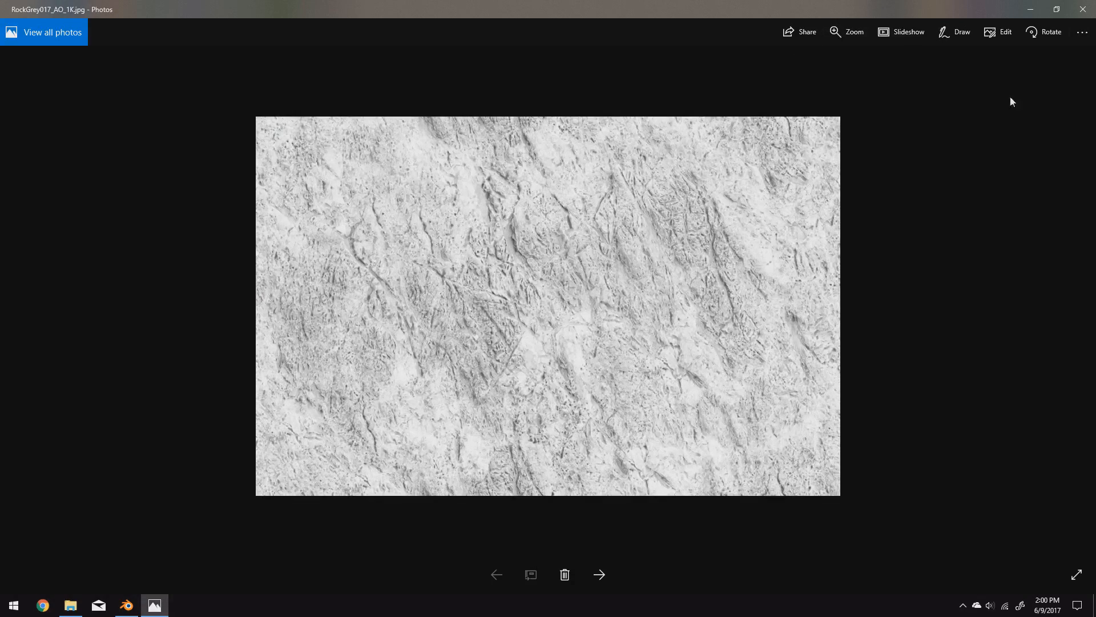
pyautogui.press('Right')
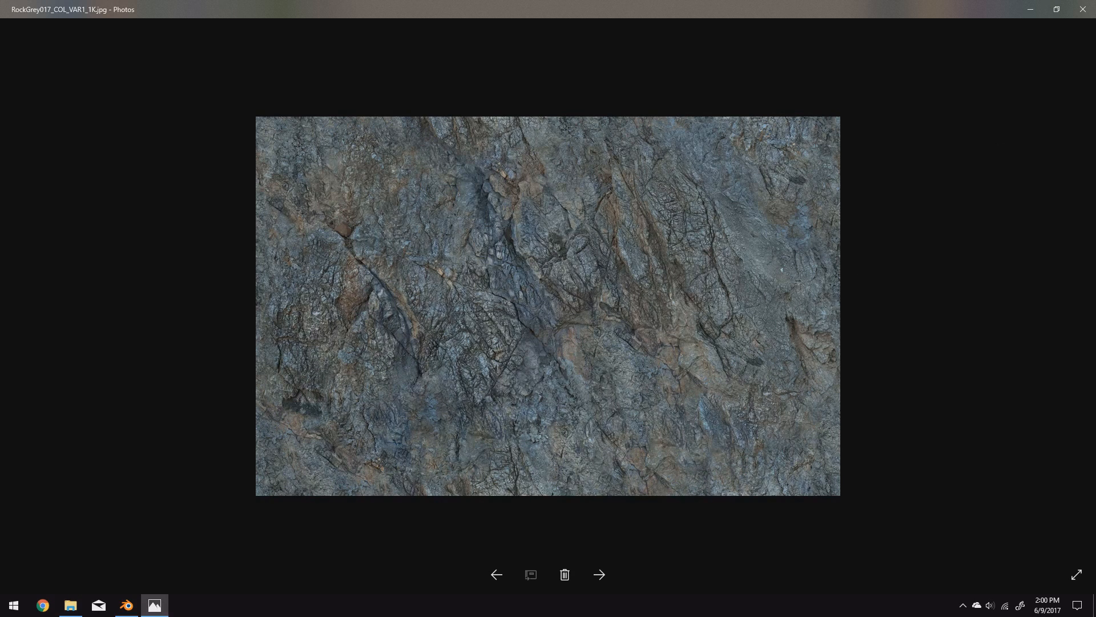
pyautogui.click(1083, 10)
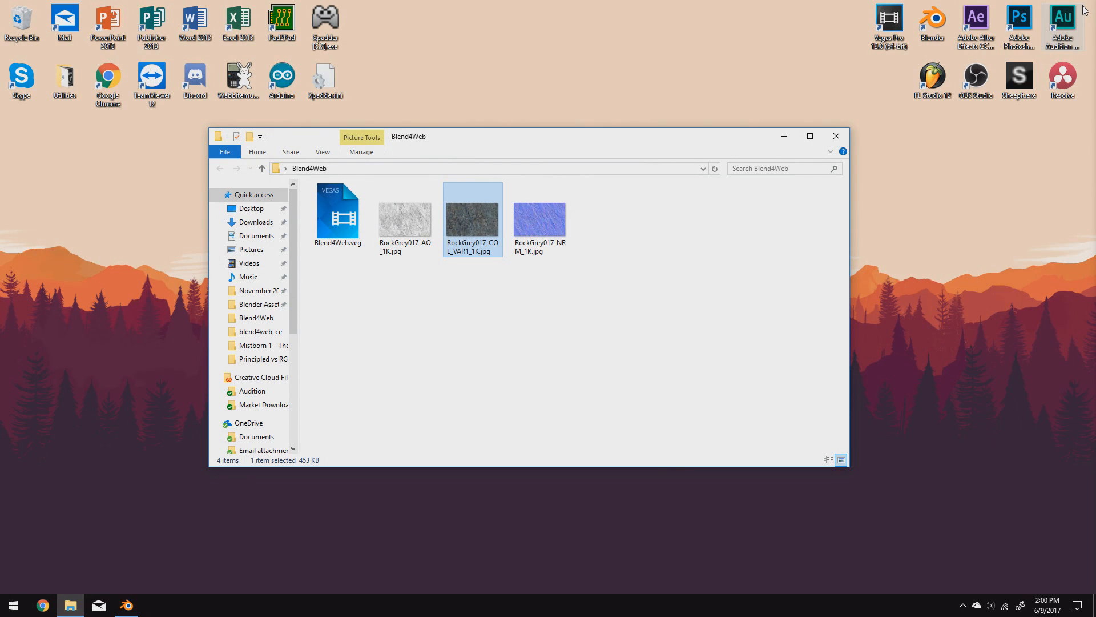
# Step: Switch to Blender and give the sphere a new material named Stone
pyautogui.click(136, 607)
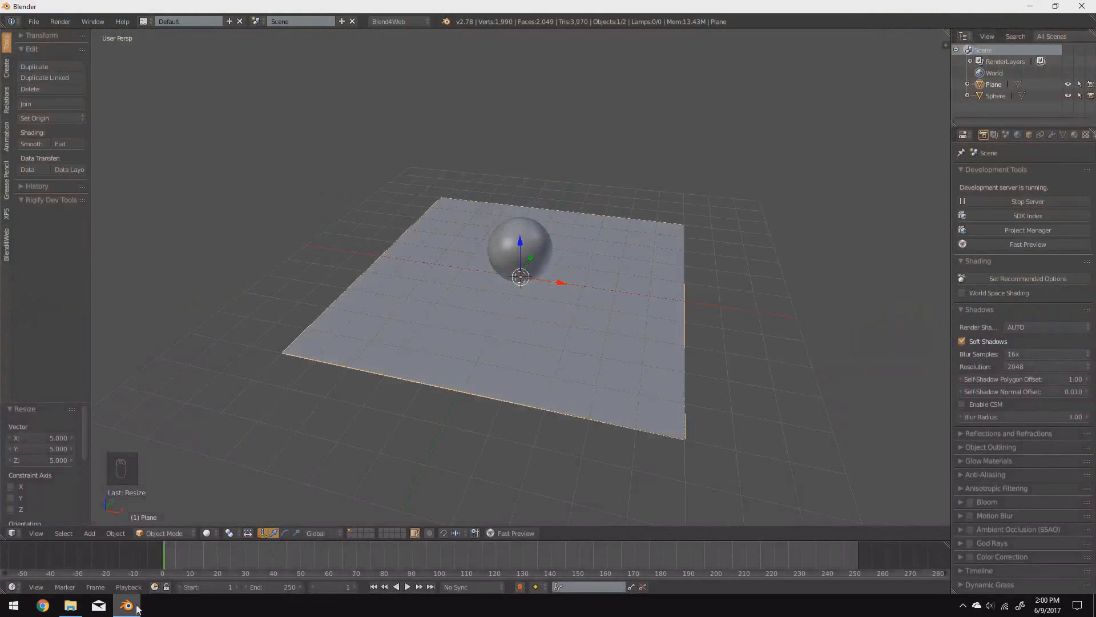
pyautogui.rightClick(519, 243)
pyautogui.scroll(2, 553, 368)
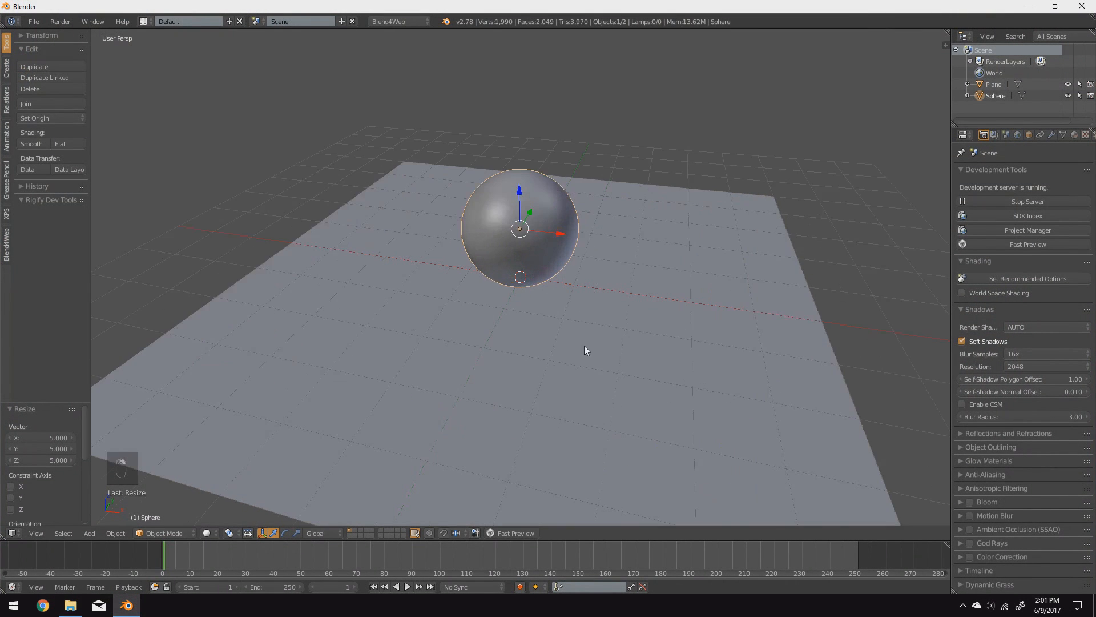
pyautogui.moveTo(553, 370); pyautogui.dragTo(495, 360, button='middle')
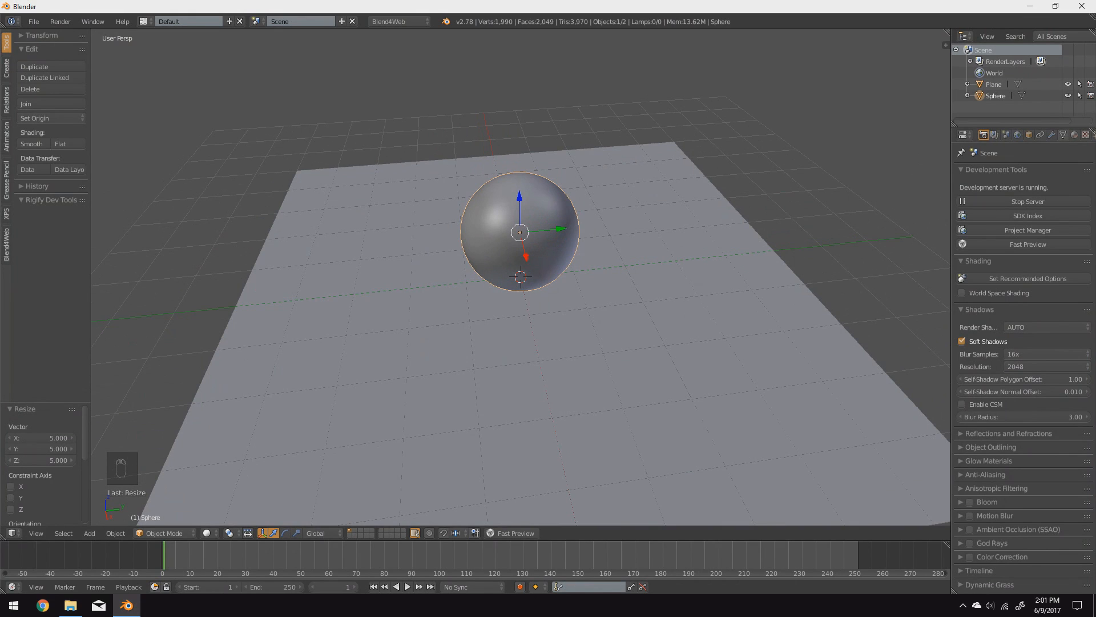
pyautogui.click(1074, 134)
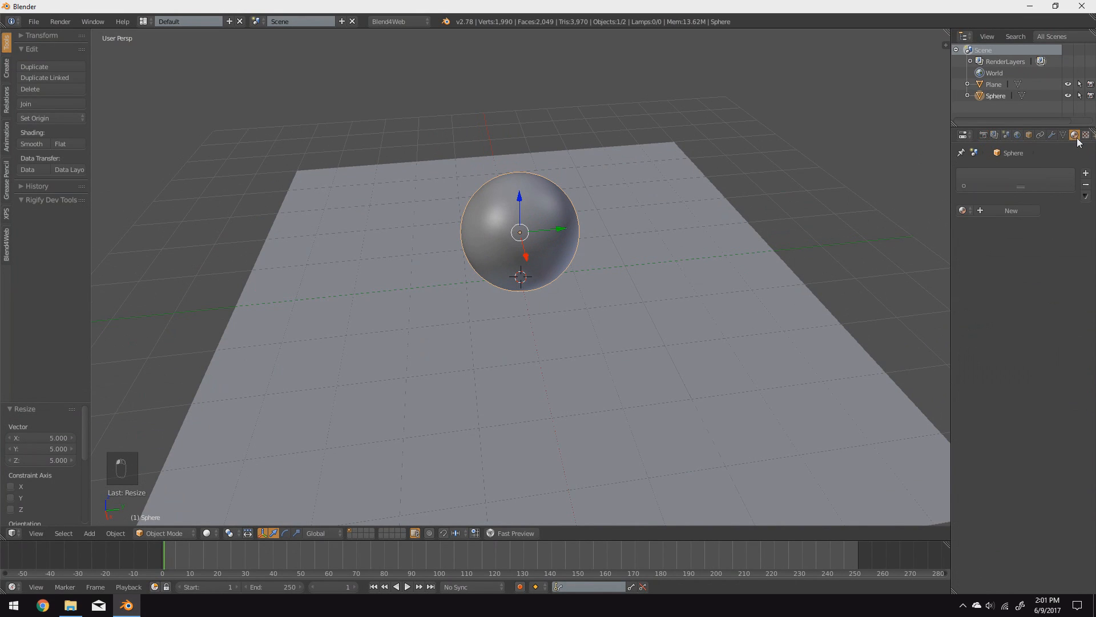
pyautogui.click(1009, 211)
pyautogui.doubleClick(986, 211)
pyautogui.write('Stone')
pyautogui.press('Return')
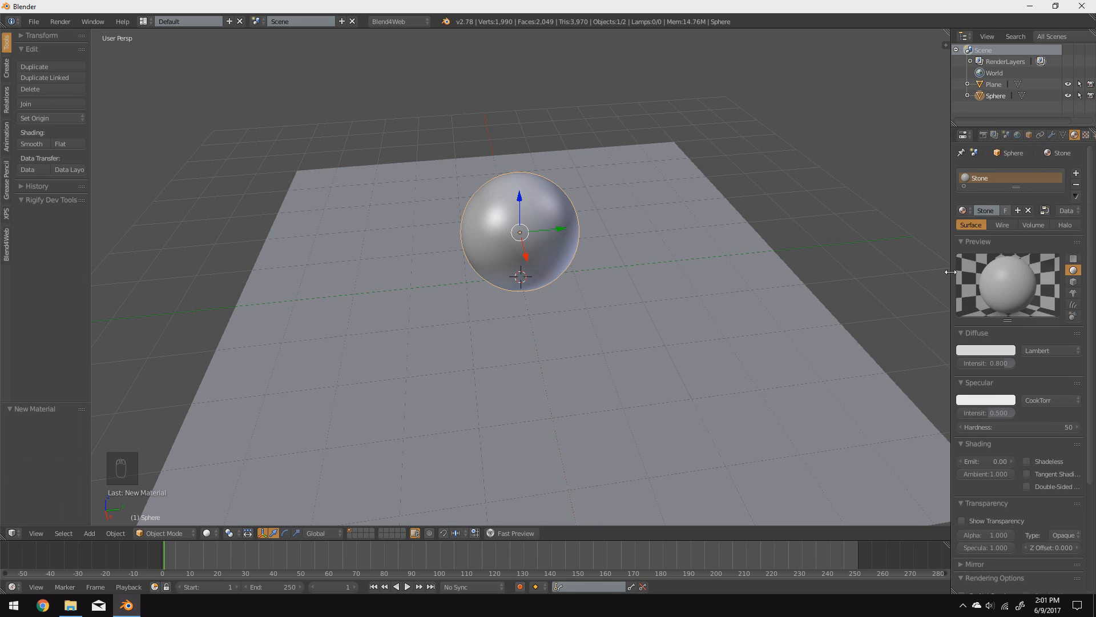
# Step: Add a texture named Color to the Stone material and switch the viewport shading to Material
pyautogui.moveTo(951, 268); pyautogui.dragTo(909, 270)
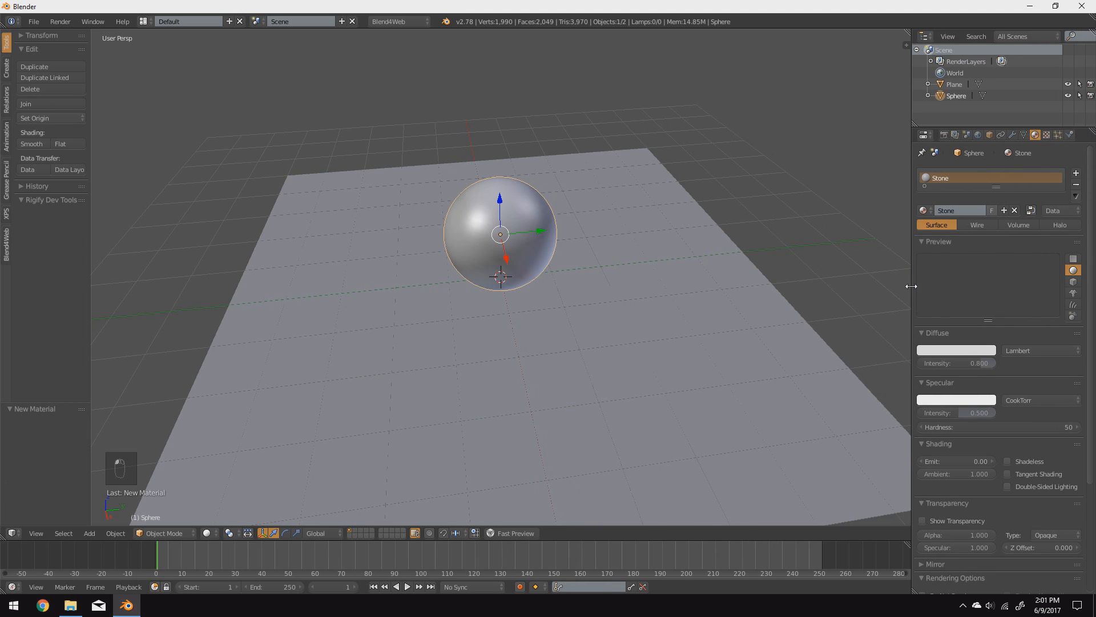
pyautogui.click(1048, 136)
pyautogui.click(1007, 260)
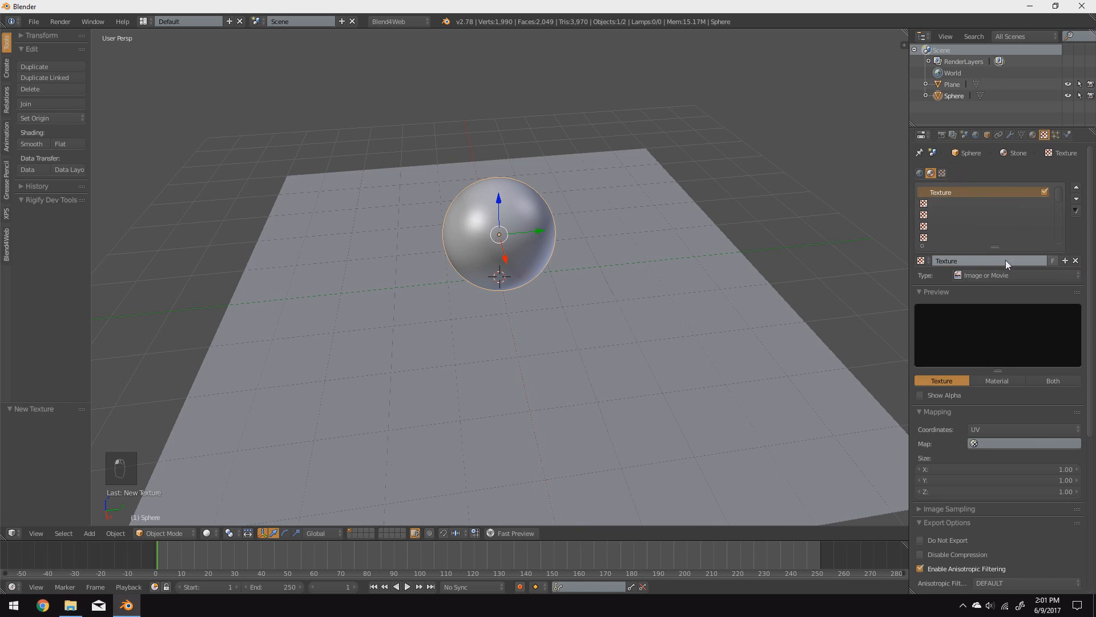
pyautogui.click(997, 261)
pyautogui.write('Color')
pyautogui.press('Return')
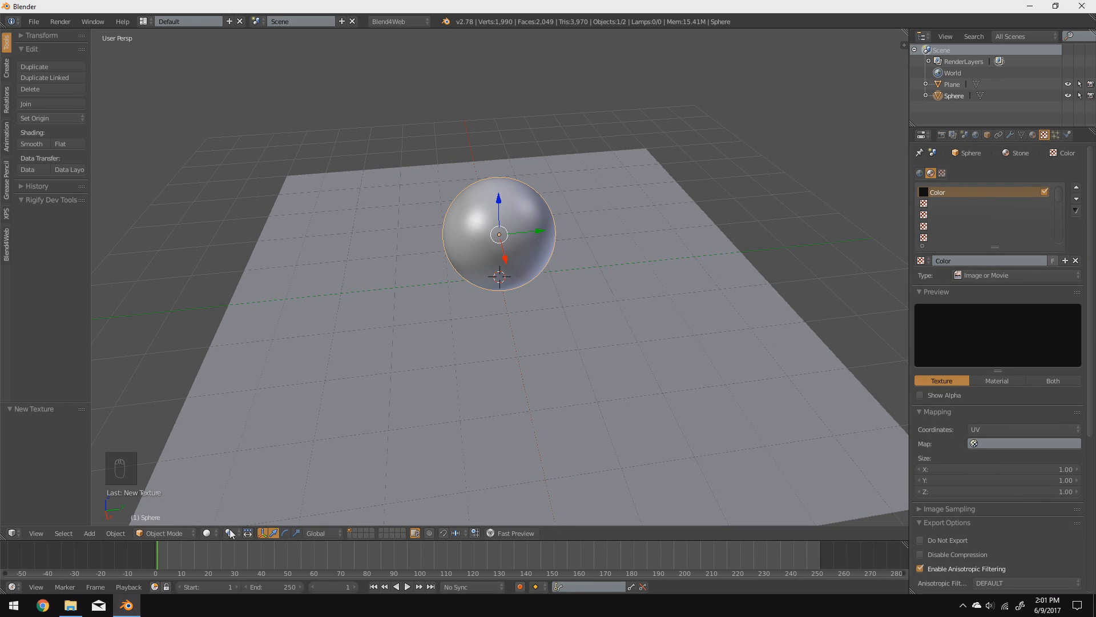
pyautogui.click(209, 533)
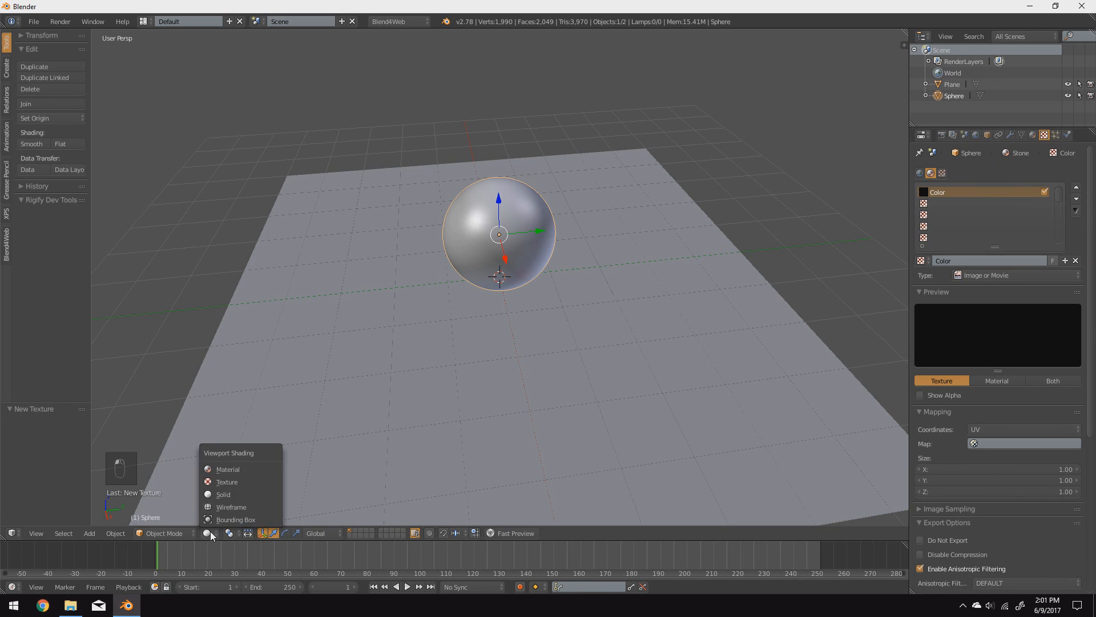
pyautogui.click(239, 469)
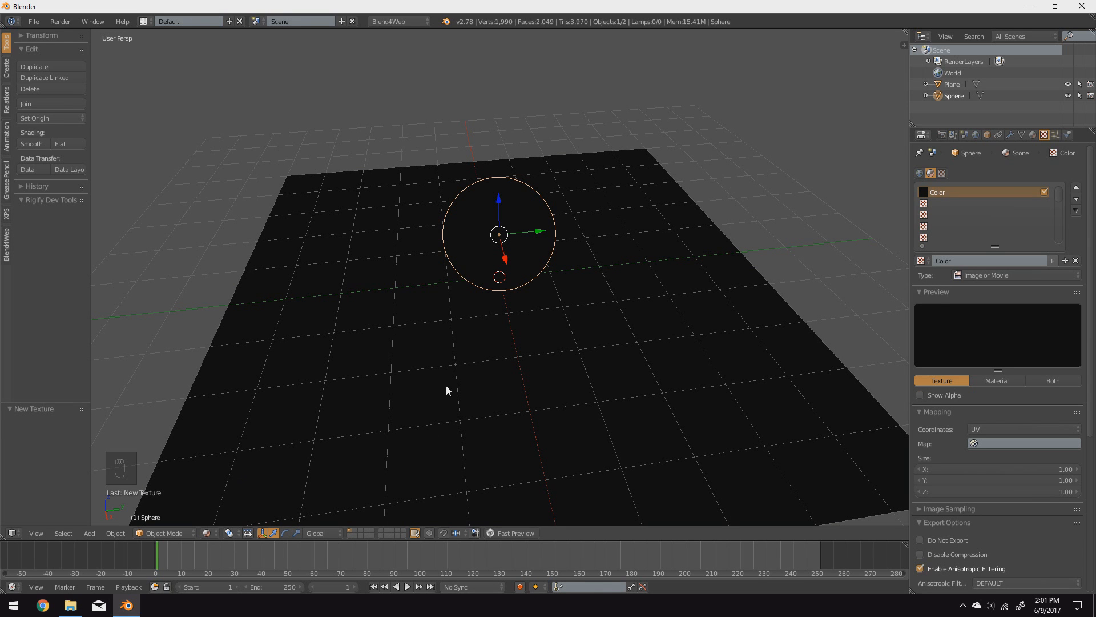
pyautogui.hotkey('shift', 'a')
pyautogui.moveTo(385, 485)
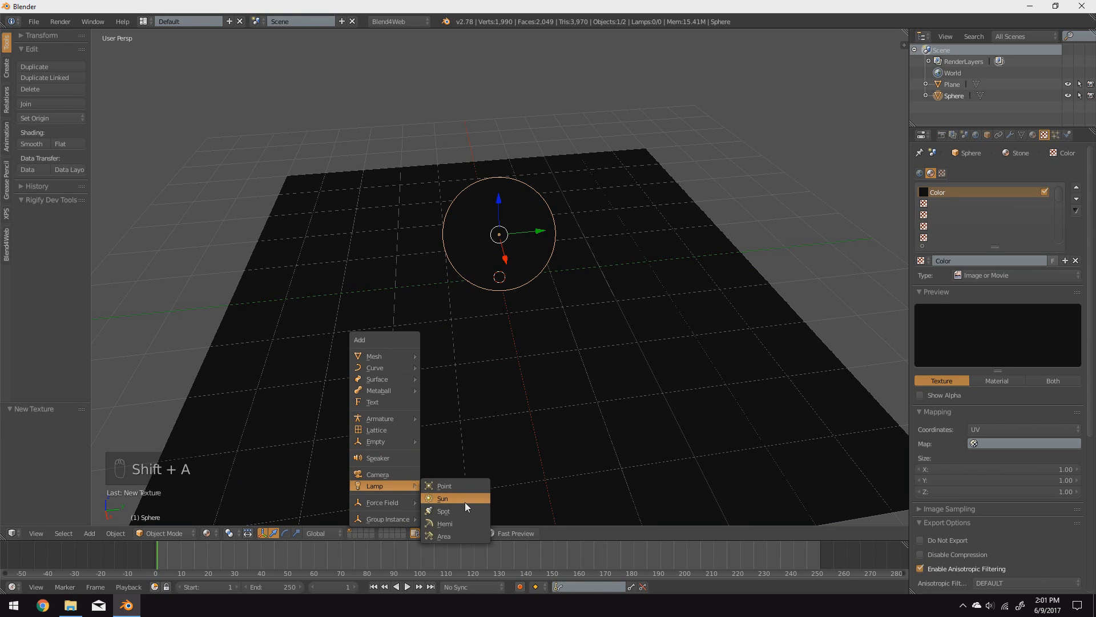
pyautogui.press('Delete')
# Step: Add a Sun lamp, raise it above the sphere and rotate it about 60°
pyautogui.hotkey('shift', 'a')
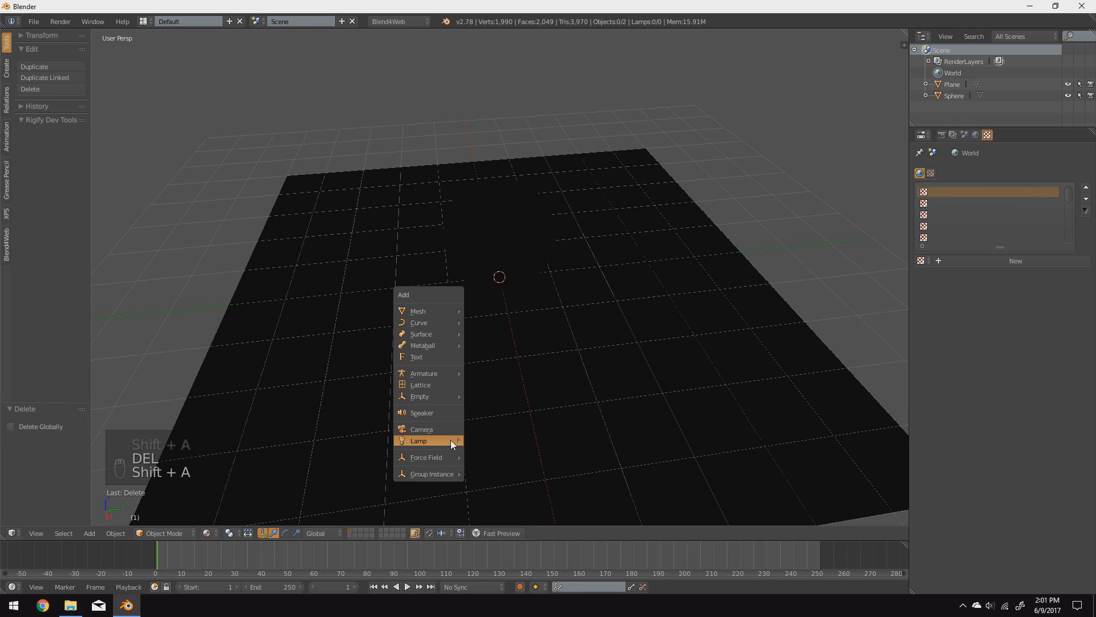
pyautogui.moveTo(451, 440)
pyautogui.click(486, 453)
pyautogui.moveTo(513, 222); pyautogui.dragTo(498, 104)
pyautogui.press('r')
pyautogui.click(571, 266)
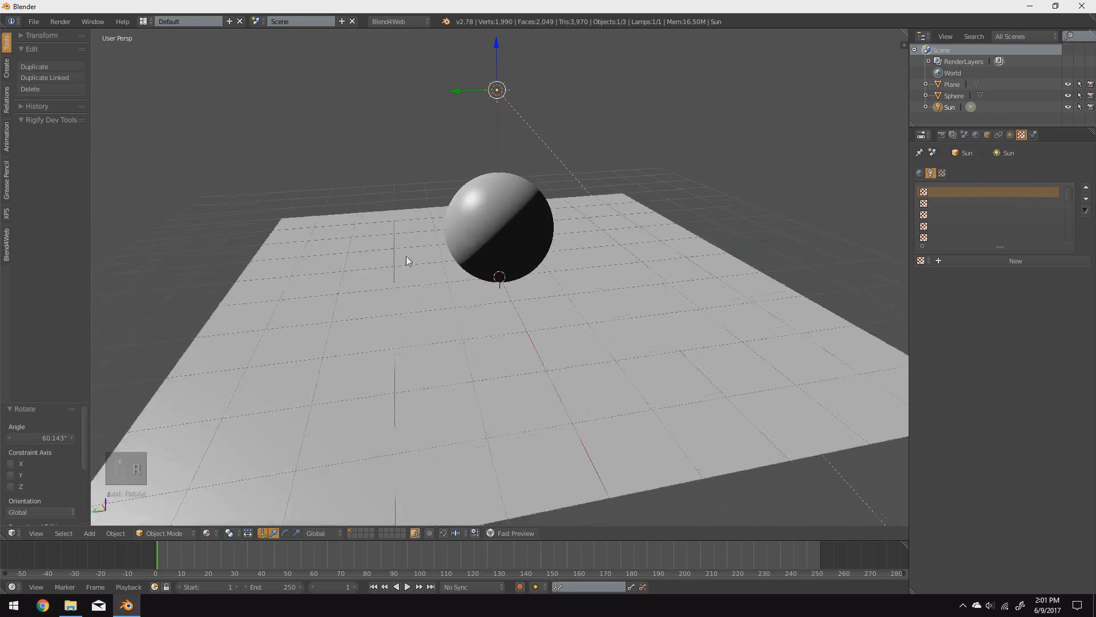
# Step: Load the rock color image from the Blend4Web folder into the sphere's Color texture
pyautogui.rightClick(508, 251)
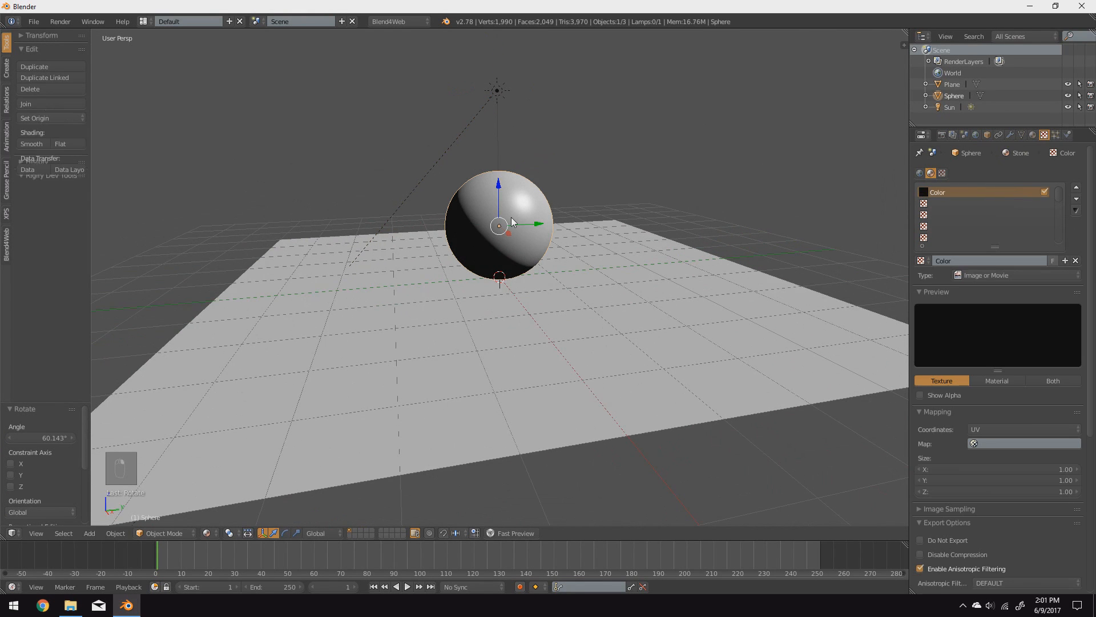
pyautogui.scroll(-10, 1015, 399)
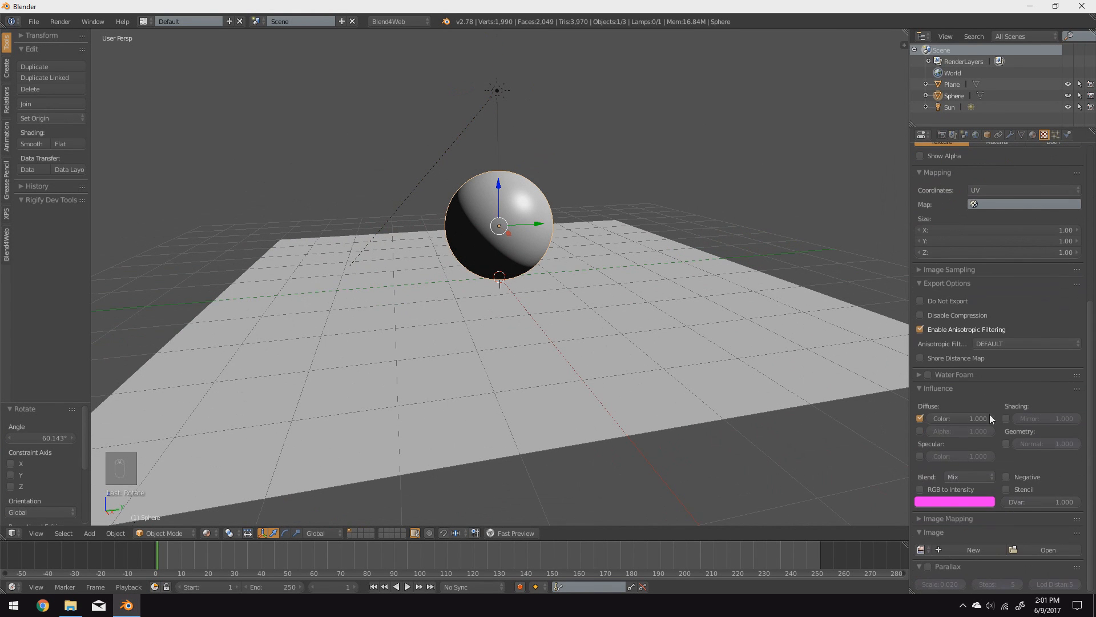
pyautogui.click(1054, 549)
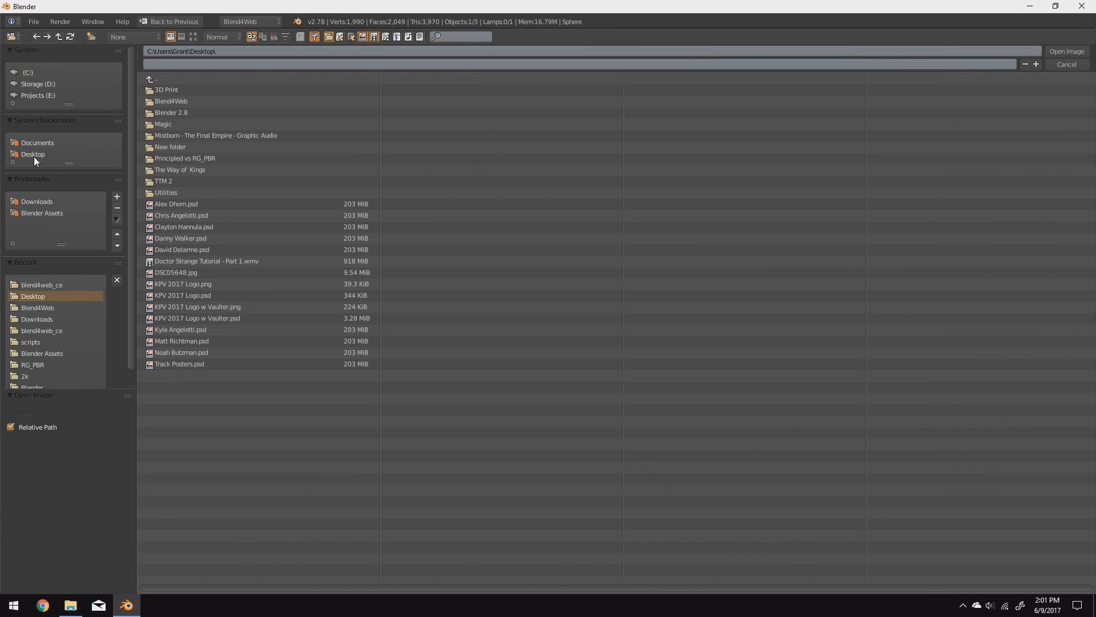
pyautogui.click(185, 99)
pyautogui.doubleClick(218, 101)
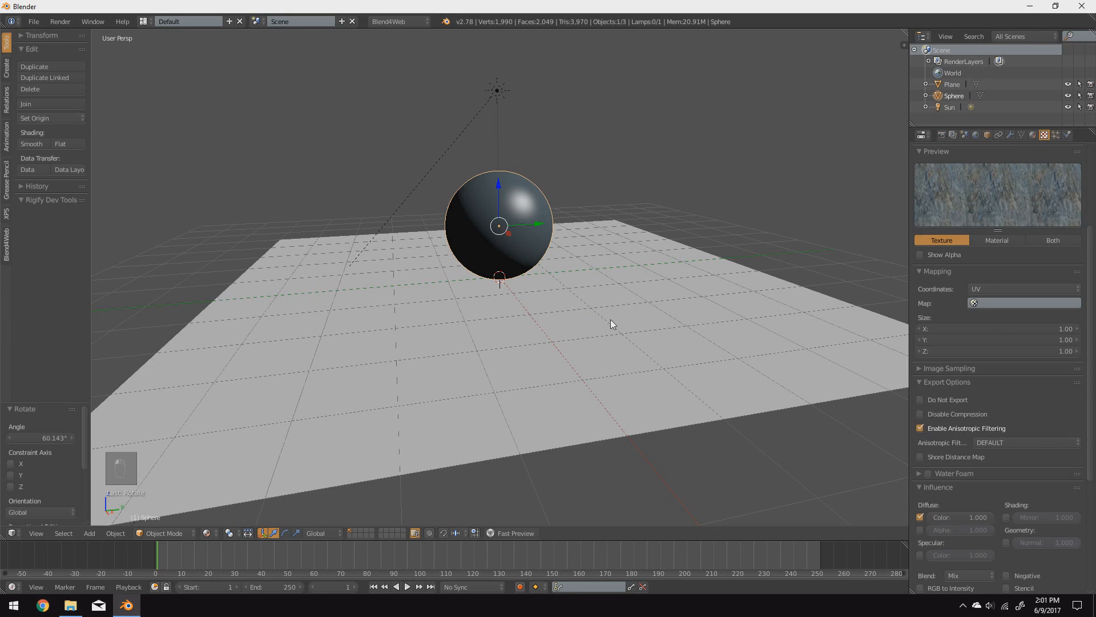
# Step: UV-unwrap the whole sphere mesh with Sphere Projection and return to Object Mode
pyautogui.scroll(5, 530, 257)
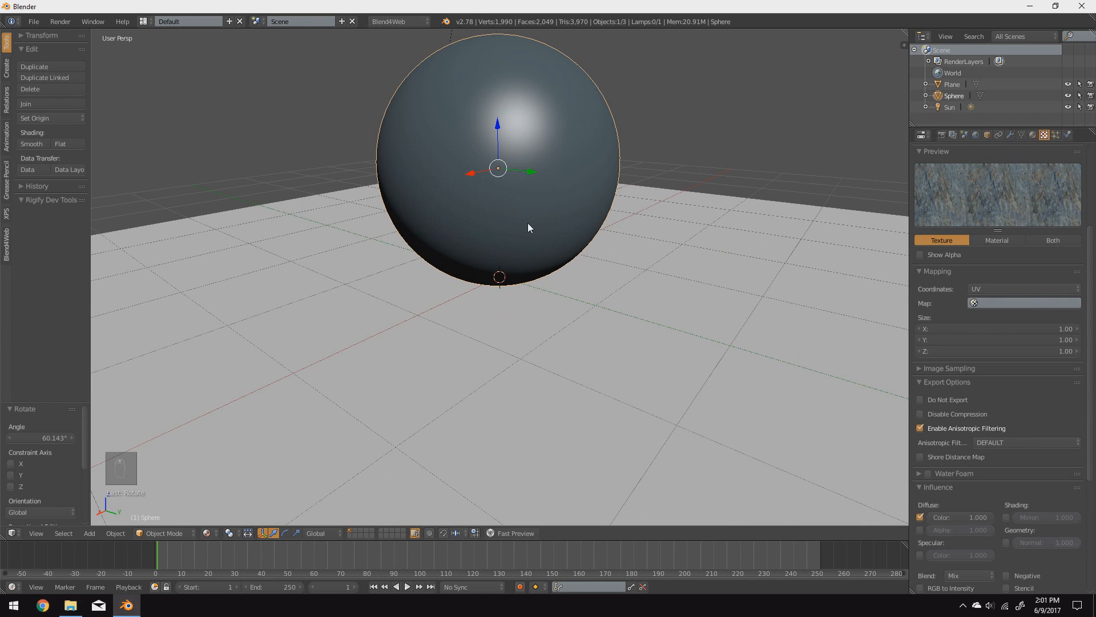
pyautogui.keyDown('shift'); pyautogui.moveTo(526, 221); pyautogui.dragTo(536, 298, button='middle'); pyautogui.keyUp('shift')
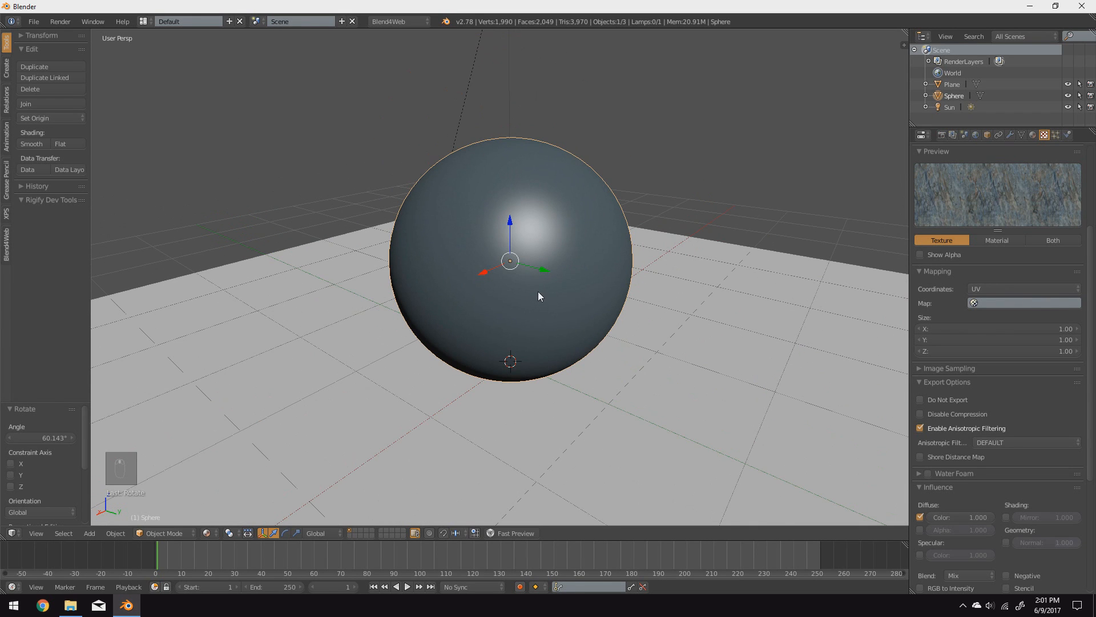
pyautogui.press('Tab')
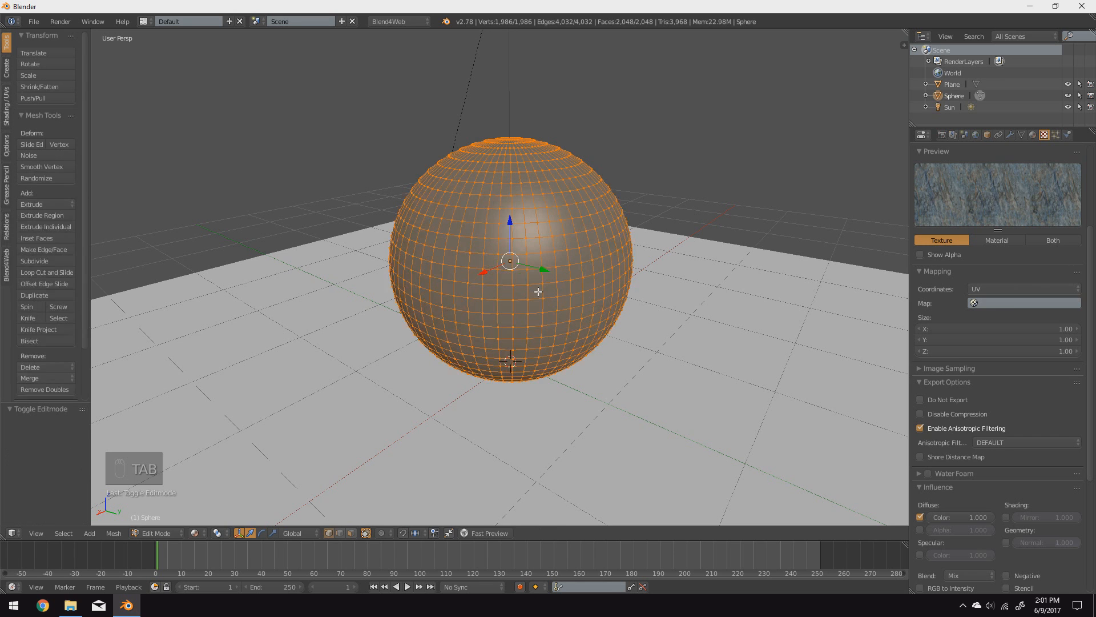
pyautogui.press('u')
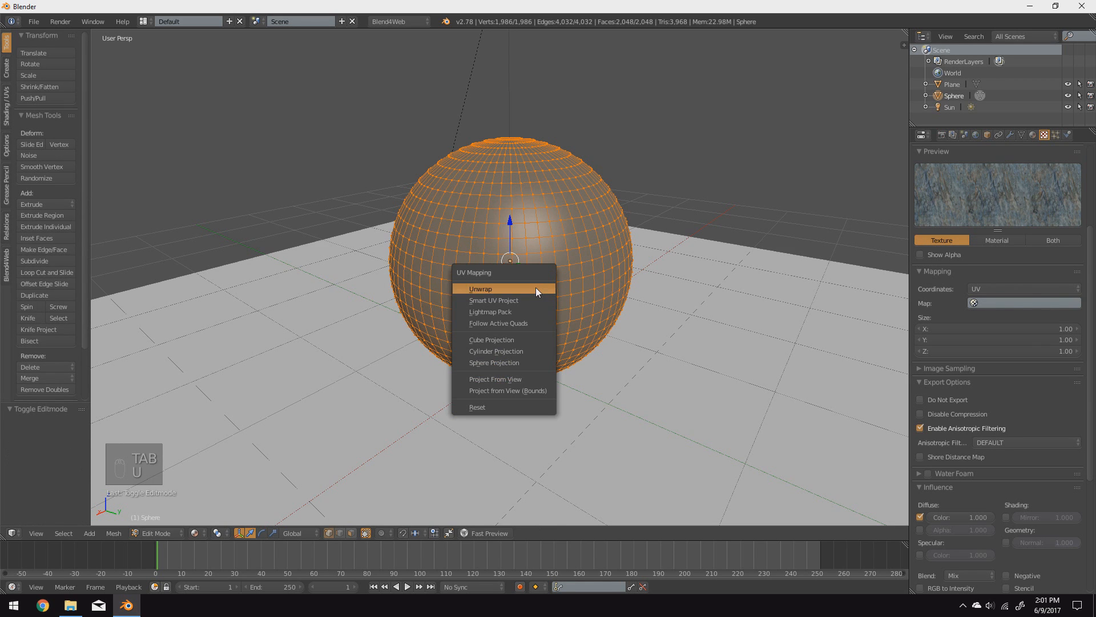
pyautogui.click(505, 361)
pyautogui.press('Tab')
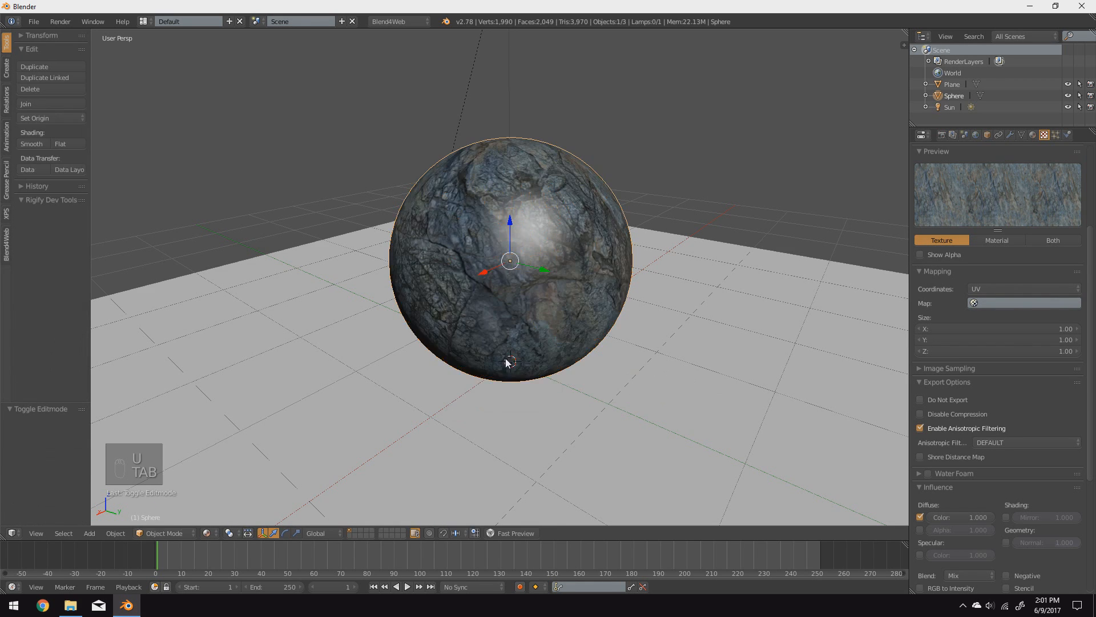
# Step: Examine how the rock texture wraps around the sphere's sides and pole
pyautogui.moveTo(571, 350); pyautogui.dragTo(484, 279, button='middle')
pyautogui.scroll(4, 552, 266)
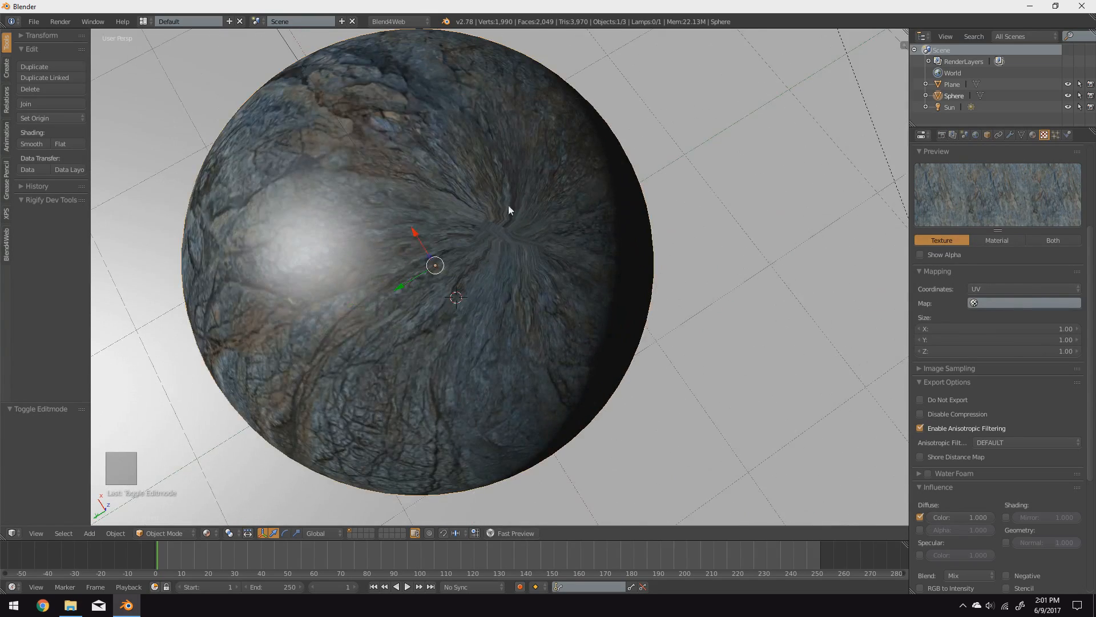
pyautogui.scroll(-5, 453, 278)
pyautogui.moveTo(436, 360); pyautogui.dragTo(571, 322, button='middle')
pyautogui.scroll(2, 526, 272)
pyautogui.scroll(-4, 624, 322)
pyautogui.scroll(2, 571, 322)
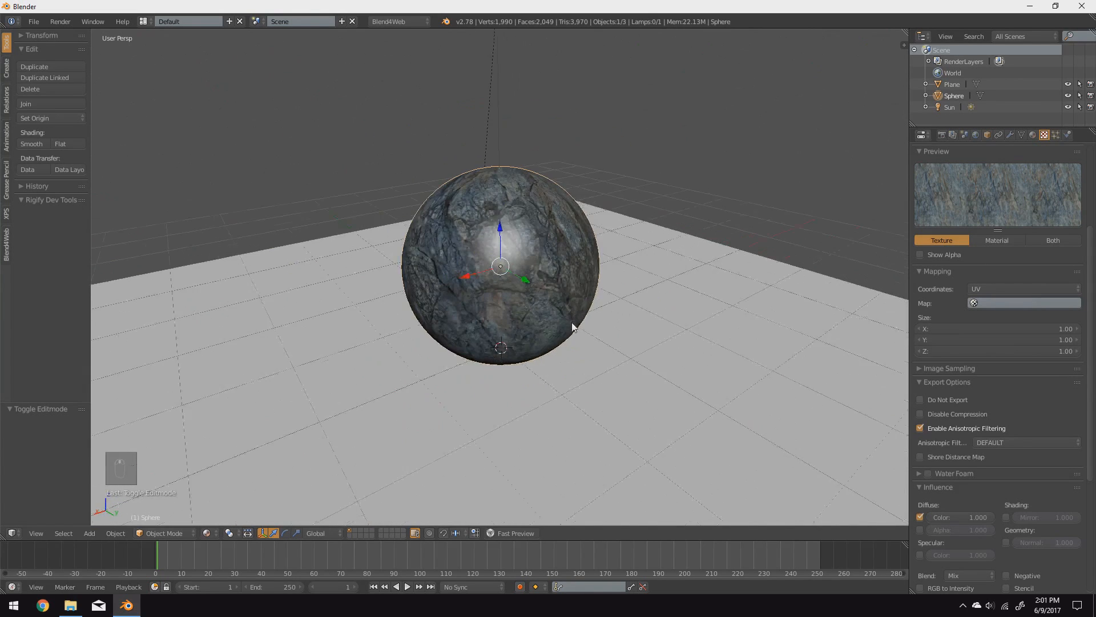
pyautogui.scroll(4, 571, 320)
# Step: Try an X mapping size of 6 for the Color texture
pyautogui.scroll(2, 1032, 389)
pyautogui.click(1002, 375)
pyautogui.write('6')
pyautogui.press('Return')
# Step: Set the Color texture's mapping size to 3 on X, Y and Z and check the tiling on the sphere
pyautogui.click(968, 375)
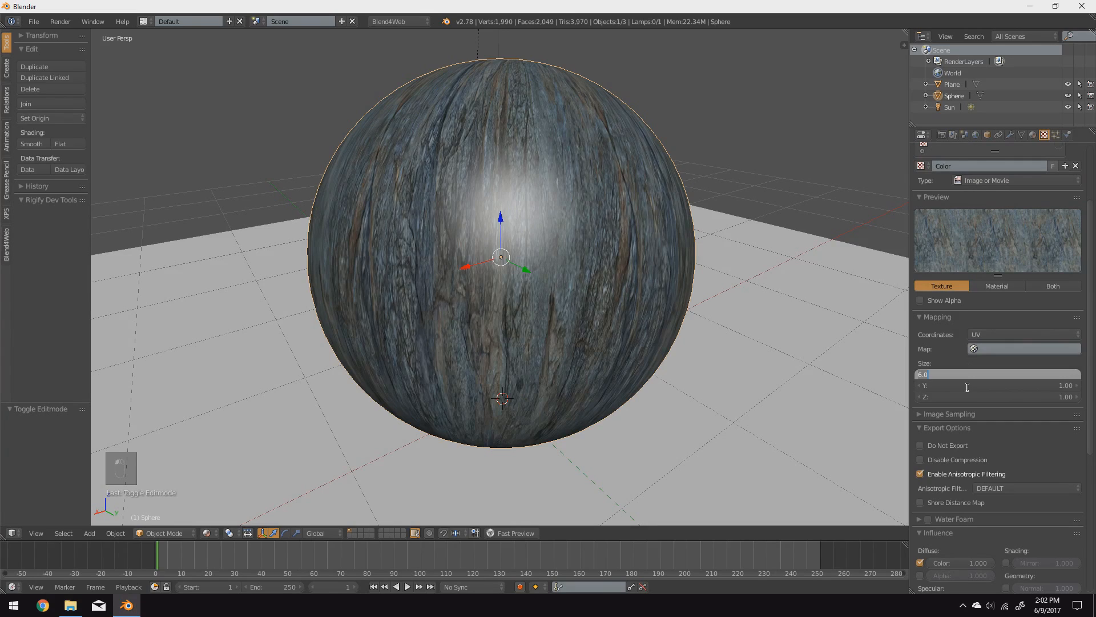
pyautogui.write('3')
pyautogui.press('Tab')
pyautogui.write('3')
pyautogui.press('Tab')
pyautogui.write('3')
pyautogui.press('Return')
pyautogui.scroll(-3, 624, 363)
pyautogui.moveTo(623, 360)
pyautogui.mouseDown(button='middle')
pyautogui.moveTo(539, 359)
pyautogui.moveTo(639, 367)
pyautogui.mouseUp(button='middle')
pyautogui.scroll(4, 645, 369)
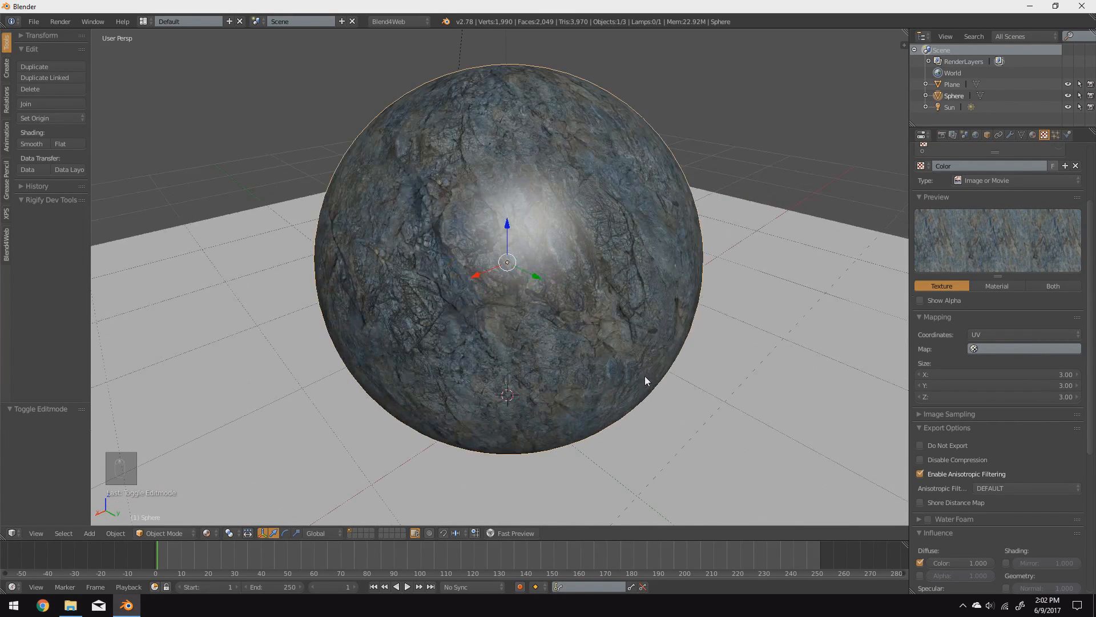
pyautogui.scroll(-3, 617, 407)
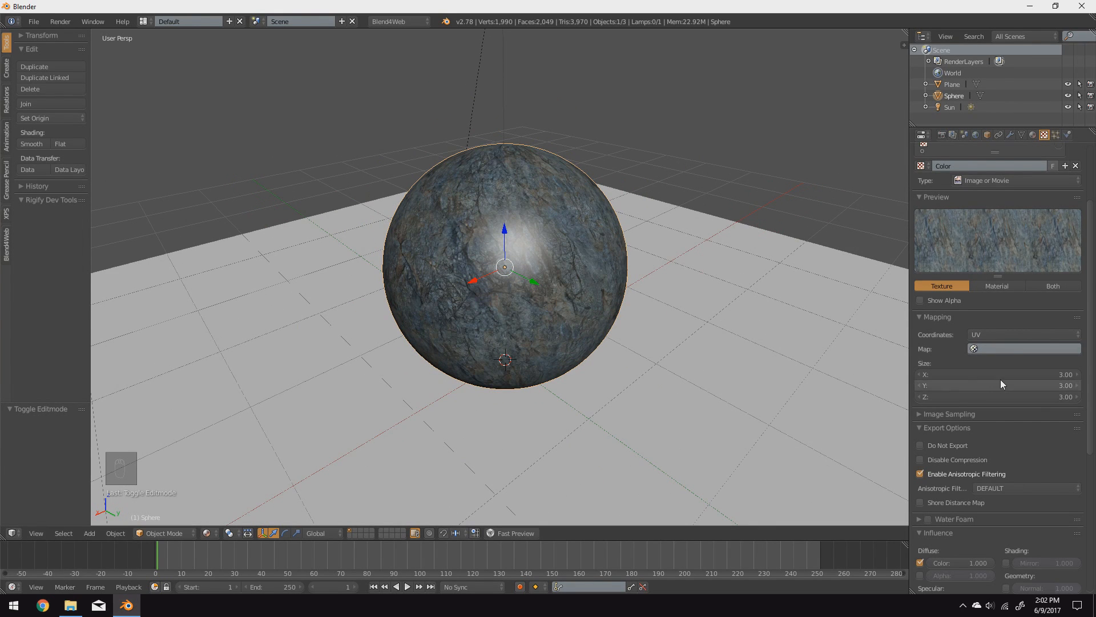
# Step: Add a second texture named Normal to the Stone material beneath the Color texture
pyautogui.scroll(4, 1003, 319)
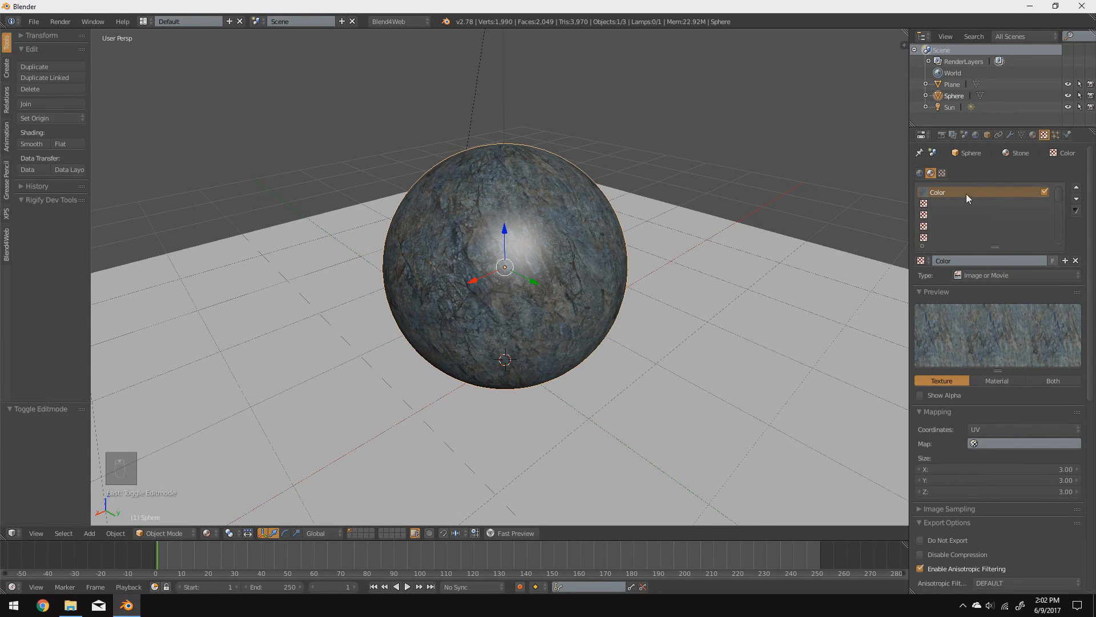
pyautogui.click(937, 204)
pyautogui.click(970, 261)
pyautogui.doubleClick(972, 261)
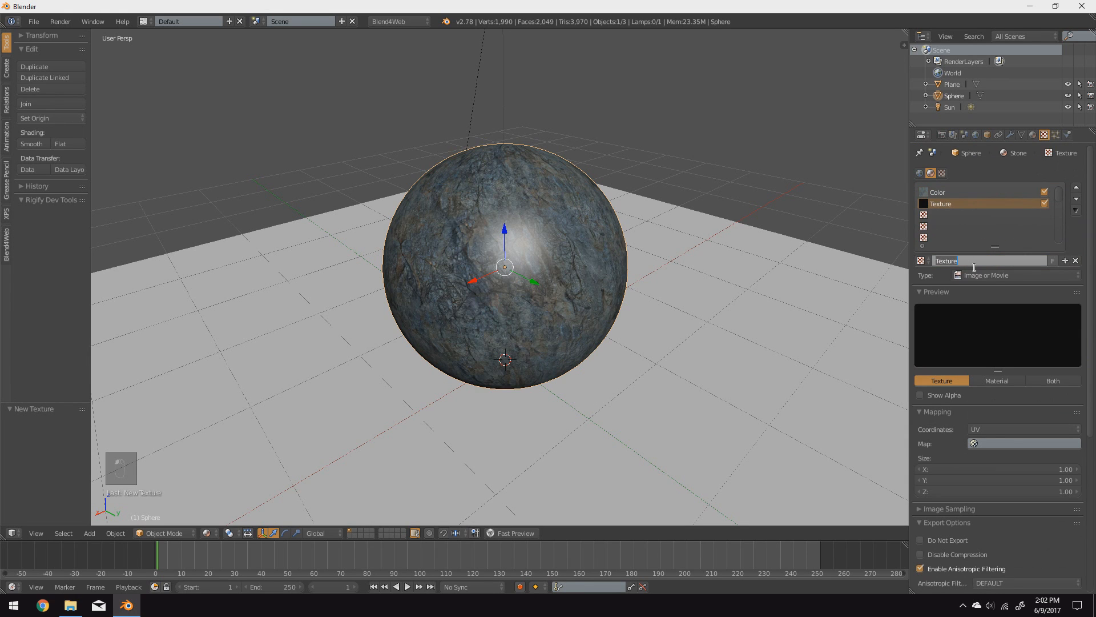
pyautogui.write('Normal')
pyautogui.press('Return')
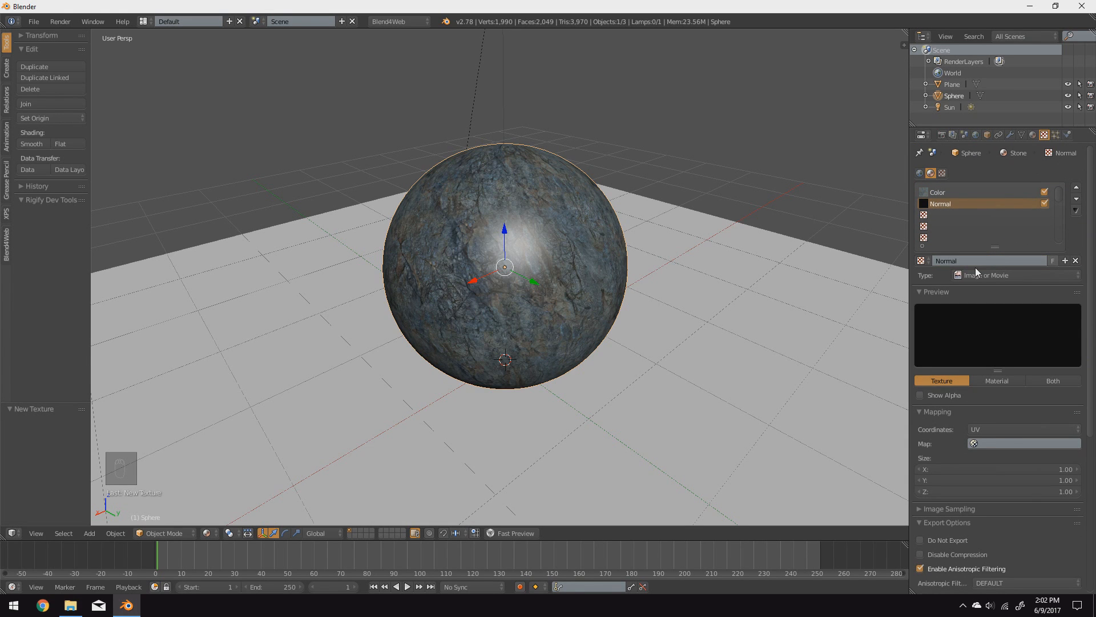
# Step: Load the rock normal map image from the Blend4Web folder into the Normal texture
pyautogui.scroll(-10, 971, 354)
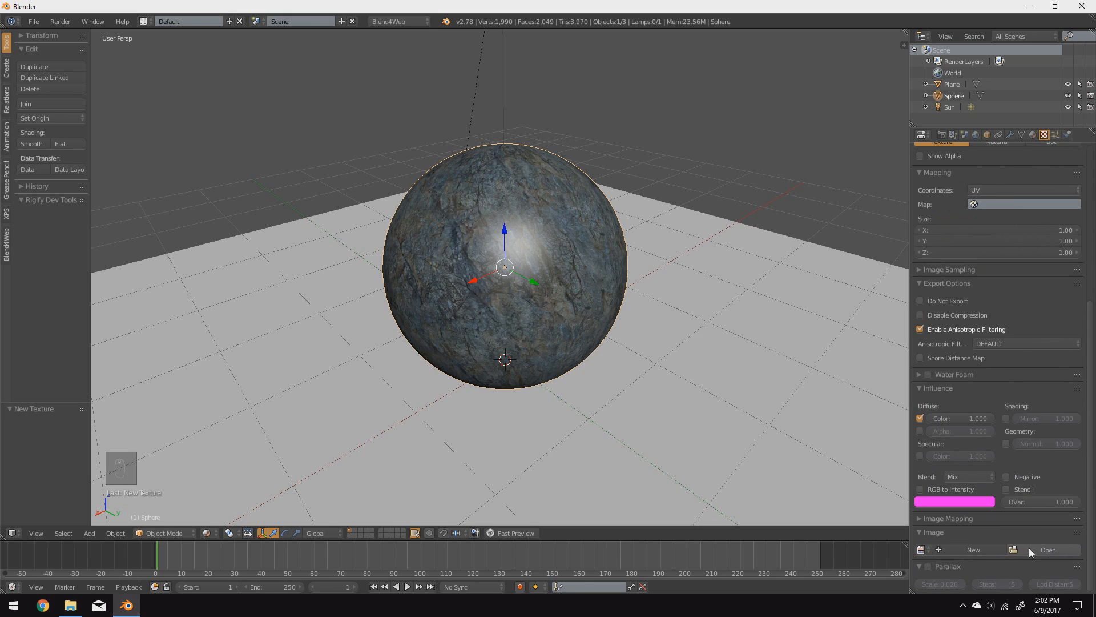
pyautogui.click(1028, 546)
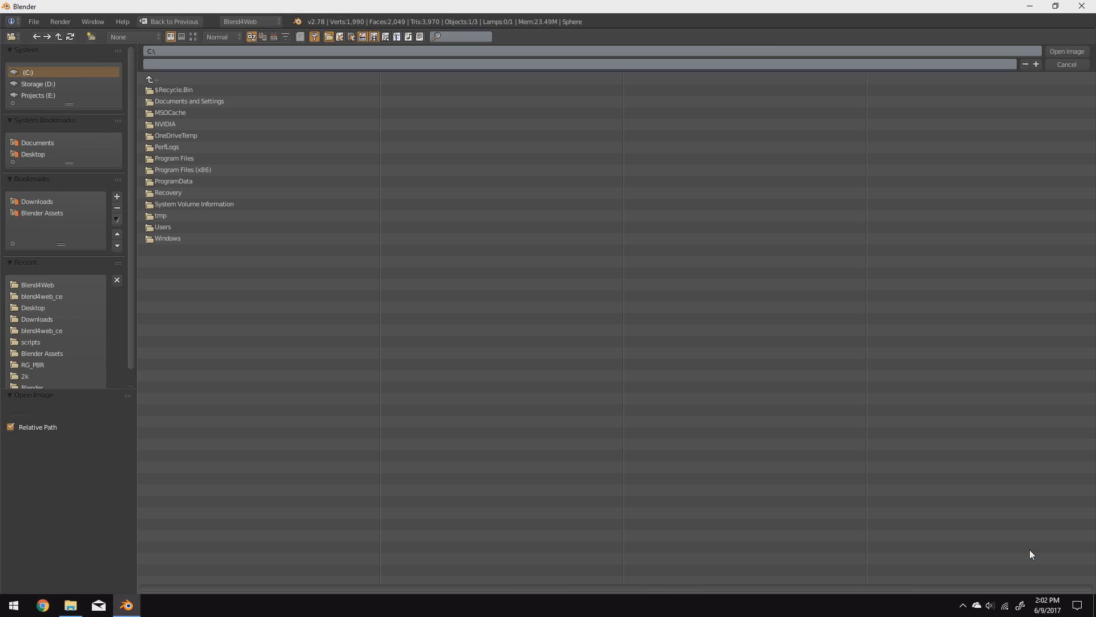
pyautogui.click(40, 285)
pyautogui.doubleClick(230, 109)
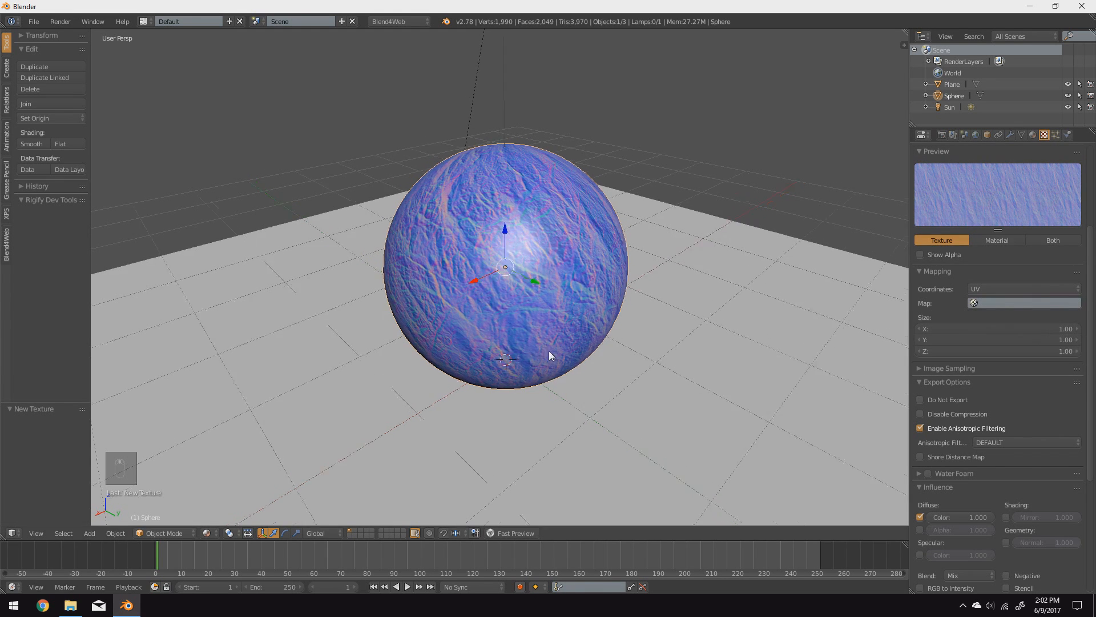
pyautogui.moveTo(542, 351); pyautogui.dragTo(626, 363, button='middle')
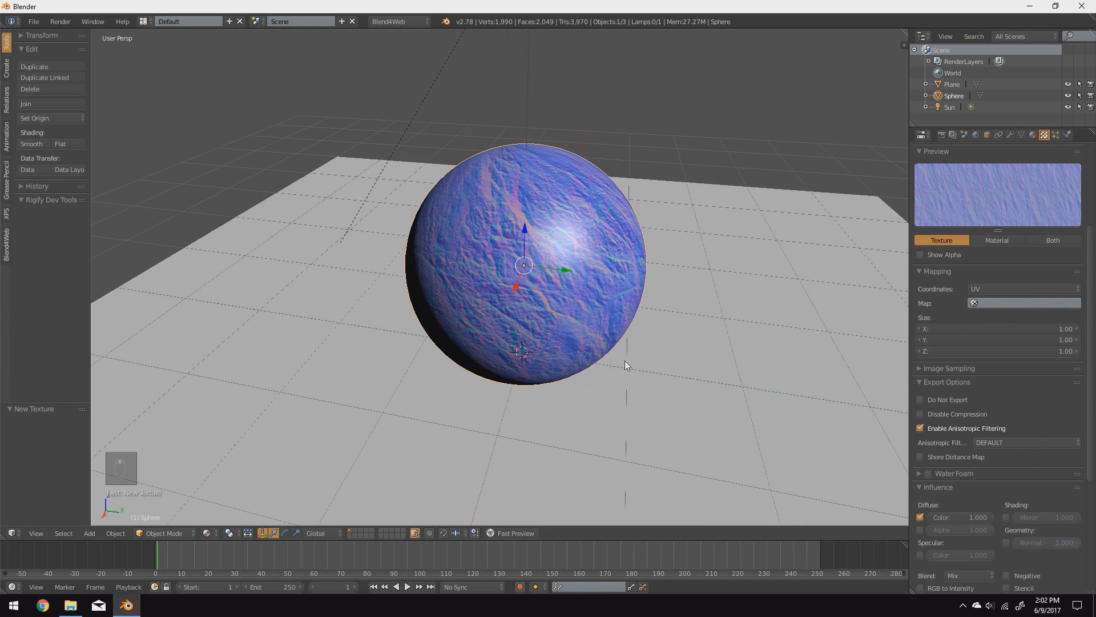
# Step: Set the Normal texture's mapping size to 3 on X, Y and Z
pyautogui.click(961, 327)
pyautogui.write('3')
pyautogui.click(976, 342)
pyautogui.write('3')
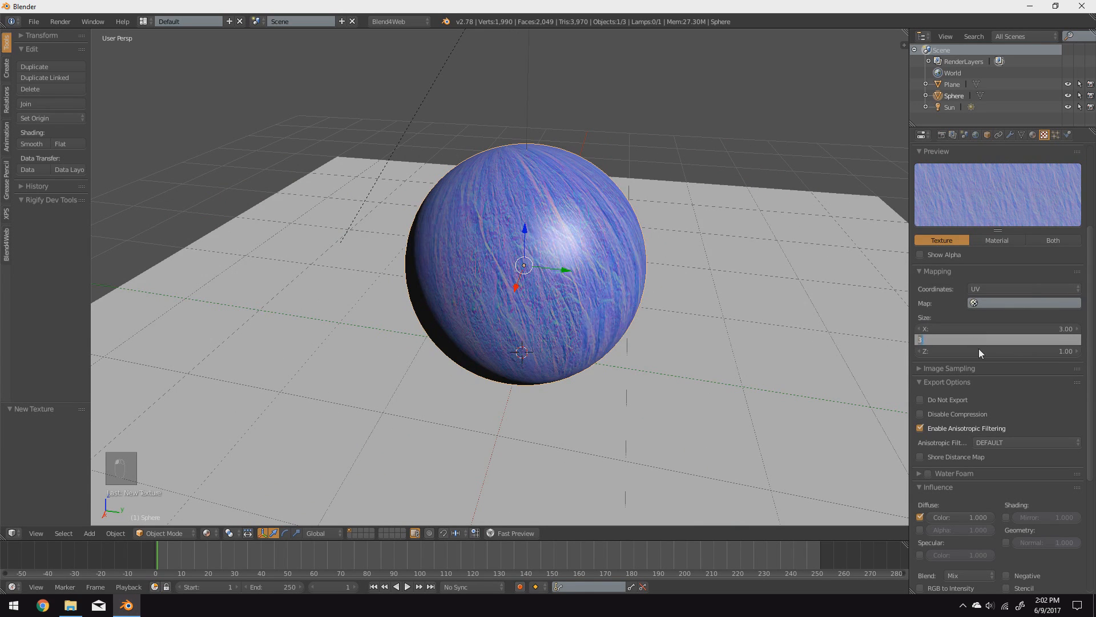
pyautogui.click(979, 349)
pyautogui.write('3')
pyautogui.press('Return')
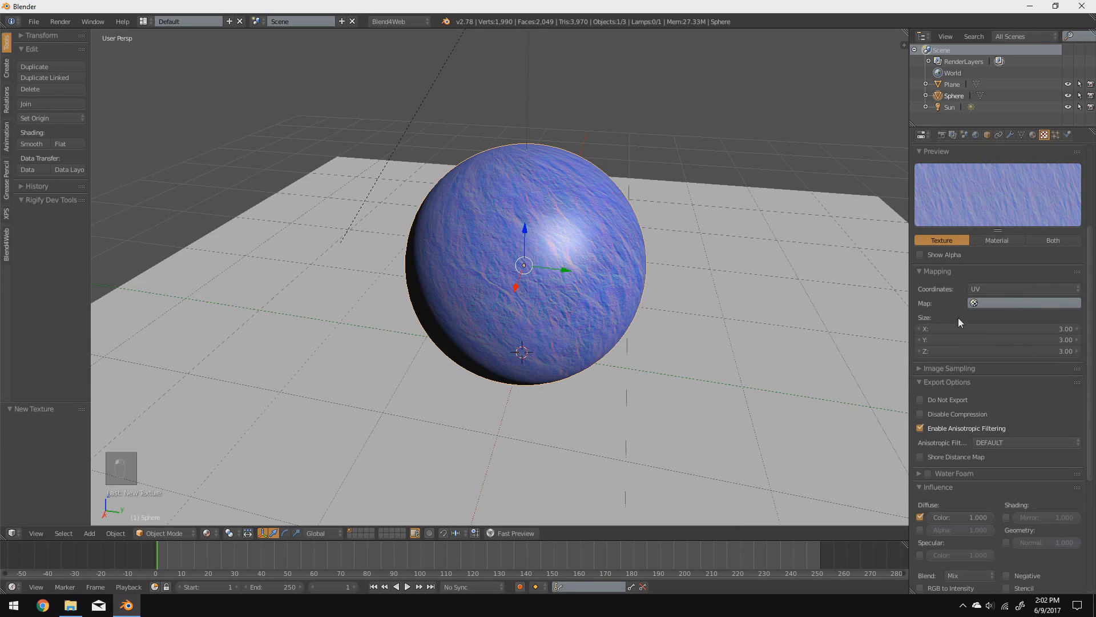
# Step: In the Normal texture's image sampling options, enable Normal Map and turn off Use Alpha
pyautogui.click(965, 368)
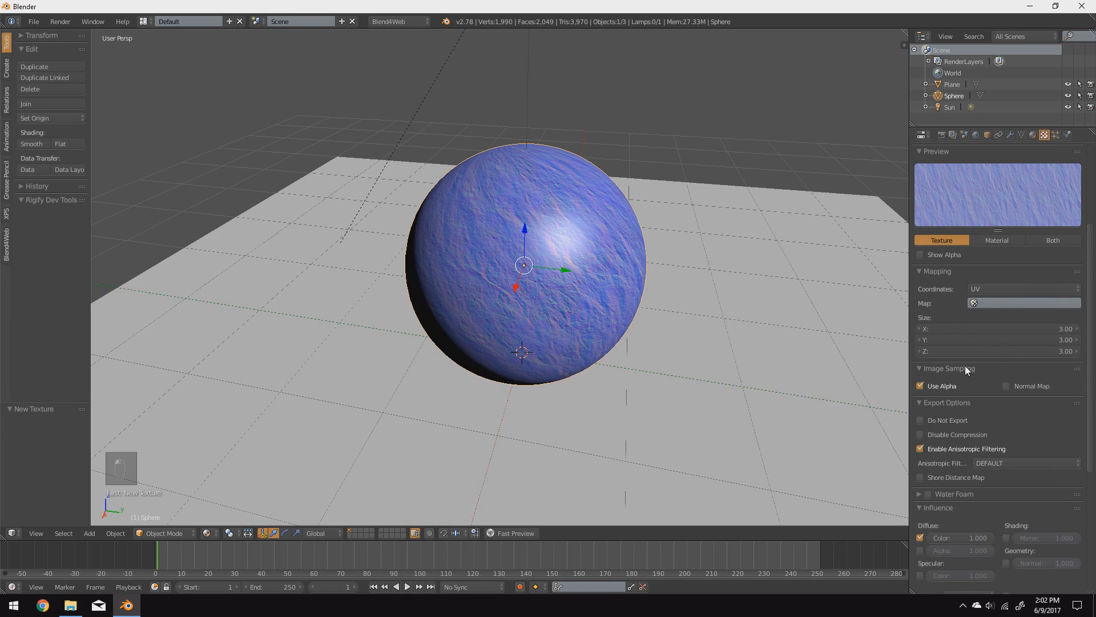
pyautogui.click(1006, 386)
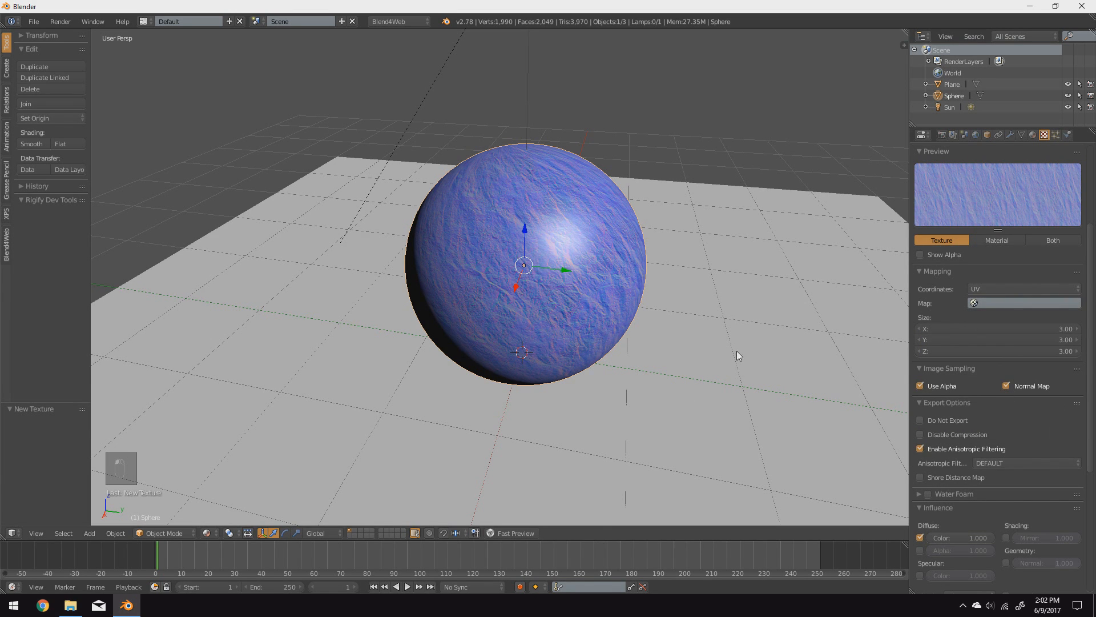
pyautogui.moveTo(737, 351); pyautogui.dragTo(589, 339, button='middle')
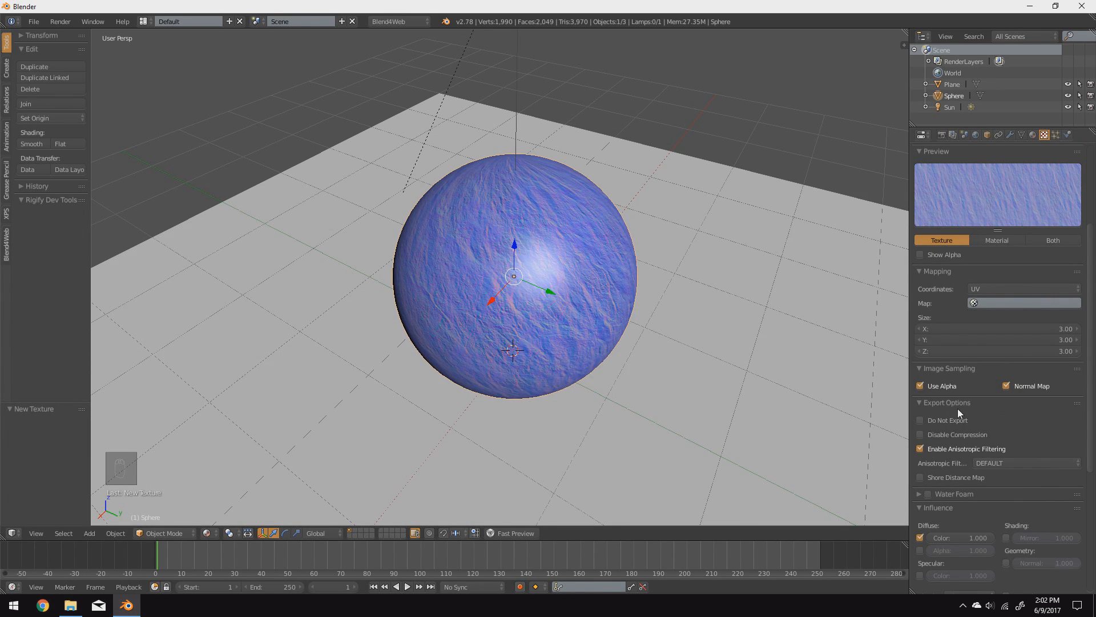
pyautogui.click(942, 386)
# Step: Make the Normal texture influence the geometry normal instead of the diffuse color, and inspect the bumps on the sphere
pyautogui.scroll(-2, 997, 495)
pyautogui.scroll(-2, 981, 508)
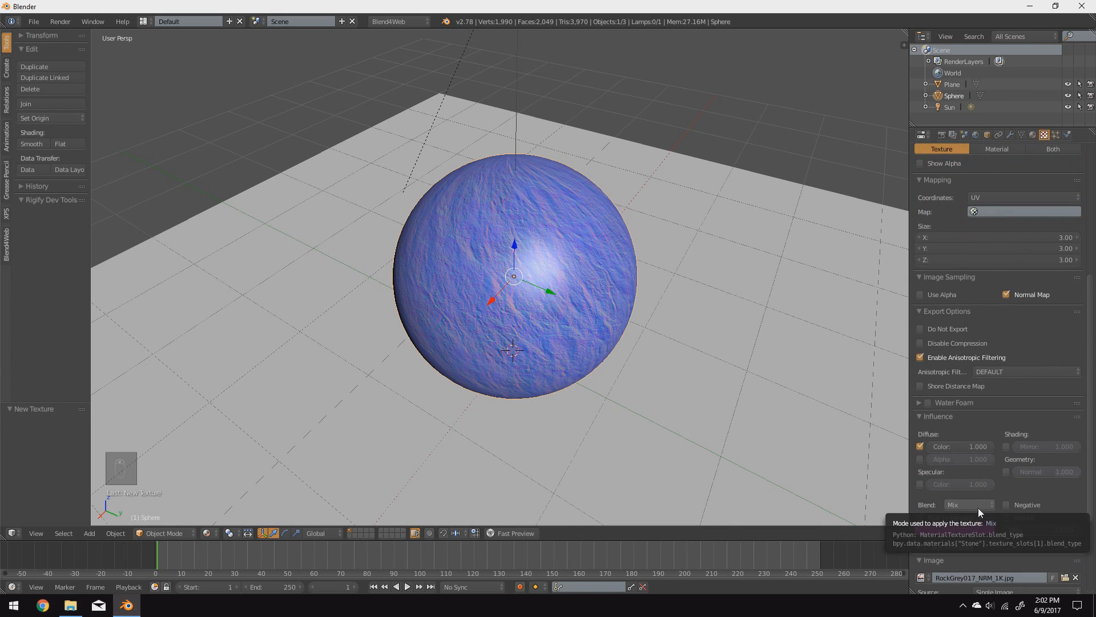
pyautogui.scroll(3, 603, 372)
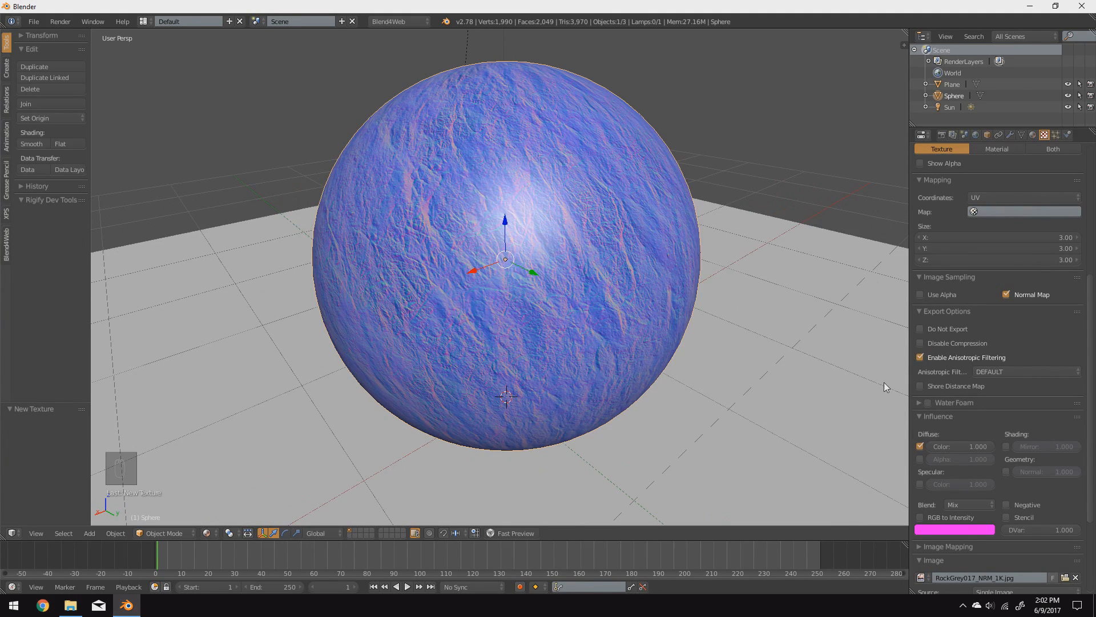
pyautogui.scroll(-2, 982, 434)
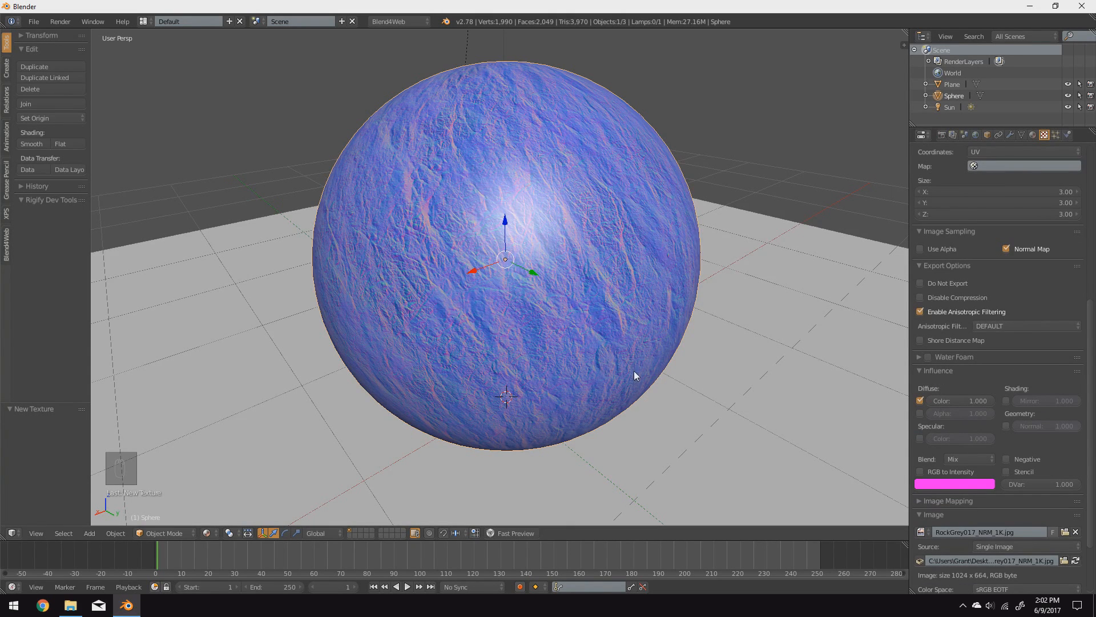
pyautogui.moveTo(533, 350); pyautogui.dragTo(516, 201, button='middle')
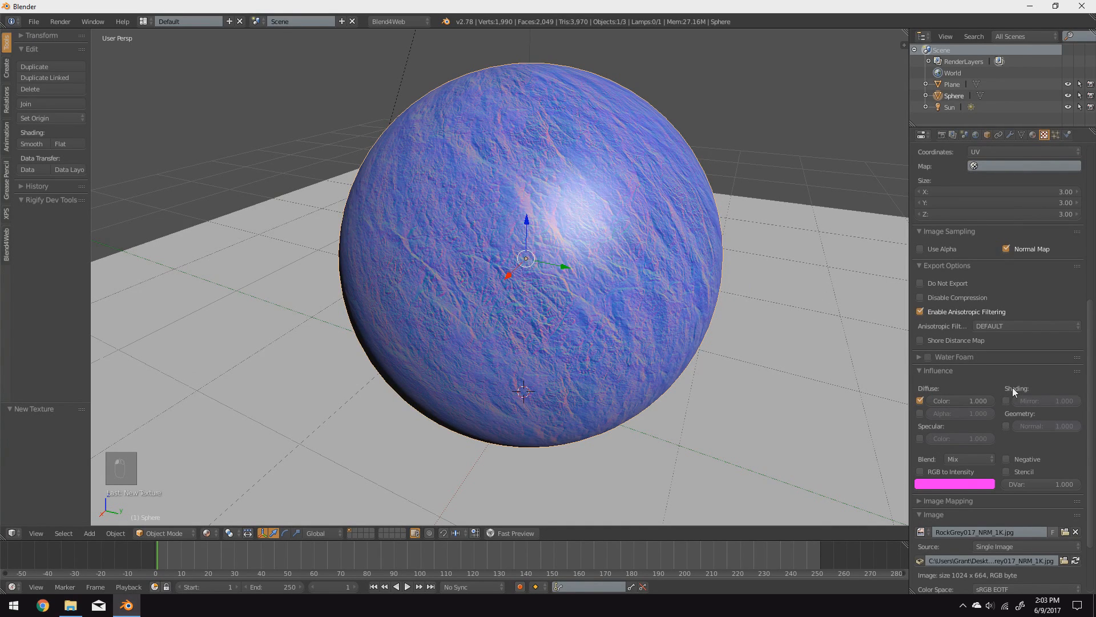
pyautogui.click(921, 400)
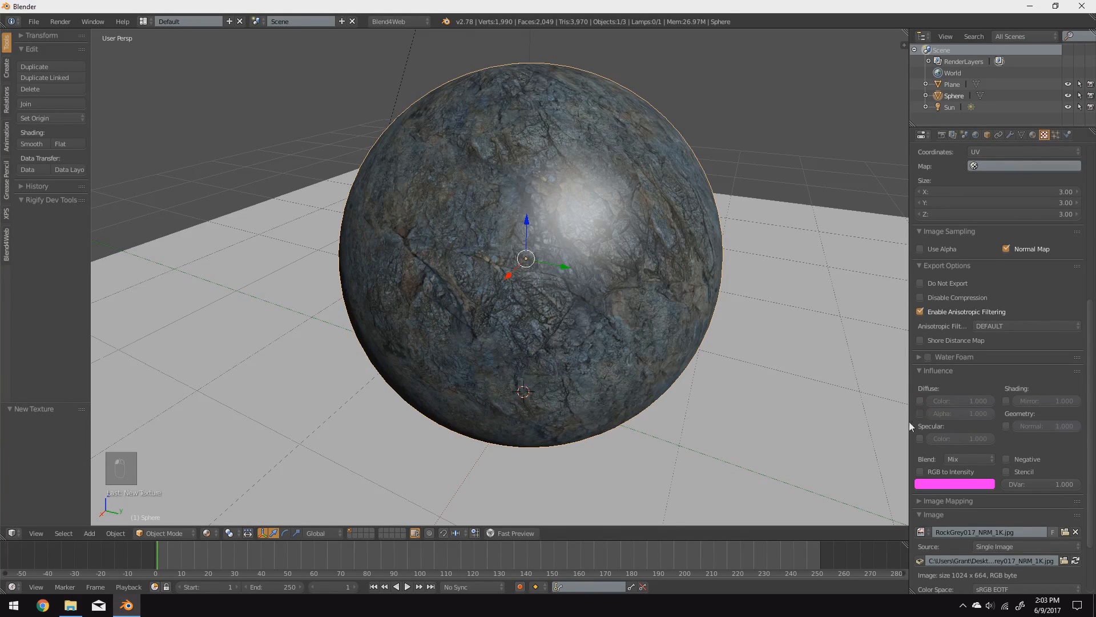
pyautogui.click(1006, 426)
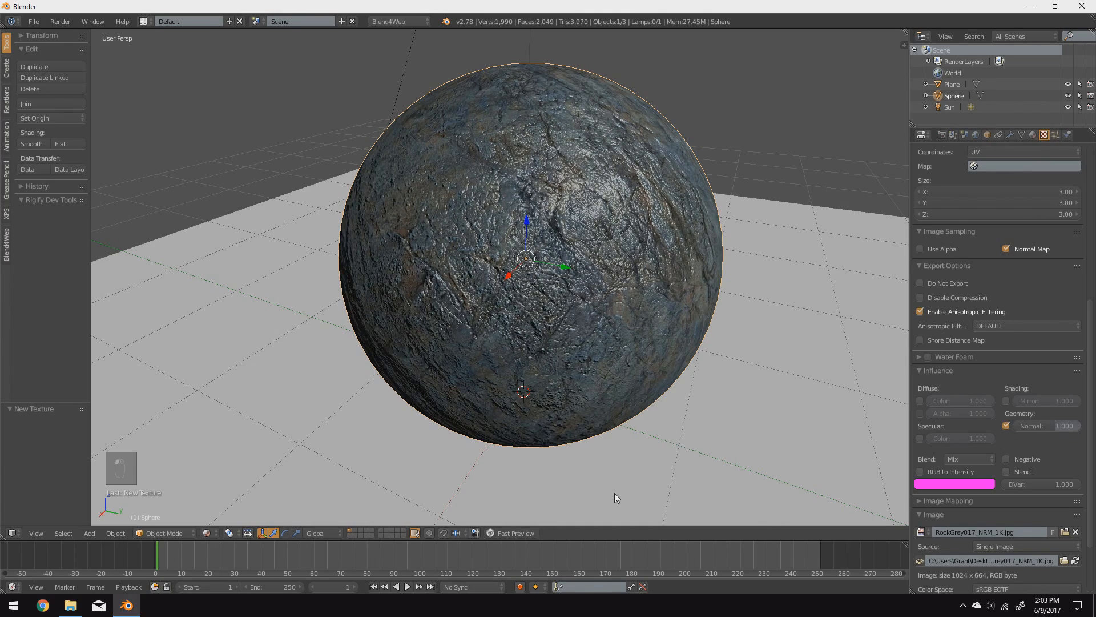
pyautogui.moveTo(585, 438); pyautogui.dragTo(490, 419, button='middle')
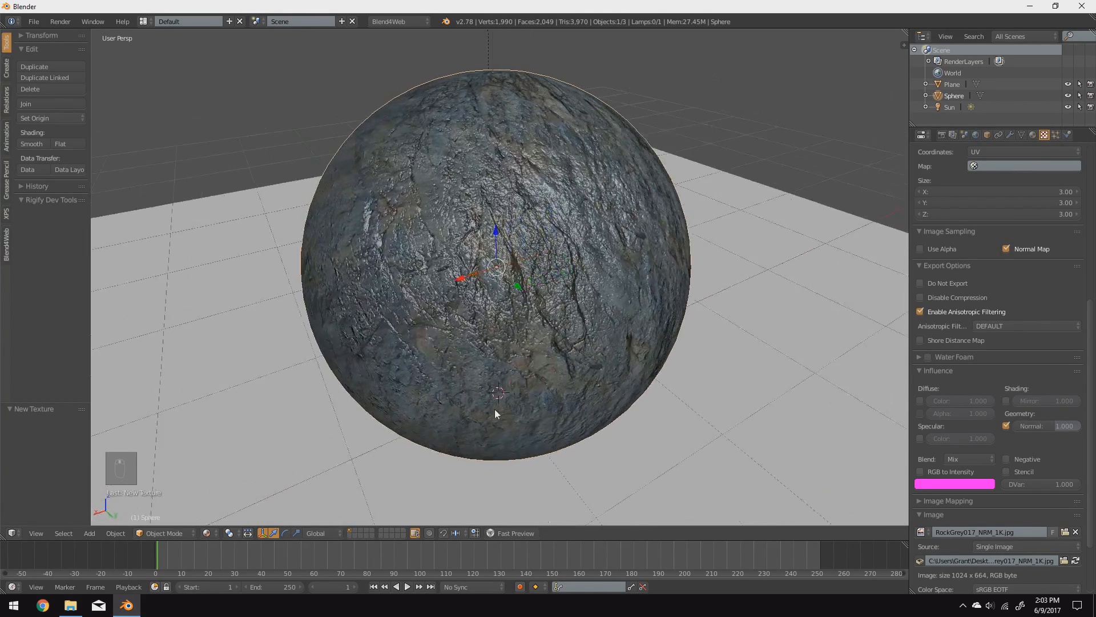
pyautogui.scroll(4, 494, 409)
pyautogui.scroll(-4, 500, 401)
pyautogui.scroll(-4, 500, 406)
pyautogui.moveTo(508, 407); pyautogui.dragTo(557, 394, button='middle')
pyautogui.scroll(4, 557, 394)
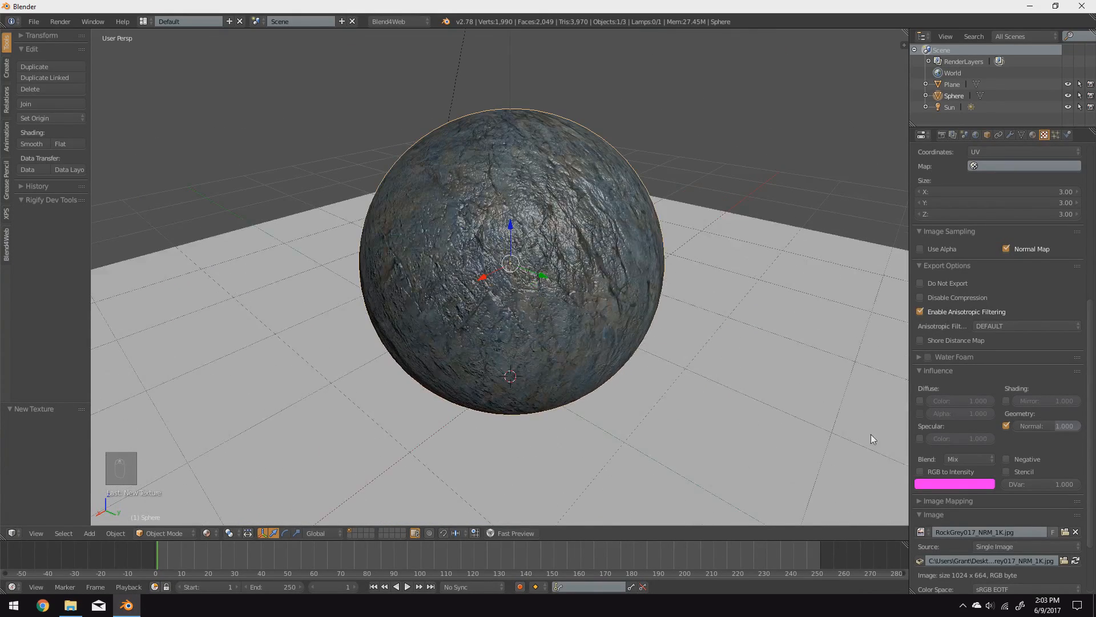
# Step: Add a third texture named AO to the Stone material beneath the Normal texture
pyautogui.scroll(-2, 937, 464)
pyautogui.scroll(-1, 938, 464)
pyautogui.scroll(15, 945, 480)
pyautogui.click(957, 215)
pyautogui.click(958, 258)
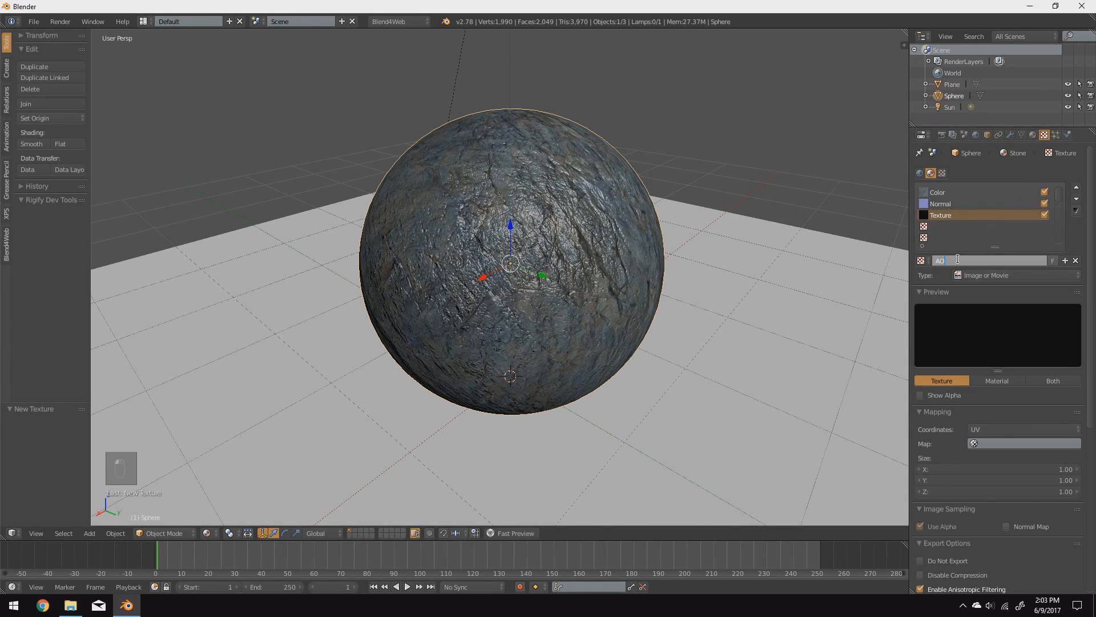
# Step: Load RockGrey017_AO_1K.jpg from the Blend4Web folder as the AO texture's image
pyautogui.scroll(-11, 982, 485)
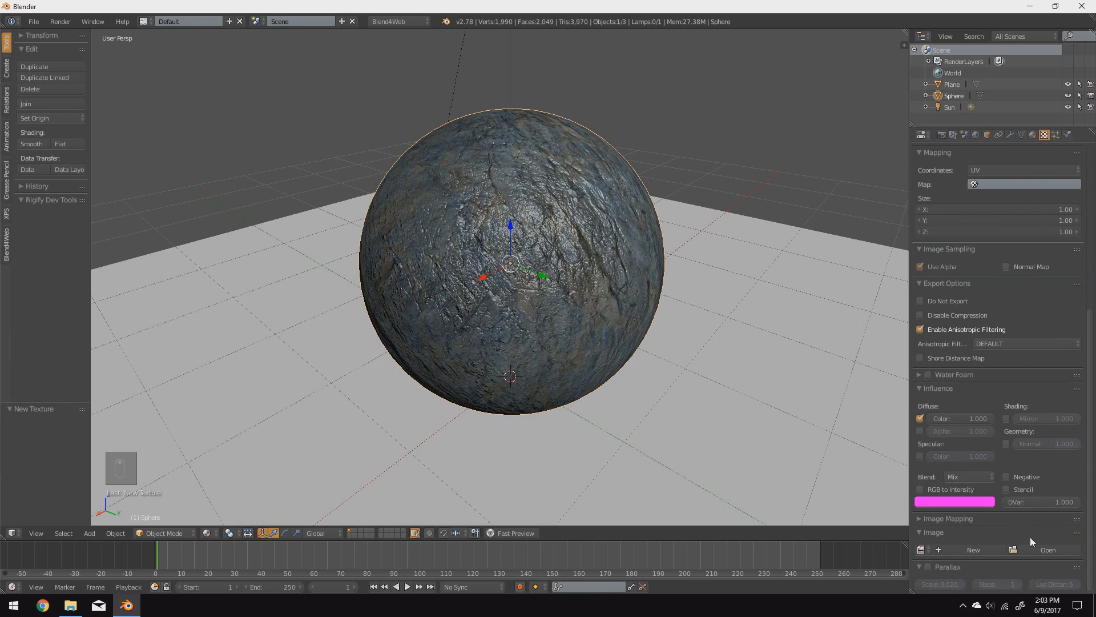
pyautogui.click(1038, 548)
pyautogui.click(51, 285)
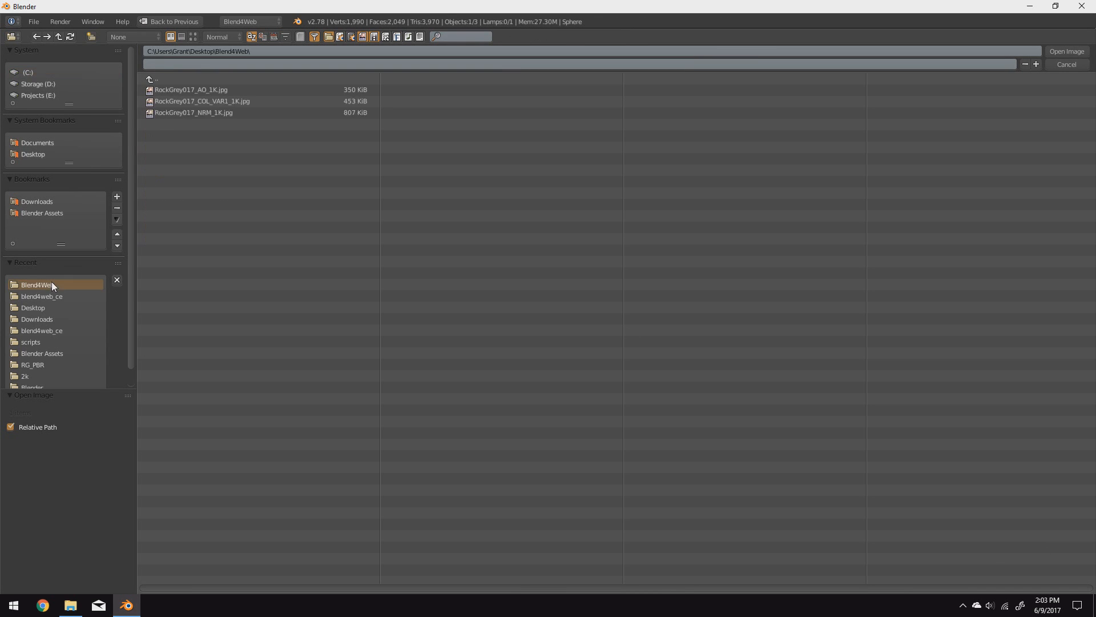
pyautogui.doubleClick(233, 92)
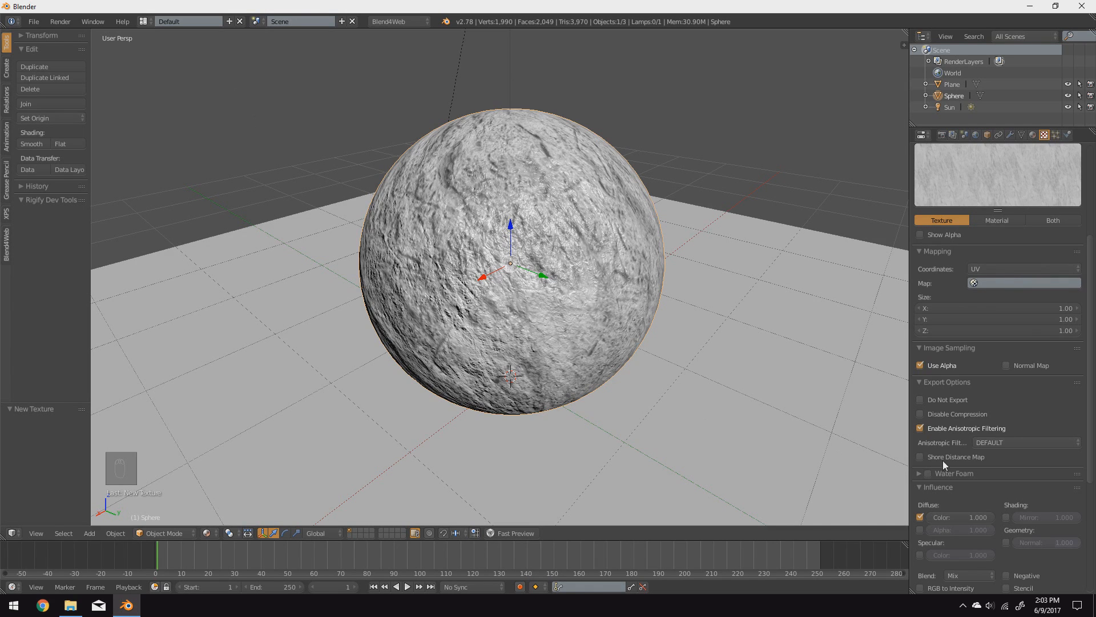
# Step: Keep the AO texture influencing the diffuse color, set its blend type to Multiply, and inspect the sphere's surface
pyautogui.scroll(-3, 1027, 465)
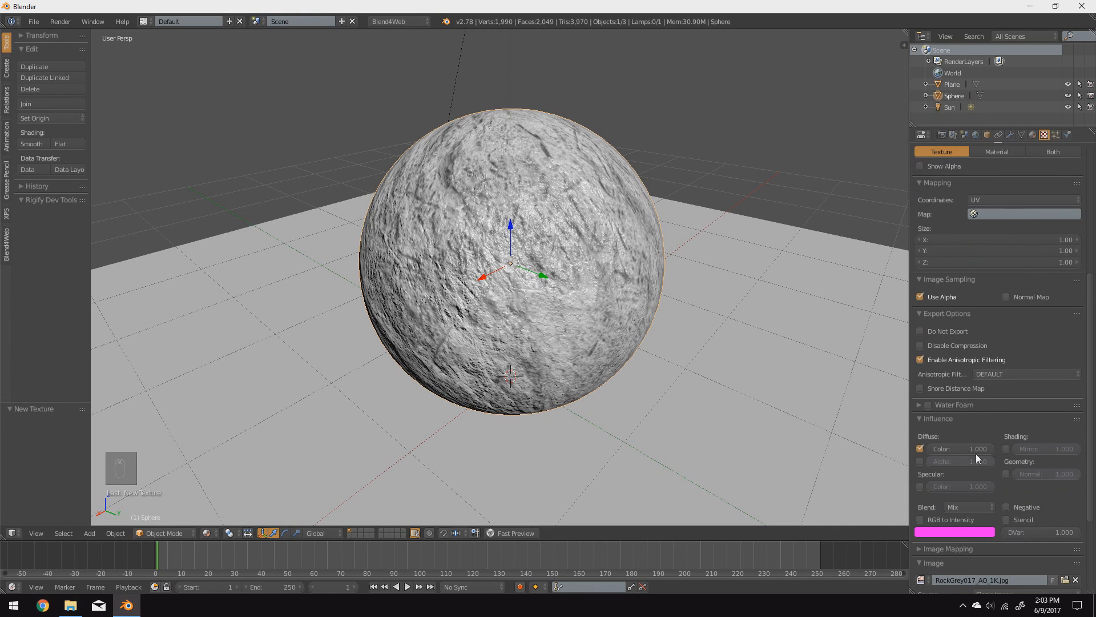
pyautogui.click(920, 448)
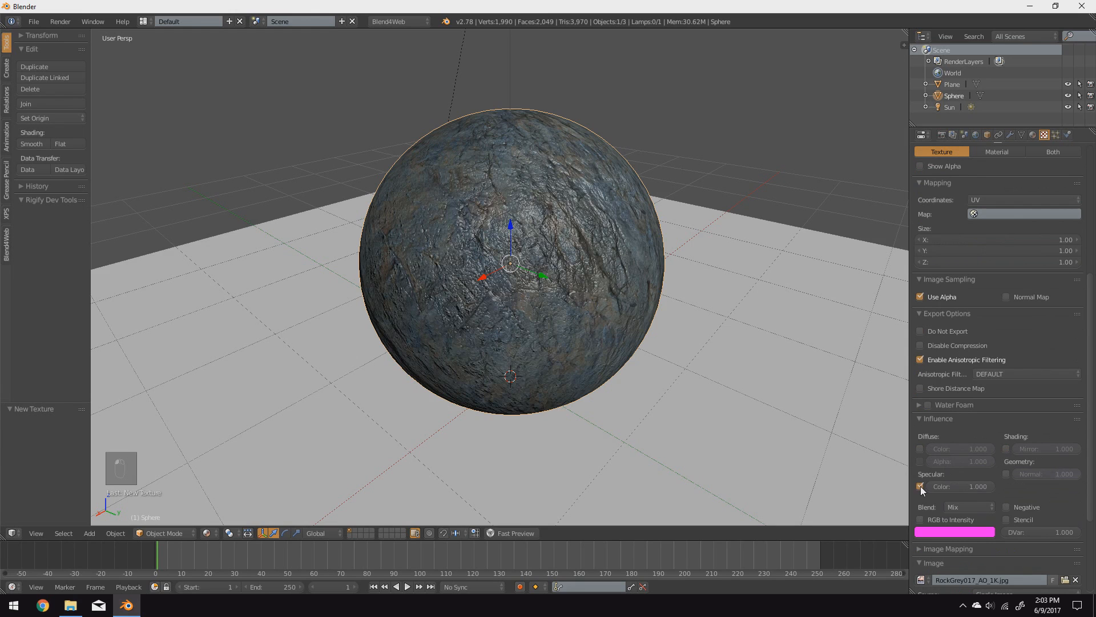
pyautogui.click(921, 449)
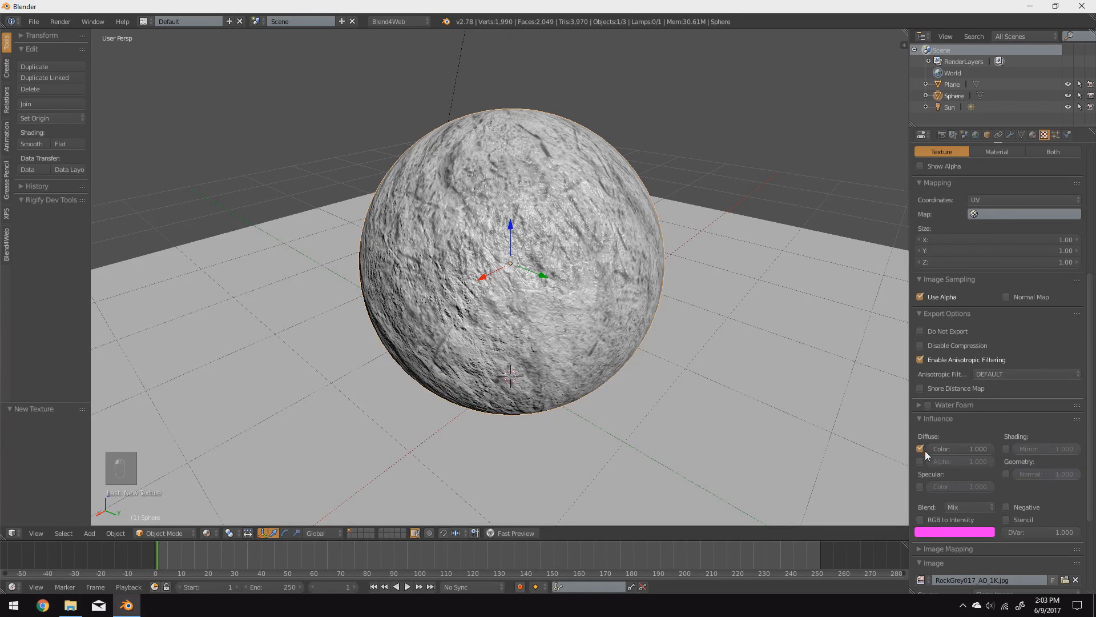
pyautogui.scroll(-3, 923, 448)
pyautogui.click(964, 437)
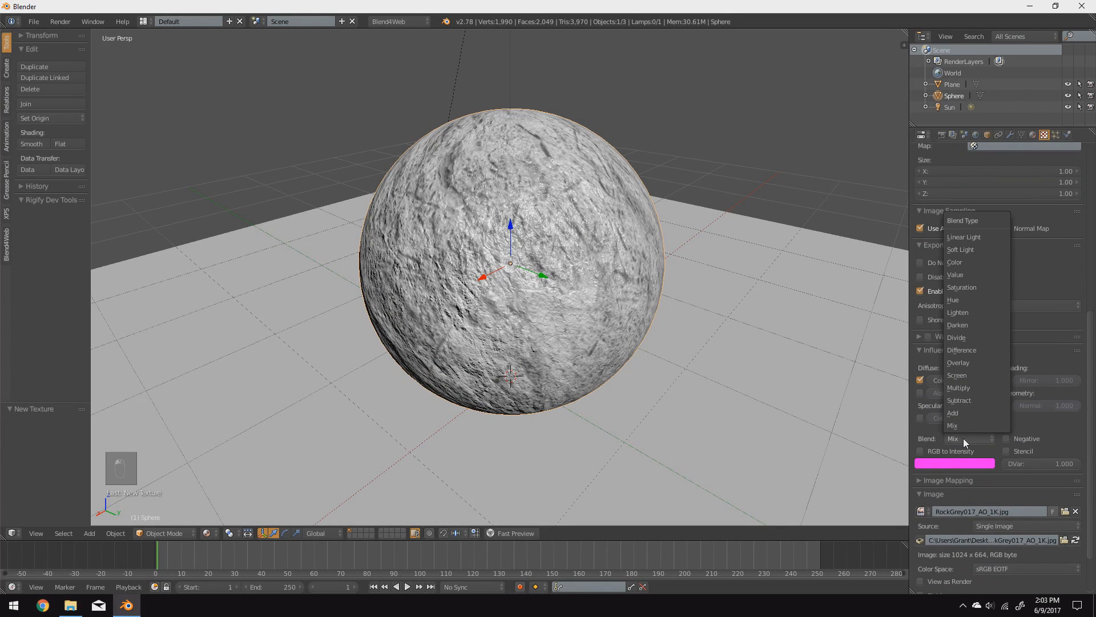
pyautogui.click(969, 386)
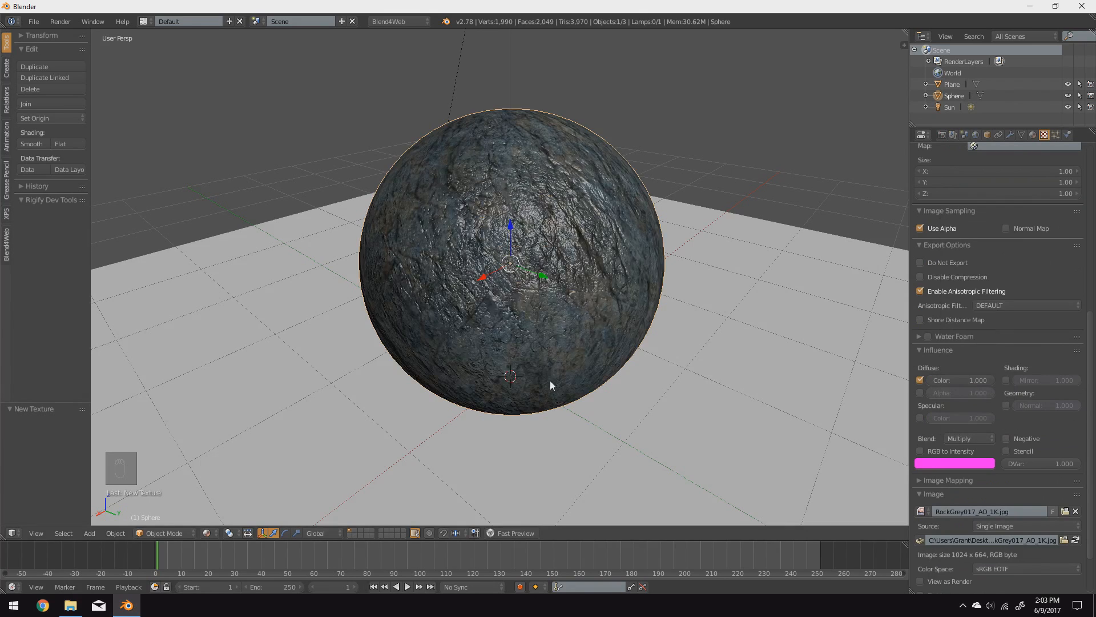
pyautogui.moveTo(549, 380); pyautogui.dragTo(563, 401, button='middle')
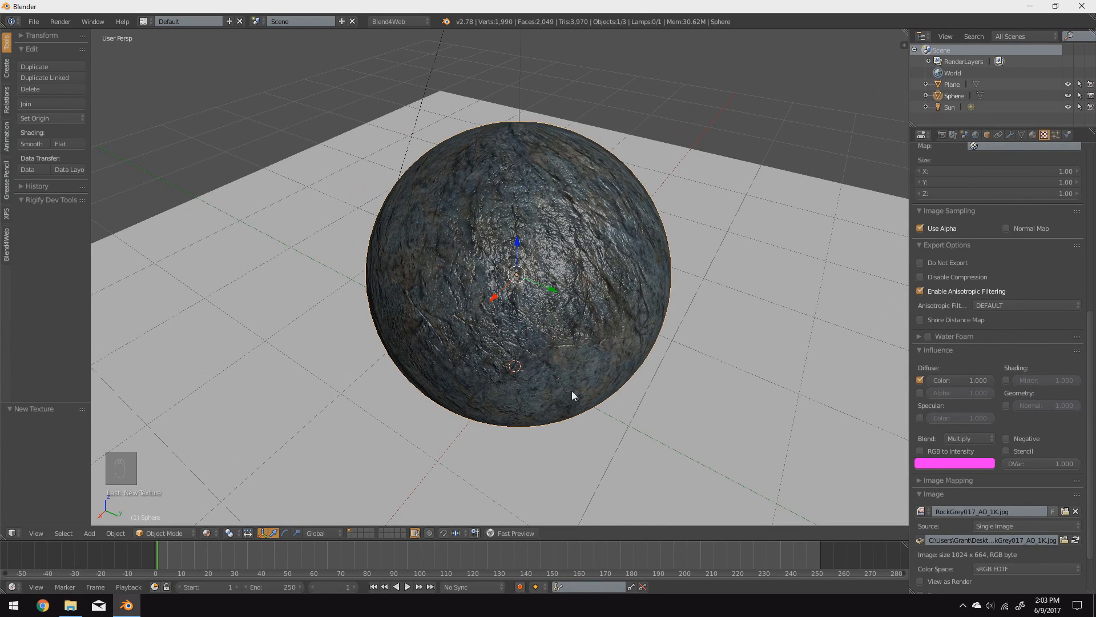
pyautogui.scroll(4, 653, 289)
pyautogui.scroll(-2, 609, 284)
pyautogui.moveTo(520, 218); pyautogui.dragTo(529, 227, button='middle')
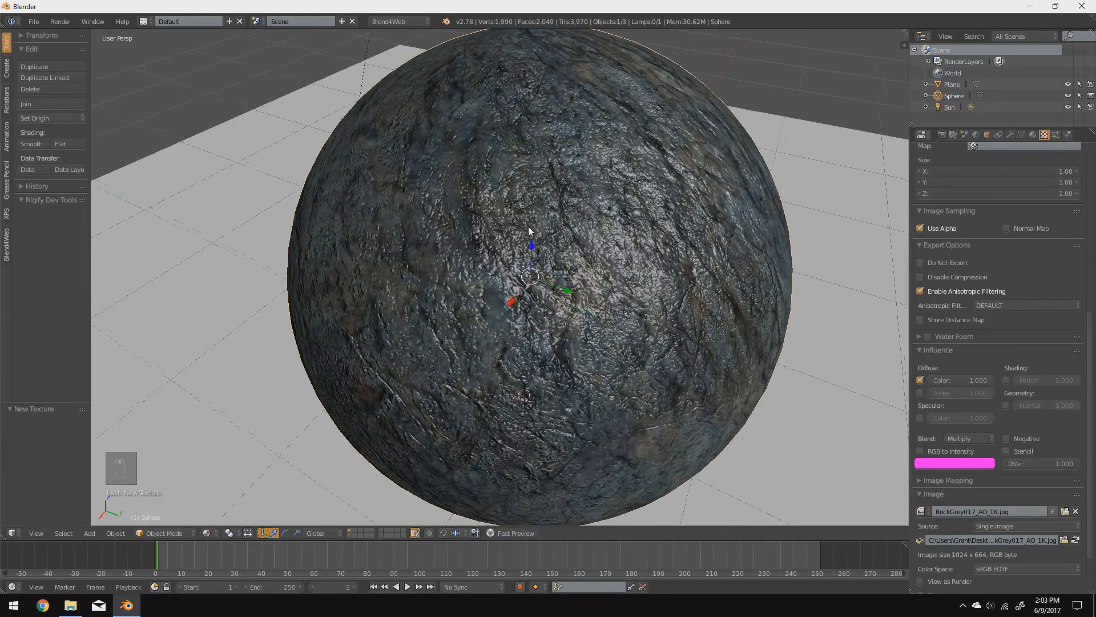
# Step: Set the AO texture's diffuse color influence to 0.8
pyautogui.moveTo(971, 382)
pyautogui.mouseDown()
pyautogui.moveTo(908, 383)
pyautogui.moveTo(973, 383)
pyautogui.mouseUp()
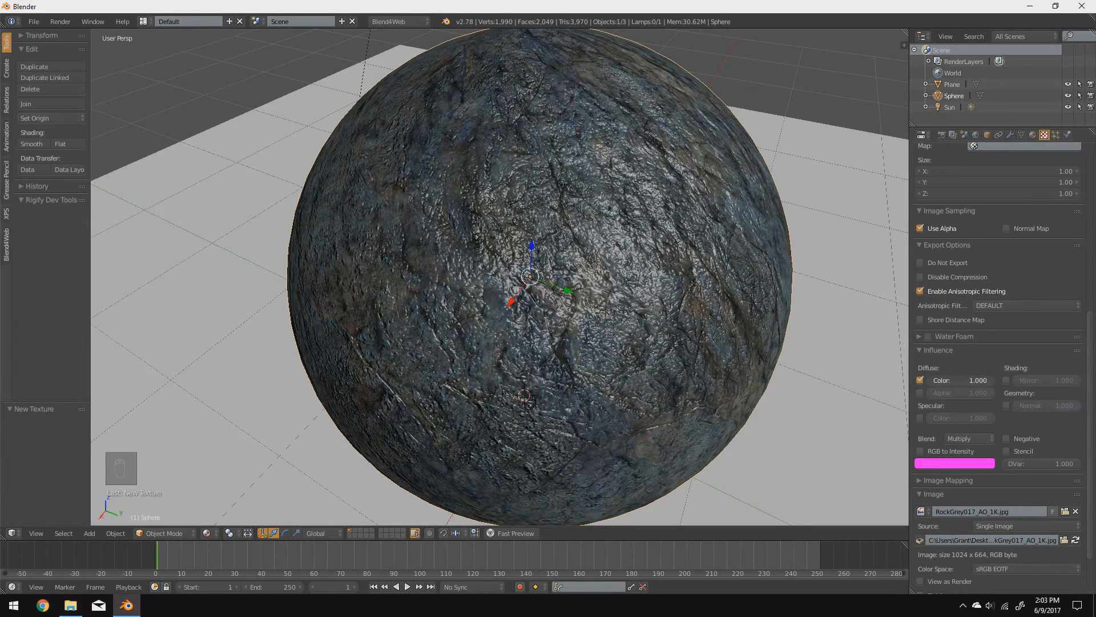
pyautogui.click(981, 382)
pyautogui.write('.8')
pyautogui.press('Return')
pyautogui.click(980, 382)
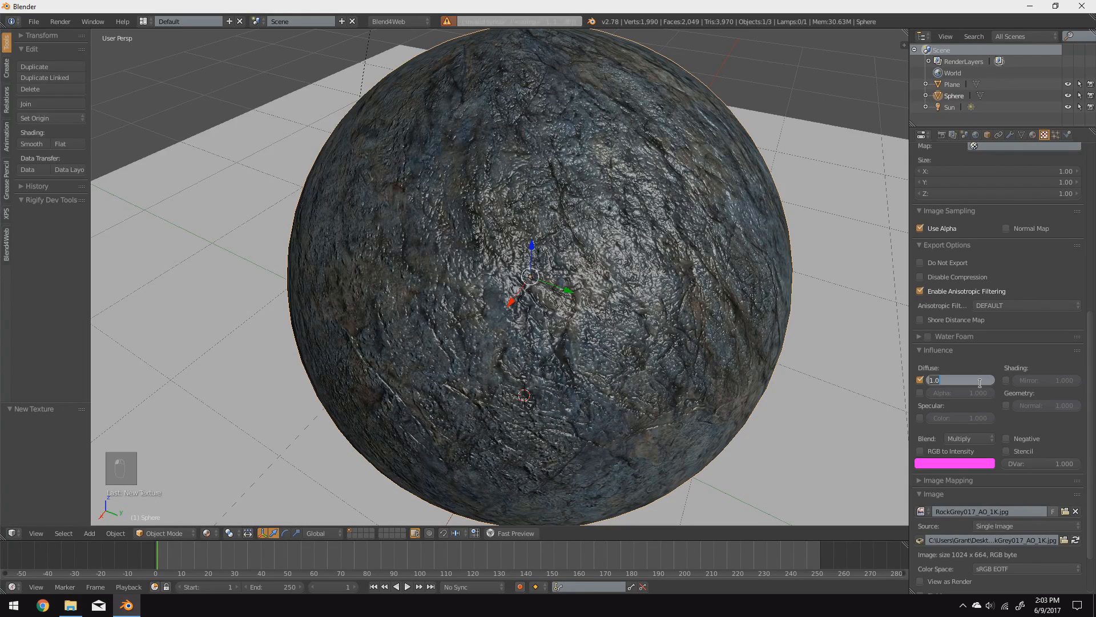
pyautogui.write('.8')
pyautogui.press('Return')
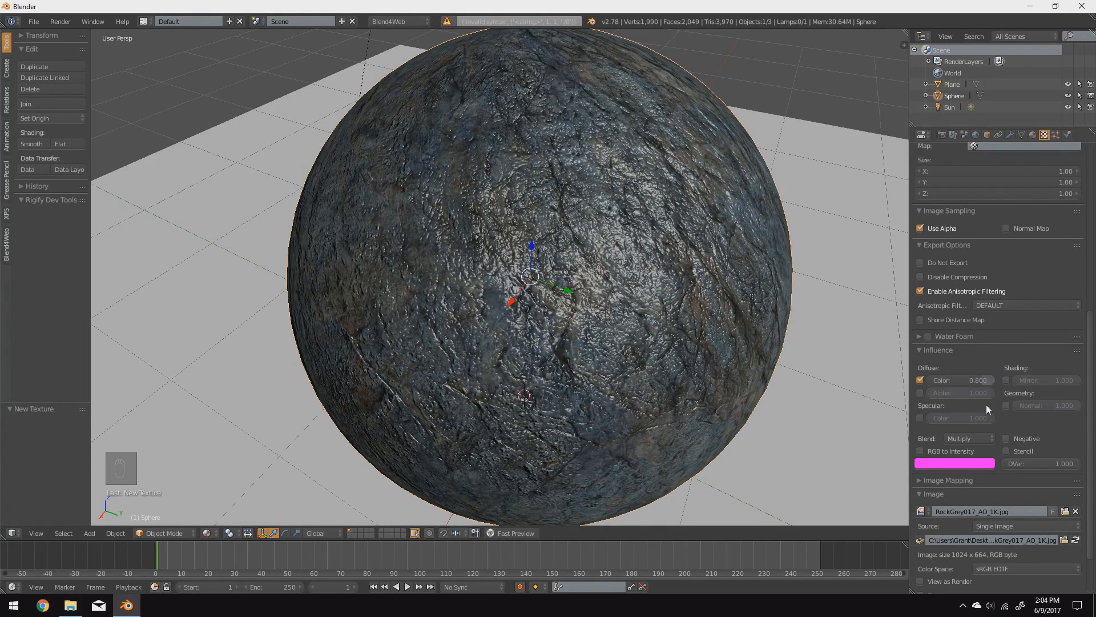
# Step: Set the Normal texture's geometry normal influence to 0.75 and check the softened bumps on the sphere
pyautogui.scroll(10, 996, 379)
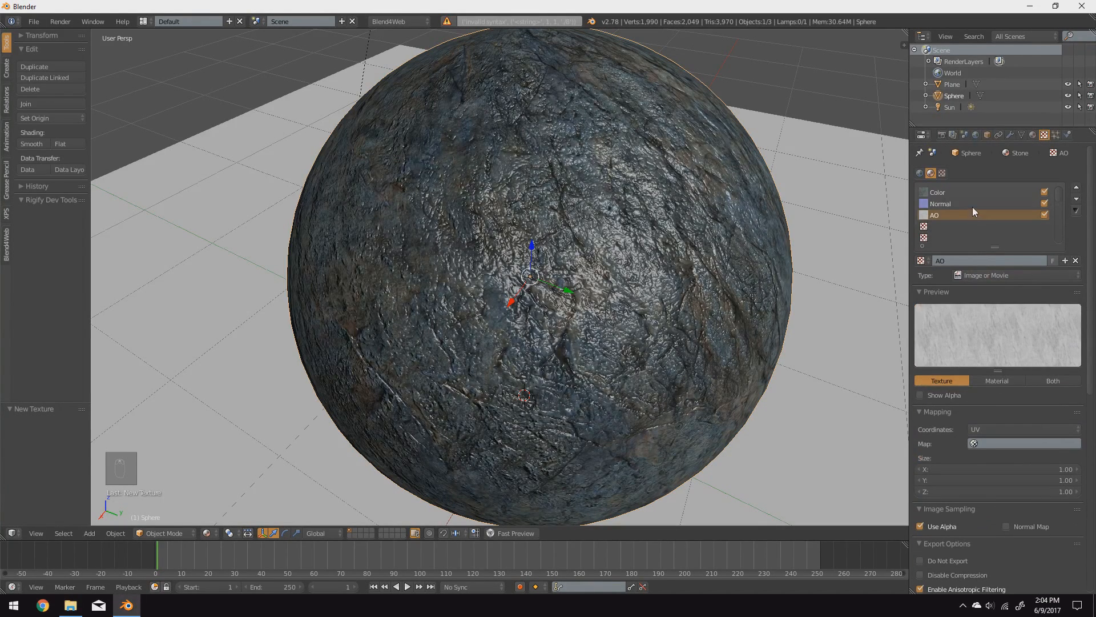
pyautogui.click(972, 205)
pyautogui.scroll(-10, 1002, 399)
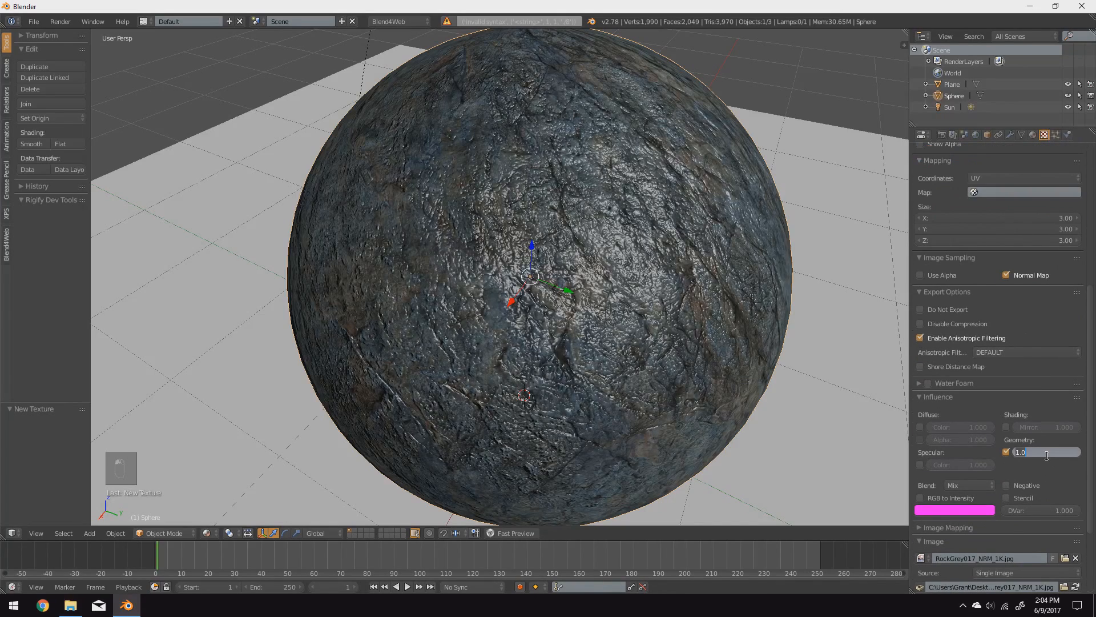
pyautogui.write('.75')
pyautogui.press('Return')
pyautogui.scroll(-5, 657, 390)
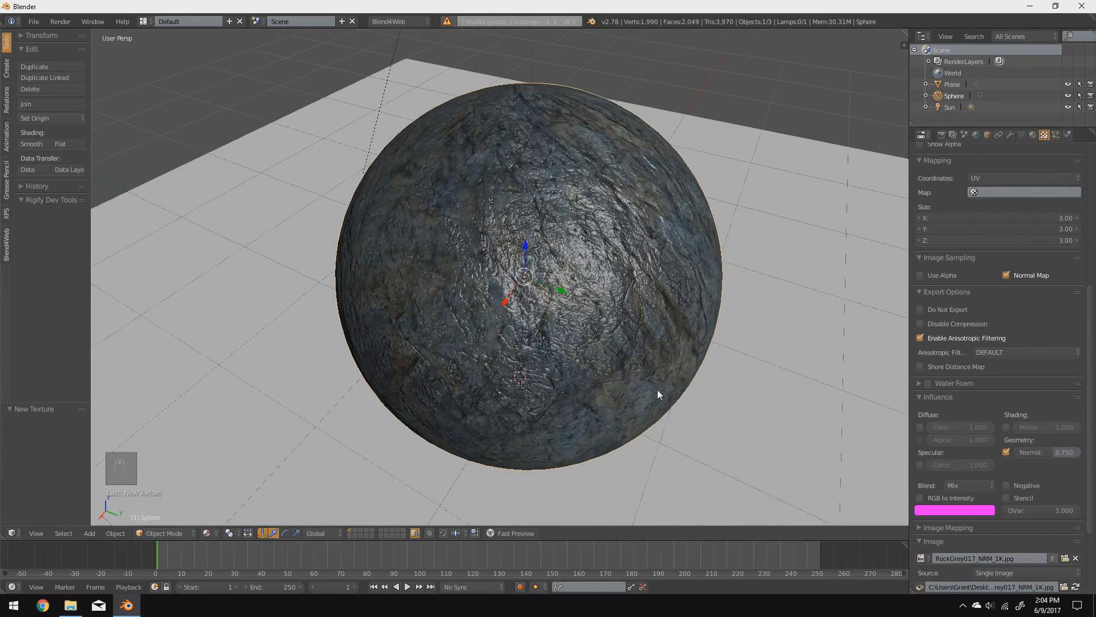
pyautogui.moveTo(532, 375); pyautogui.dragTo(560, 356, button='middle')
pyautogui.scroll(3, 561, 356)
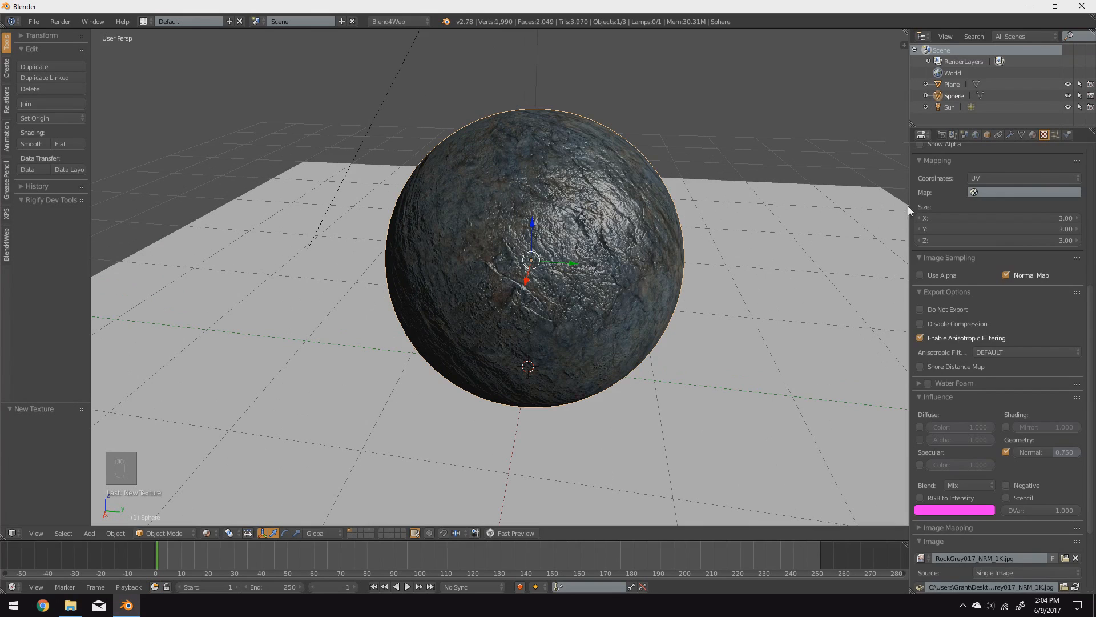
# Step: In the Stone material, lower the specular intensity to 0.470 and raise the diffuse intensity to 1
pyautogui.click(1033, 135)
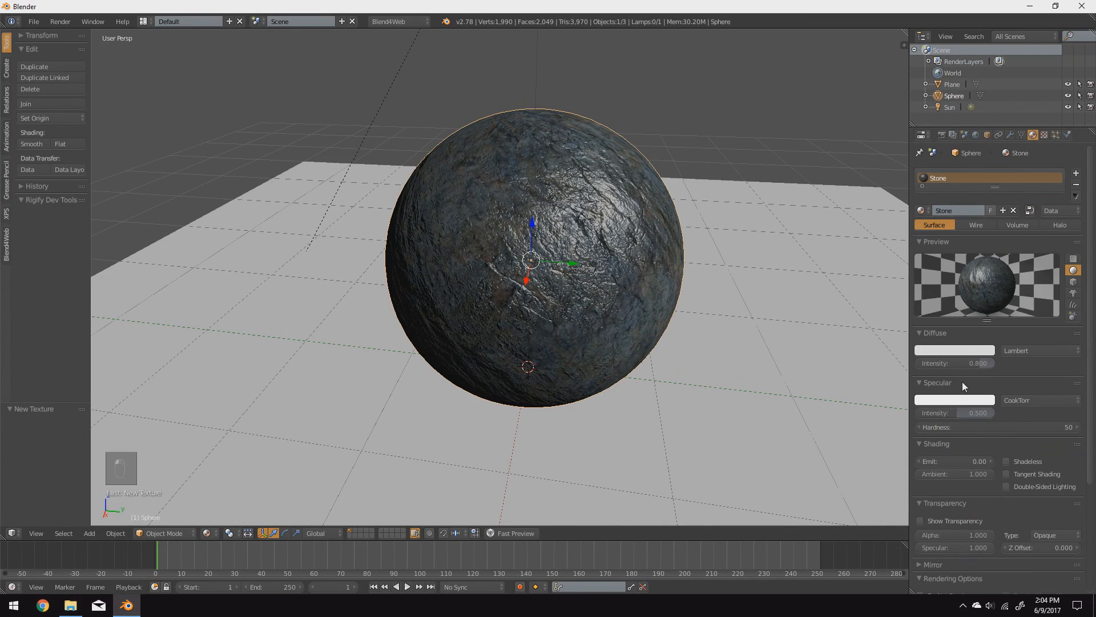
pyautogui.moveTo(964, 412)
pyautogui.mouseDown()
pyautogui.moveTo(943, 413)
pyautogui.moveTo(972, 413)
pyautogui.moveTo(961, 413)
pyautogui.mouseUp()
pyautogui.moveTo(964, 368)
pyautogui.mouseDown()
pyautogui.moveTo(948, 368)
pyautogui.moveTo(982, 368)
pyautogui.mouseUp()
pyautogui.moveTo(798, 372); pyautogui.dragTo(690, 375, button='middle')
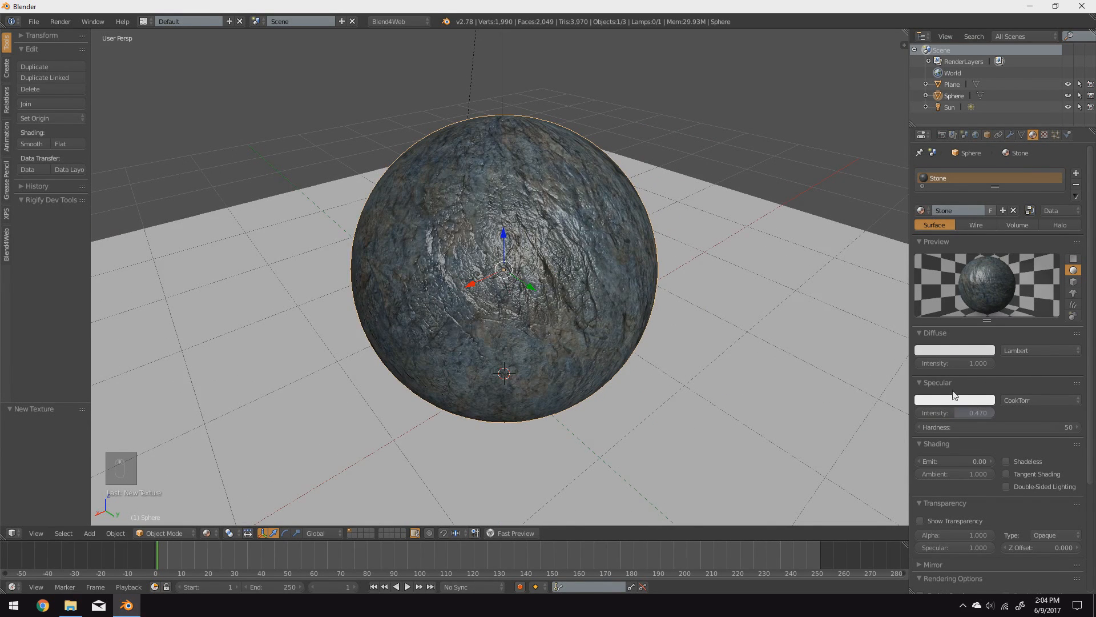
# Step: Set the Stone material's specular intensity to 0.5
pyautogui.click(945, 411)
pyautogui.press('BackSpace')
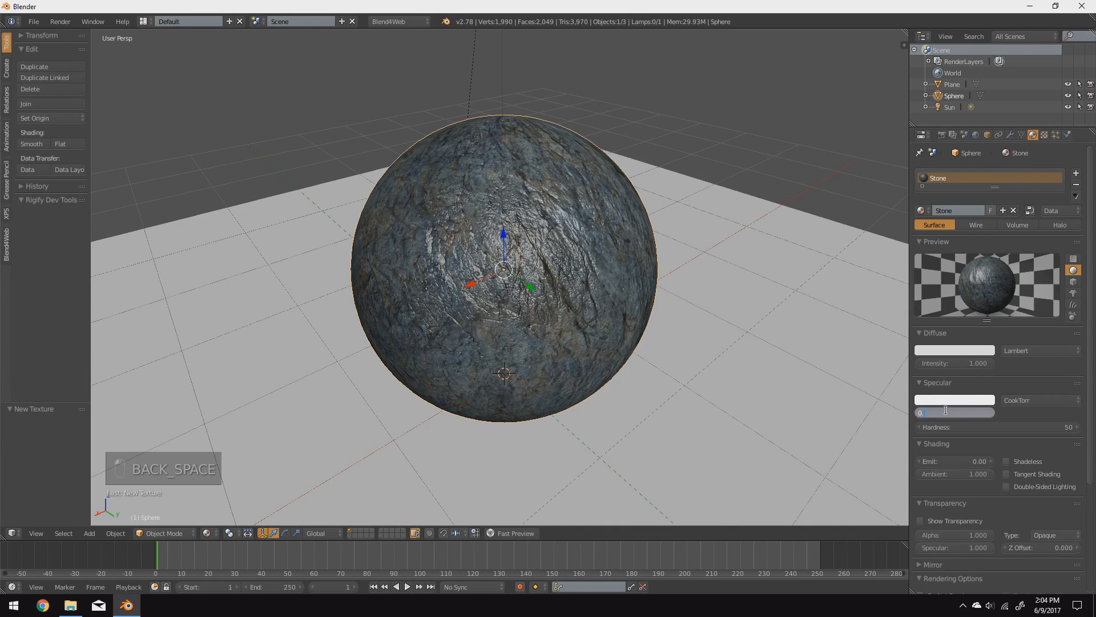
pyautogui.write('5')
pyautogui.press('Return')
pyautogui.click(983, 413)
pyautogui.press('BackSpace')
pyautogui.press('Escape')
pyautogui.scroll(-5, 622, 382)
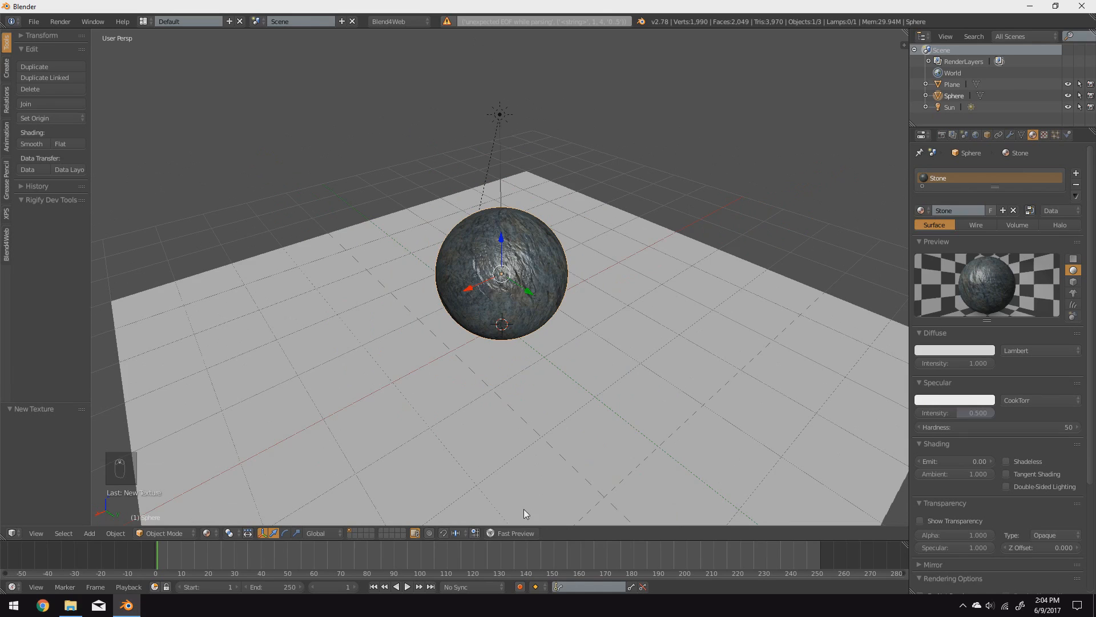
# Step: Launch a fast preview in the browser and examine the sphere's rock texture and highlights from several angles and distances
pyautogui.click(513, 533)
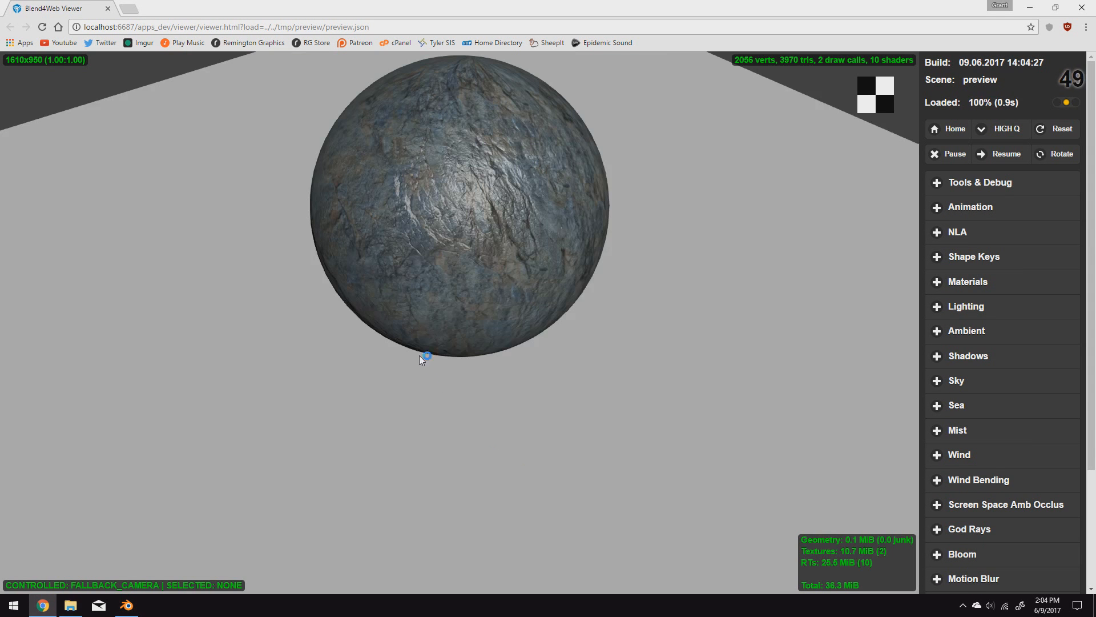
pyautogui.moveTo(525, 321); pyautogui.dragTo(485, 341)
pyautogui.moveTo(485, 340); pyautogui.dragTo(501, 451, button='middle')
pyautogui.scroll(2, 502, 451)
pyautogui.moveTo(502, 451); pyautogui.dragTo(508, 375)
pyautogui.scroll(-1, 508, 375)
pyautogui.scroll(-2, 509, 379)
pyautogui.moveTo(539, 409); pyautogui.dragTo(440, 402)
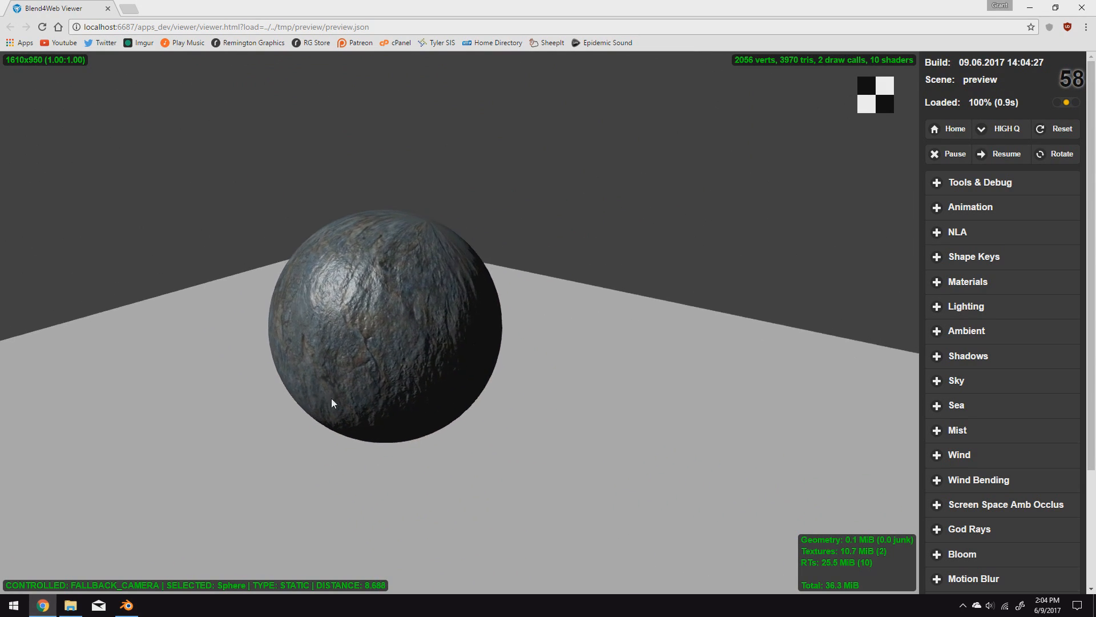
pyautogui.scroll(5, 438, 401)
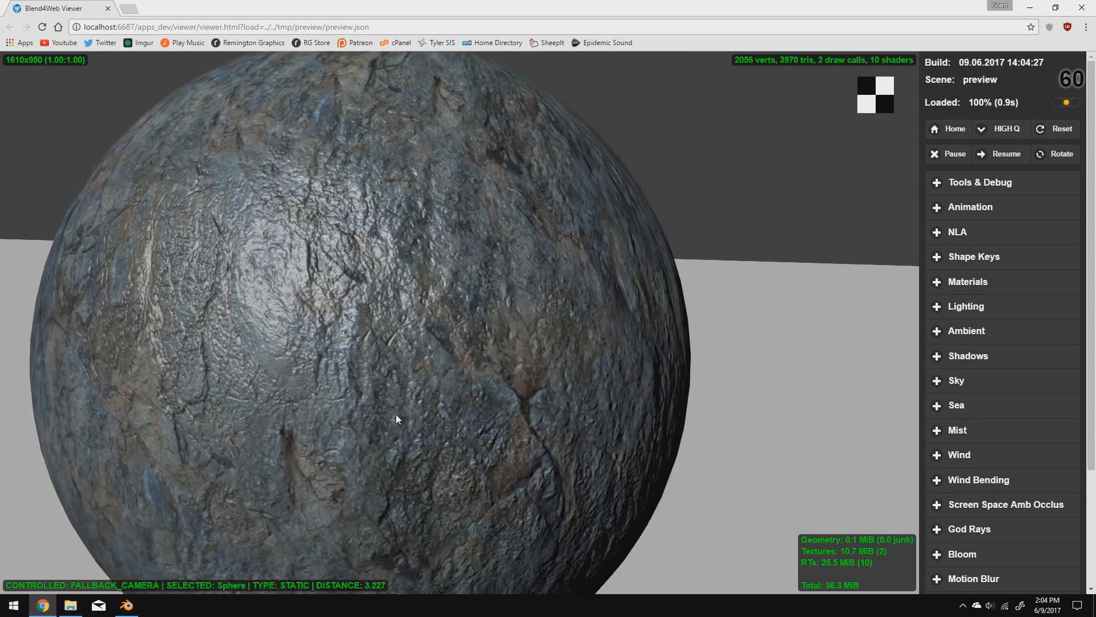
pyautogui.scroll(-3, 395, 414)
pyautogui.moveTo(395, 416); pyautogui.dragTo(597, 451)
pyautogui.scroll(-8, 594, 449)
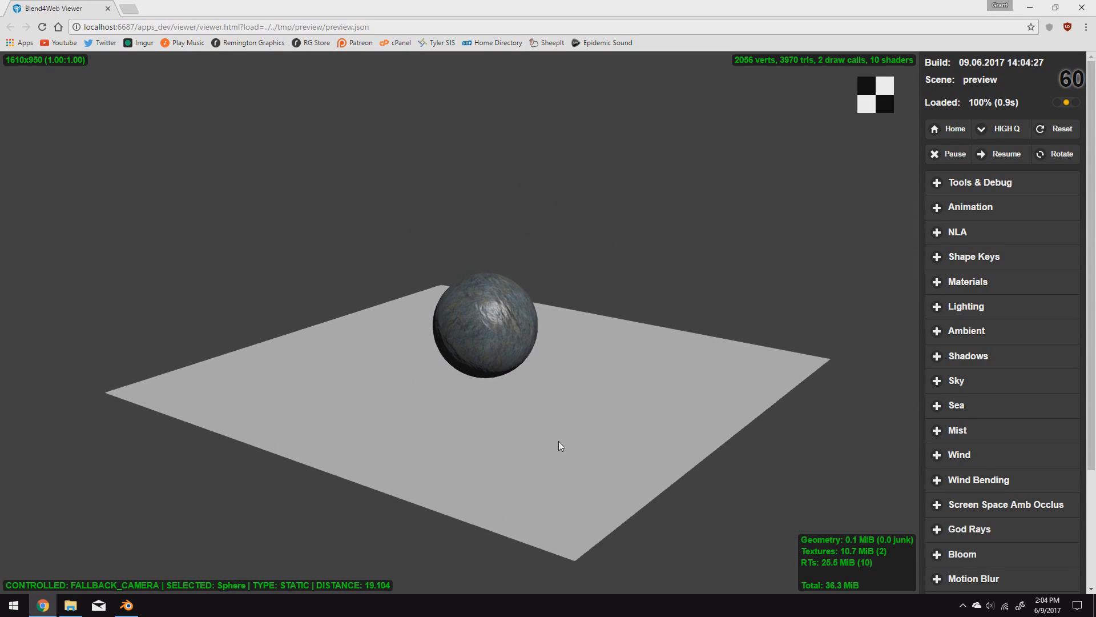
# Step: Examine the plane around the sphere in the browser preview for a cast shadow
pyautogui.click(503, 431)
pyautogui.moveTo(504, 430); pyautogui.dragTo(122, 431)
pyautogui.scroll(3, 516, 392)
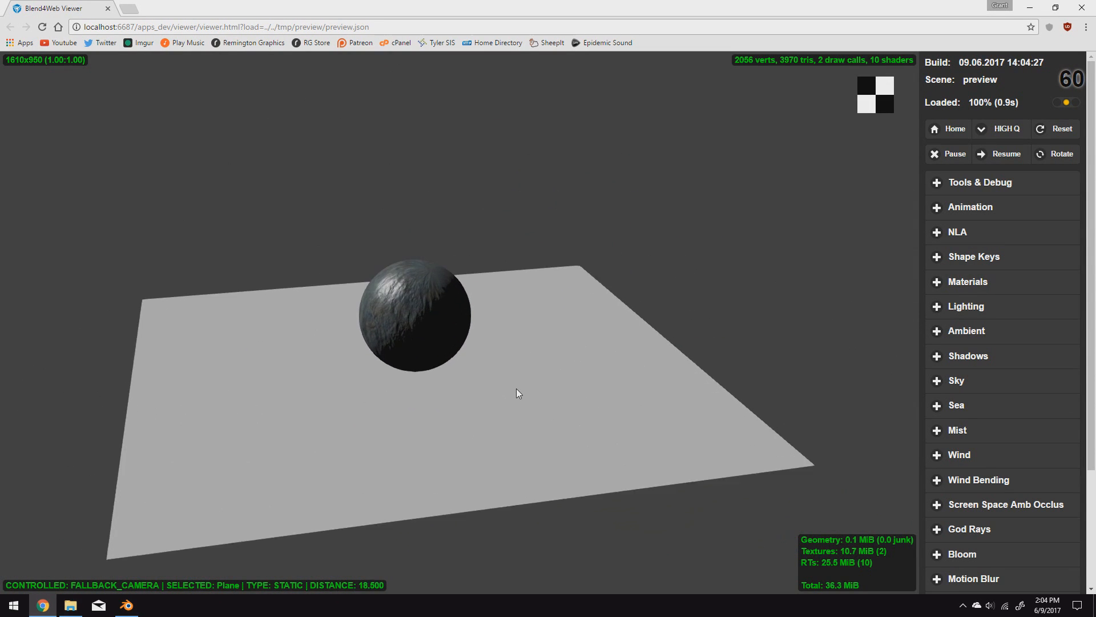
pyautogui.scroll(3, 518, 393)
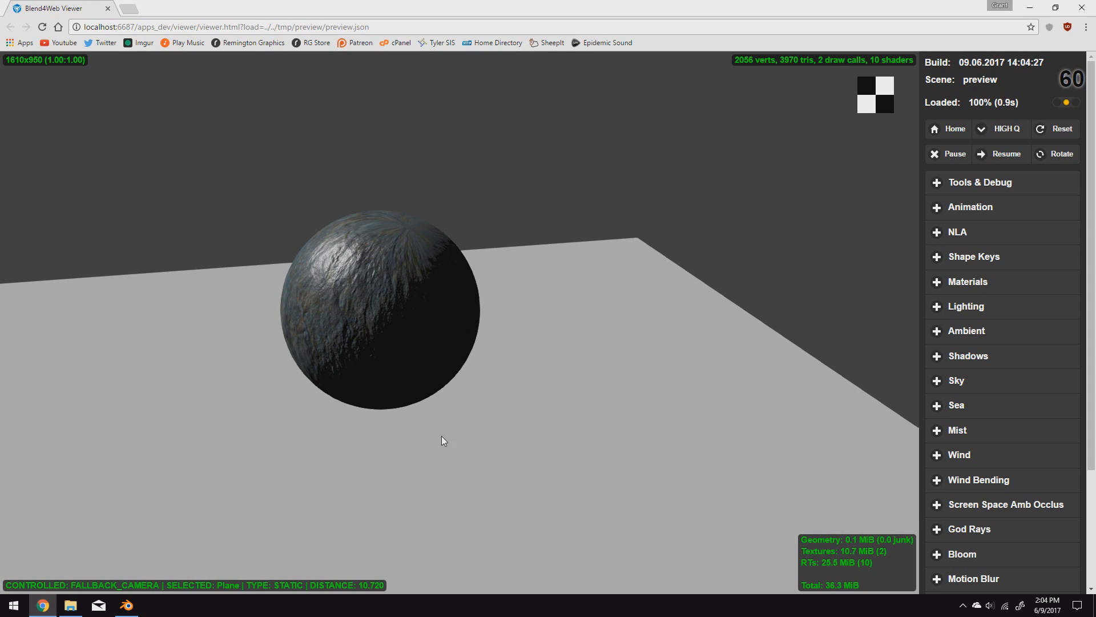
pyautogui.moveTo(442, 438); pyautogui.dragTo(590, 377)
pyautogui.scroll(-4, 429, 440)
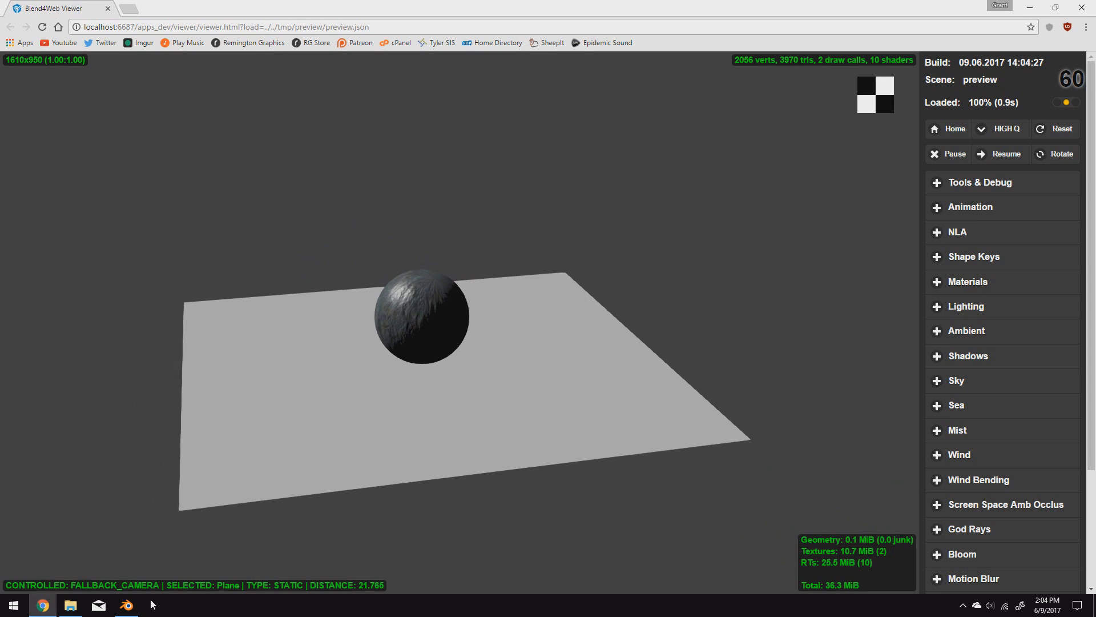
# Step: Return to Blender and rotate the sun lamp by about -14.7 degrees
pyautogui.click(127, 605)
pyautogui.scroll(-4, 499, 381)
pyautogui.moveTo(414, 330); pyautogui.dragTo(485, 212, button='middle')
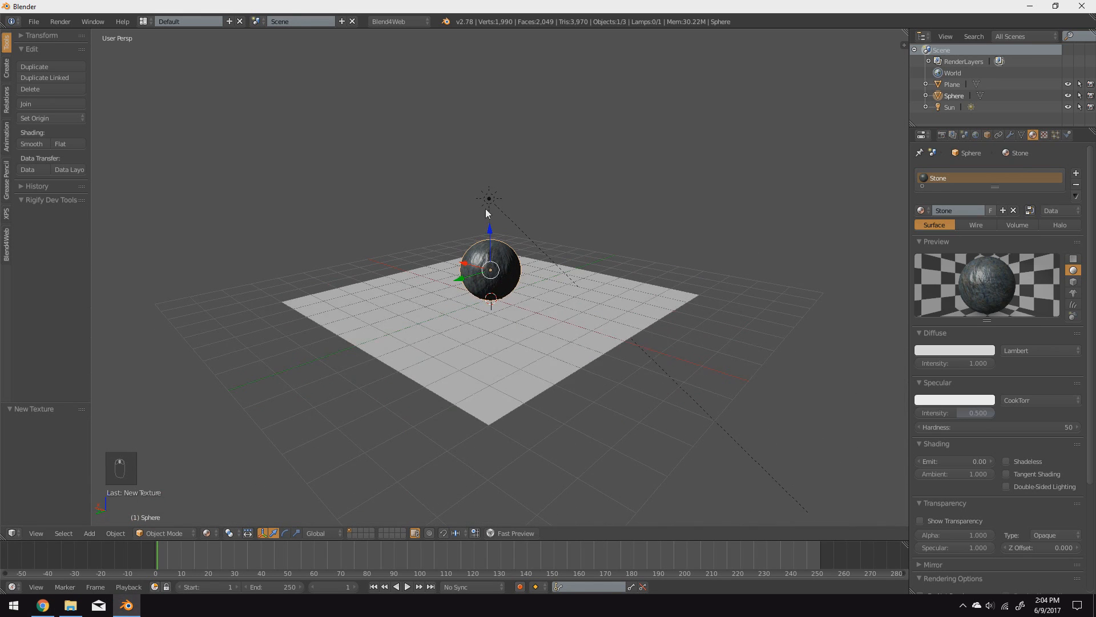
pyautogui.rightClick(486, 211)
pyautogui.press('r')
pyautogui.click(607, 232)
pyautogui.moveTo(607, 231)
pyautogui.mouseDown(button='middle')
pyautogui.moveTo(546, 257)
pyautogui.moveTo(595, 238)
pyautogui.mouseUp(button='middle')
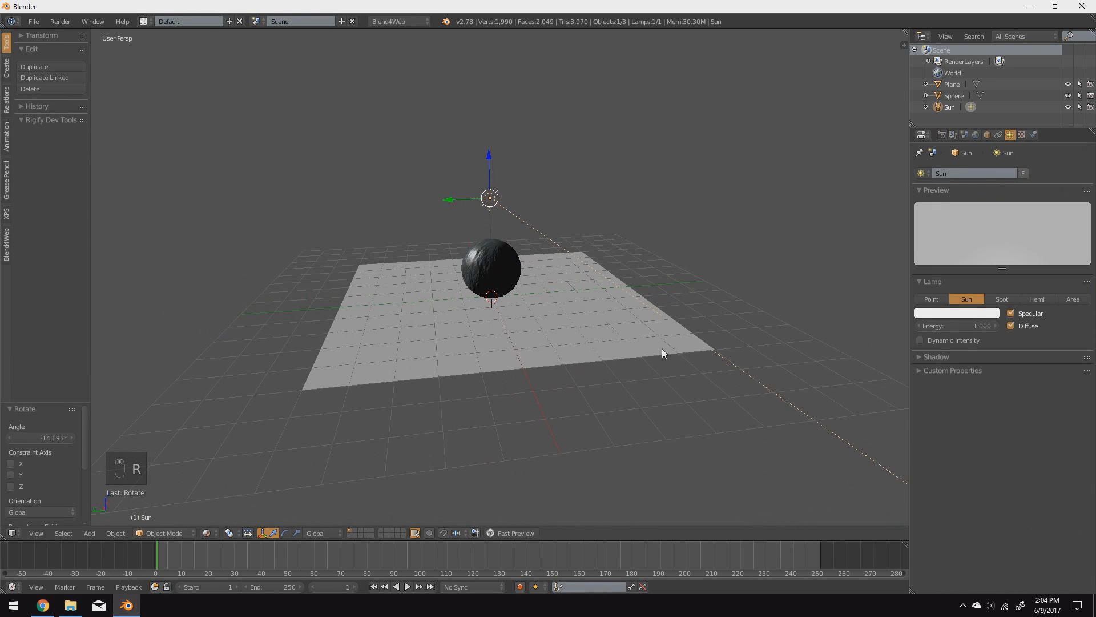
pyautogui.scroll(4, 460, 415)
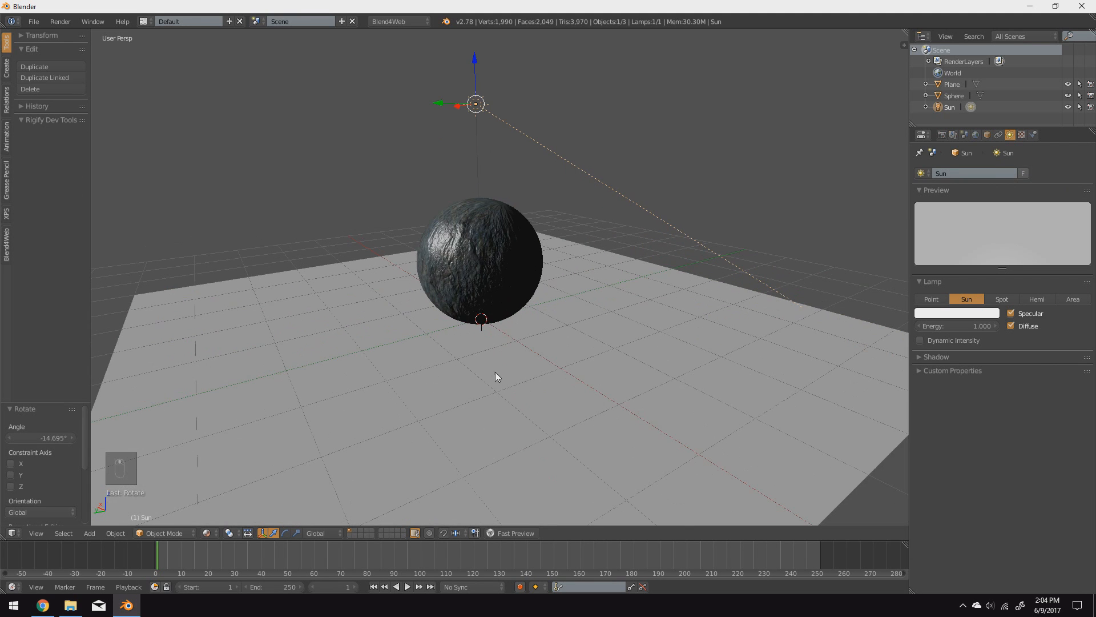
# Step: Enable Cast Shadows and Receive Shadows for the sphere in its object properties
pyautogui.rightClick(453, 247)
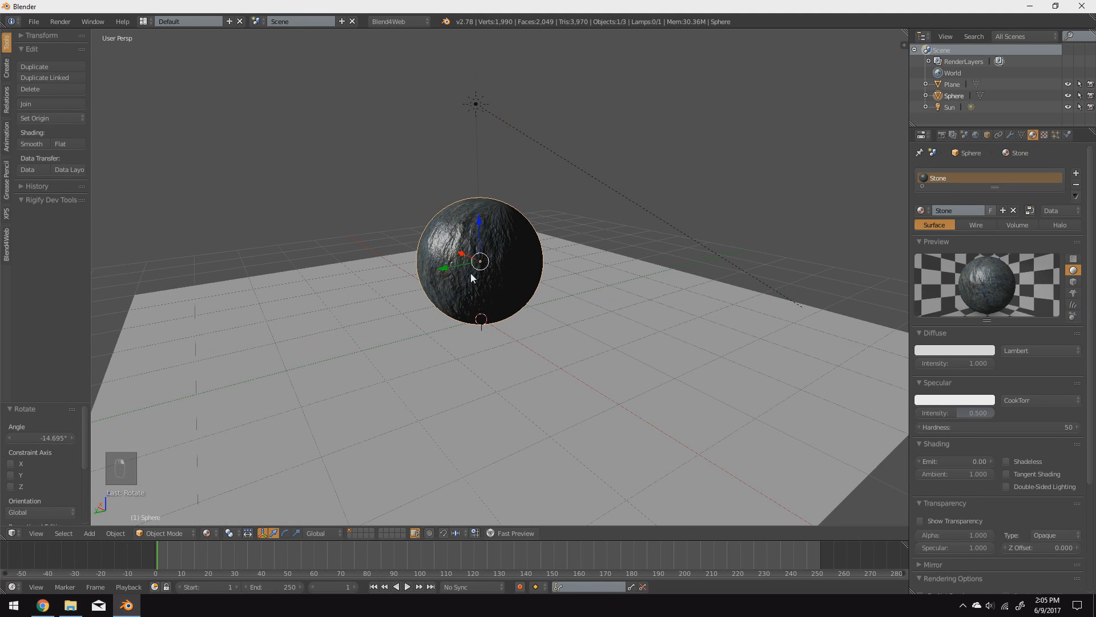
pyautogui.click(987, 136)
pyautogui.scroll(-7, 1017, 451)
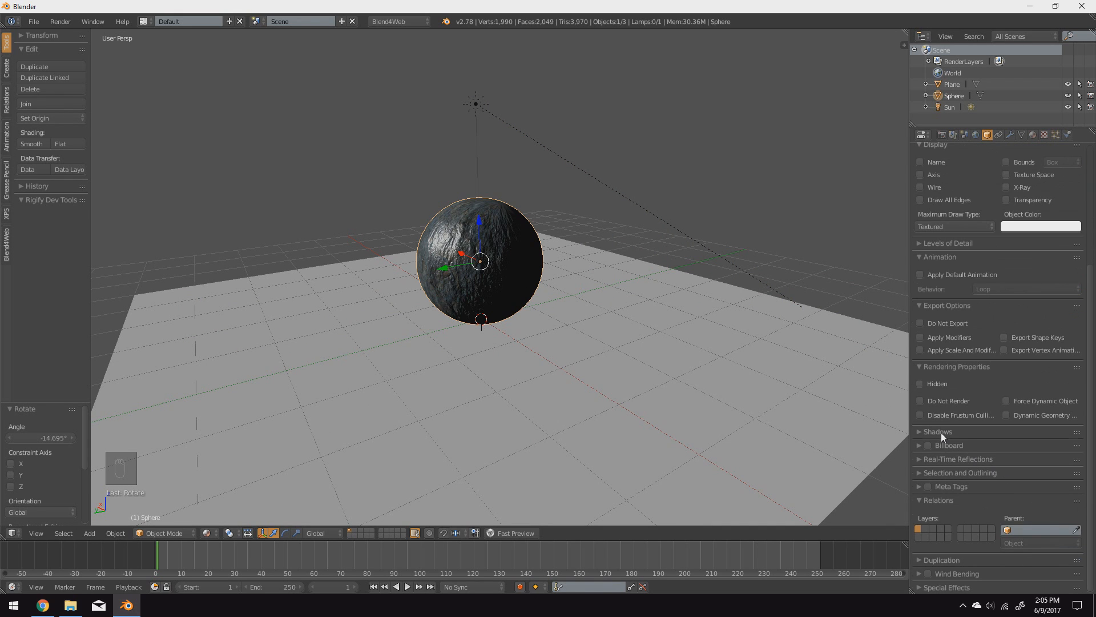
pyautogui.click(941, 433)
pyautogui.click(941, 447)
pyautogui.click(1019, 450)
pyautogui.scroll(2, 473, 222)
pyautogui.moveTo(472, 255); pyautogui.dragTo(507, 248, button='middle')
pyautogui.scroll(4, 507, 248)
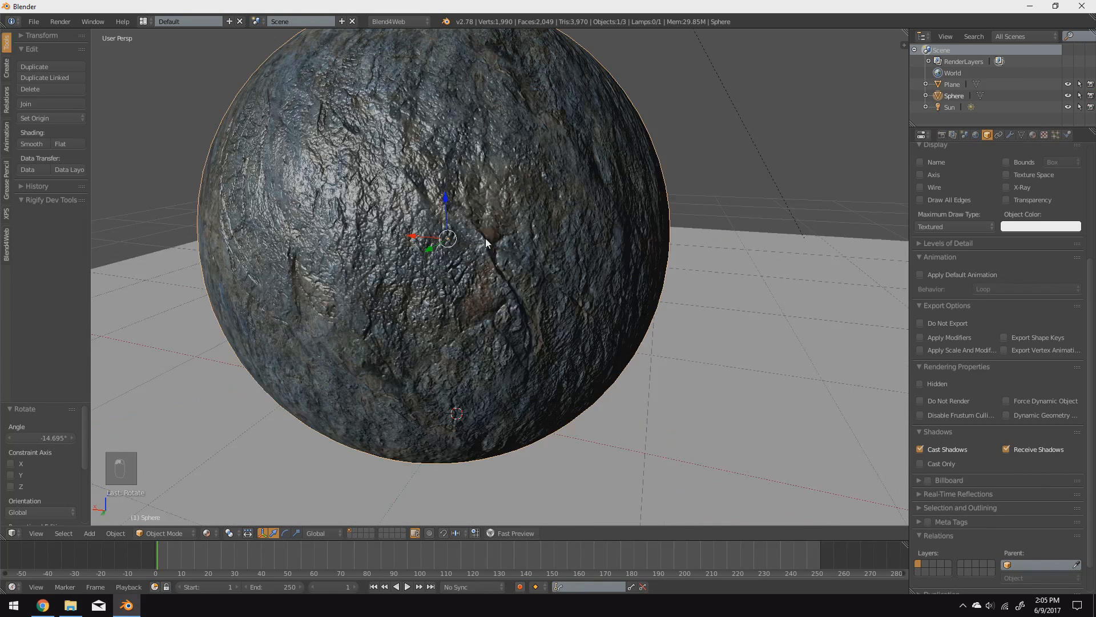
# Step: Set the plane to receive shadows without casting them
pyautogui.scroll(-4, 527, 308)
pyautogui.rightClick(684, 362)
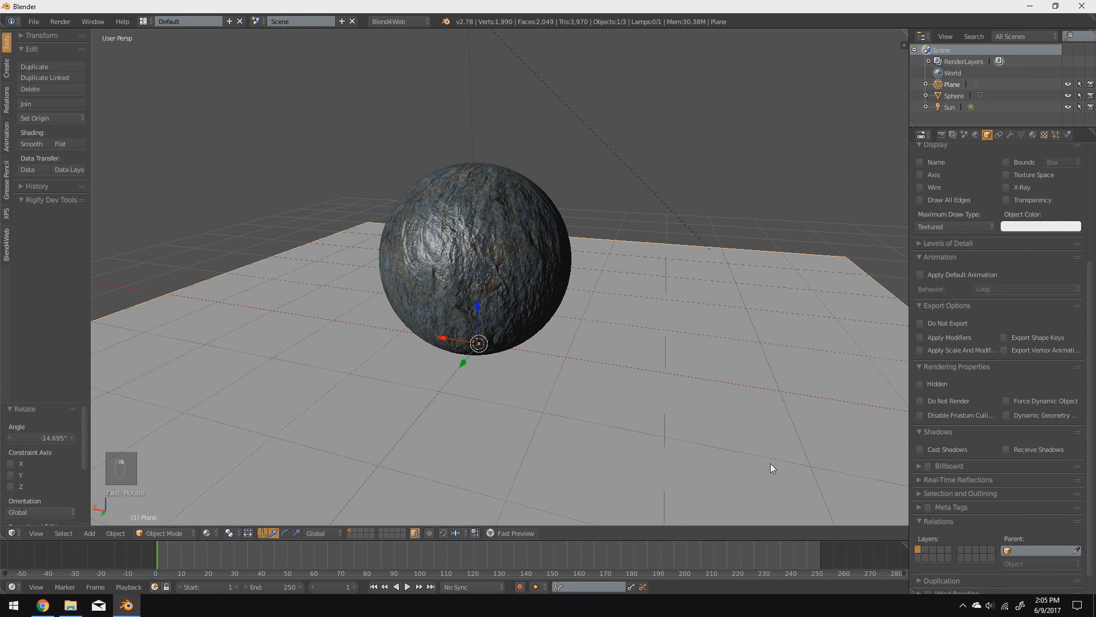
pyautogui.click(951, 447)
pyautogui.click(951, 448)
pyautogui.scroll(-6, 751, 423)
pyautogui.moveTo(752, 423); pyautogui.dragTo(602, 345, button='middle')
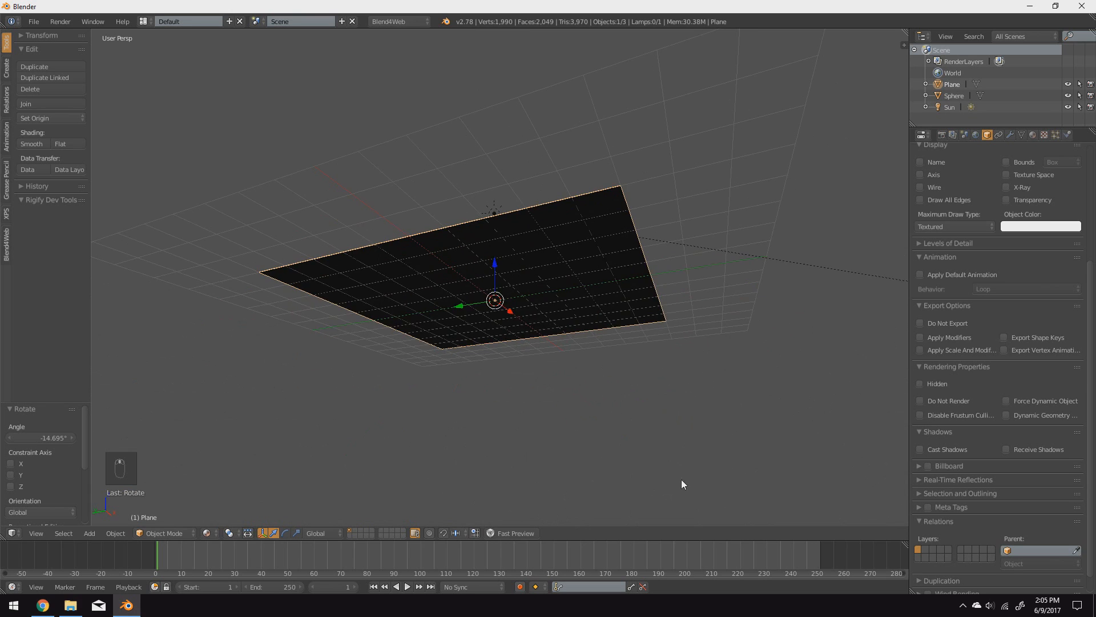
pyautogui.moveTo(682, 483); pyautogui.dragTo(718, 513, button='middle')
pyautogui.click(1007, 450)
pyautogui.scroll(3, 430, 420)
# Step: Preview the scene in the browser to check the sphere's shadow on the plane, and return to Blender
pyautogui.click(490, 533)
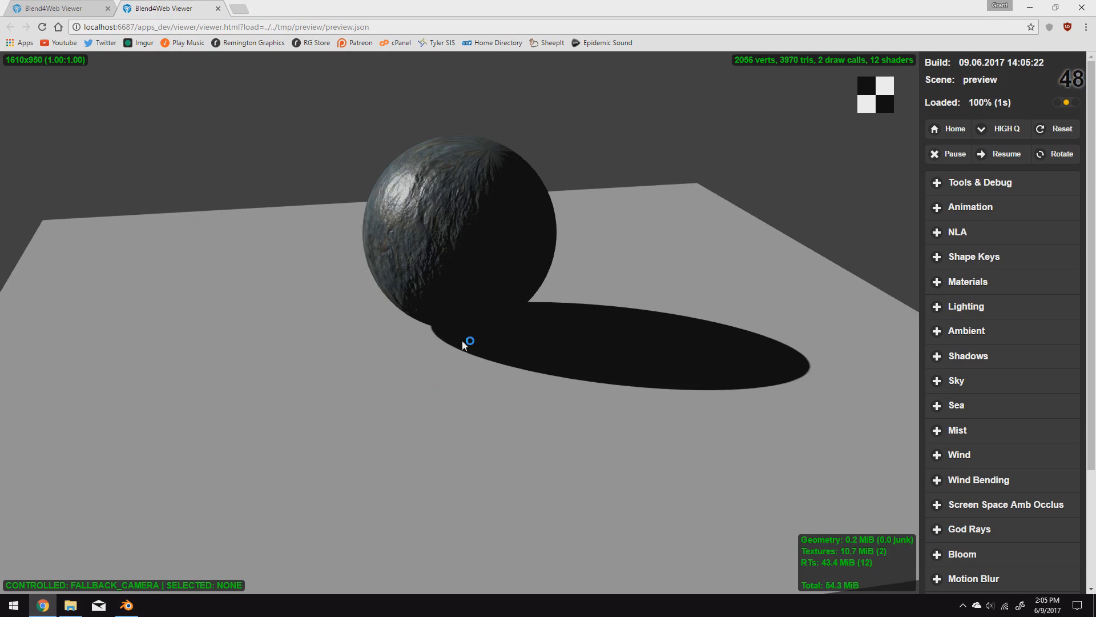
pyautogui.moveTo(461, 340); pyautogui.dragTo(526, 281)
pyautogui.click(127, 605)
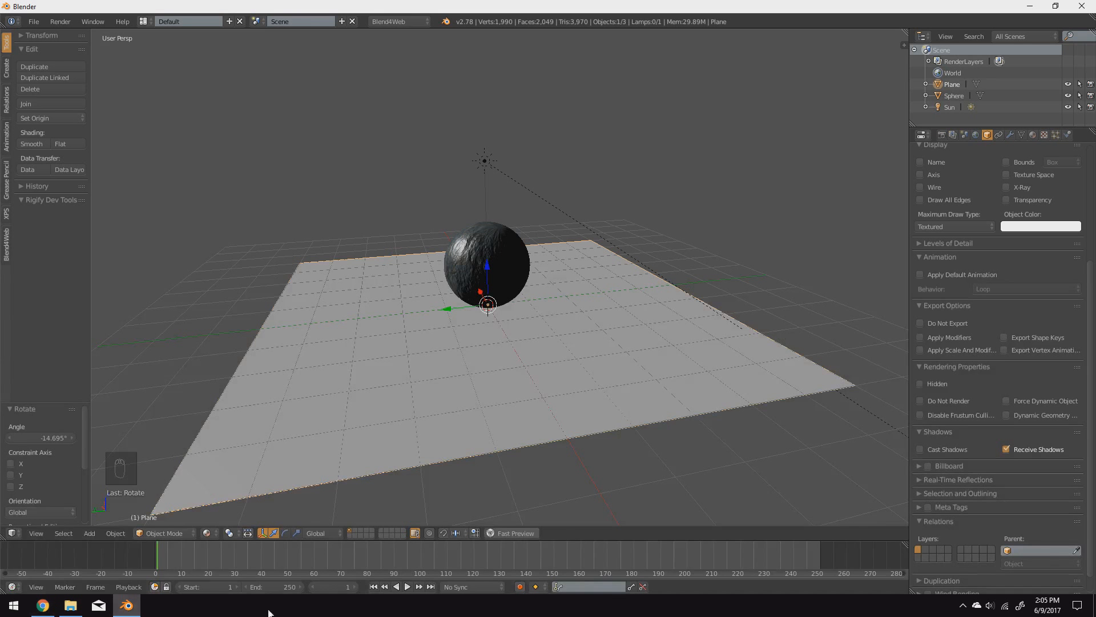
# Step: Turn on Render Sky and Blend Sky in the world settings
pyautogui.moveTo(184, 310); pyautogui.dragTo(507, 198, button='middle')
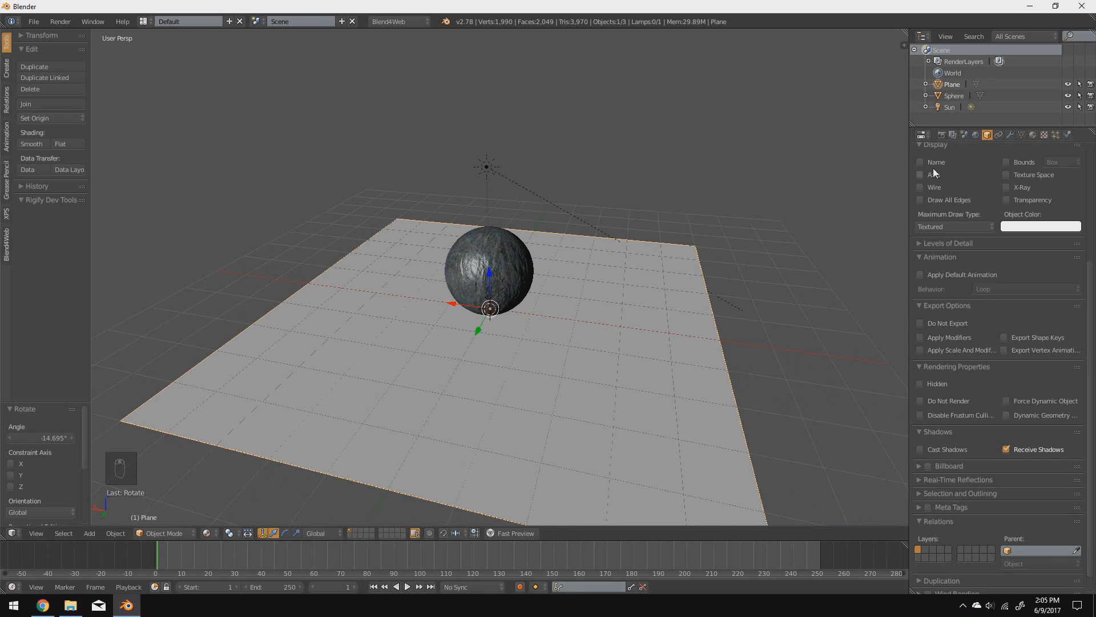
pyautogui.click(976, 136)
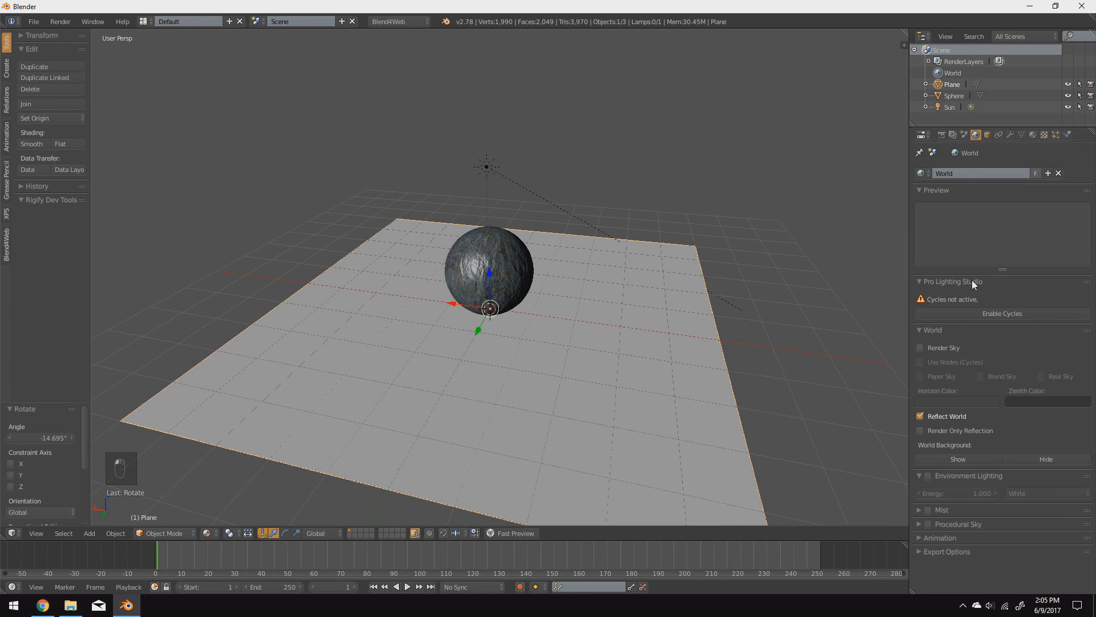
pyautogui.click(939, 349)
pyautogui.click(999, 378)
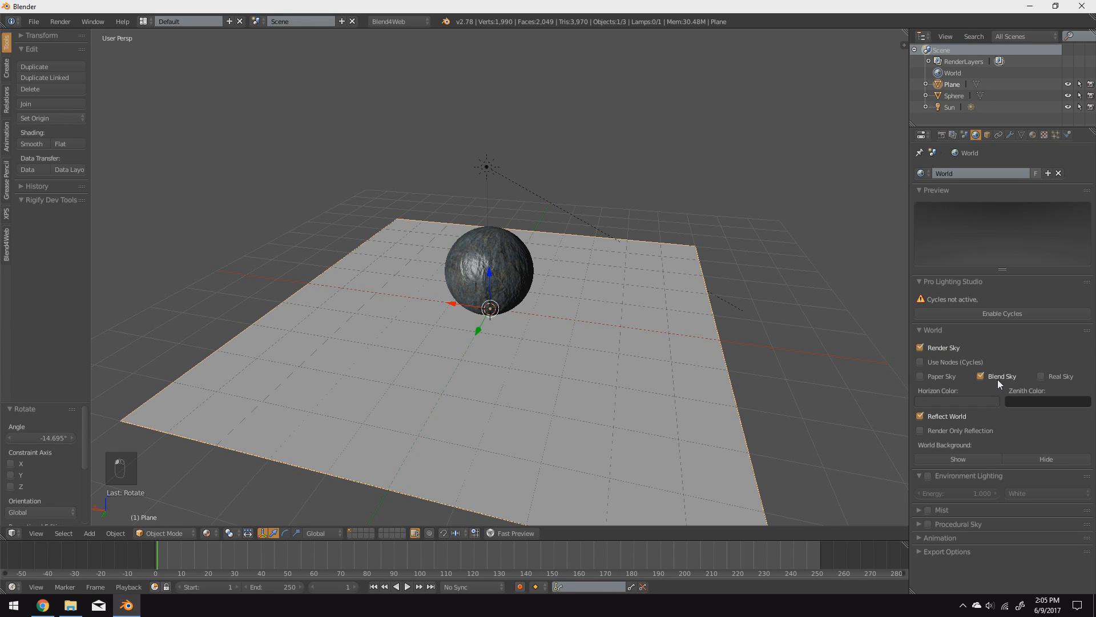
# Step: Set the world's horizon color to white and zenith color to light blue, and look at the browser preview
pyautogui.click(961, 403)
pyautogui.moveTo(991, 313); pyautogui.dragTo(991, 257)
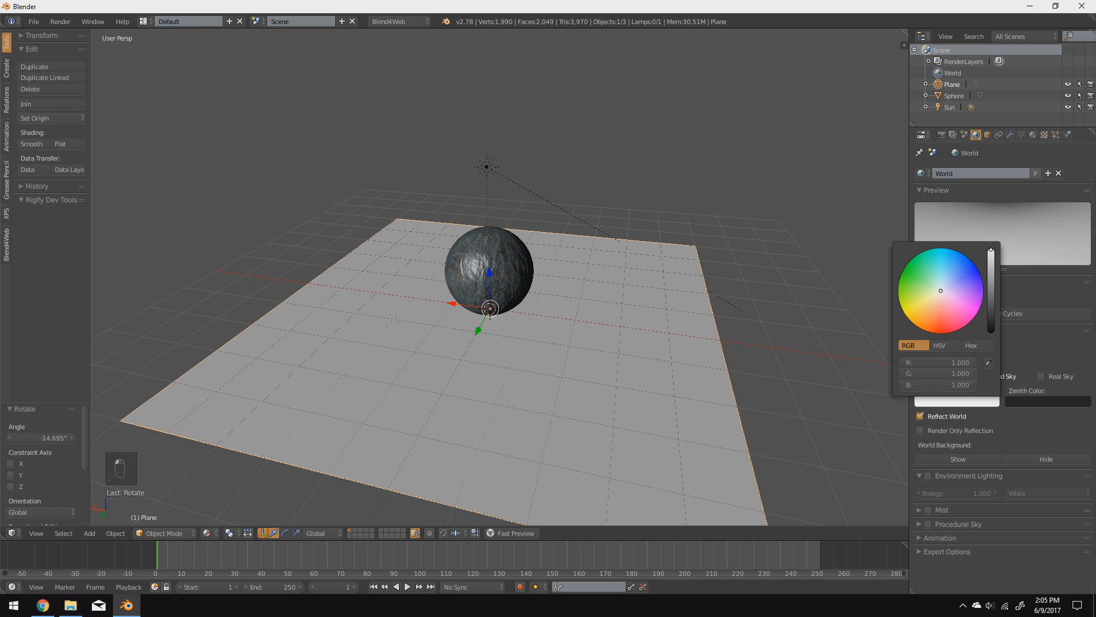
pyautogui.click(1026, 403)
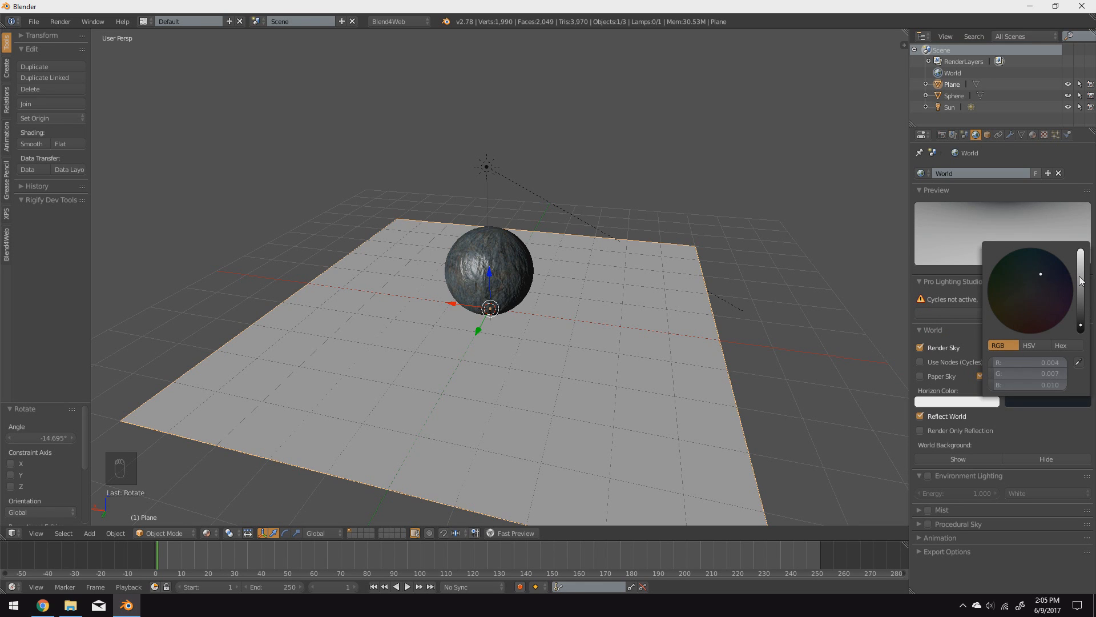
pyautogui.moveTo(1078, 280); pyautogui.dragTo(1080, 252)
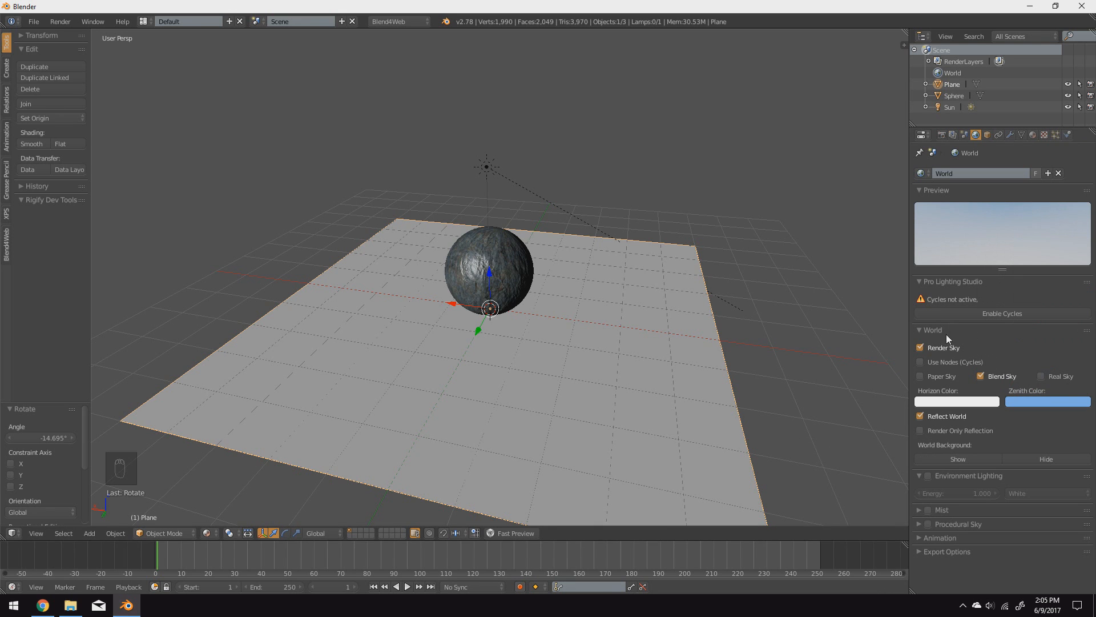
pyautogui.click(513, 533)
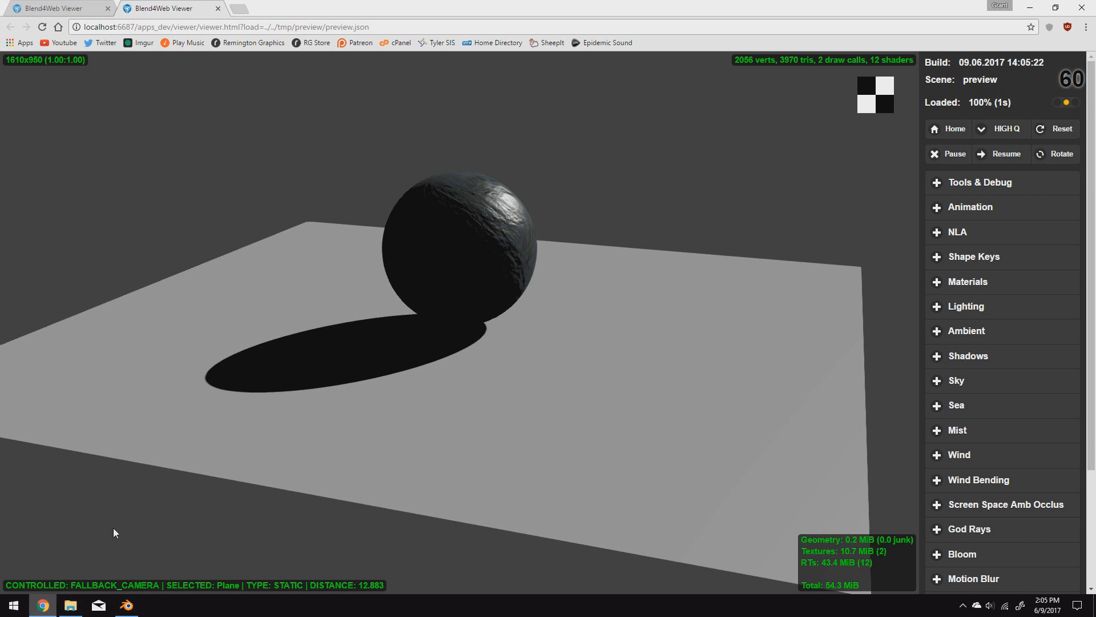
pyautogui.click(126, 605)
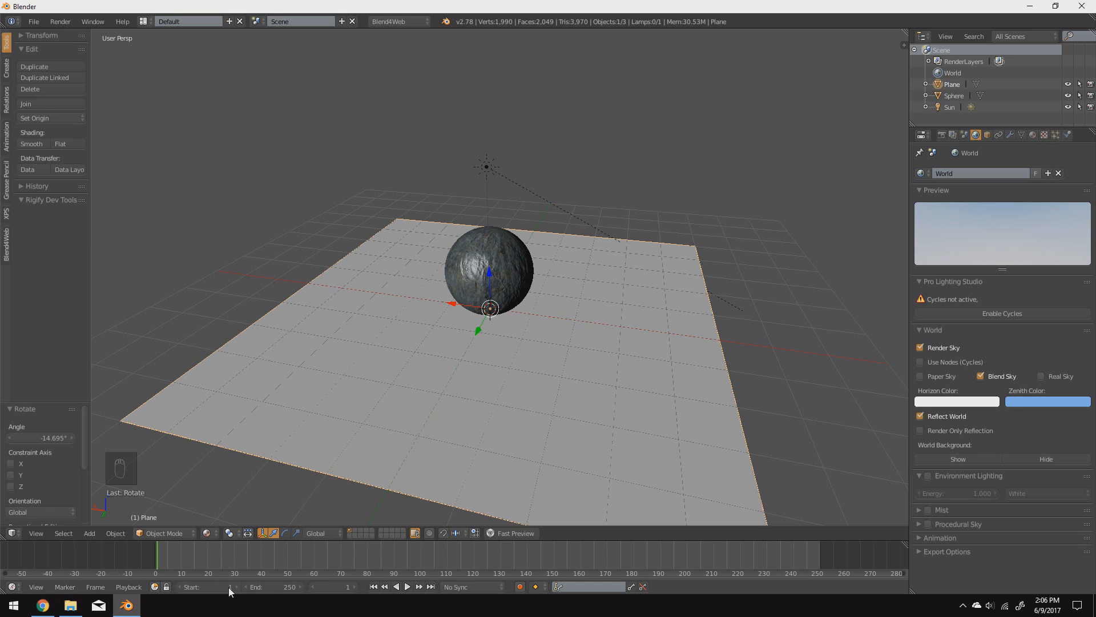
# Step: Enable Environment Lighting for the world with an energy of 0.3
pyautogui.moveTo(637, 470); pyautogui.dragTo(392, 411, button='middle')
pyautogui.click(927, 476)
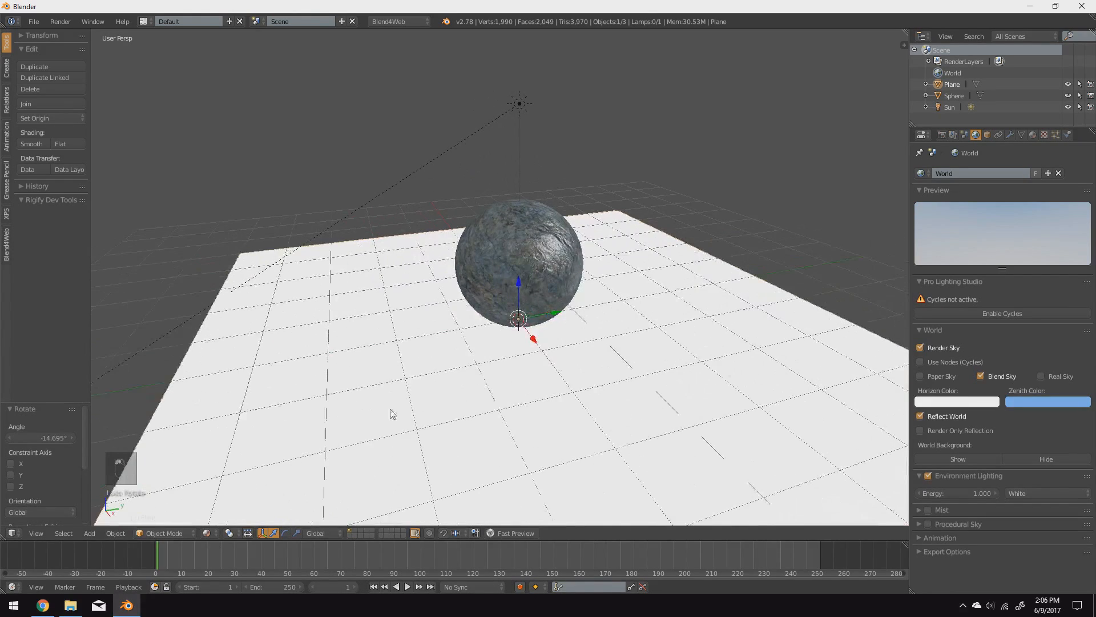
pyautogui.press('Return')
pyautogui.click(955, 492)
pyautogui.write('.3')
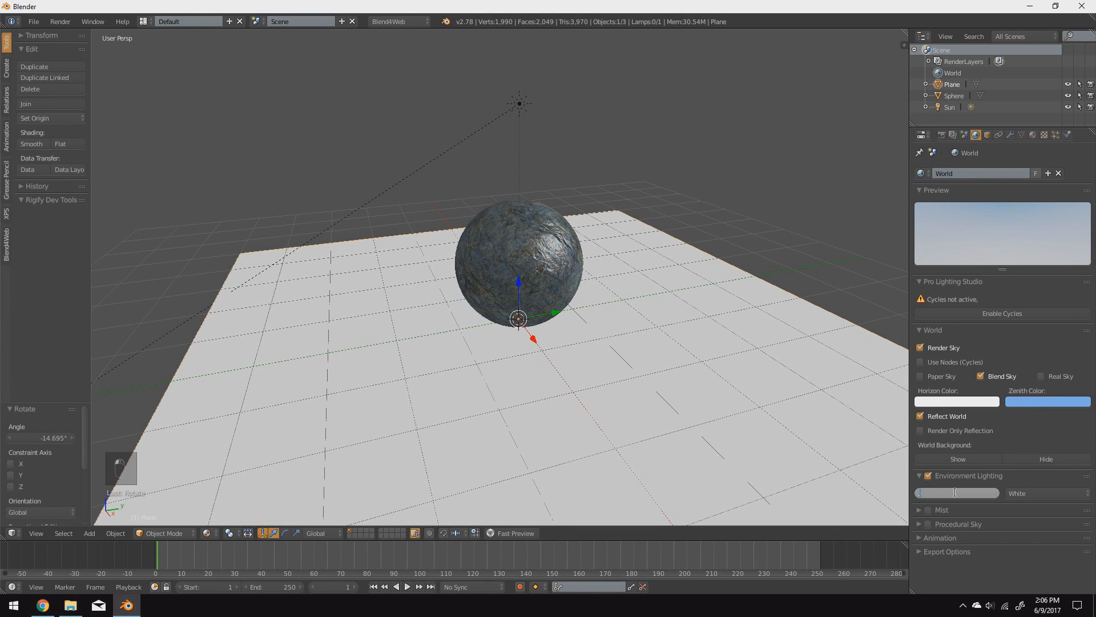
pyautogui.press('Return')
pyautogui.moveTo(505, 294); pyautogui.dragTo(597, 266, button='middle')
pyautogui.scroll(-4, 499, 277)
pyautogui.scroll(4, 571, 257)
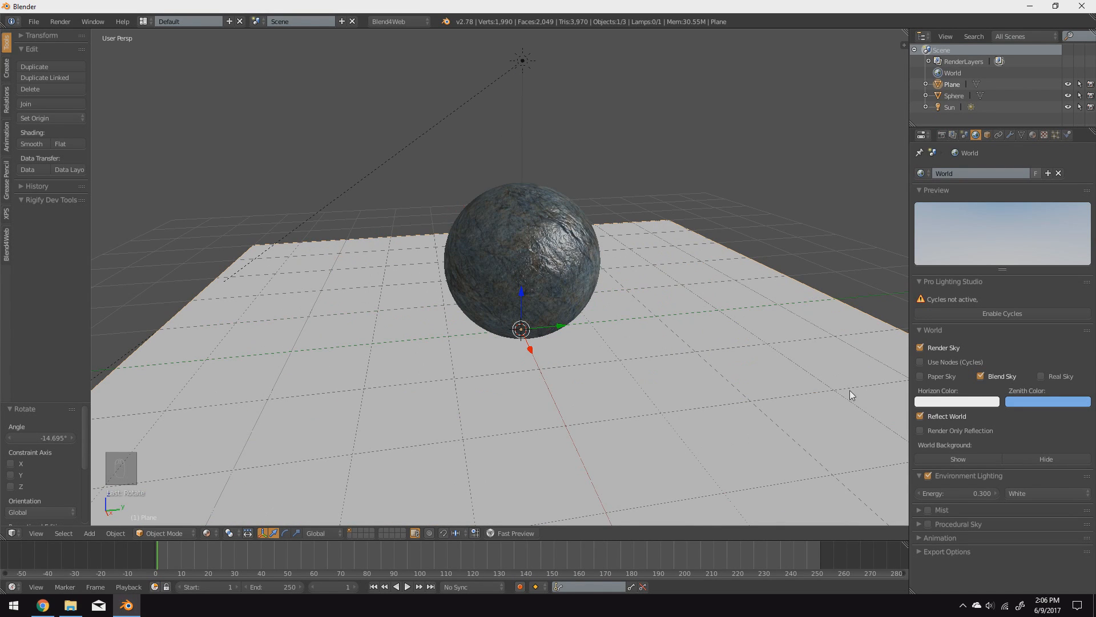
# Step: Give the sun lamp's light color a slight pale yellow tint
pyautogui.rightClick(521, 61)
pyautogui.click(1010, 134)
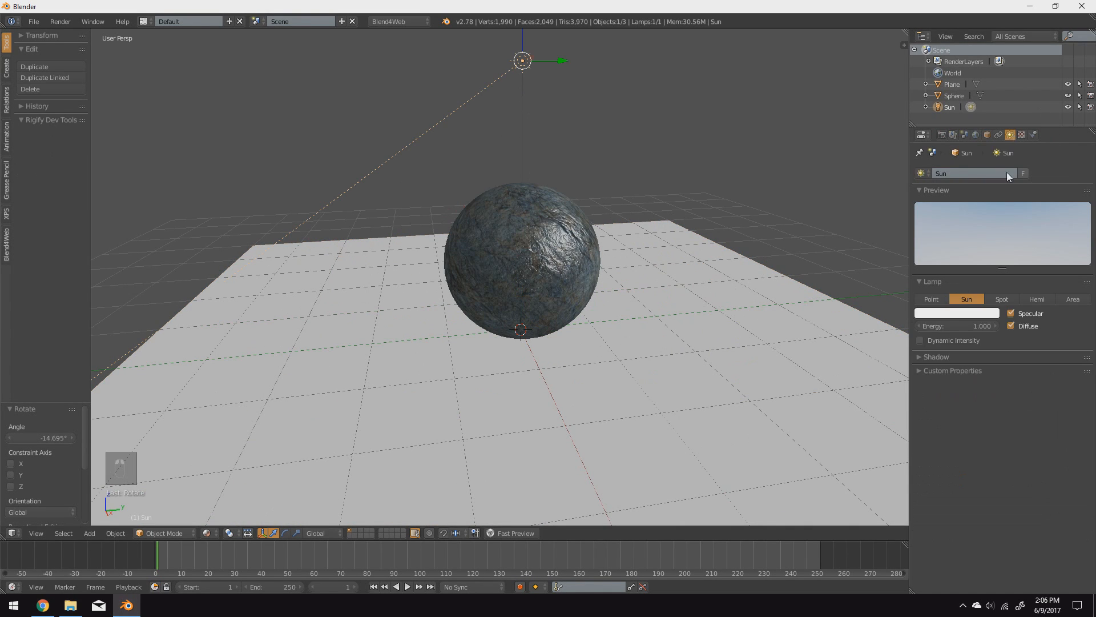
pyautogui.click(961, 313)
pyautogui.moveTo(937, 204); pyautogui.dragTo(939, 204)
pyautogui.moveTo(623, 362); pyautogui.dragTo(592, 361, button='middle')
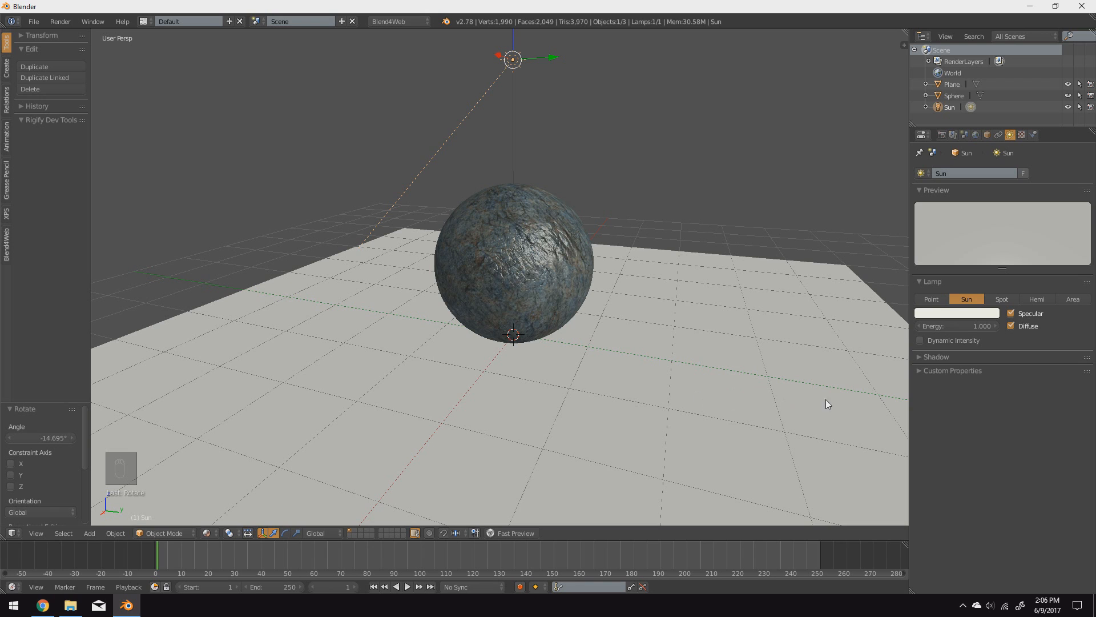
pyautogui.rightClick(964, 312)
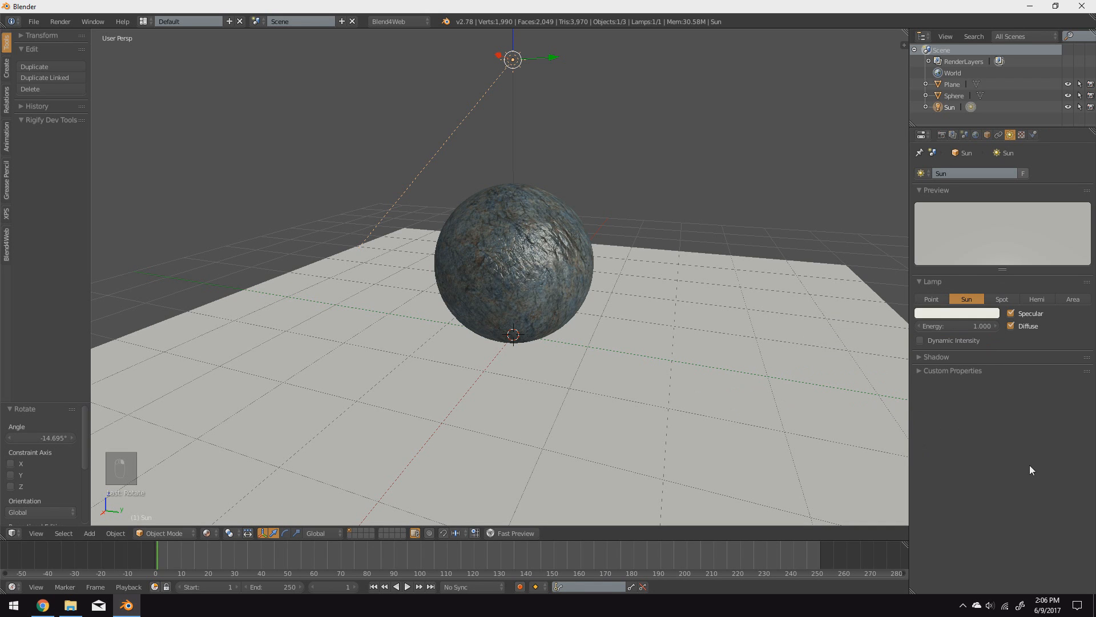
# Step: Preview the updated sky and lighting in the browser and compare it with the earlier preview without them
pyautogui.moveTo(486, 423); pyautogui.dragTo(502, 422, button='middle')
pyautogui.scroll(-3, 671, 294)
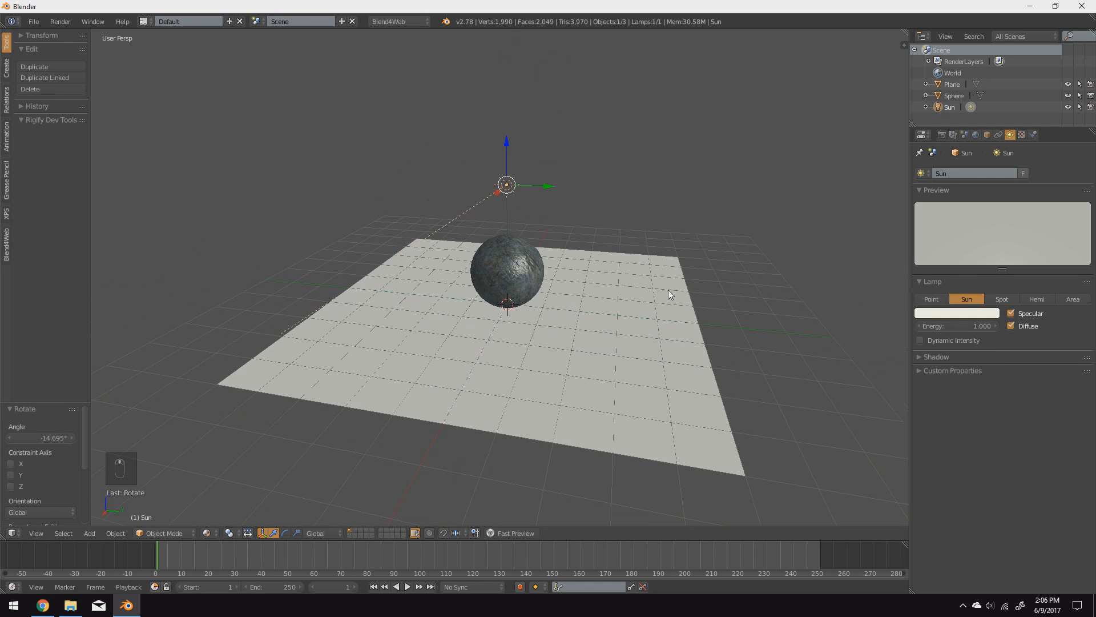
pyautogui.click(511, 533)
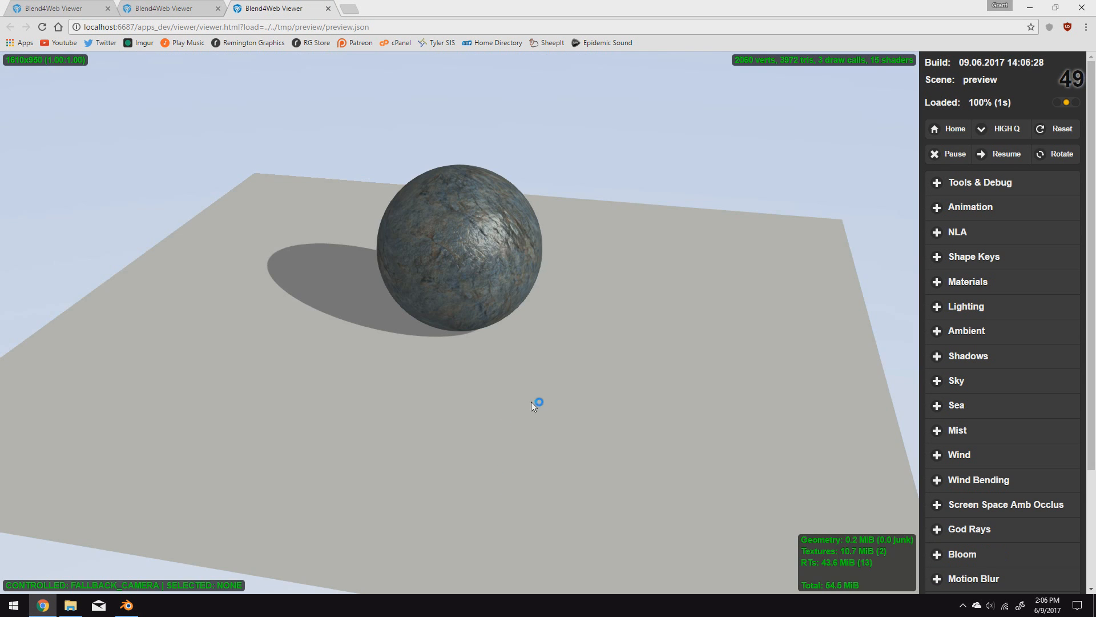
pyautogui.moveTo(192, 384); pyautogui.dragTo(278, 291)
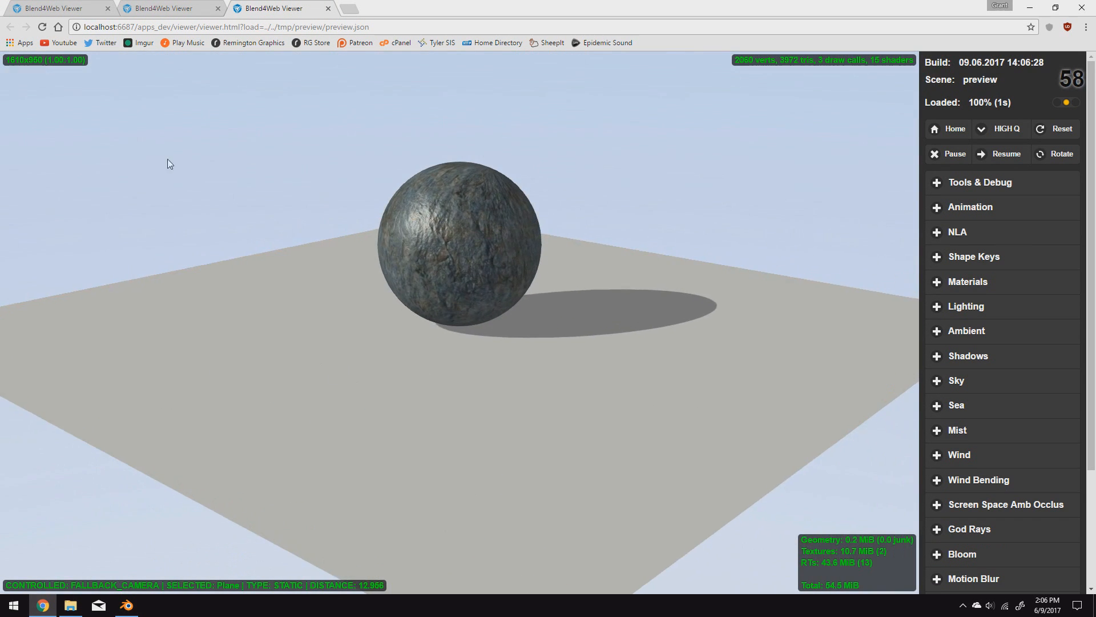
pyautogui.click(144, 6)
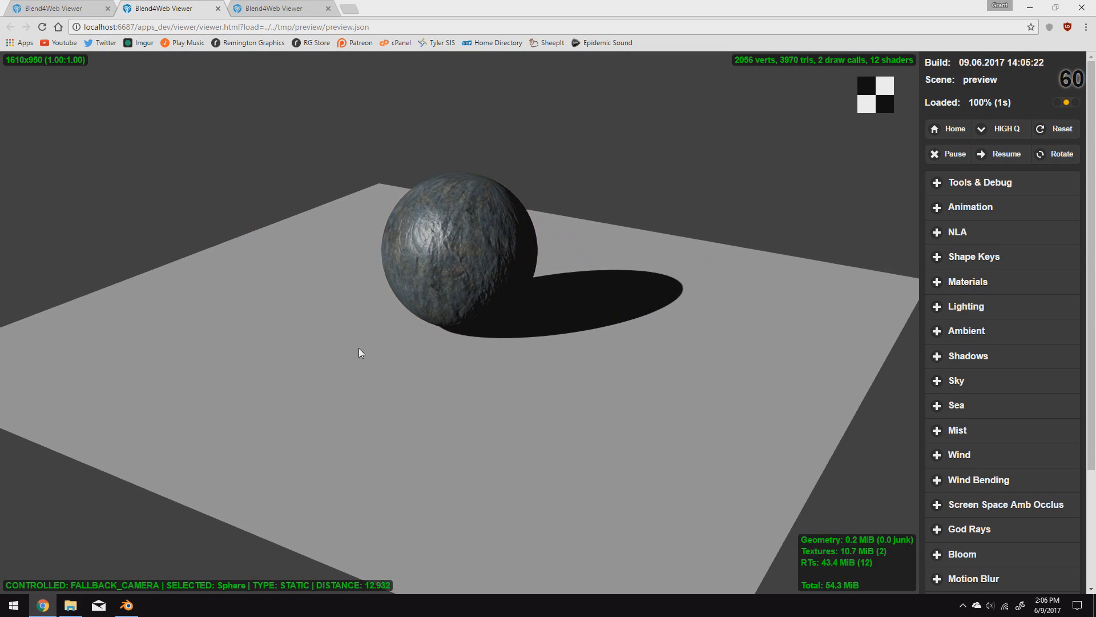
# Step: Examine the rock sphere, its shadow and the sky up close from several angles in the newest browser preview
pyautogui.click(278, 8)
pyautogui.moveTo(447, 245); pyautogui.dragTo(533, 314)
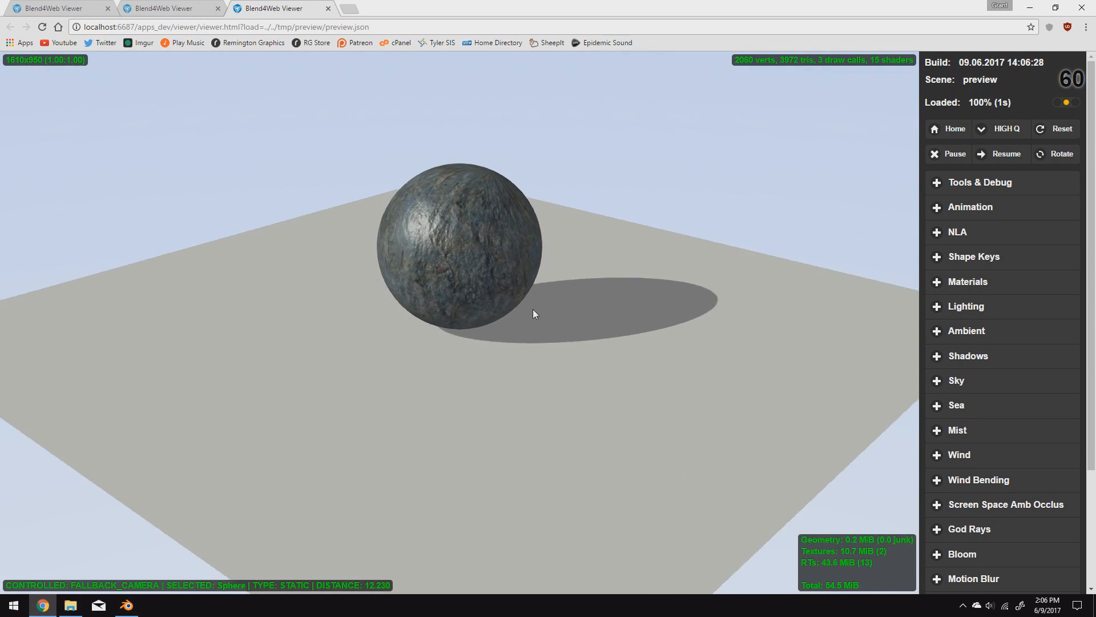
pyautogui.scroll(4, 393, 310)
pyautogui.moveTo(394, 314); pyautogui.dragTo(479, 423)
pyautogui.scroll(5, 484, 418)
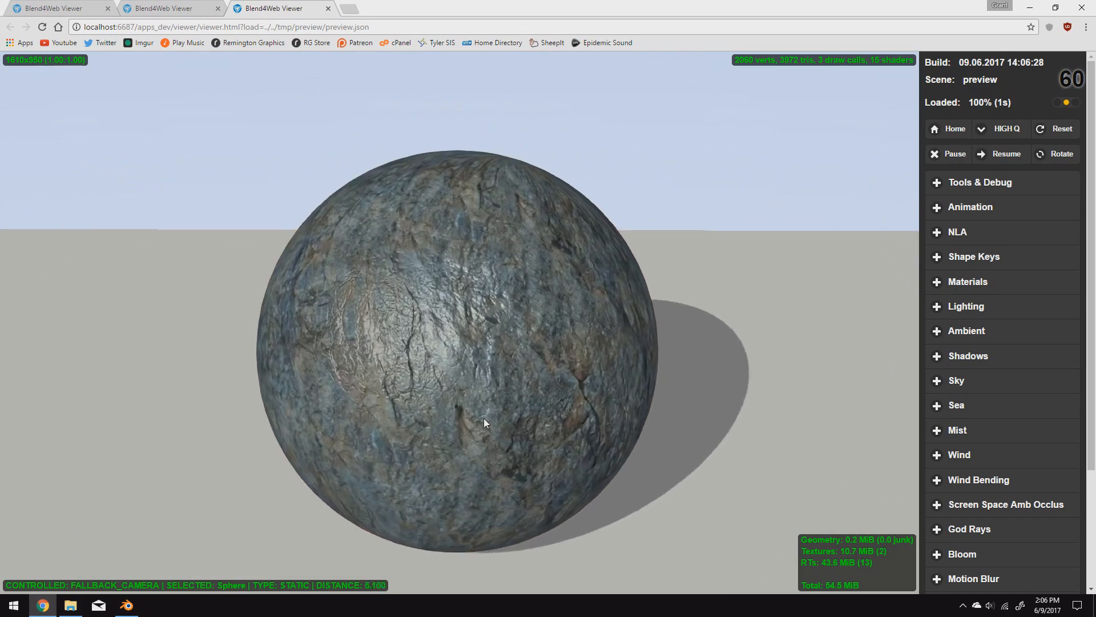
pyautogui.scroll(-5, 345, 429)
pyautogui.moveTo(355, 444); pyautogui.dragTo(266, 525)
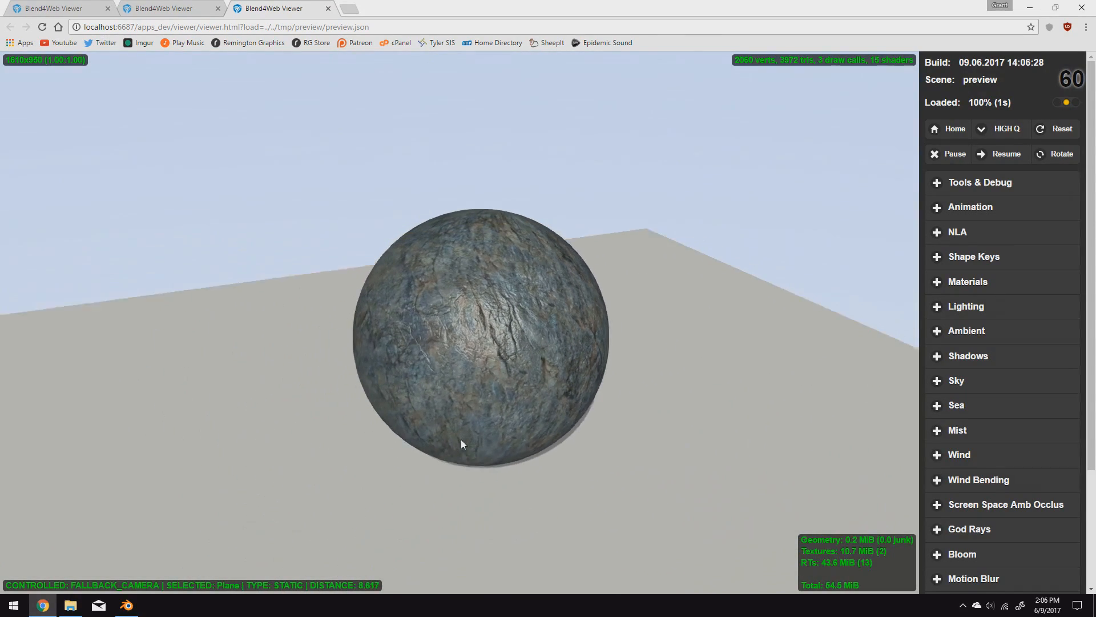
# Step: Close the three open Blend4Web Viewer previews in the browser
pyautogui.middleClick(139, 4)
pyautogui.middleClick(138, 4)
pyautogui.middleClick(79, 4)
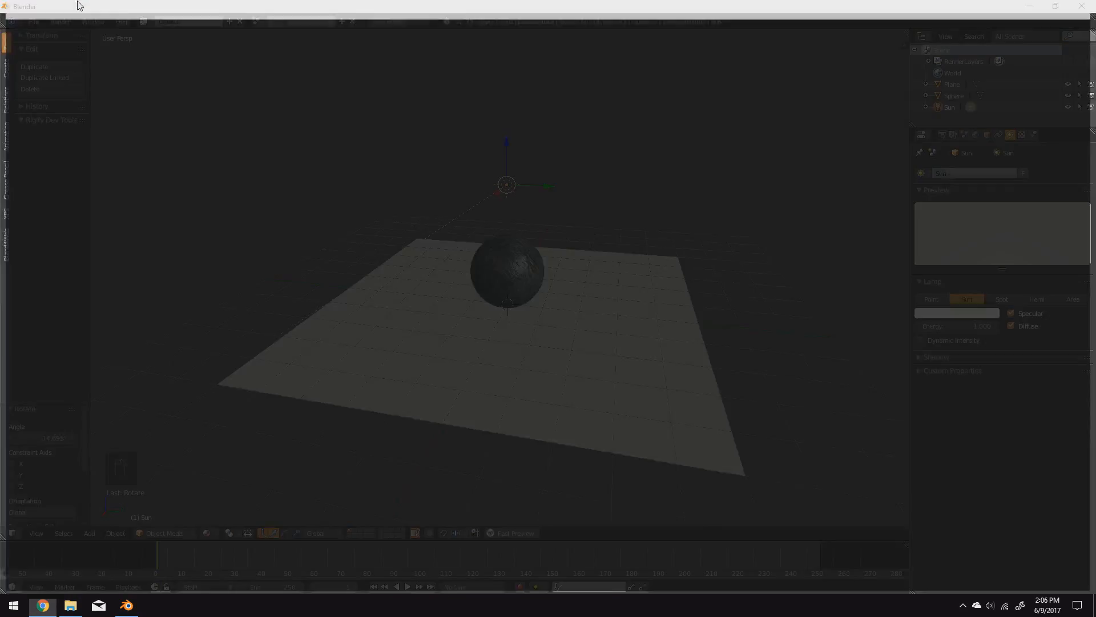
# Step: In Blender's render settings, enable Bloom, Motion Blur and Color Correction for the scene
pyautogui.click(942, 135)
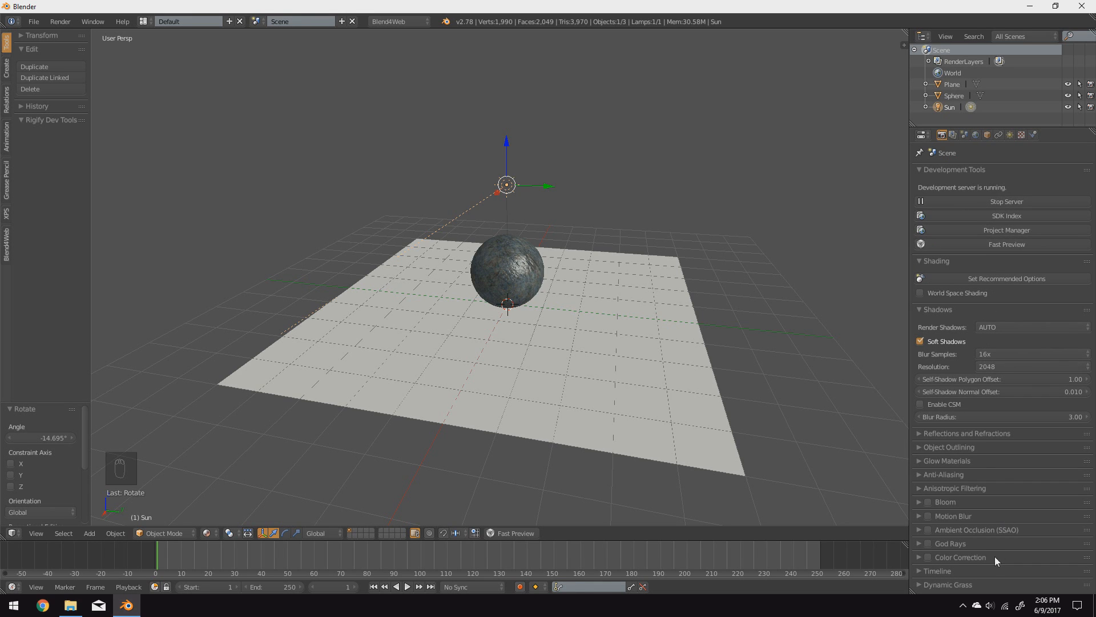
pyautogui.click(944, 308)
pyautogui.click(944, 322)
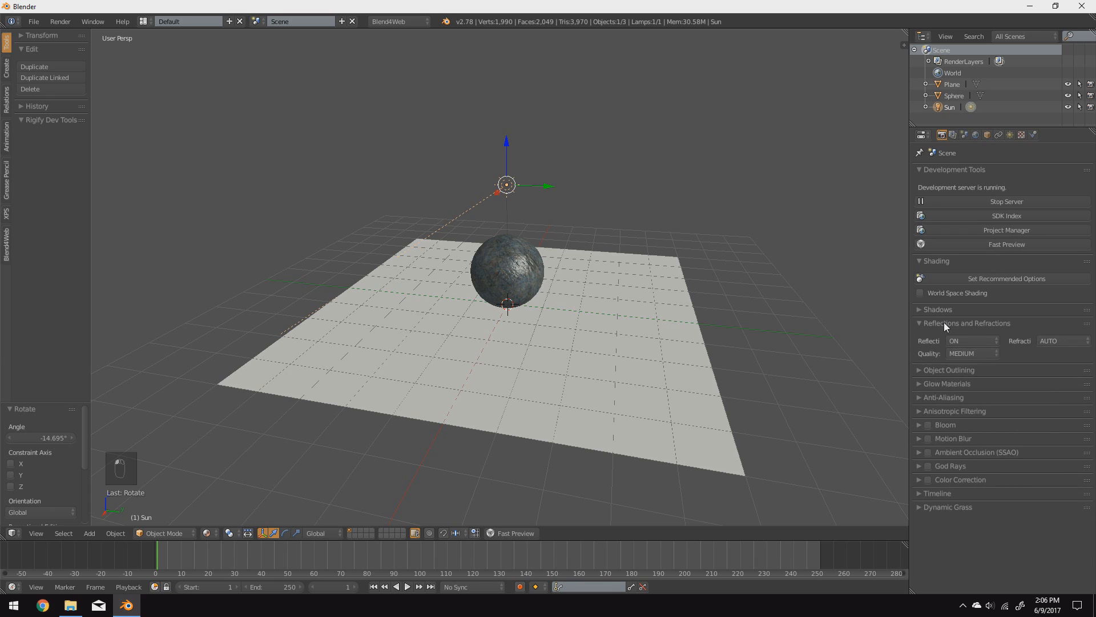
pyautogui.click(944, 322)
pyautogui.click(945, 338)
pyautogui.click(945, 337)
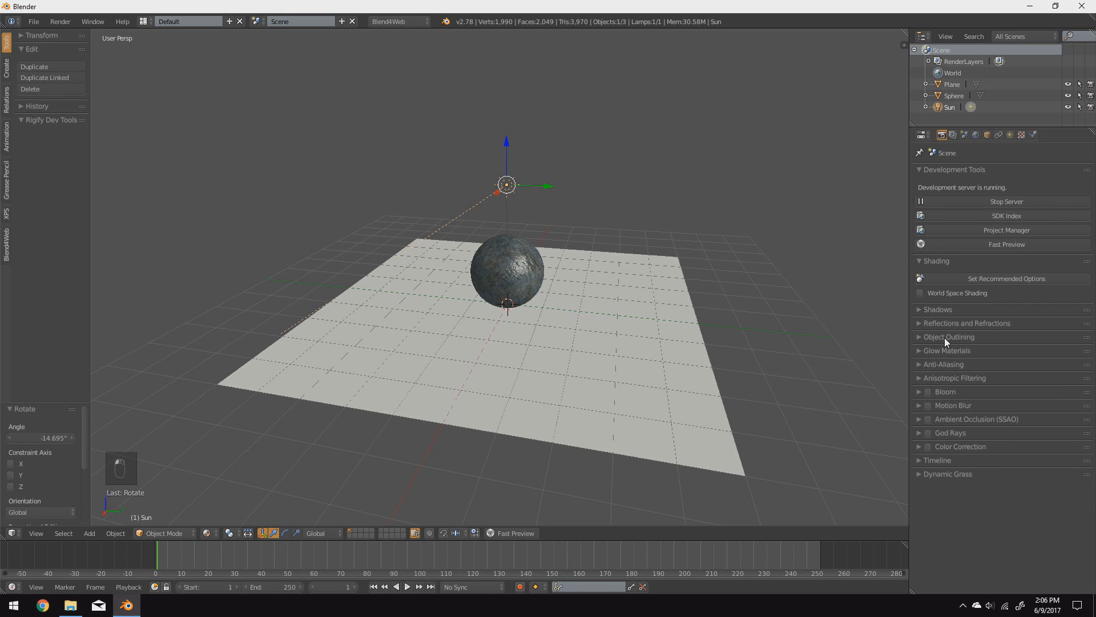
pyautogui.click(928, 446)
pyautogui.click(929, 406)
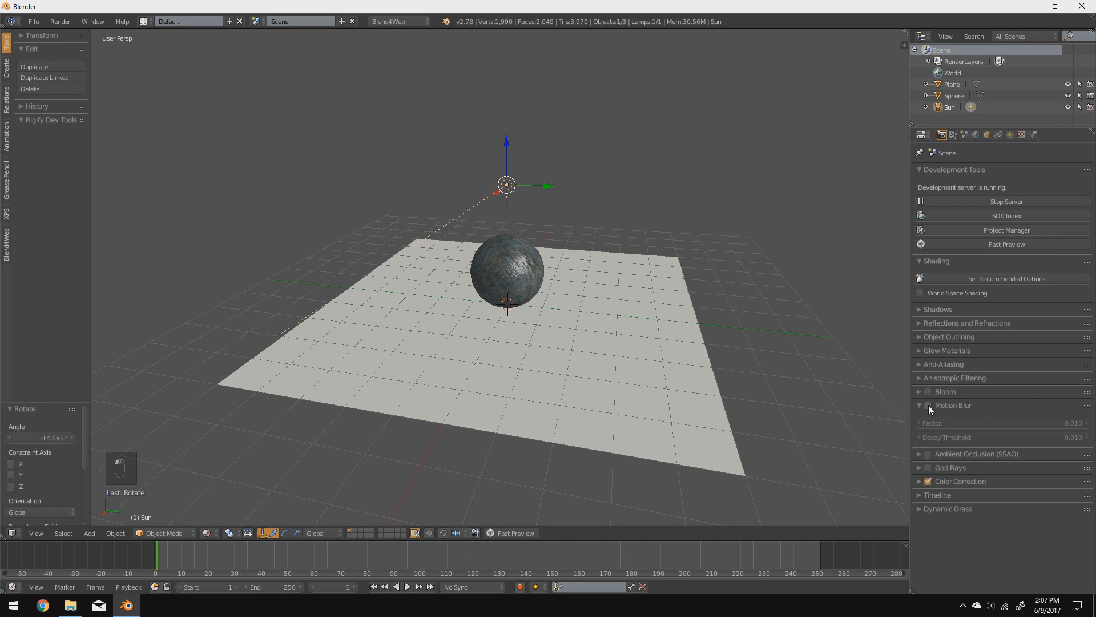
pyautogui.click(964, 405)
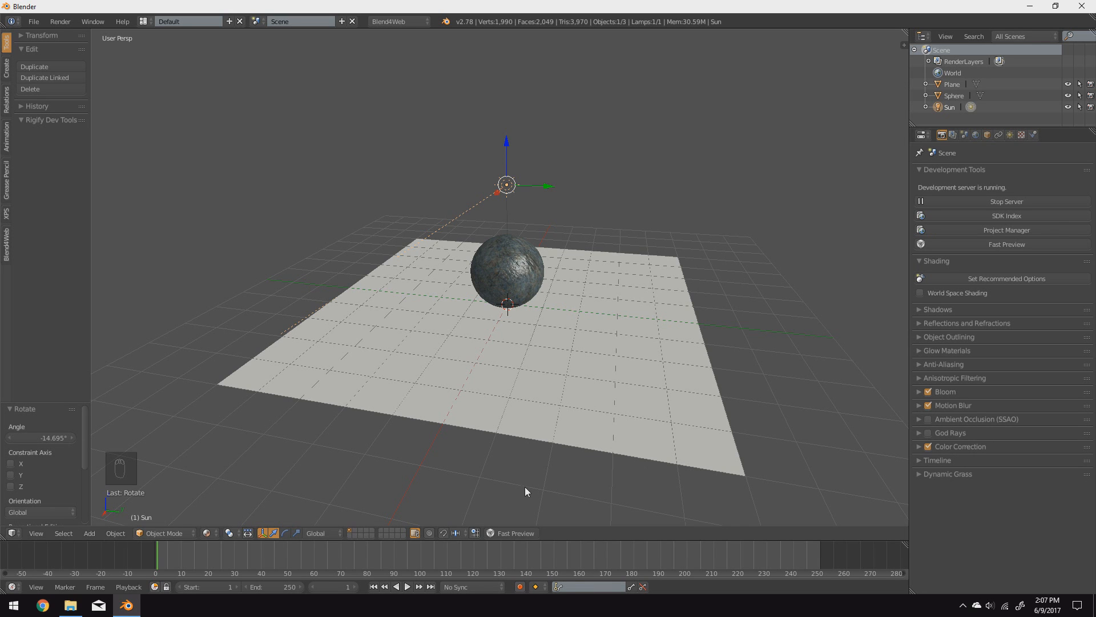
# Step: Launch a Fast Preview of the scene and inspect the bloom and motion blur effects around the sphere
pyautogui.click(510, 534)
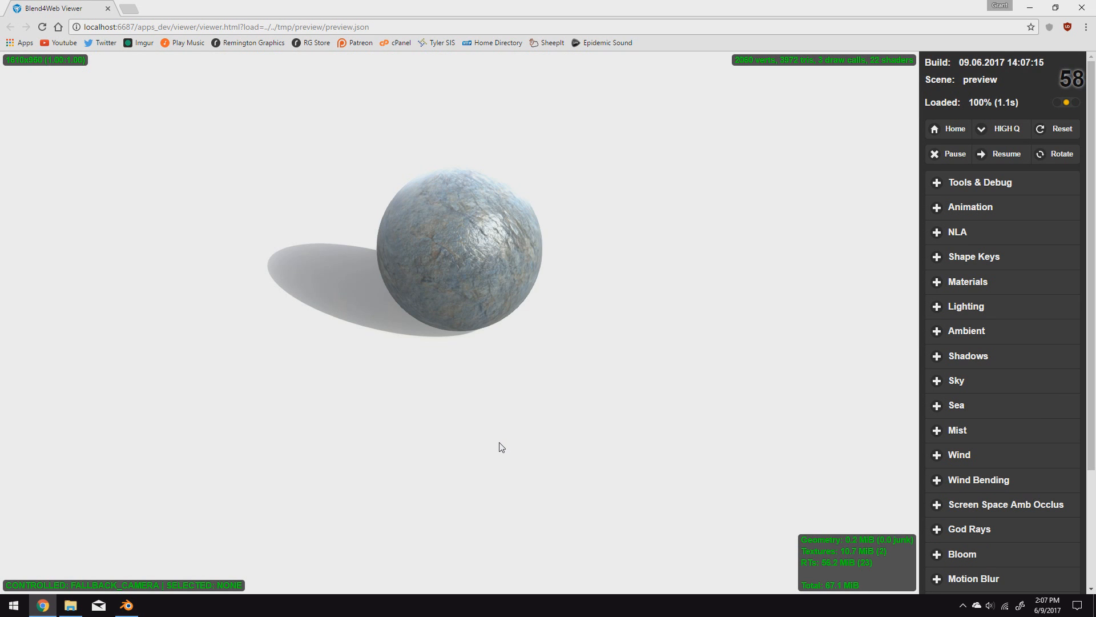
pyautogui.click(530, 407)
pyautogui.moveTo(530, 407); pyautogui.dragTo(447, 485)
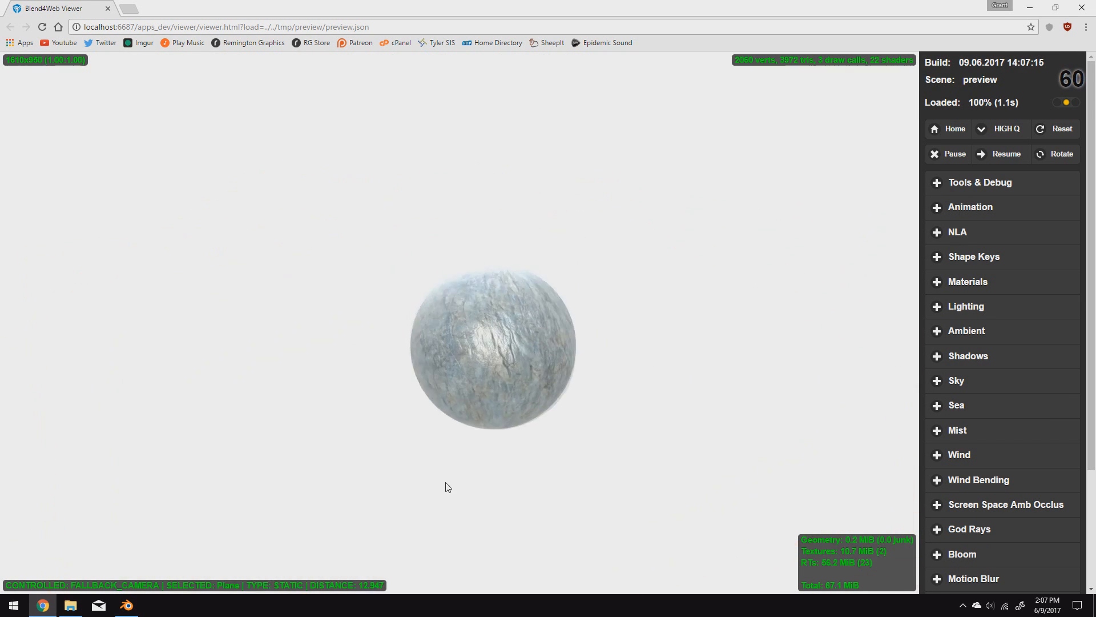
pyautogui.scroll(5, 503, 478)
pyautogui.scroll(-5, 505, 477)
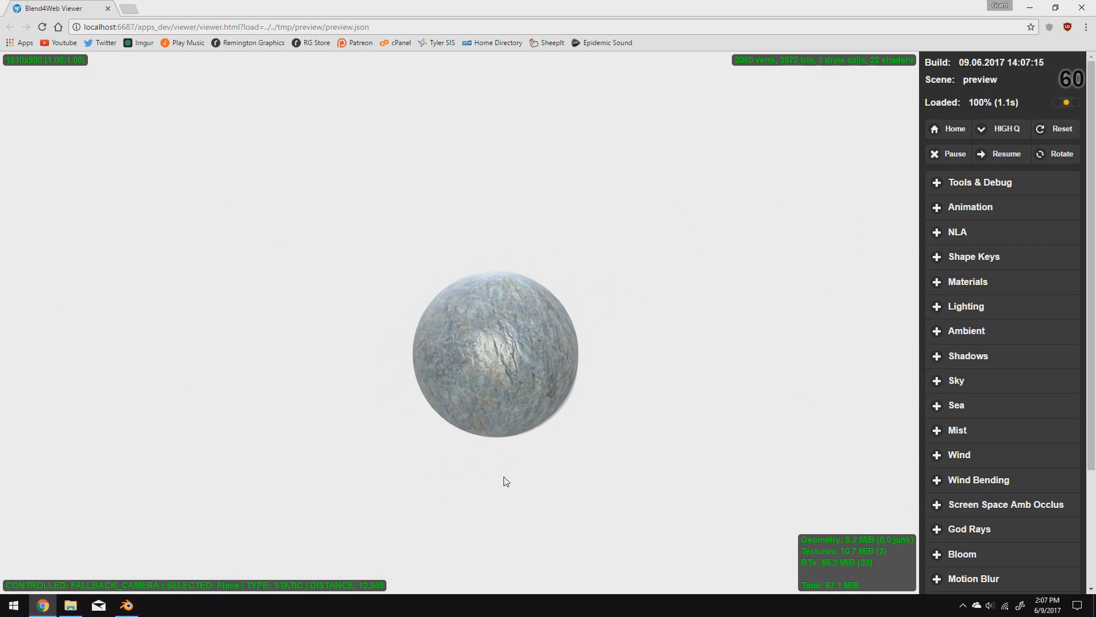
# Step: Set the Bloom intensity to 0.4 in the viewer
pyautogui.scroll(-3, 948, 442)
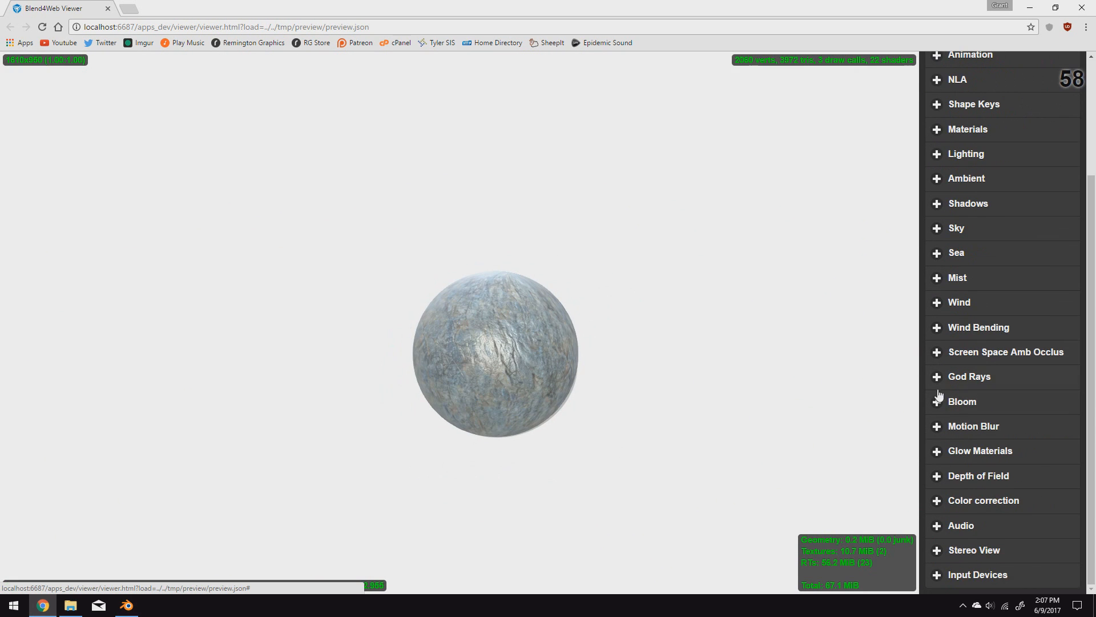
pyautogui.click(939, 402)
pyautogui.click(940, 403)
pyautogui.click(936, 403)
pyautogui.scroll(-3, 939, 405)
pyautogui.moveTo(993, 322); pyautogui.dragTo(983, 327)
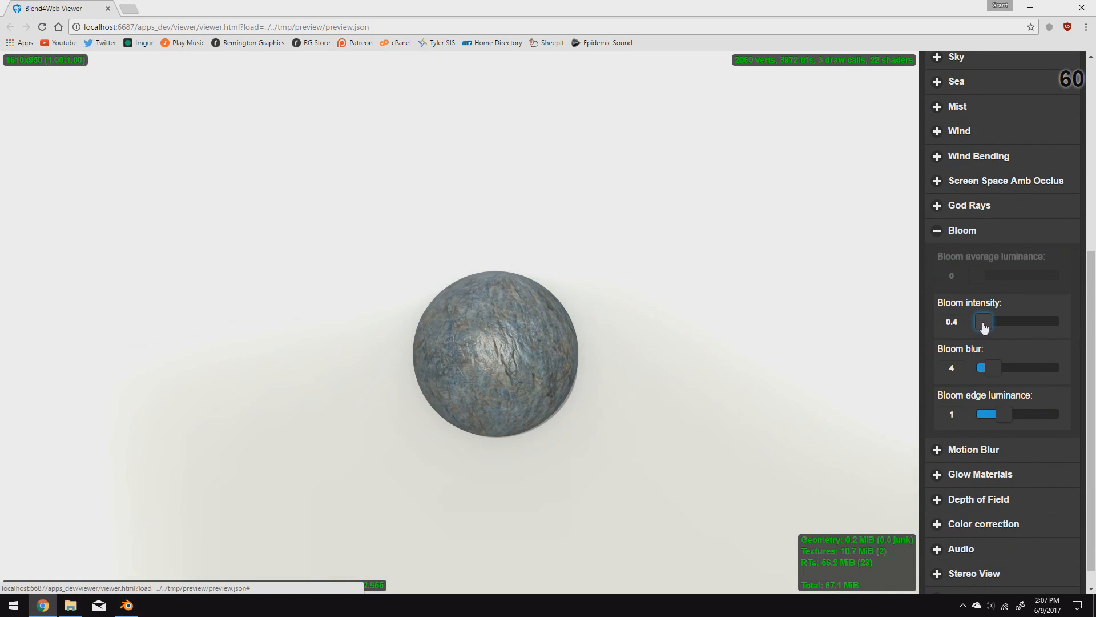
# Step: Try a Bloom edge luminance of 1.74 in the viewer, then settle on 1.17
pyautogui.moveTo(1003, 413); pyautogui.dragTo(1024, 417)
pyautogui.moveTo(667, 403); pyautogui.dragTo(652, 468)
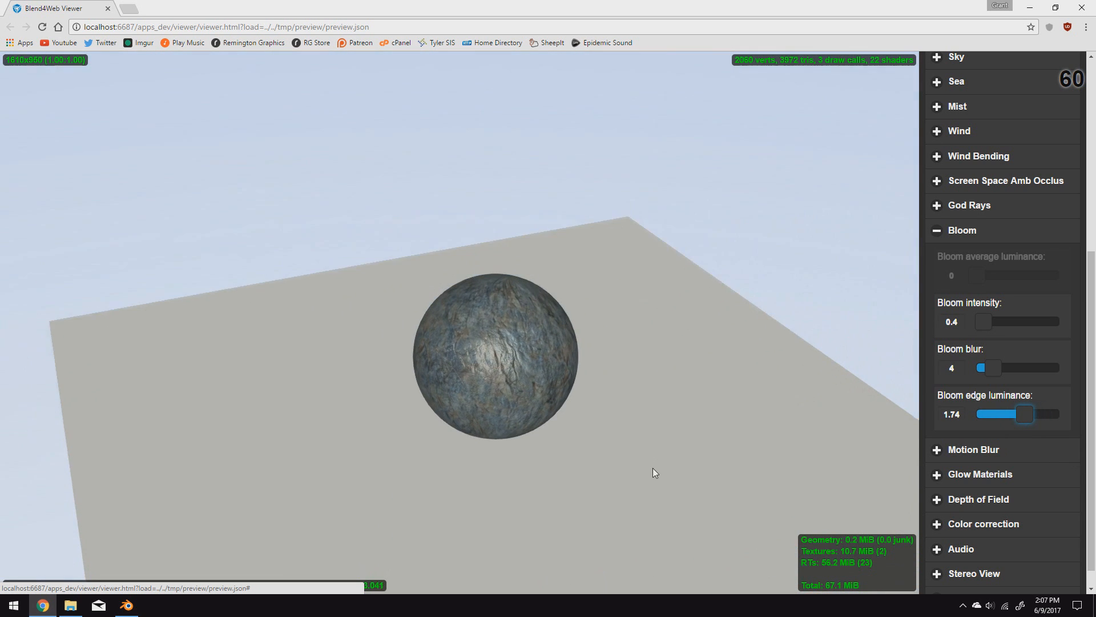
pyautogui.moveTo(1025, 416); pyautogui.dragTo(1010, 420)
# Step: Examine how the adjusted bloom affects the sphere and plane from near, far and different angles
pyautogui.moveTo(646, 442); pyautogui.dragTo(635, 320)
pyautogui.scroll(3, 649, 341)
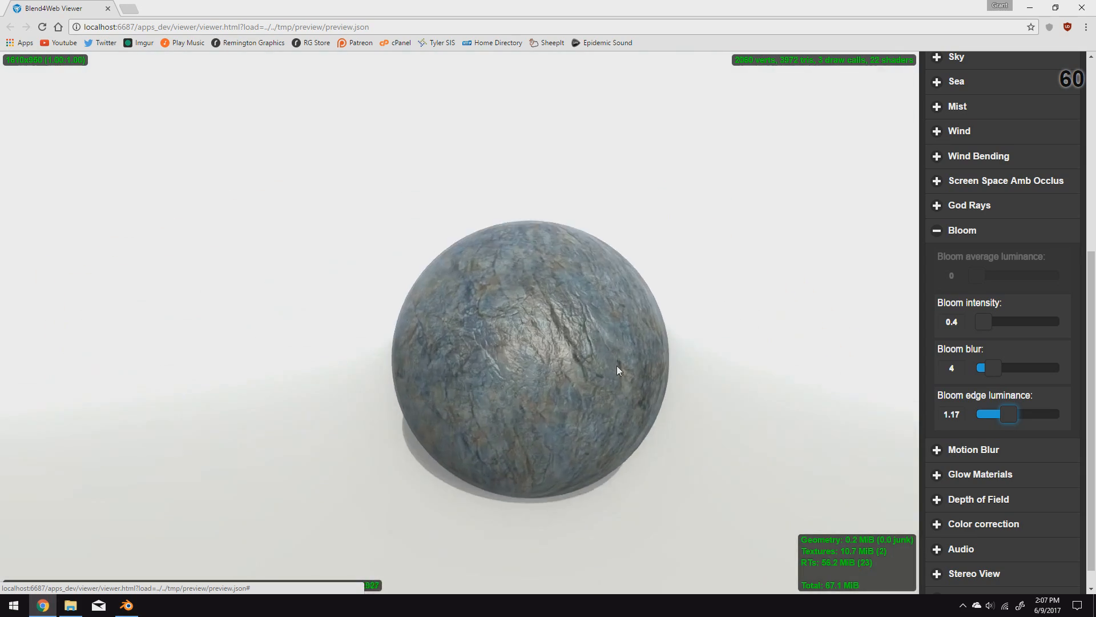
pyautogui.scroll(5, 618, 375)
pyautogui.scroll(-4, 617, 376)
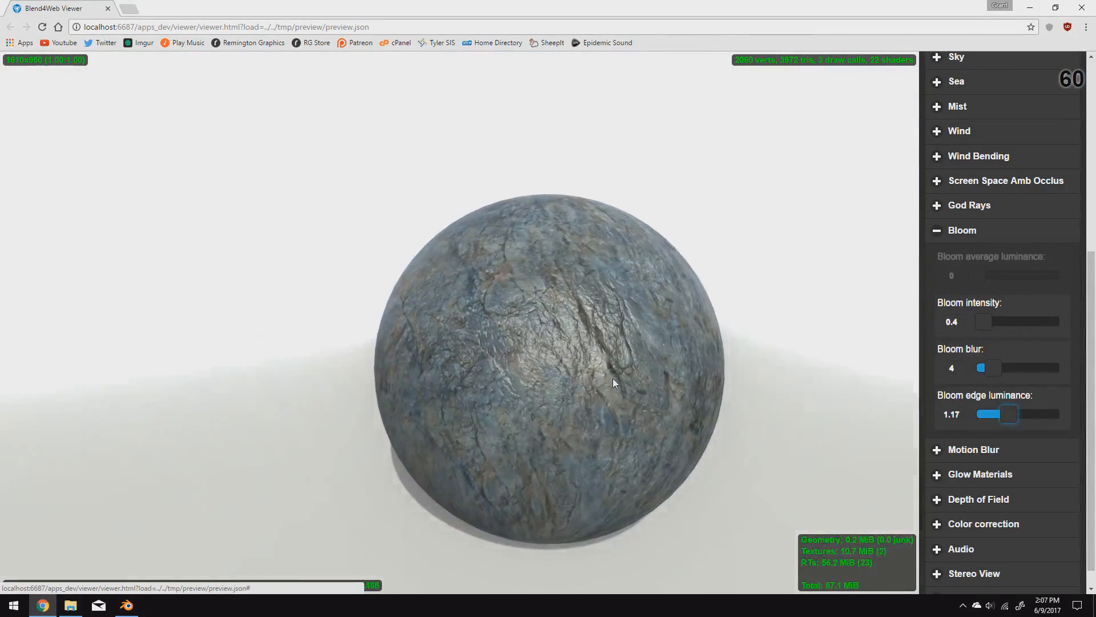
pyautogui.scroll(5, 612, 380)
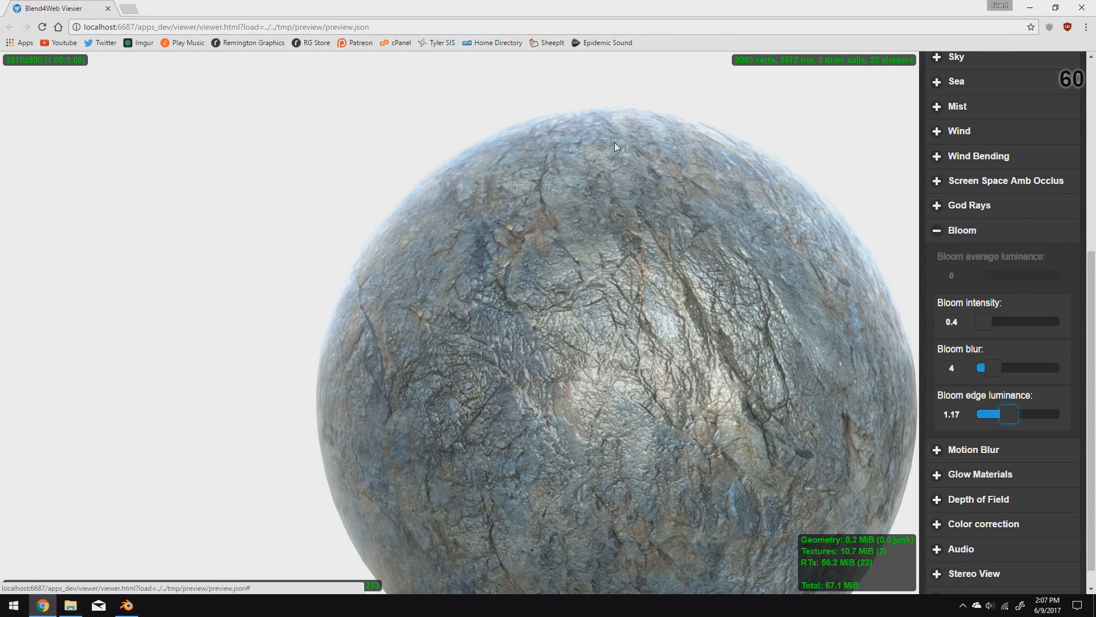
pyautogui.scroll(-6, 565, 252)
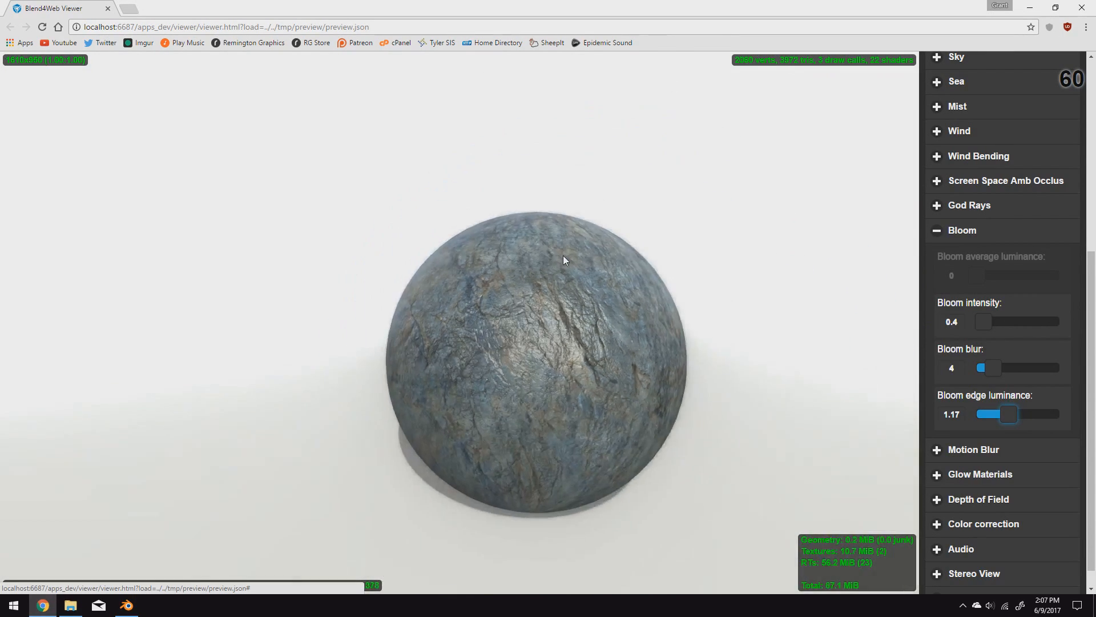
pyautogui.scroll(-3, 563, 255)
pyautogui.moveTo(564, 258); pyautogui.dragTo(512, 270)
# Step: Collapse the viewer's Bloom settings and look over the Color correction options
pyautogui.click(939, 230)
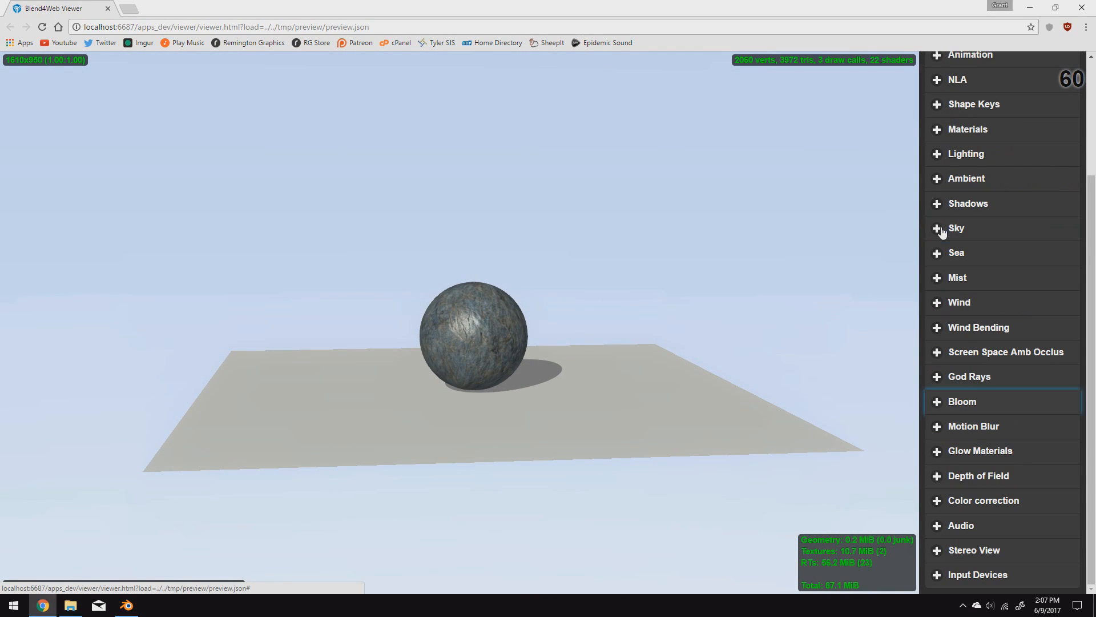
pyautogui.click(940, 505)
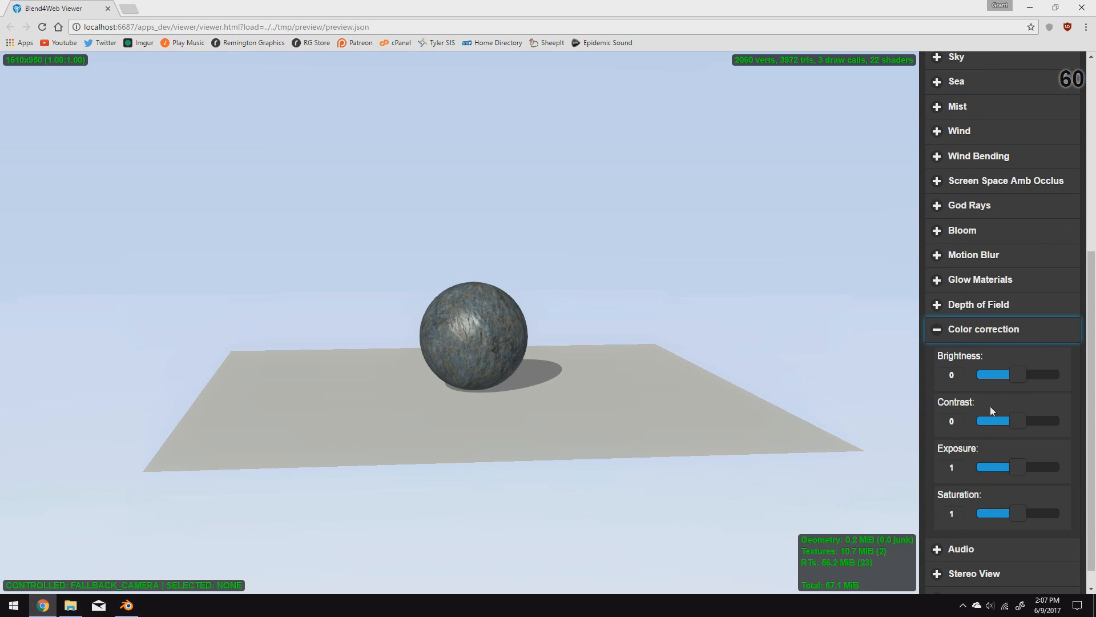
pyautogui.click(938, 333)
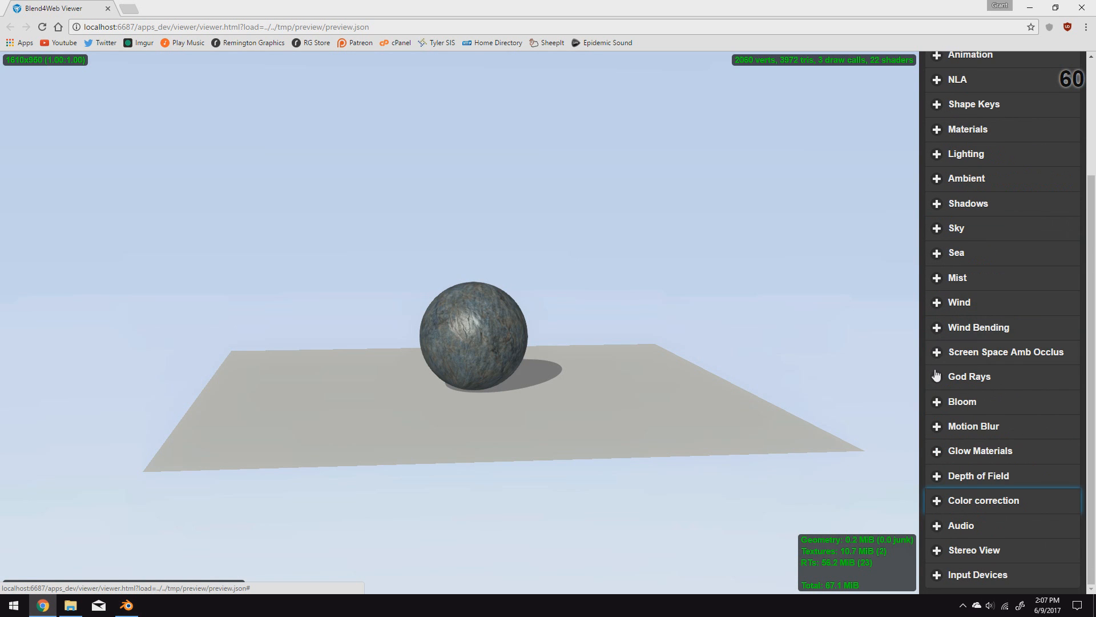
# Step: Adjust the Motion Blur settings in the viewer and test the effect by orbiting around the sphere
pyautogui.click(934, 431)
pyautogui.moveTo(979, 371); pyautogui.dragTo(993, 370)
pyautogui.moveTo(575, 376); pyautogui.dragTo(602, 354)
pyautogui.moveTo(975, 378); pyautogui.dragTo(923, 347)
pyautogui.click(935, 333)
pyautogui.scroll(-1, 471, 372)
pyautogui.moveTo(470, 372); pyautogui.dragTo(494, 379, button='middle')
pyautogui.moveTo(494, 379); pyautogui.dragTo(550, 402)
pyautogui.scroll(1, 550, 402)
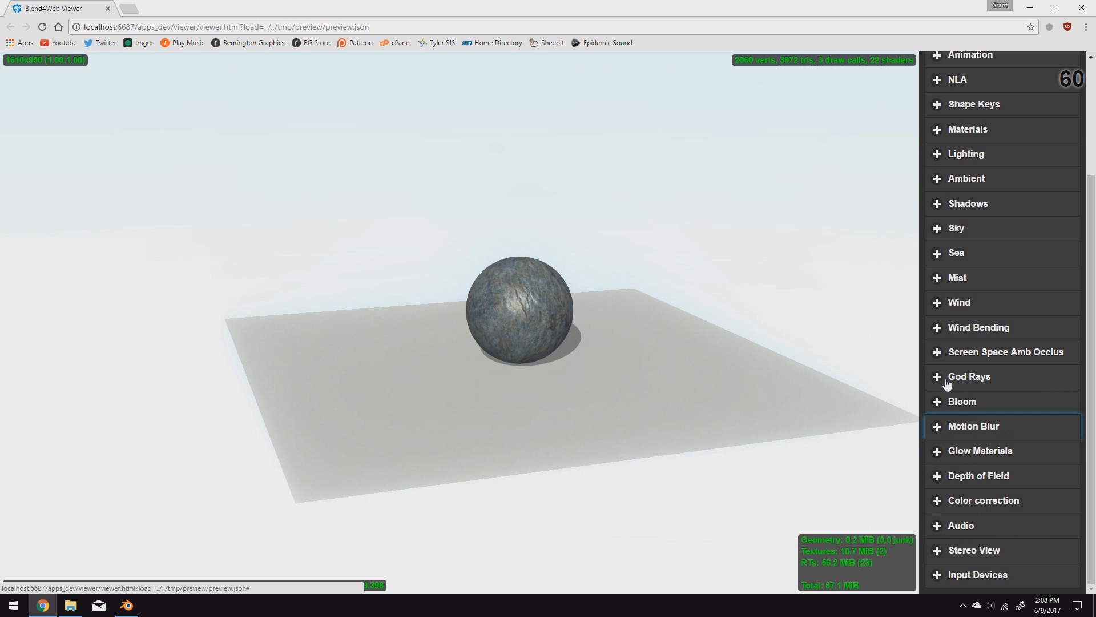
# Step: Check the viewer's God Rays settings and compare them with the effects enabled in Blender's render settings
pyautogui.click(128, 606)
pyautogui.click(132, 608)
pyautogui.click(937, 377)
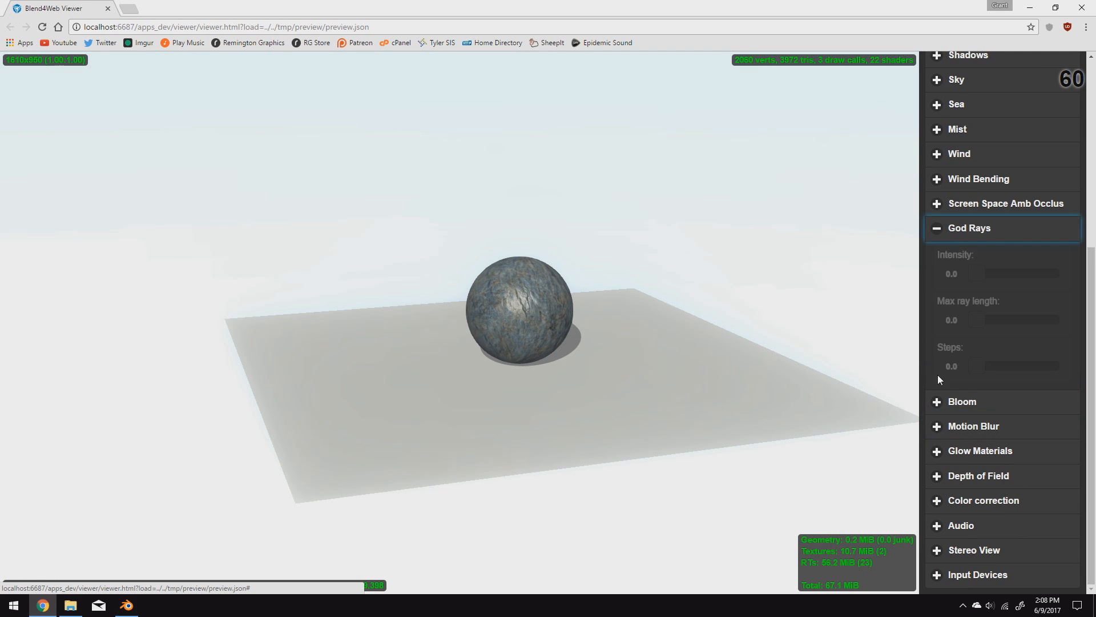
pyautogui.click(126, 606)
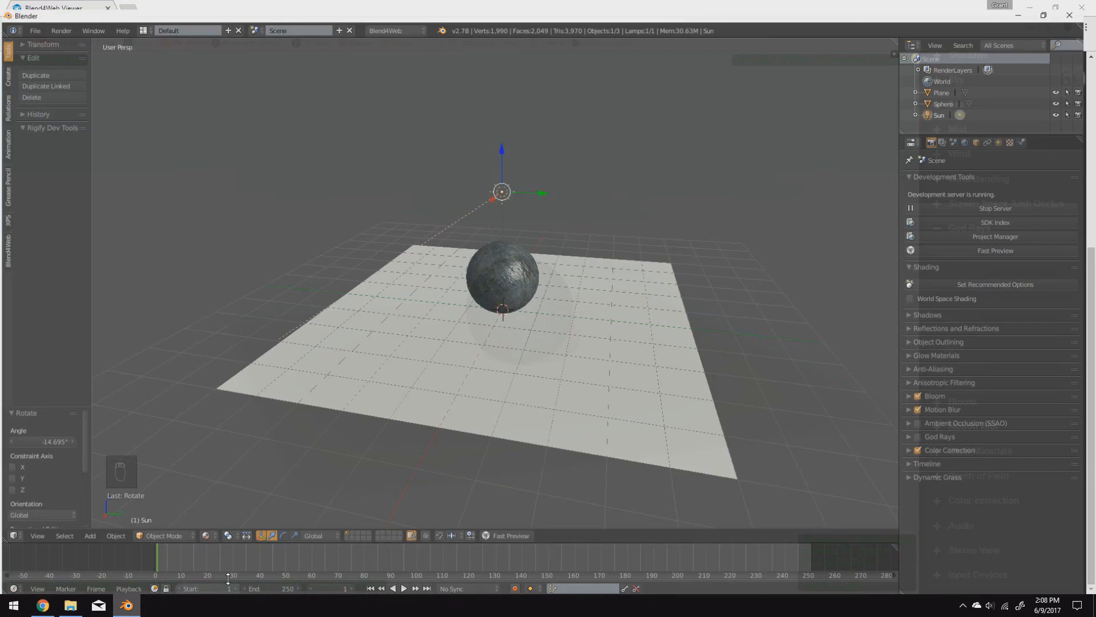
pyautogui.click(42, 605)
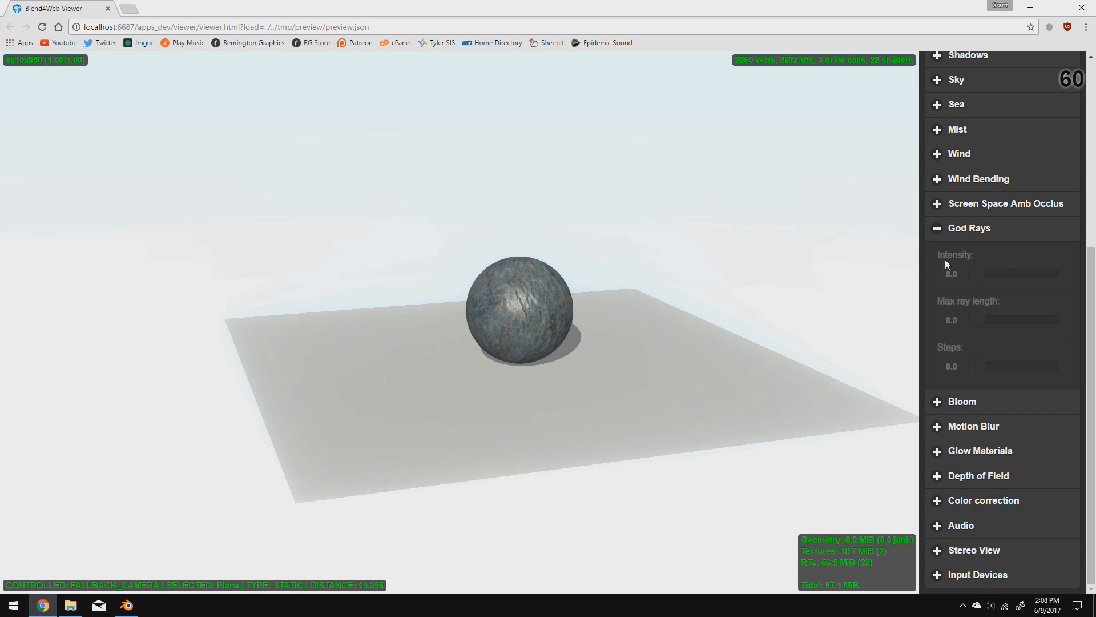
pyautogui.click(936, 230)
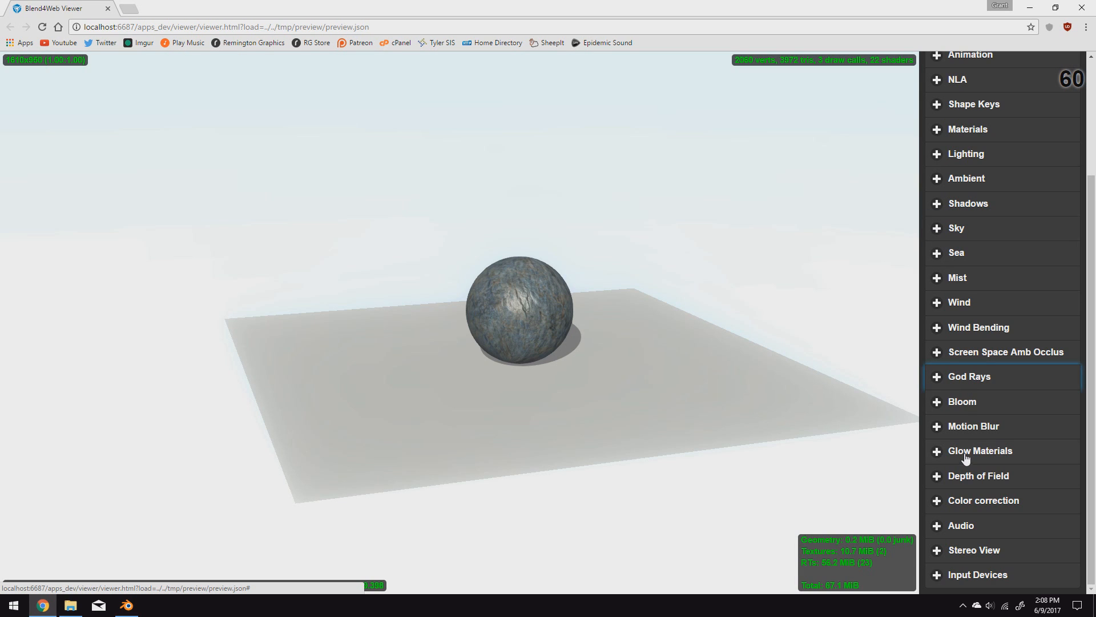
pyautogui.click(945, 382)
pyautogui.click(978, 226)
# Step: Copy the viewer's Bloom values into the Blender scene, setting Intensity to 0.4 and Edge Luminance to 1.17
pyautogui.click(951, 406)
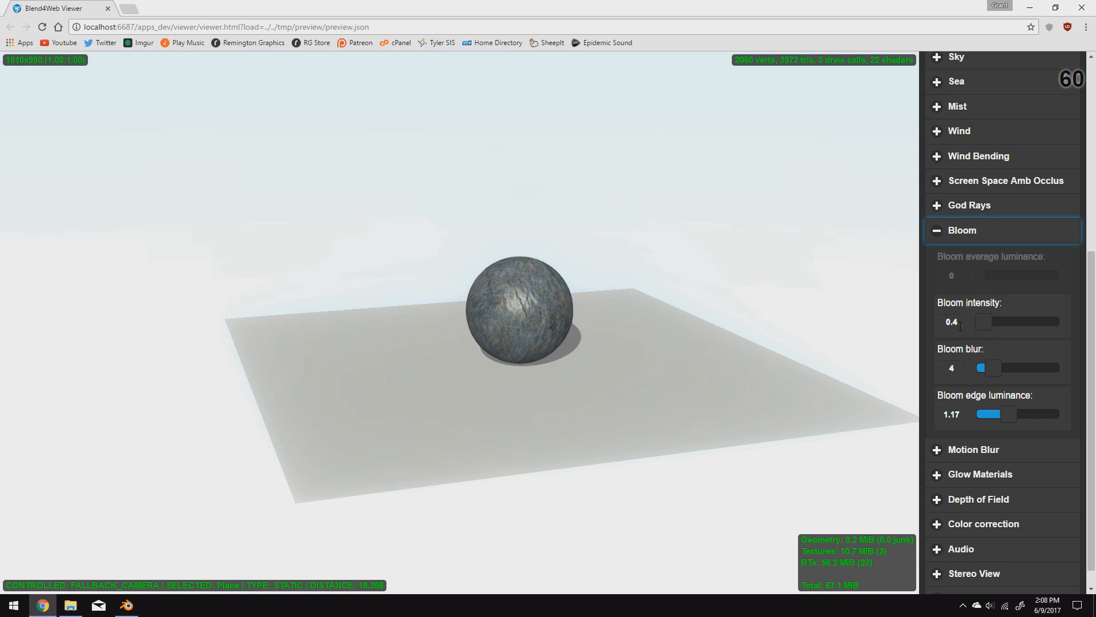
pyautogui.click(126, 604)
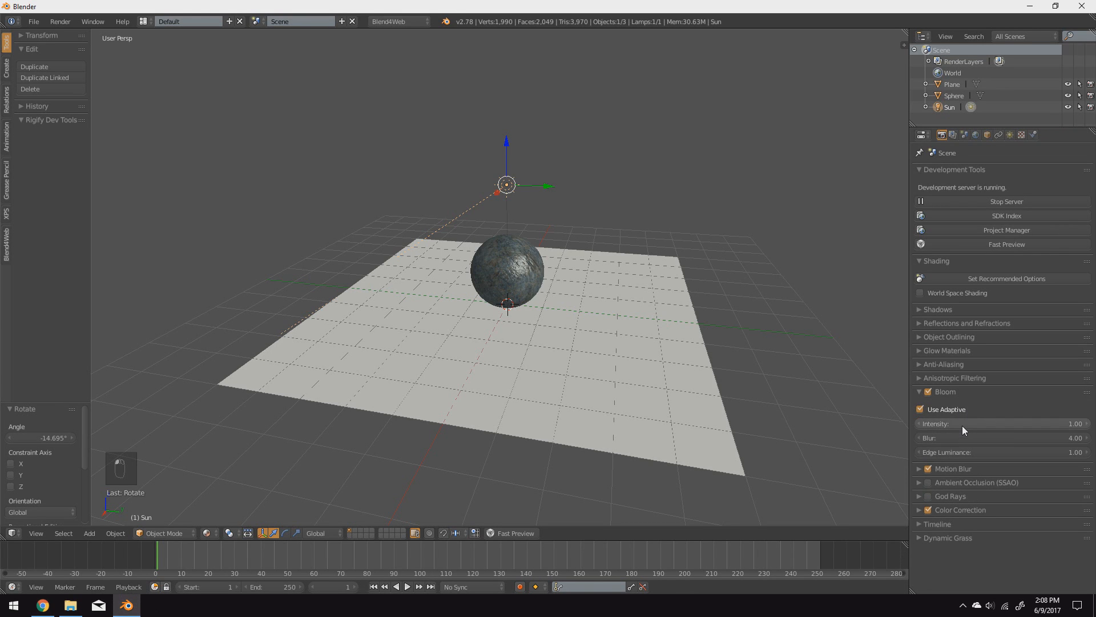
pyautogui.hotkey('alt', 'Tab')
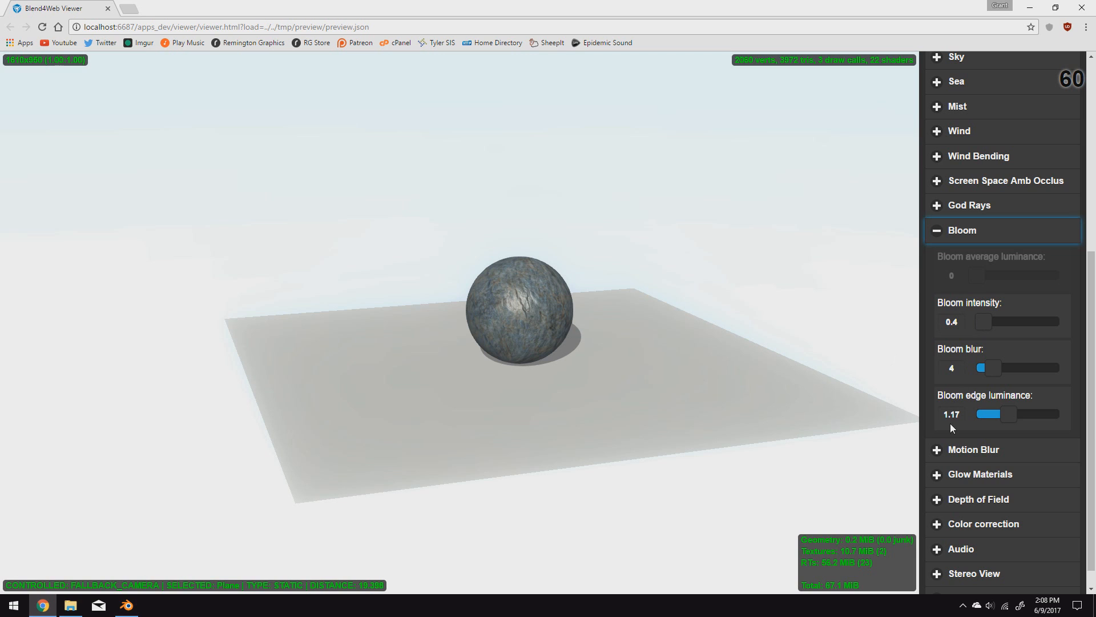
pyautogui.click(126, 605)
pyautogui.click(986, 426)
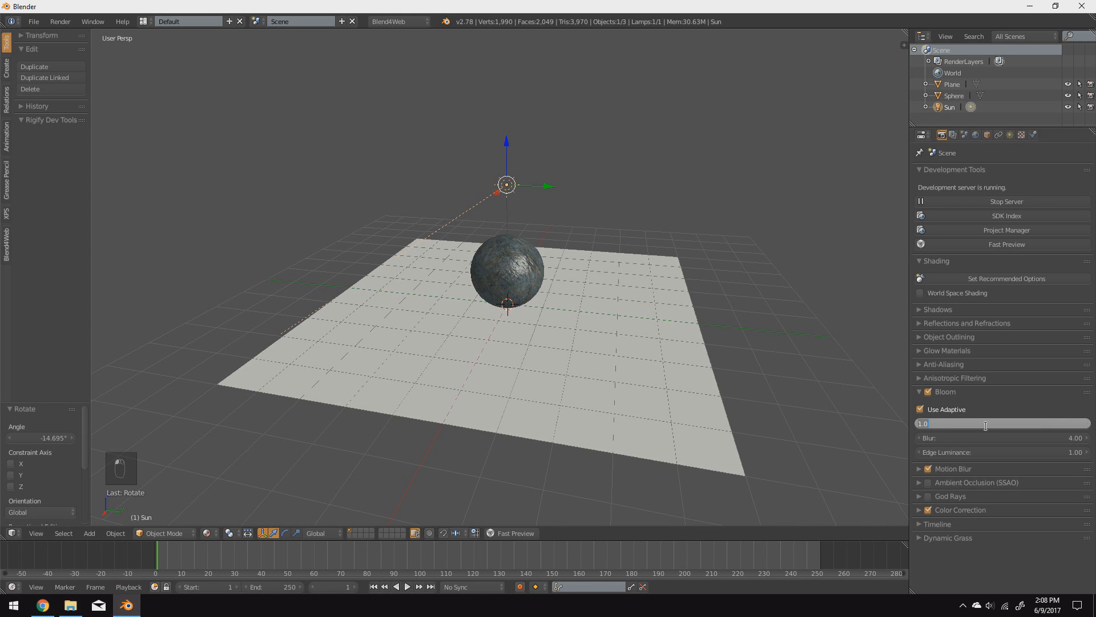
pyautogui.write('0.4')
pyautogui.press('Return')
pyautogui.click(982, 452)
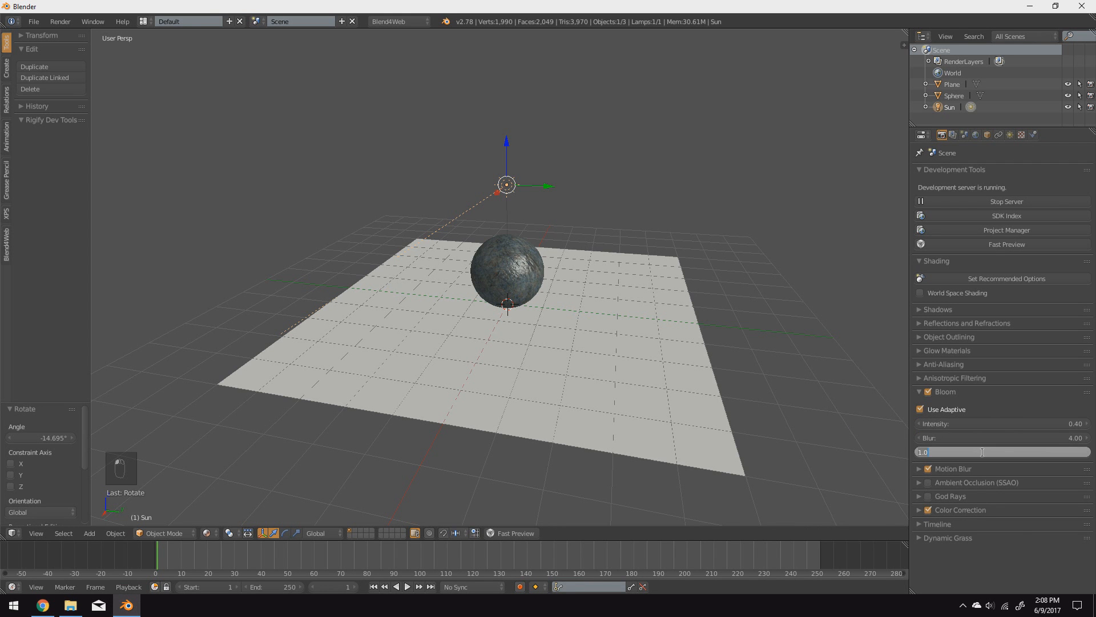
pyautogui.press('Return')
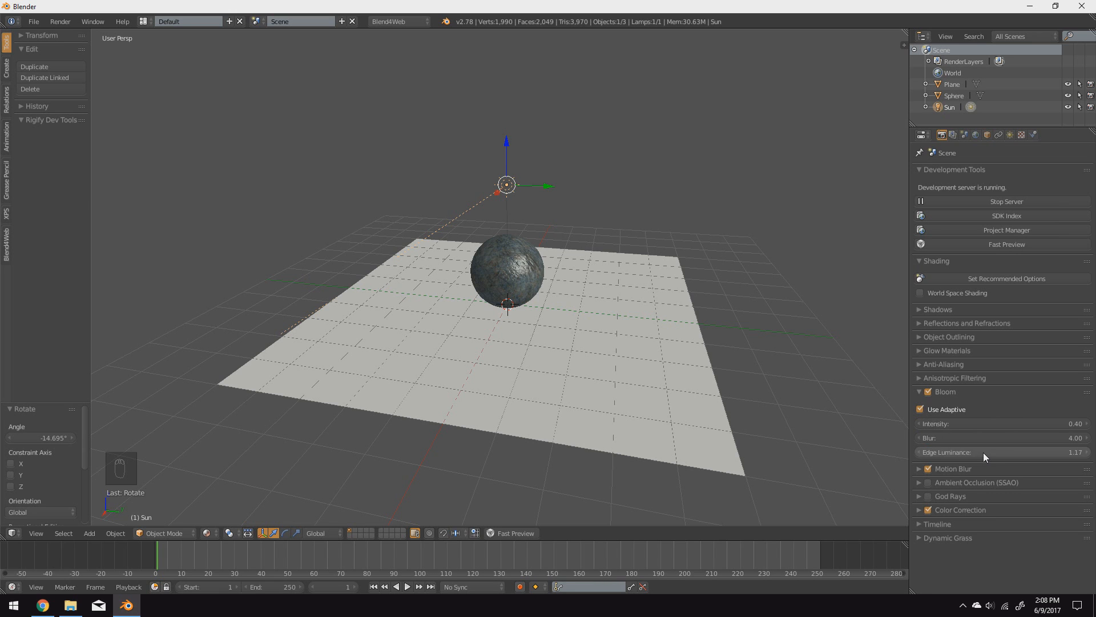
# Step: Return to the browser preview and collapse its Bloom settings
pyautogui.click(511, 532)
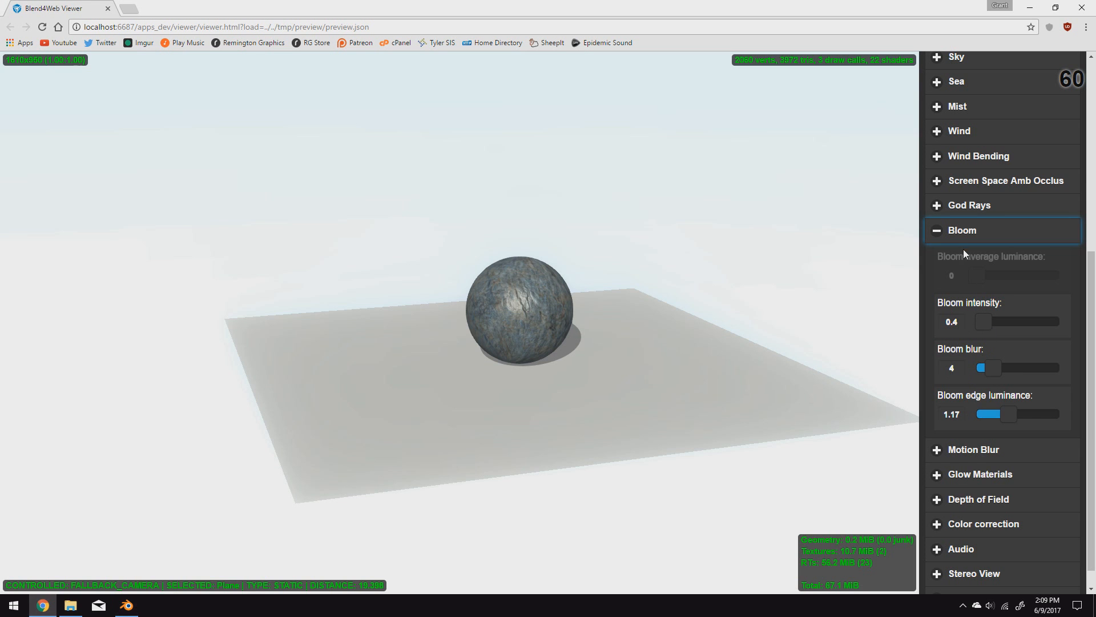
pyautogui.click(963, 239)
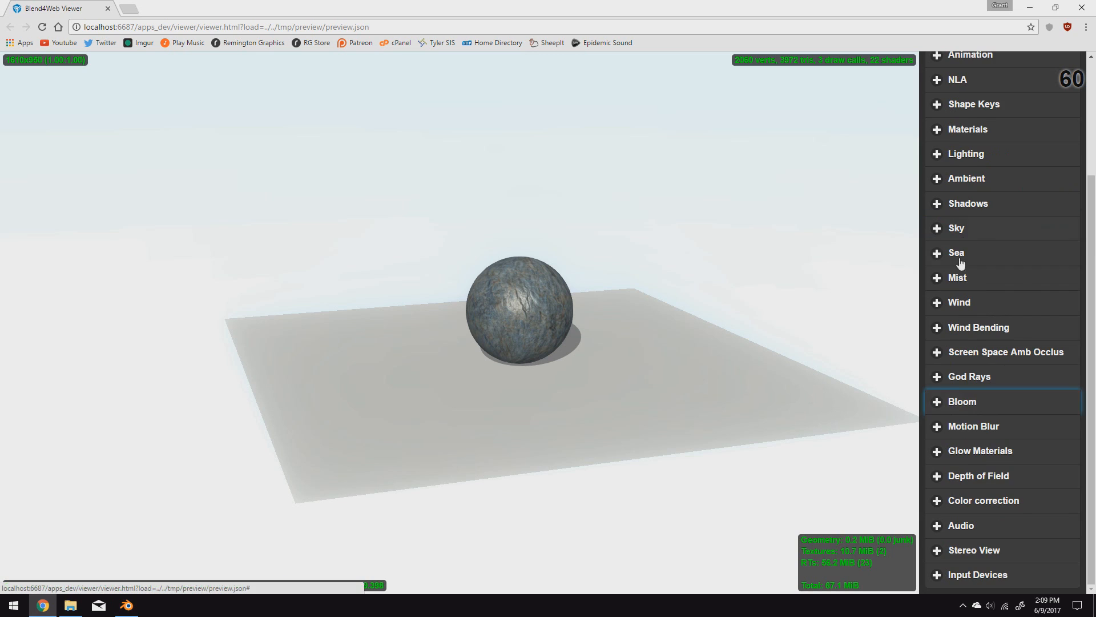
# Step: Reopen the Bloom settings in the browser preview to check their values
pyautogui.click(973, 410)
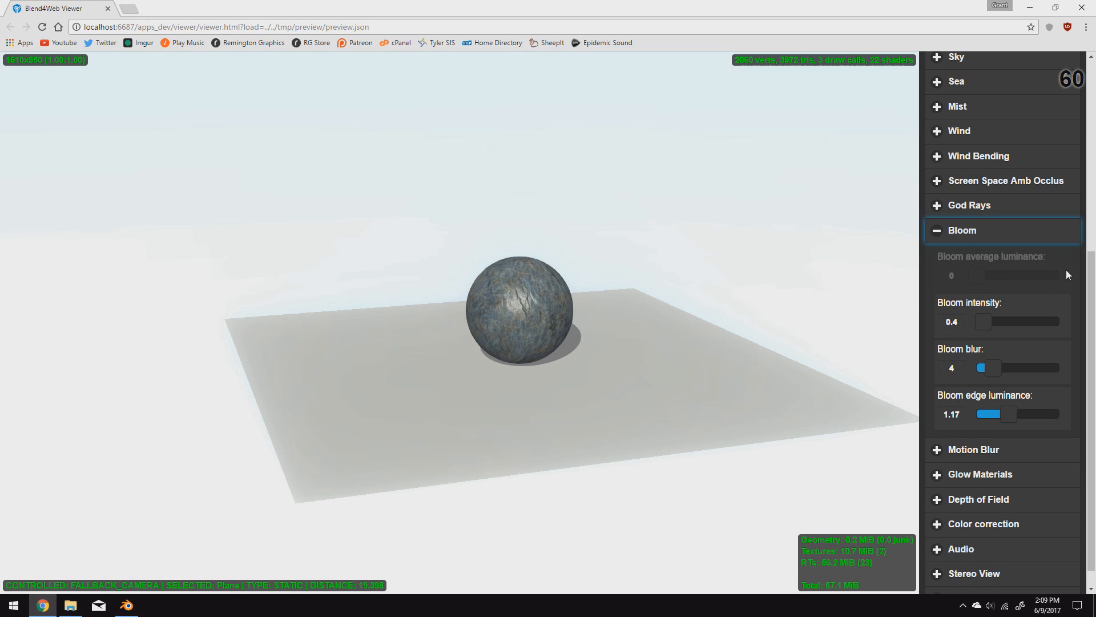
pyautogui.scroll(4, 1006, 300)
pyautogui.scroll(2, 1006, 300)
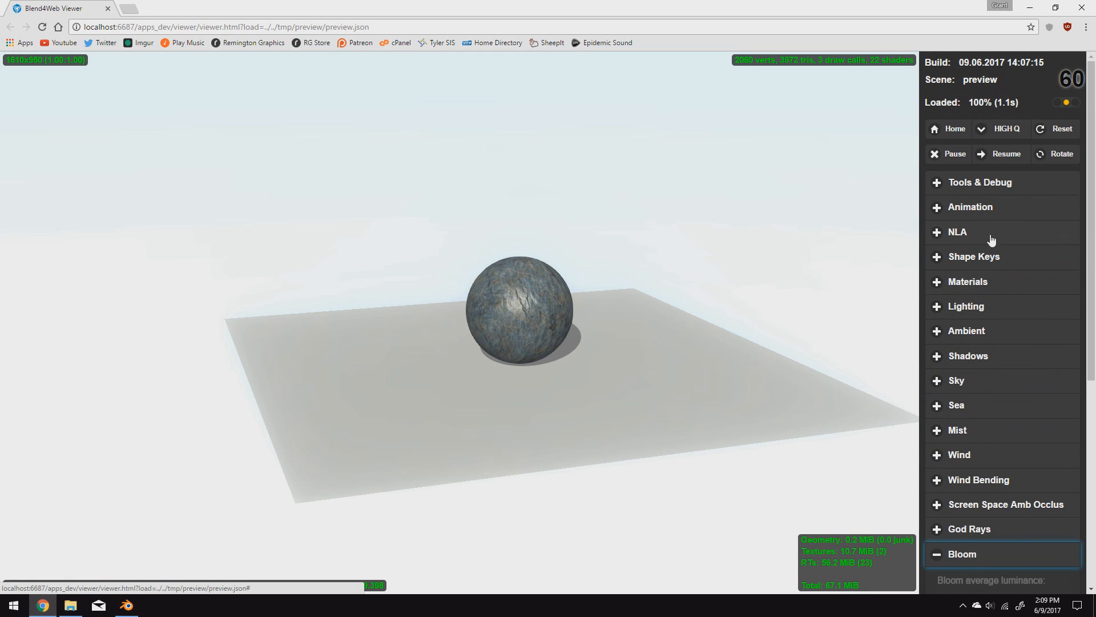
# Step: Switch to Blender and try the Mist option in the World settings, turning it on and off again
pyautogui.click(127, 605)
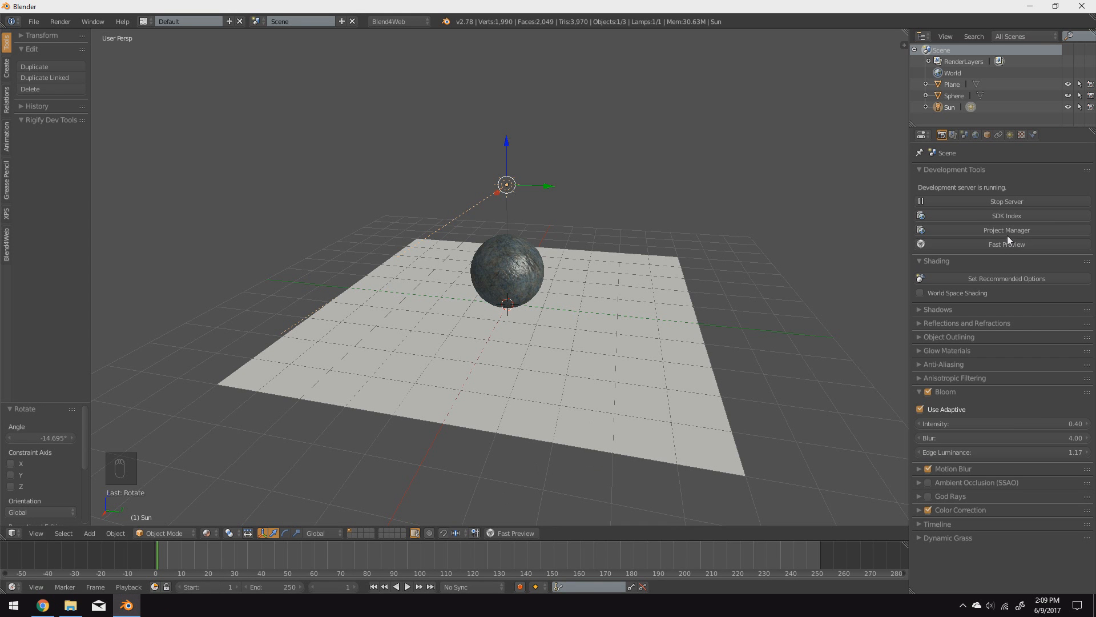
pyautogui.click(976, 135)
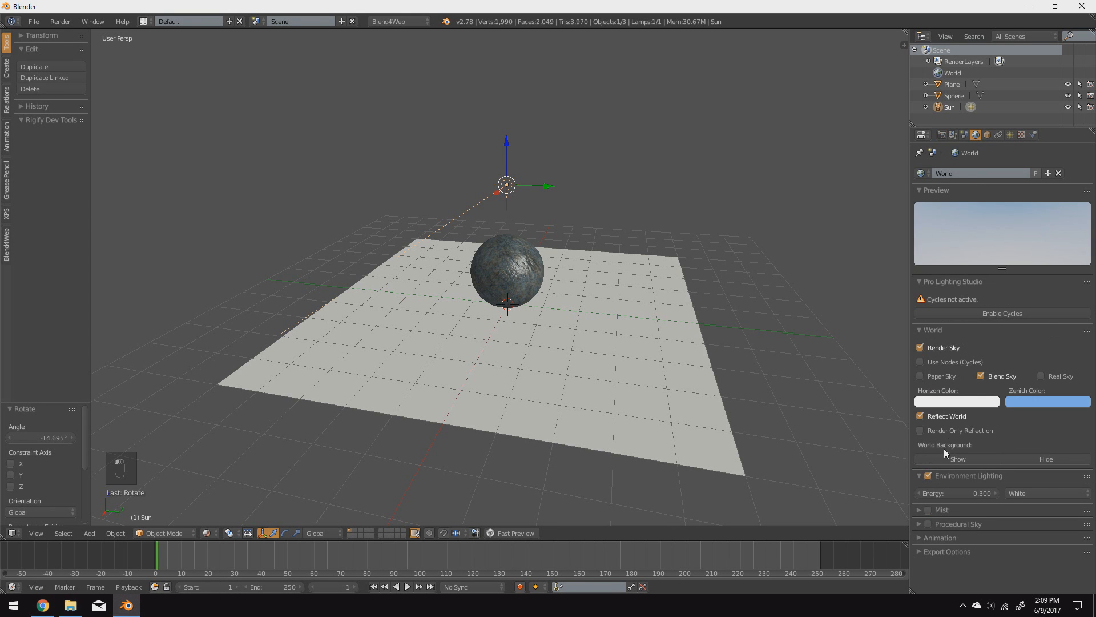
pyautogui.click(930, 510)
pyautogui.scroll(-3, 505, 330)
pyautogui.scroll(4, 505, 330)
pyautogui.scroll(-2, 532, 331)
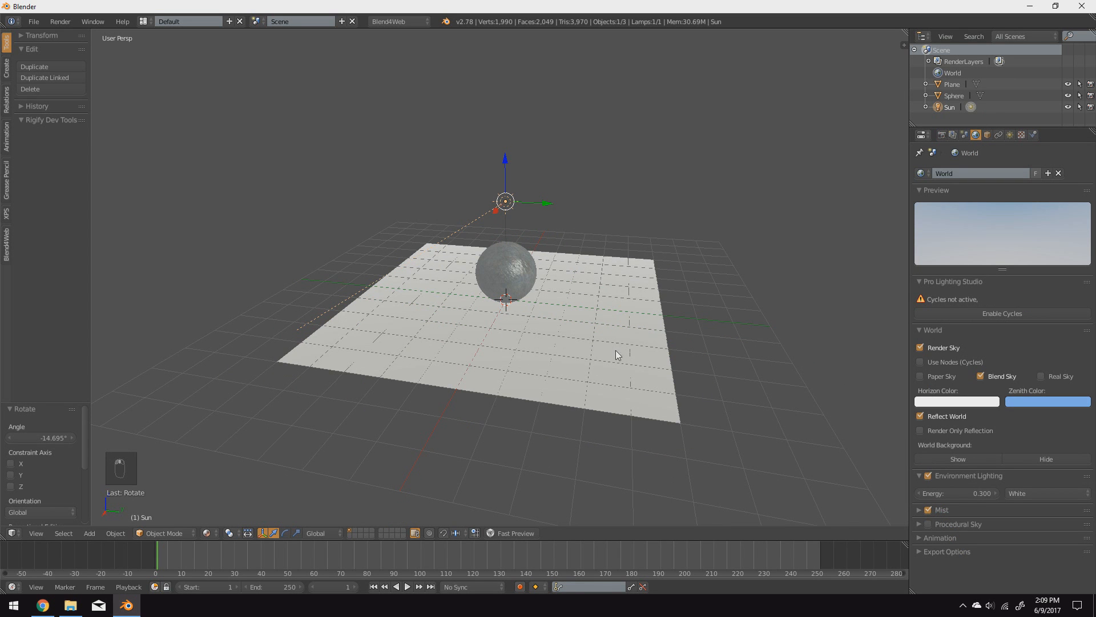
pyautogui.click(929, 510)
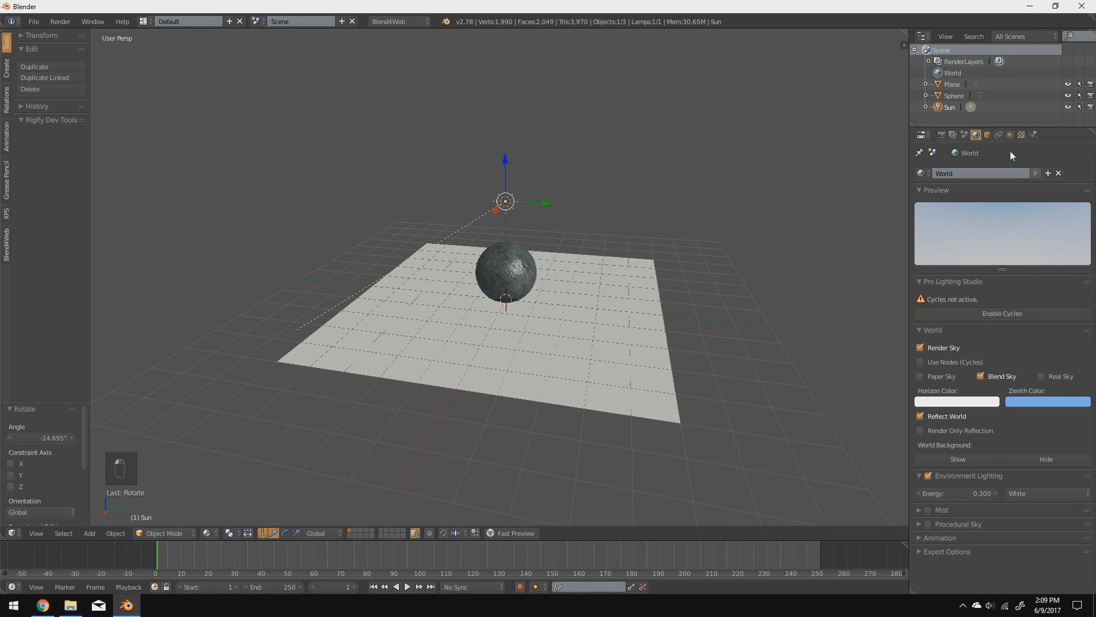
# Step: Create a new material on the plane and enable its Water option with the water settings expanded
pyautogui.rightClick(599, 354)
pyautogui.click(1033, 136)
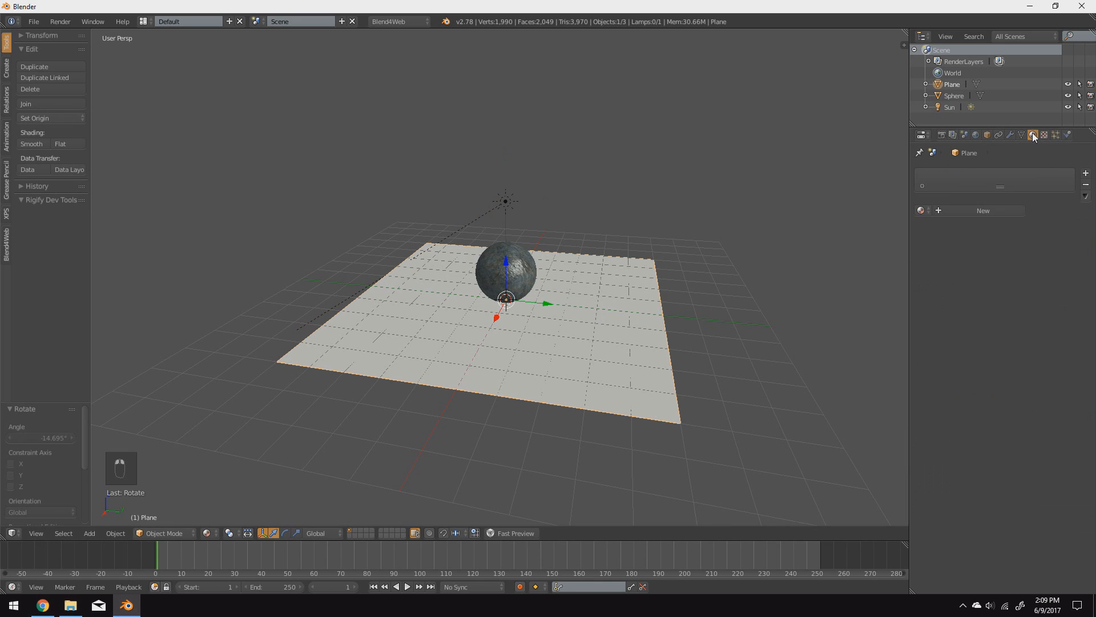
pyautogui.scroll(3, 672, 320)
pyautogui.scroll(-2, 674, 320)
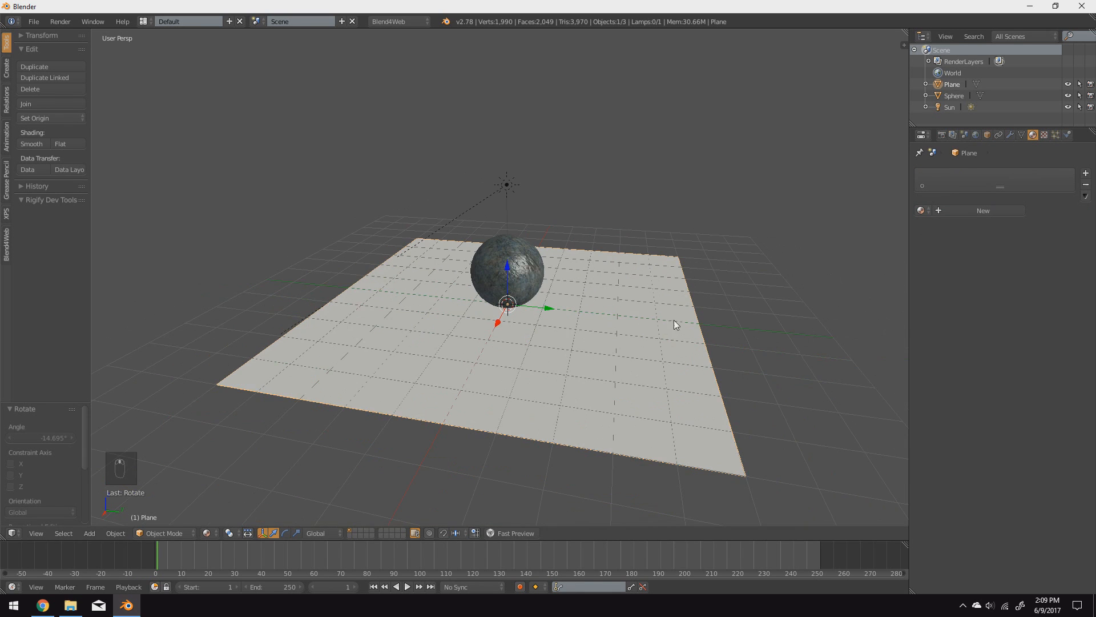
pyautogui.click(989, 208)
pyautogui.scroll(-3, 994, 321)
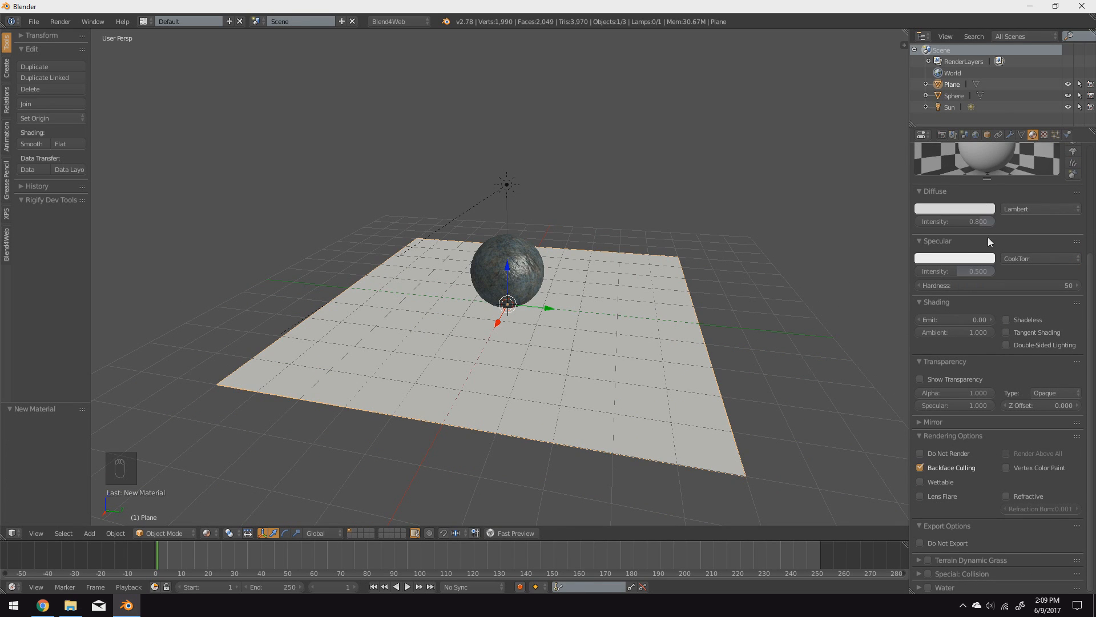
pyautogui.click(929, 584)
pyautogui.click(949, 587)
pyautogui.scroll(-5, 959, 548)
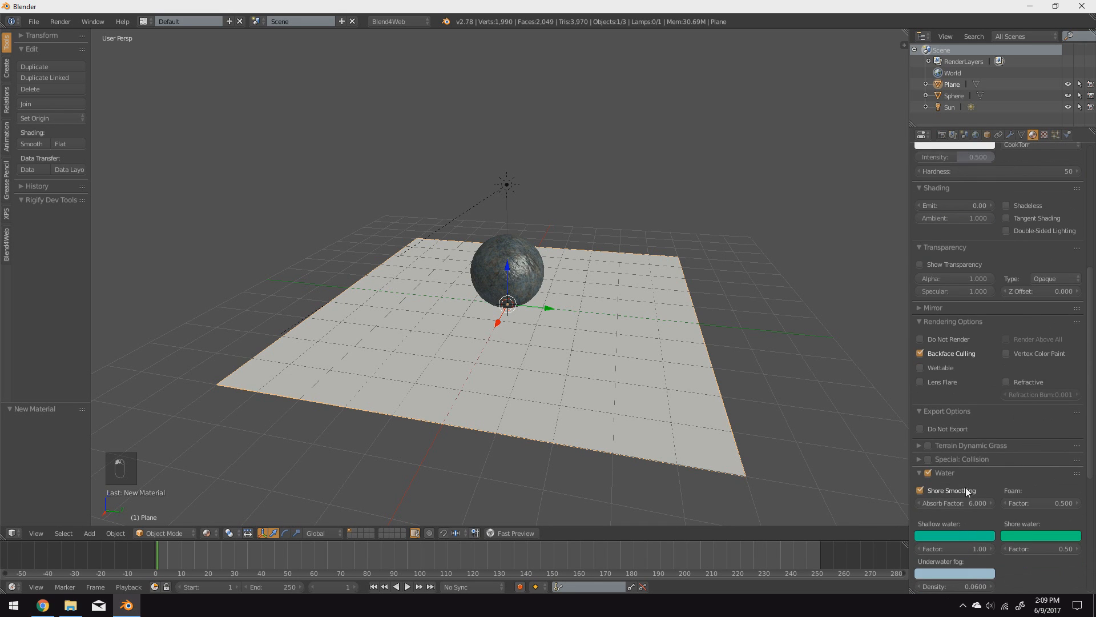
# Step: Disable Shore Smoothing in the plane's water settings and enable Waves and Generate Mesh
pyautogui.moveTo(612, 336); pyautogui.dragTo(515, 289, button='middle')
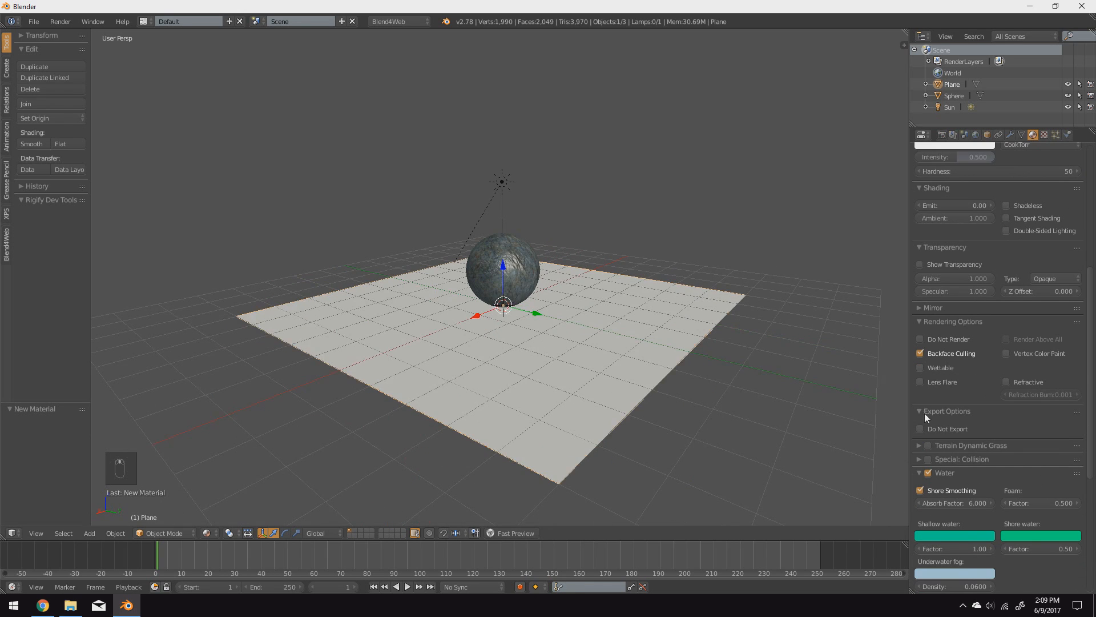
pyautogui.scroll(-4, 933, 481)
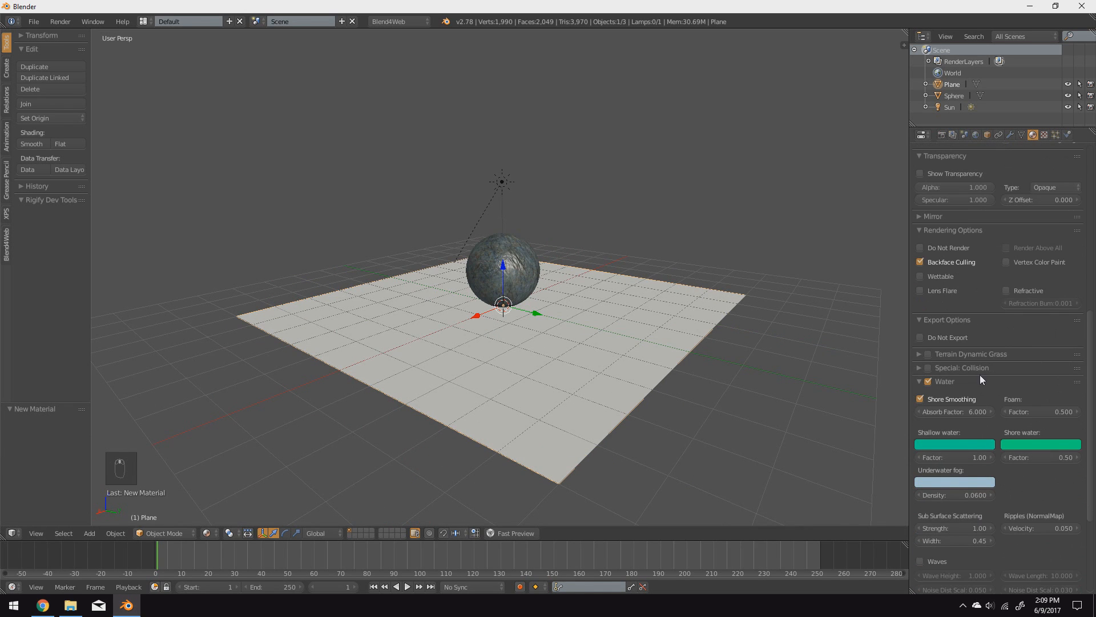
pyautogui.click(930, 398)
pyautogui.scroll(-2, 974, 494)
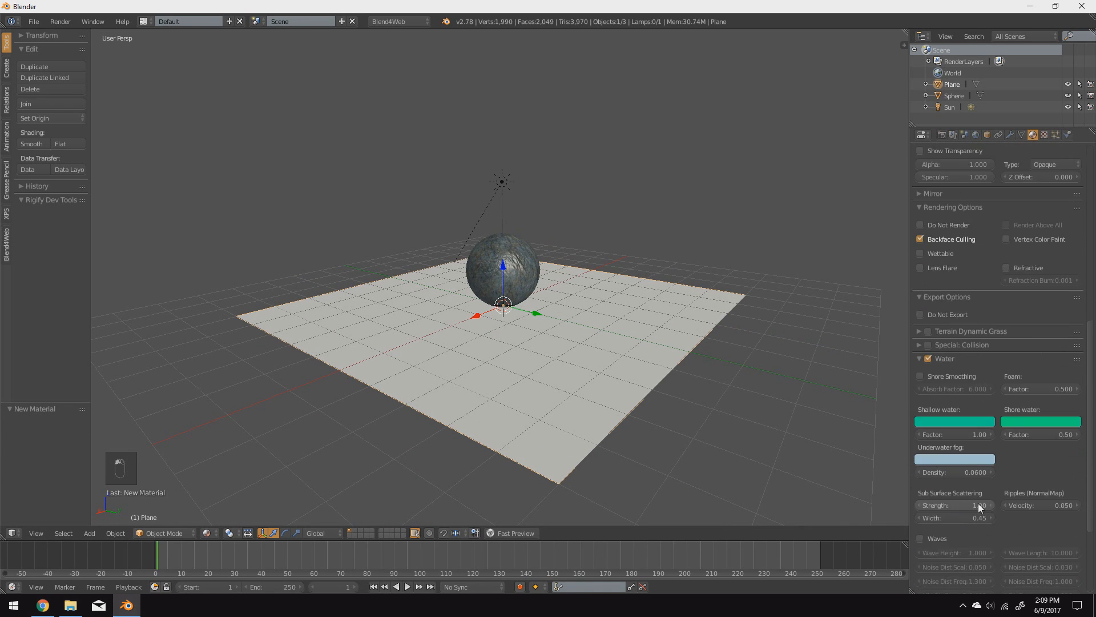
pyautogui.scroll(-2, 946, 501)
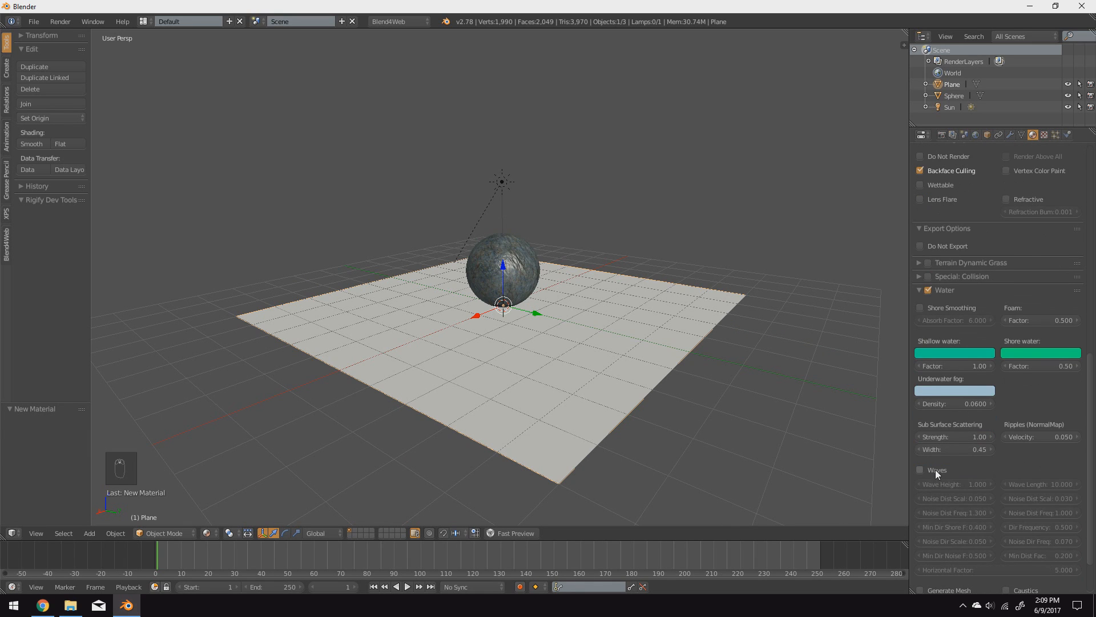
pyautogui.click(934, 468)
pyautogui.scroll(-2, 982, 422)
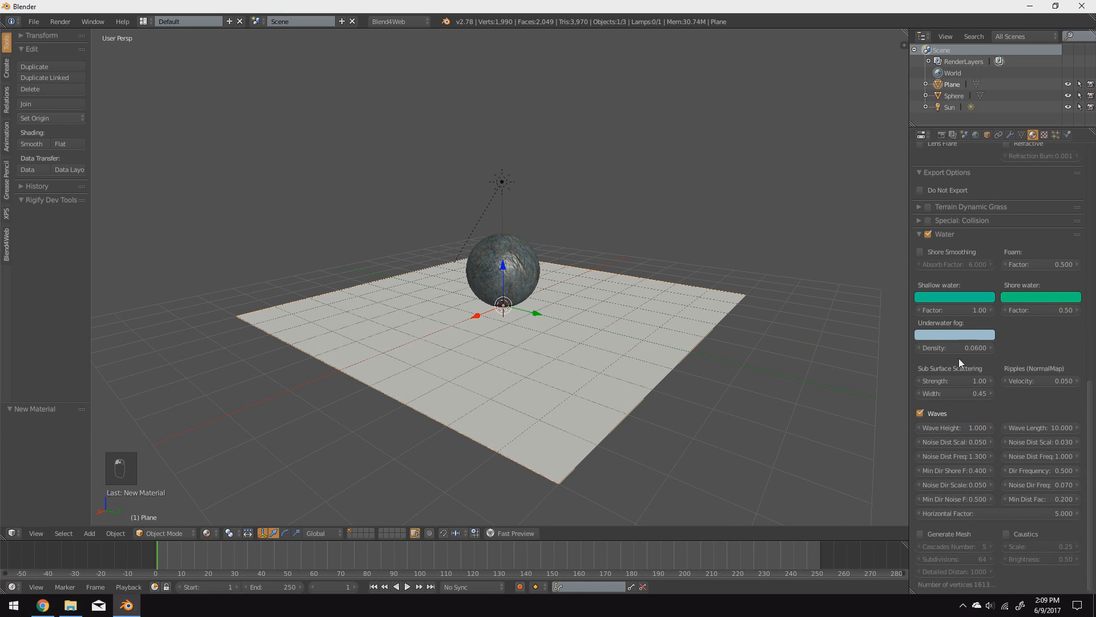
pyautogui.click(934, 531)
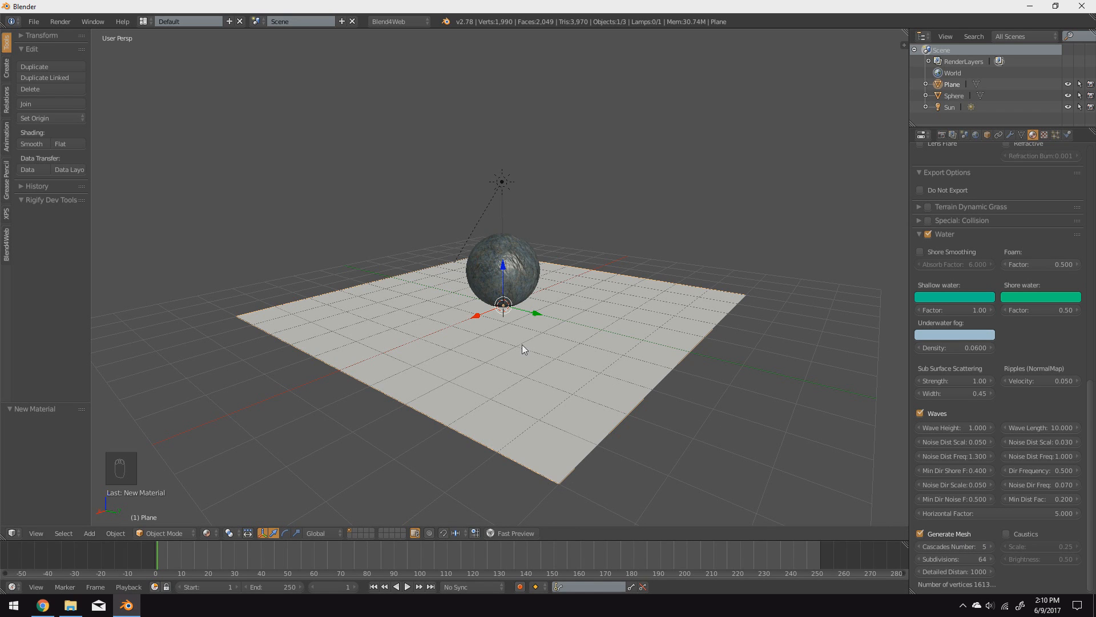
# Step: Launch a Fast Preview of the scene in the browser and examine the water waves around the sphere from several angles and distances
pyautogui.click(506, 532)
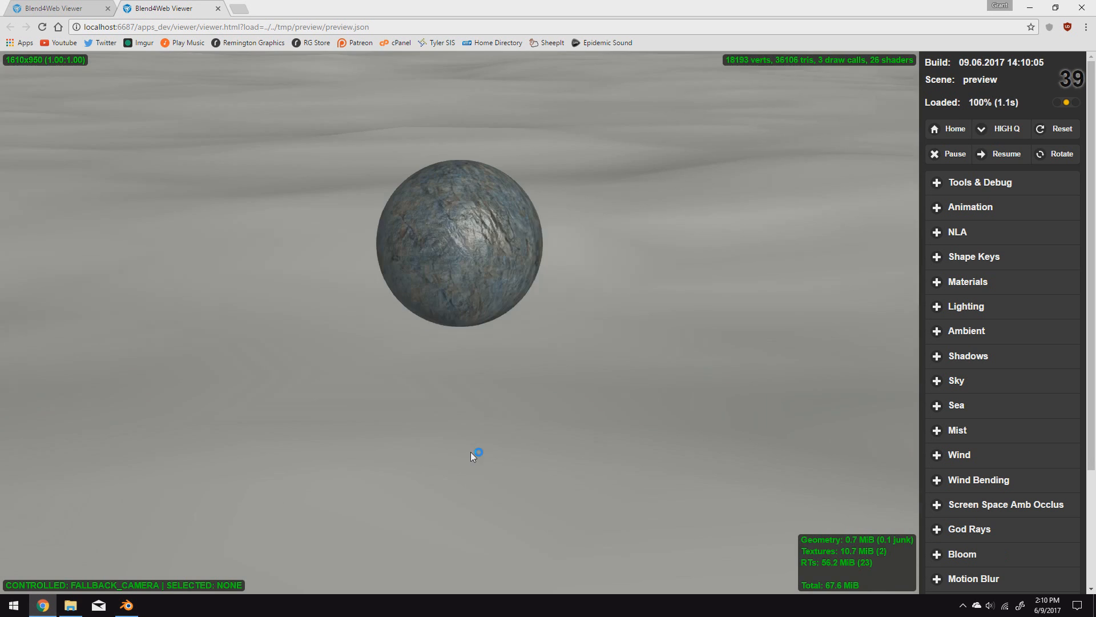
pyautogui.moveTo(513, 445); pyautogui.dragTo(684, 351)
pyautogui.scroll(-3, 684, 350)
pyautogui.moveTo(580, 388); pyautogui.dragTo(578, 437)
pyautogui.moveTo(550, 397); pyautogui.dragTo(656, 447)
pyautogui.scroll(3, 536, 436)
pyautogui.moveTo(609, 377); pyautogui.dragTo(660, 359)
pyautogui.scroll(3, 521, 313)
pyautogui.moveTo(521, 313); pyautogui.dragTo(585, 318)
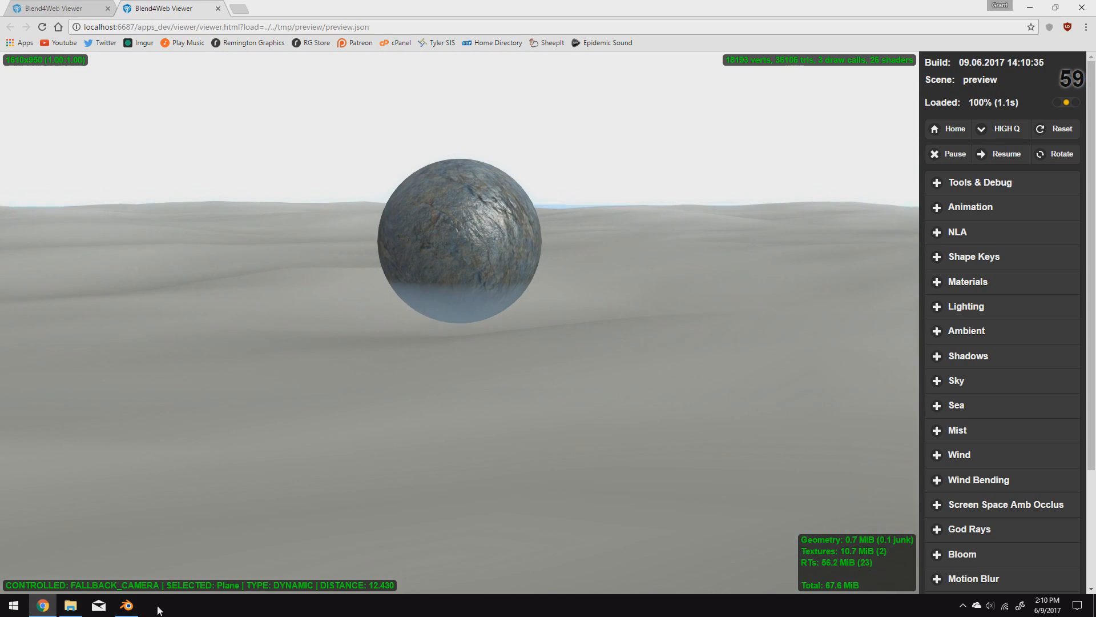
# Step: Return to Blender and review the plane's material options from the diffuse settings down to the water and wave settings
pyautogui.click(126, 605)
pyautogui.scroll(5, 1019, 413)
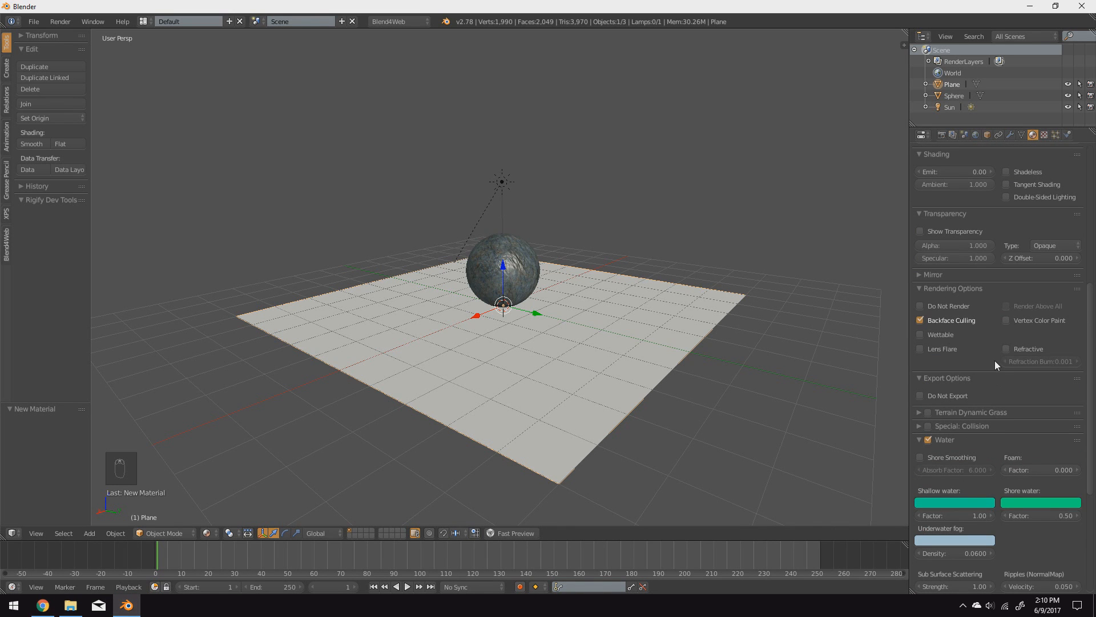
pyautogui.scroll(6, 976, 449)
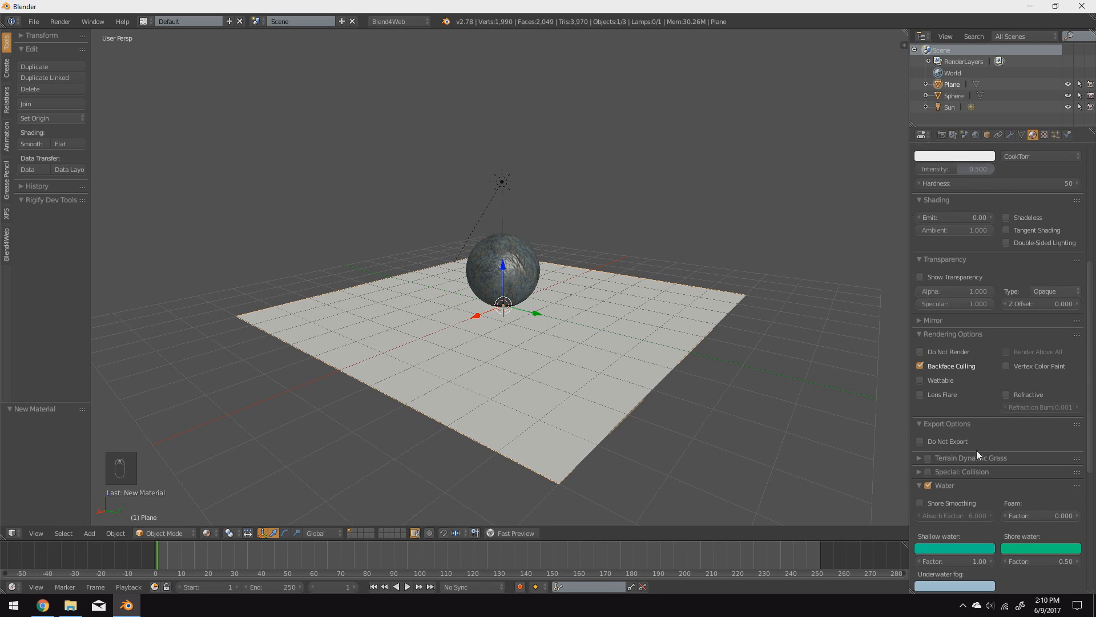
pyautogui.moveTo(721, 375); pyautogui.dragTo(635, 373, button='middle')
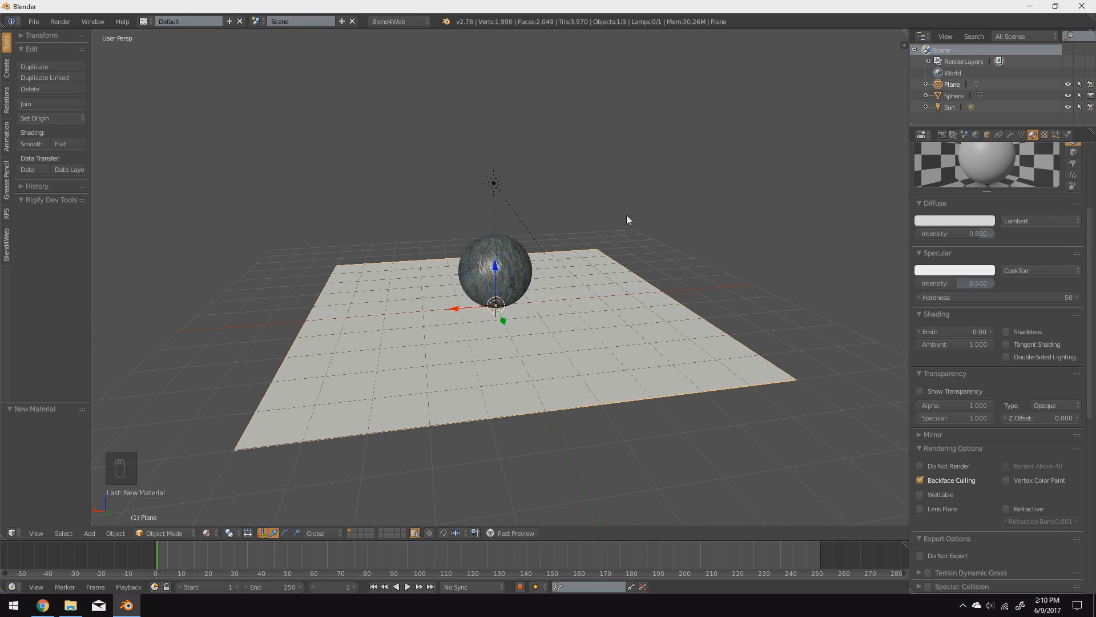
pyautogui.scroll(-14, 980, 352)
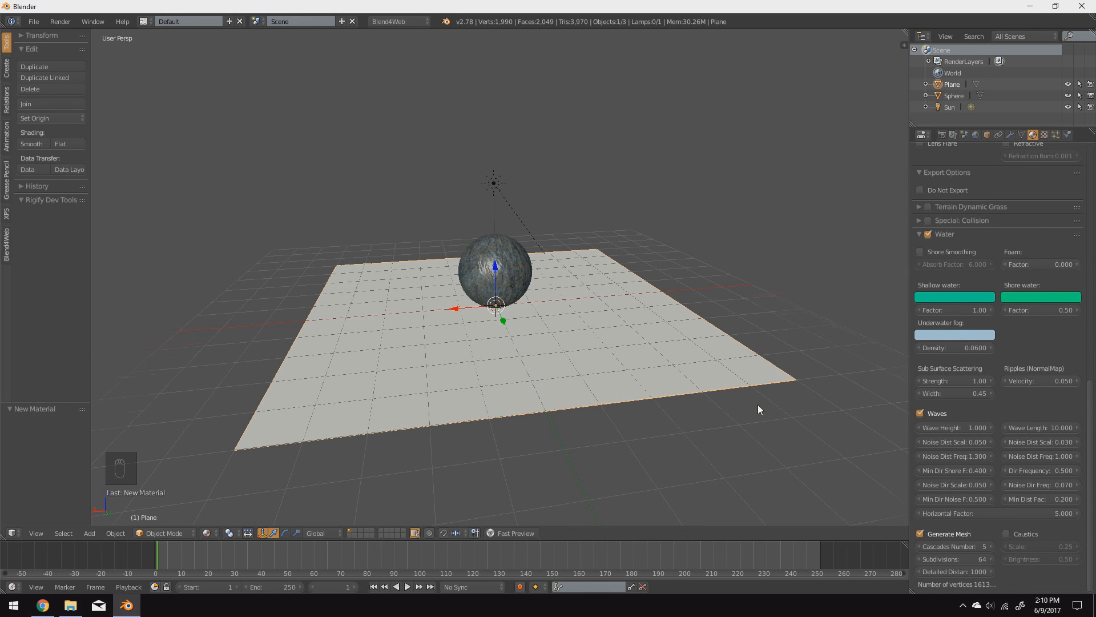
pyautogui.scroll(4, 742, 405)
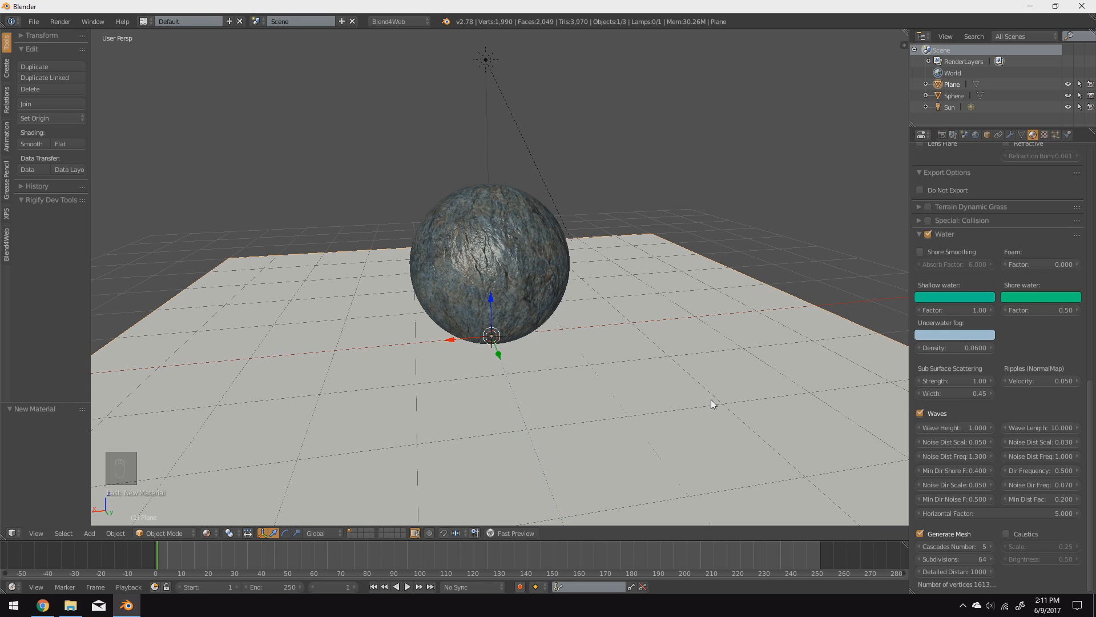
# Step: Raise the sphere about 3.37 units along the Z axis above the plane
pyautogui.rightClick(535, 273)
pyautogui.scroll(-4, 526, 239)
pyautogui.moveTo(499, 237); pyautogui.dragTo(521, 99)
pyautogui.click(116, 533)
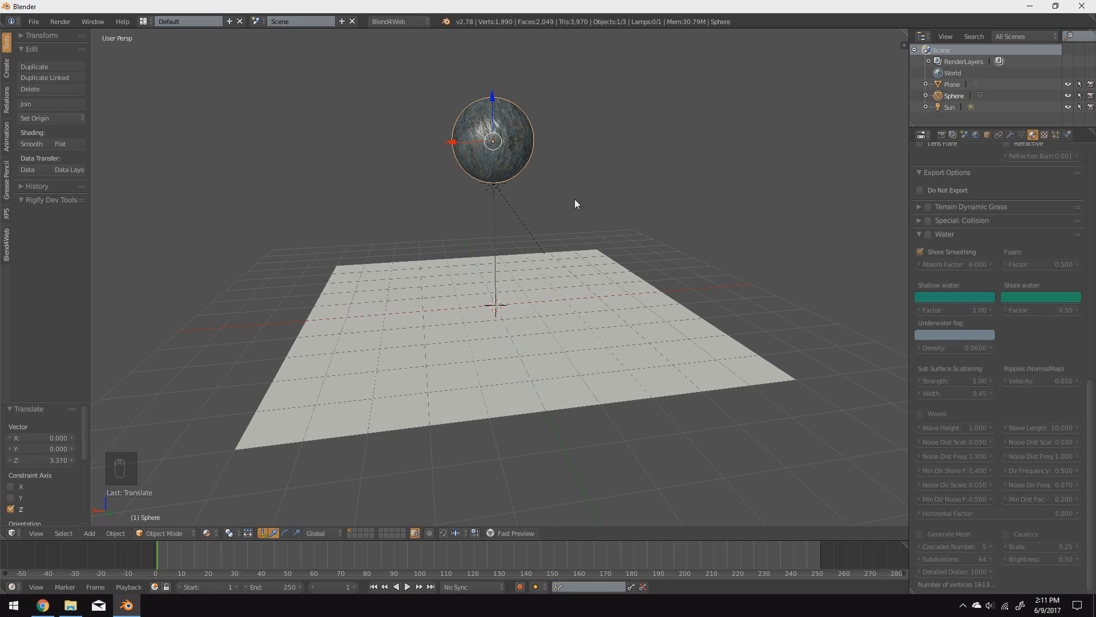
# Step: Enable Object Physics on the sphere as a Rigid Body and turn on Collision Bounds with the Sphere shape
pyautogui.click(1068, 135)
pyautogui.click(957, 186)
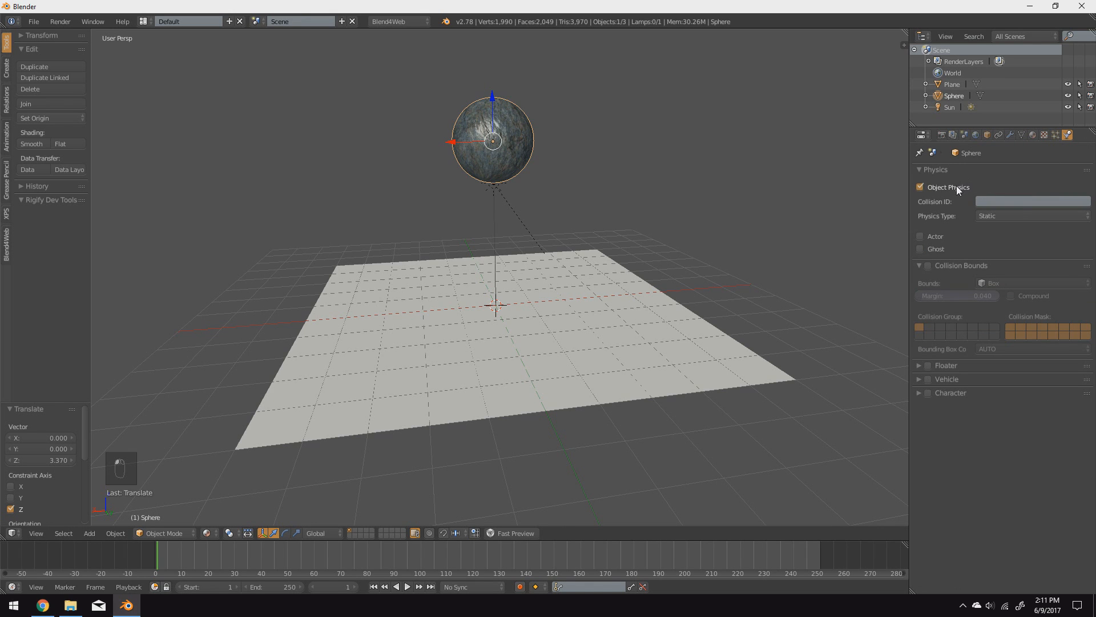
pyautogui.click(994, 217)
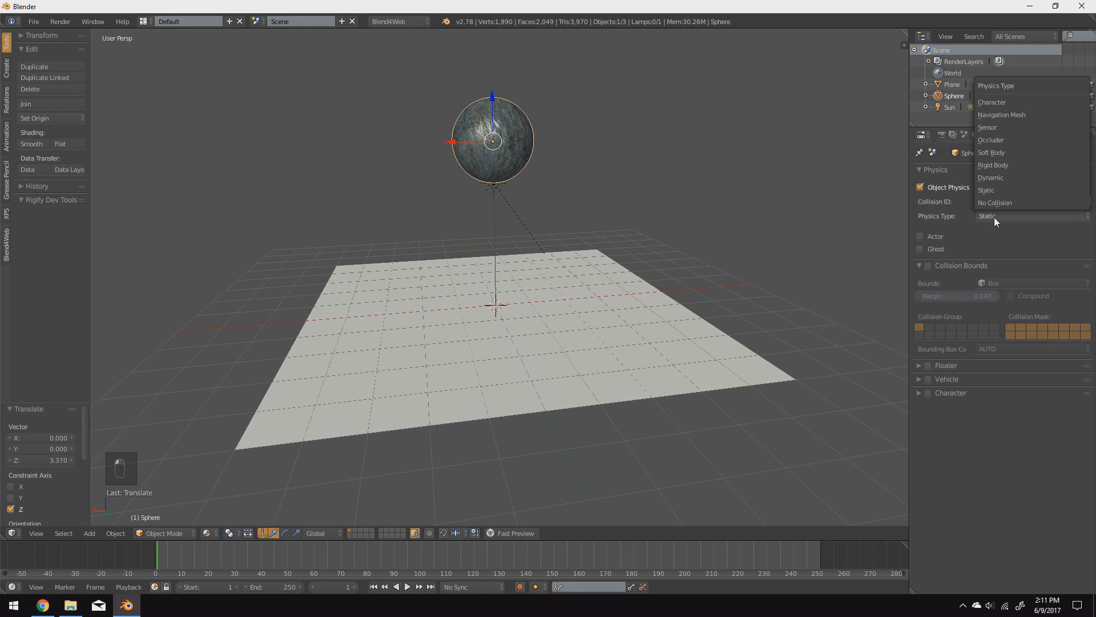
pyautogui.click(1008, 165)
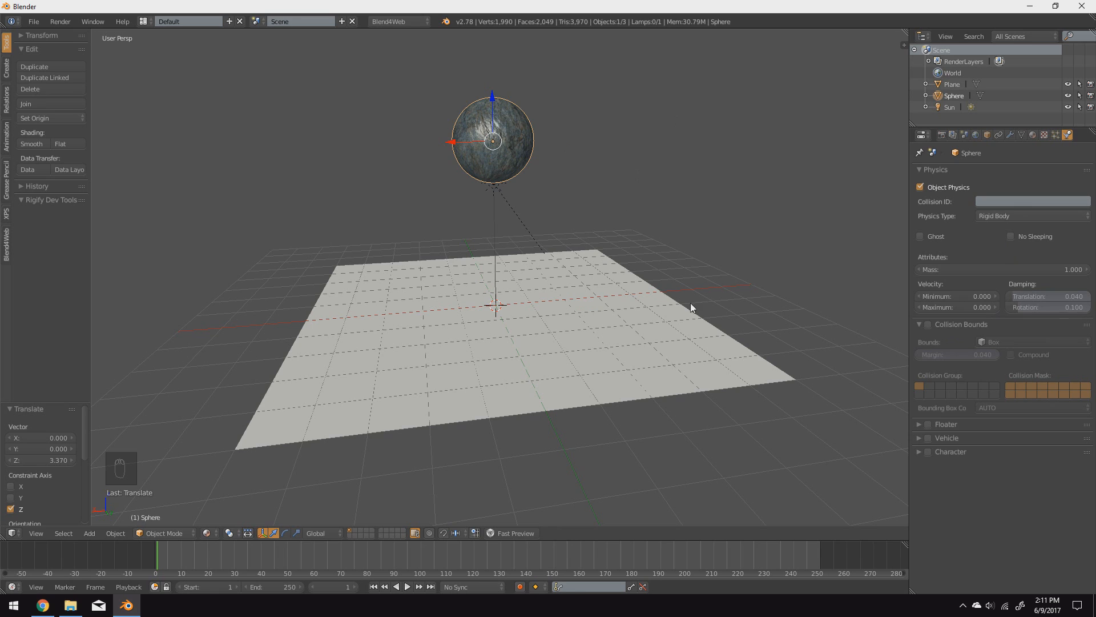
pyautogui.click(928, 324)
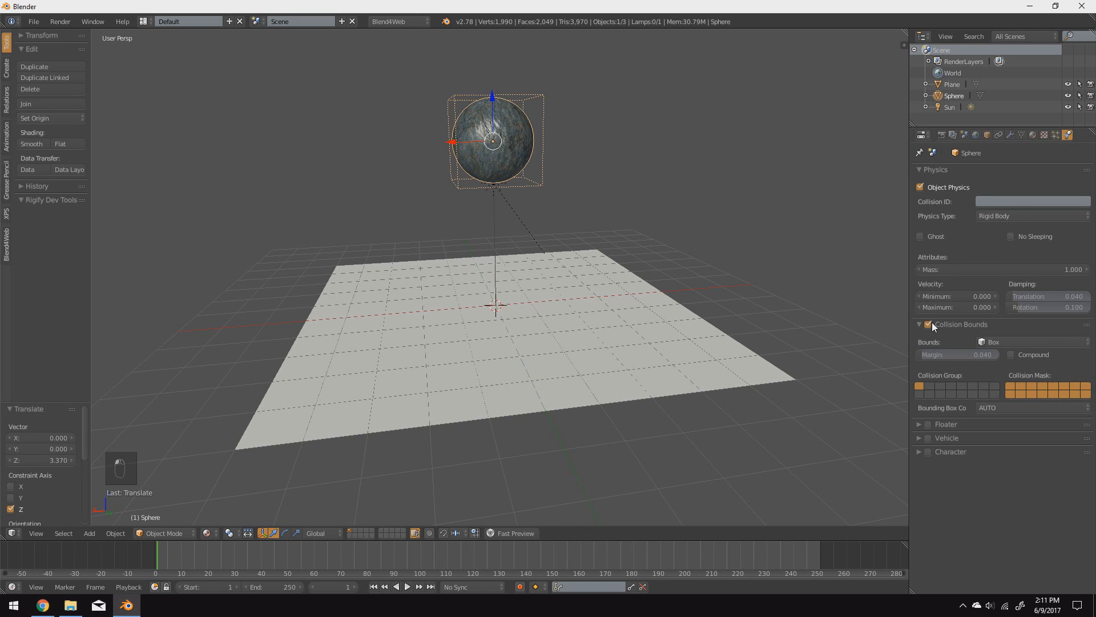
pyautogui.click(988, 341)
pyautogui.click(991, 281)
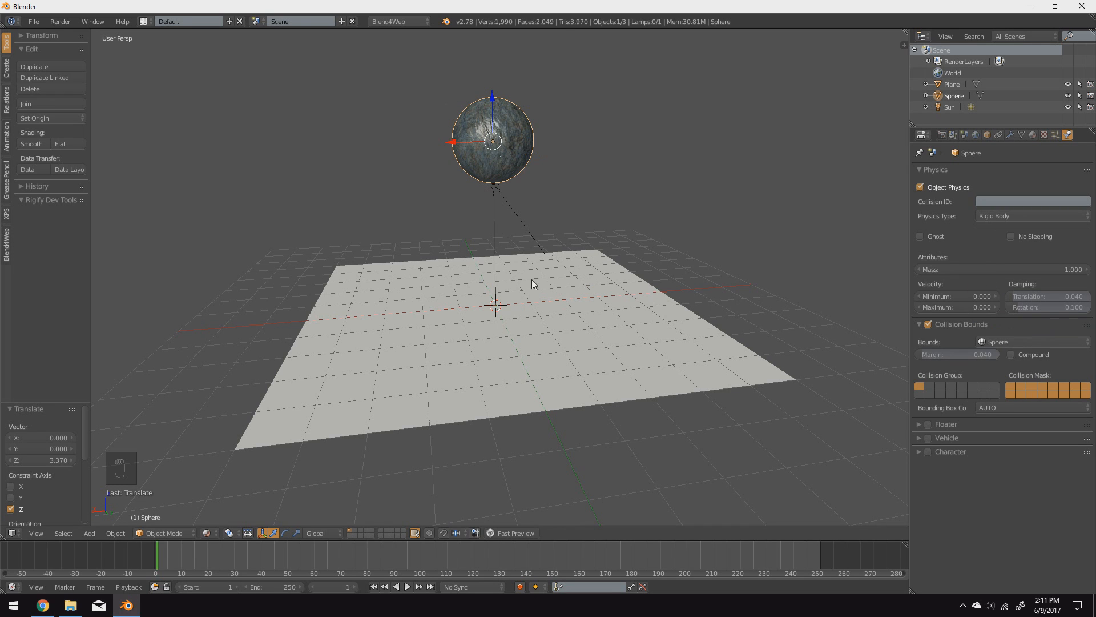
# Step: Enable Object Physics on the plane
pyautogui.rightClick(656, 313)
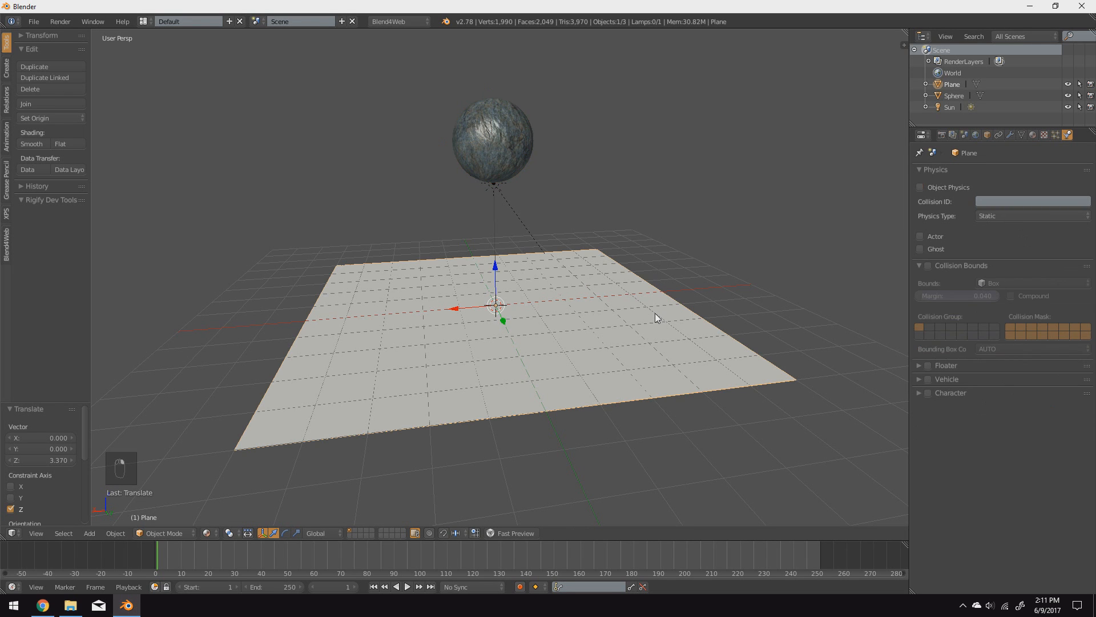
pyautogui.click(922, 187)
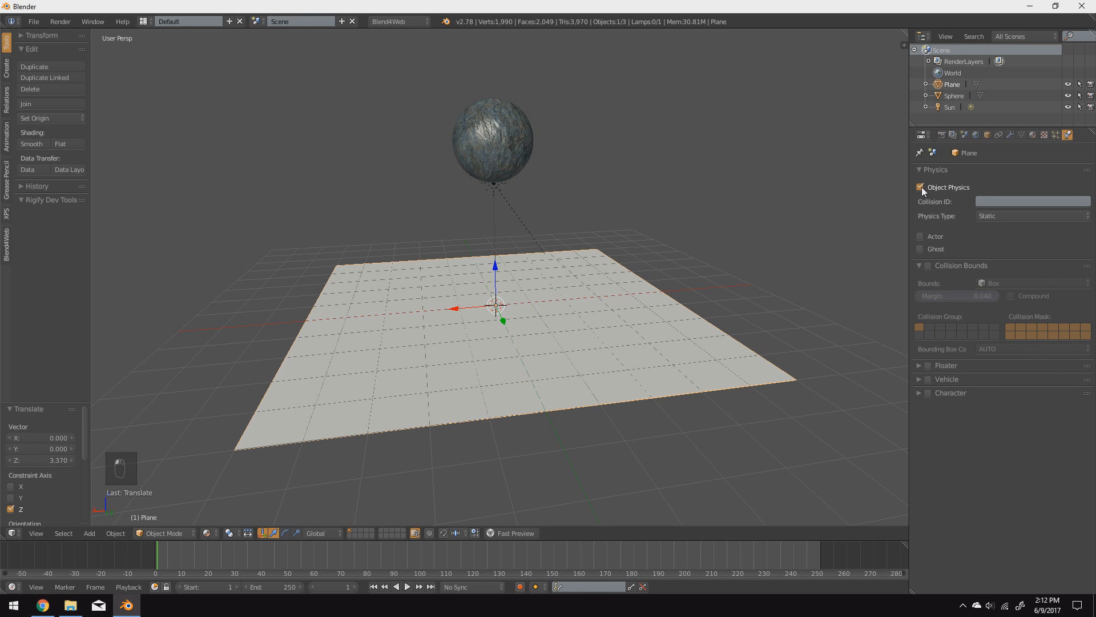
# Step: Play the animation from the start of the timeline to test the sphere's physics in Blender, and stop playback
pyautogui.click(125, 556)
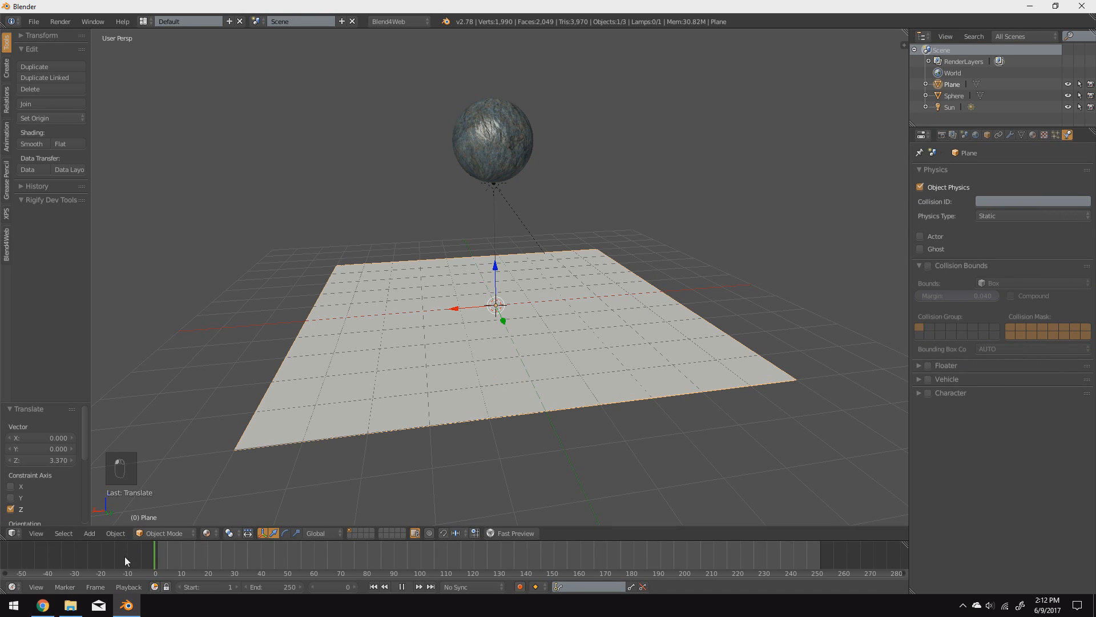
pyautogui.click(401, 587)
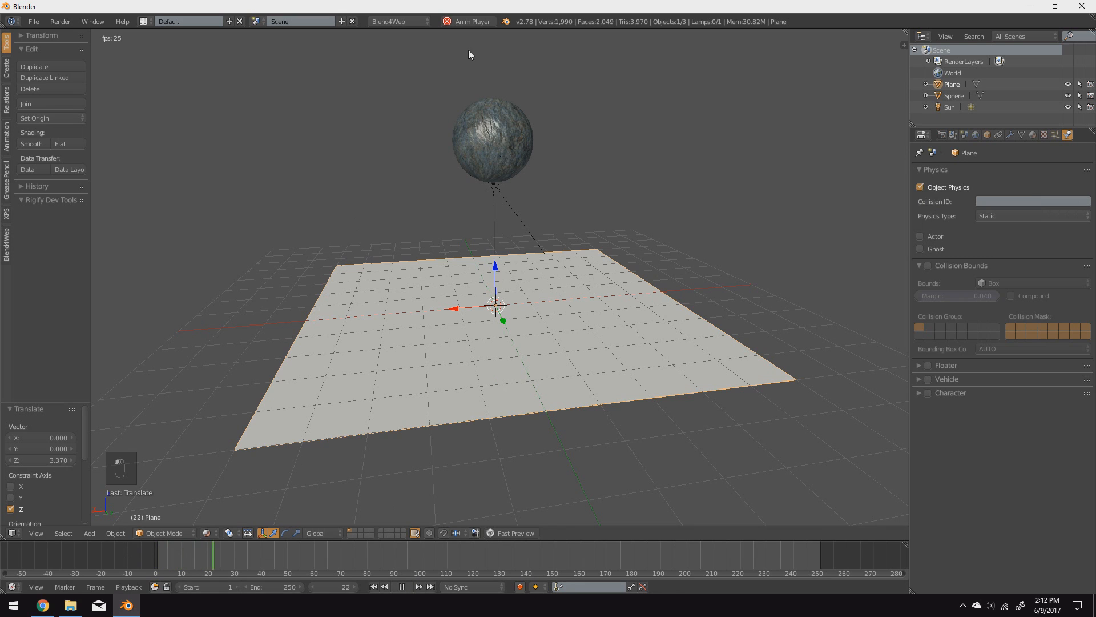
pyautogui.rightClick(490, 137)
pyautogui.hotkey('alt', 'a')
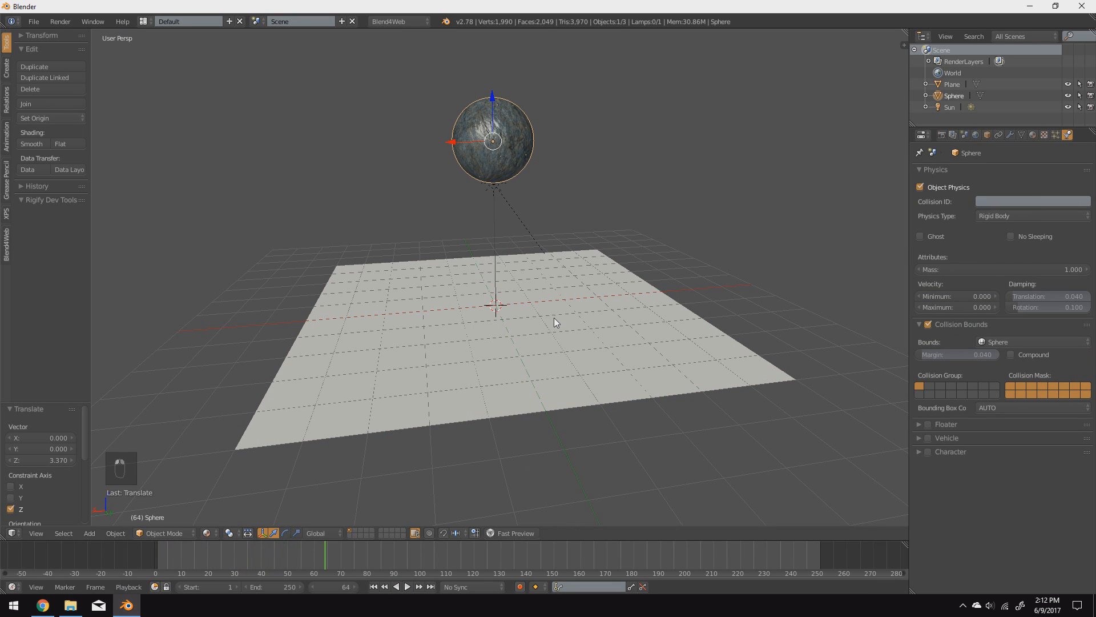
pyautogui.press('p')
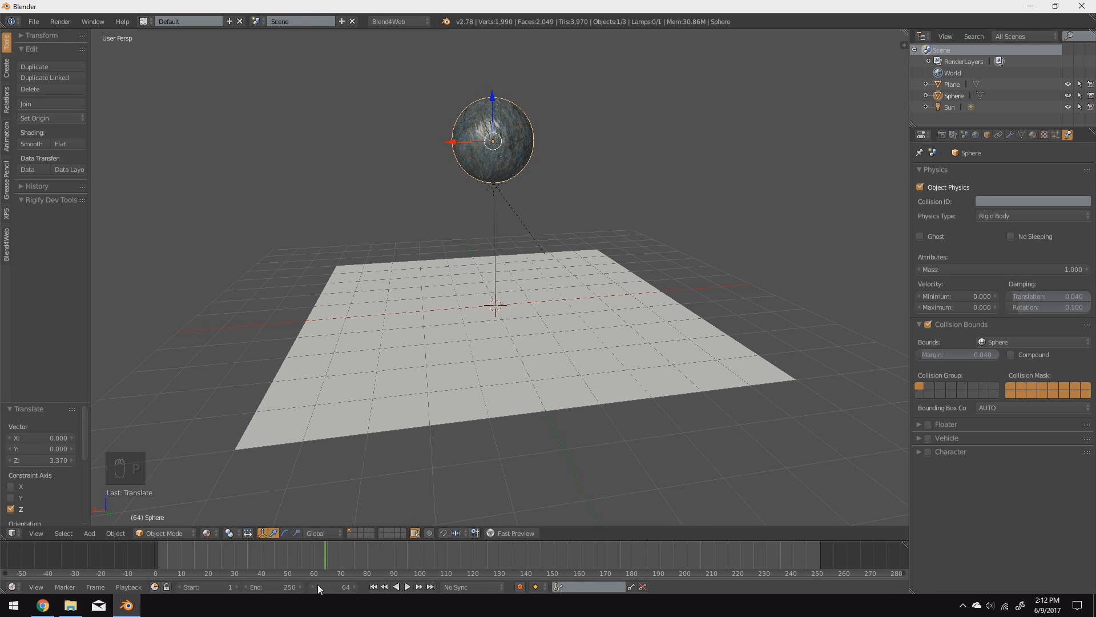
# Step: Run a fast preview of the scene and examine how the falling sphere interacts with the wavy plane
pyautogui.click(502, 533)
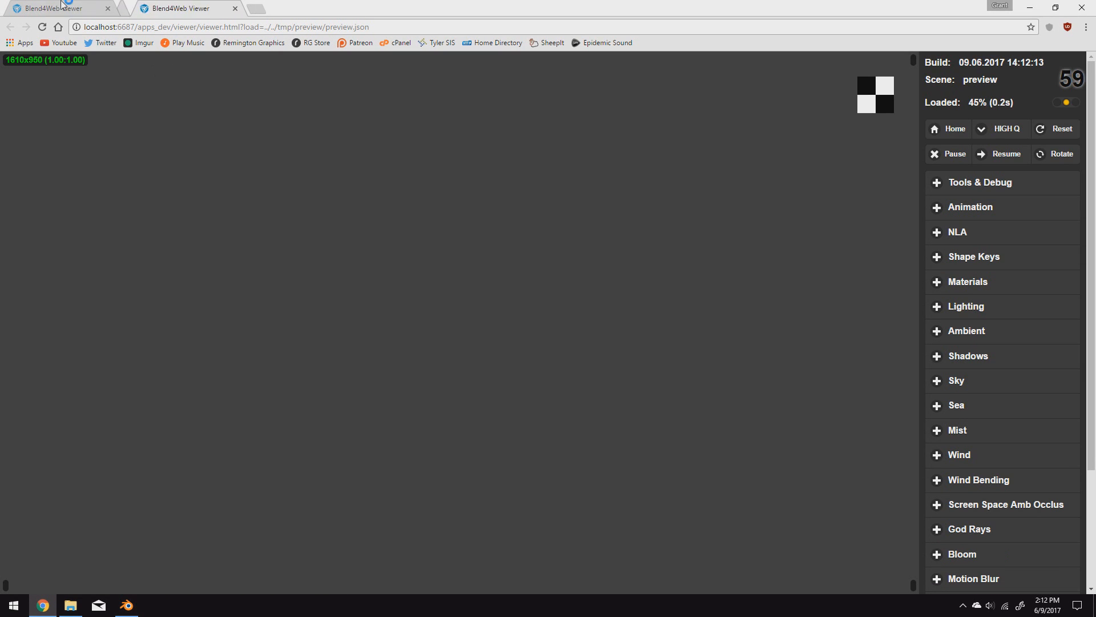
pyautogui.scroll(-4, 481, 262)
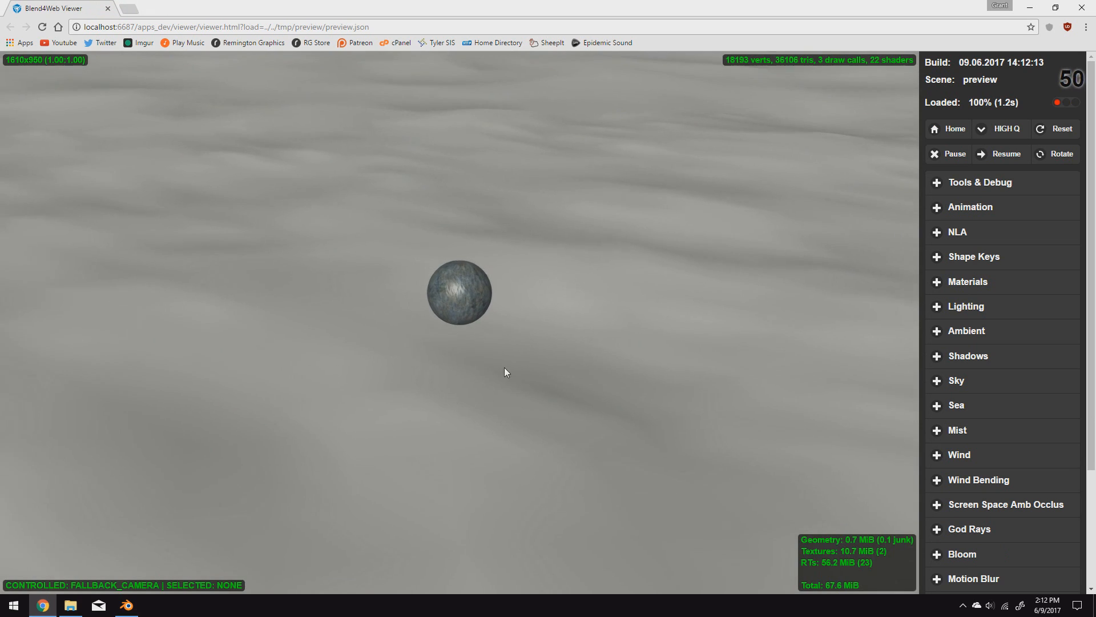
pyautogui.moveTo(494, 355); pyautogui.dragTo(512, 317)
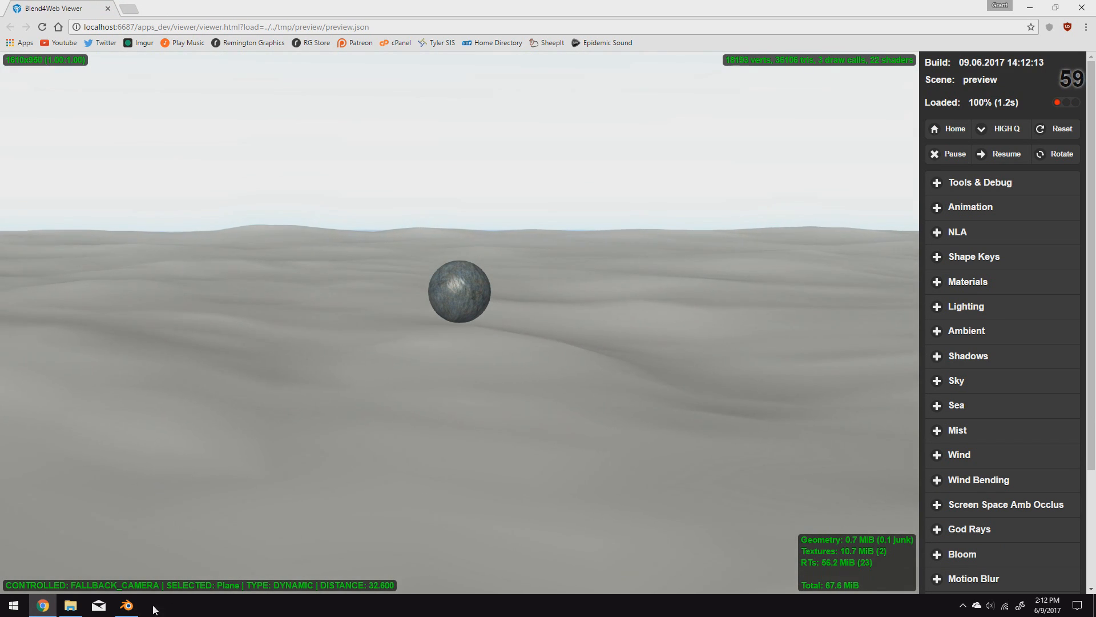
# Step: Switch back to Blender and remove the water material from the plane
pyautogui.click(126, 605)
pyautogui.click(1033, 135)
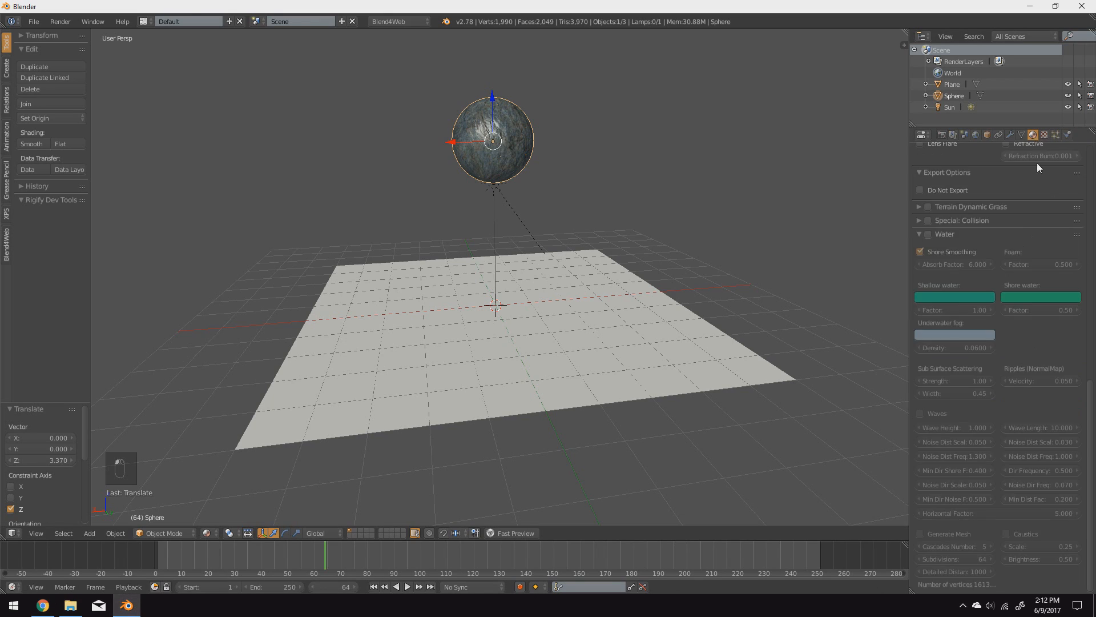
pyautogui.scroll(-3, 1060, 211)
pyautogui.scroll(9, 1053, 231)
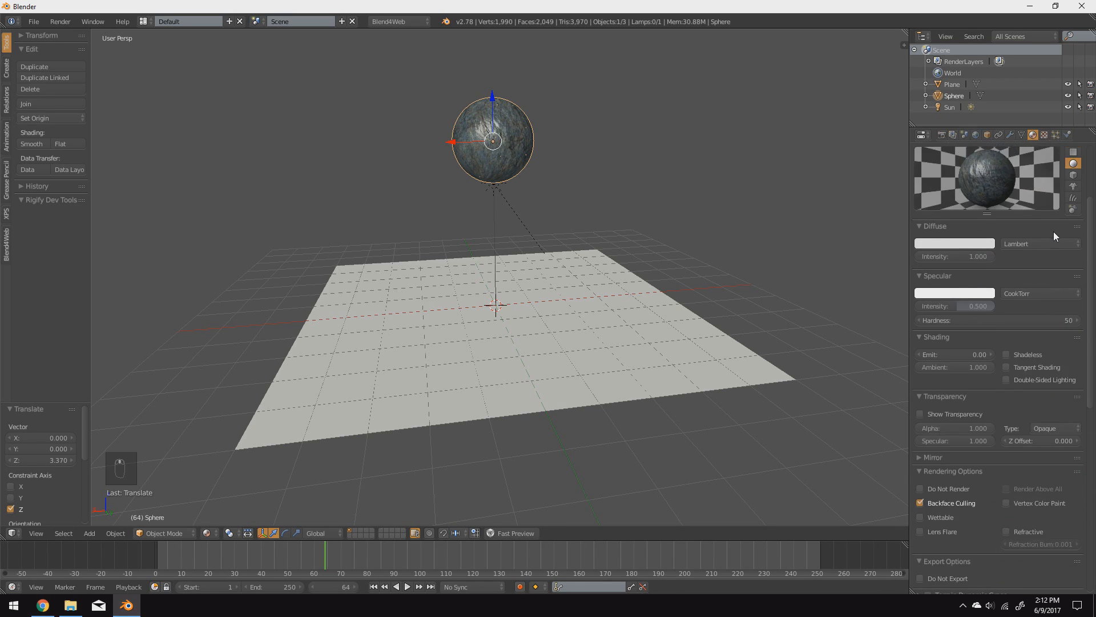
pyautogui.rightClick(492, 318)
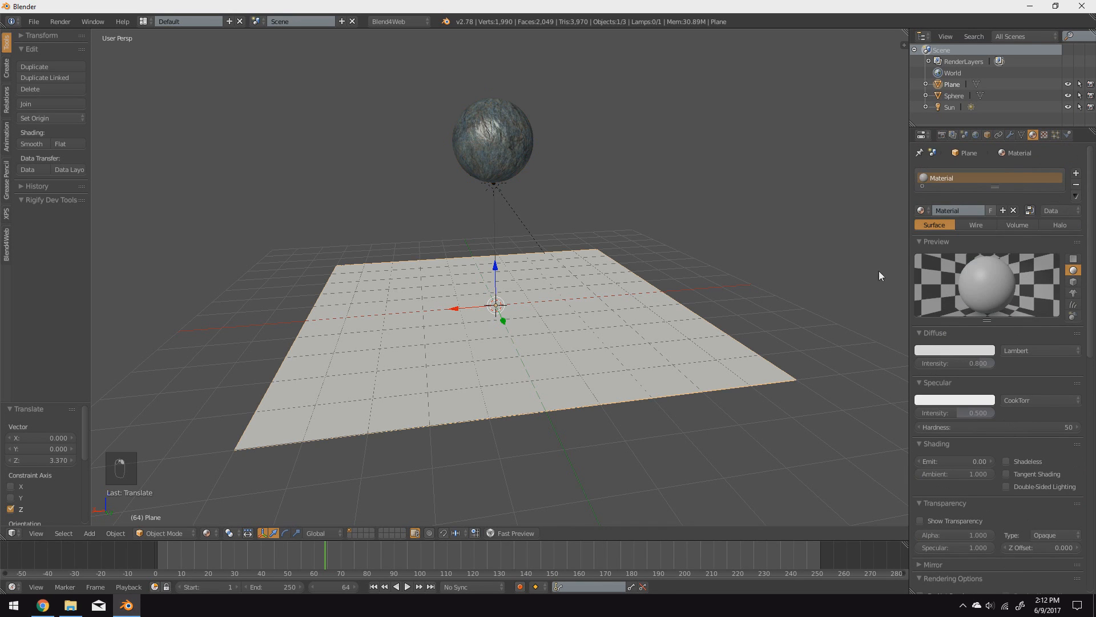
pyautogui.click(1076, 184)
# Step: Run the fast preview again and examine the sphere dropping onto the plain plane from several angles
pyautogui.click(508, 533)
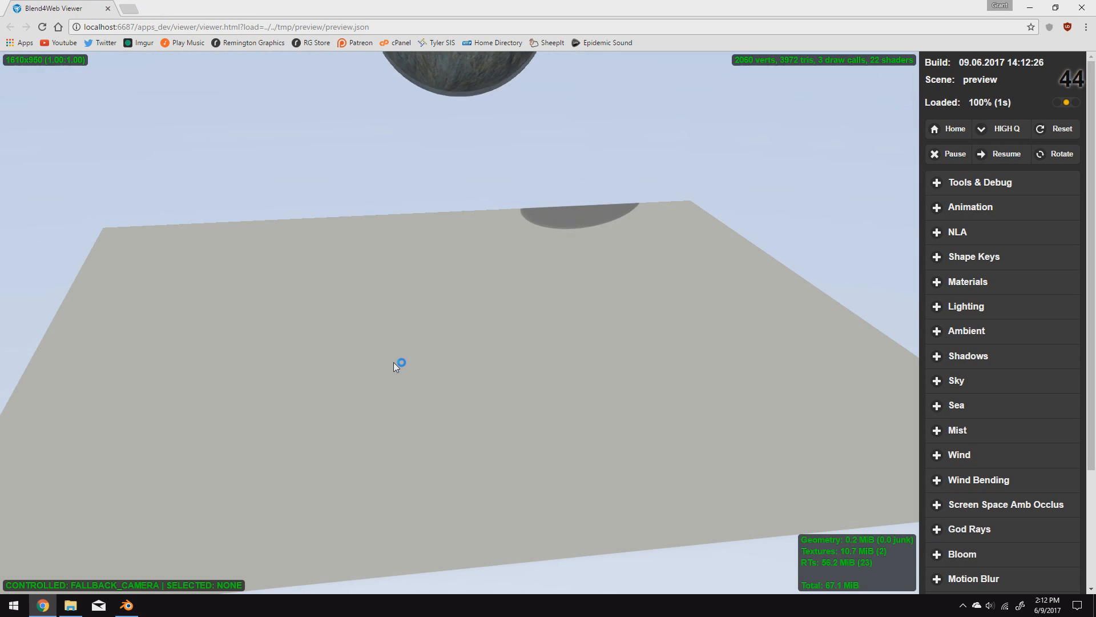
pyautogui.scroll(-3, 395, 361)
pyautogui.moveTo(534, 411); pyautogui.dragTo(509, 359)
pyautogui.scroll(5, 519, 362)
pyautogui.moveTo(587, 318); pyautogui.dragTo(576, 368)
pyautogui.scroll(-5, 553, 378)
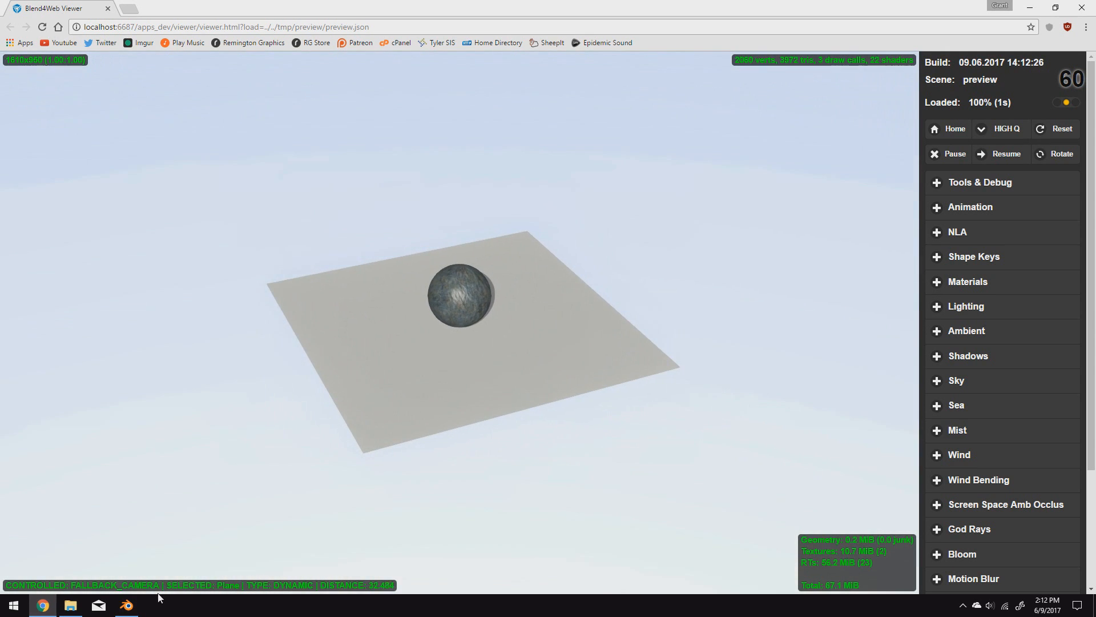
# Step: Switch back to Blender and tilt the plane about 14 degrees around the Y axis
pyautogui.hotkey('alt', 'Tab')
pyautogui.press('r')
pyautogui.press('y')
pyautogui.click(698, 275)
# Step: Preview the tilted plane to check how the sphere moves on it, and close the preview
pyautogui.click(504, 534)
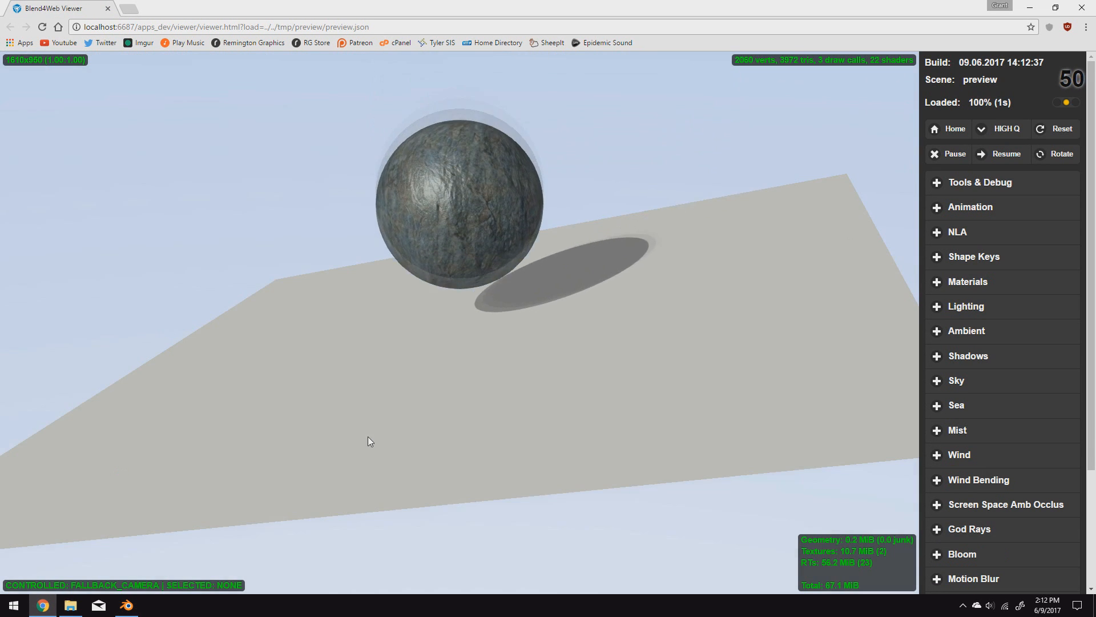
pyautogui.moveTo(368, 436); pyautogui.dragTo(525, 379)
pyautogui.scroll(-6, 374, 450)
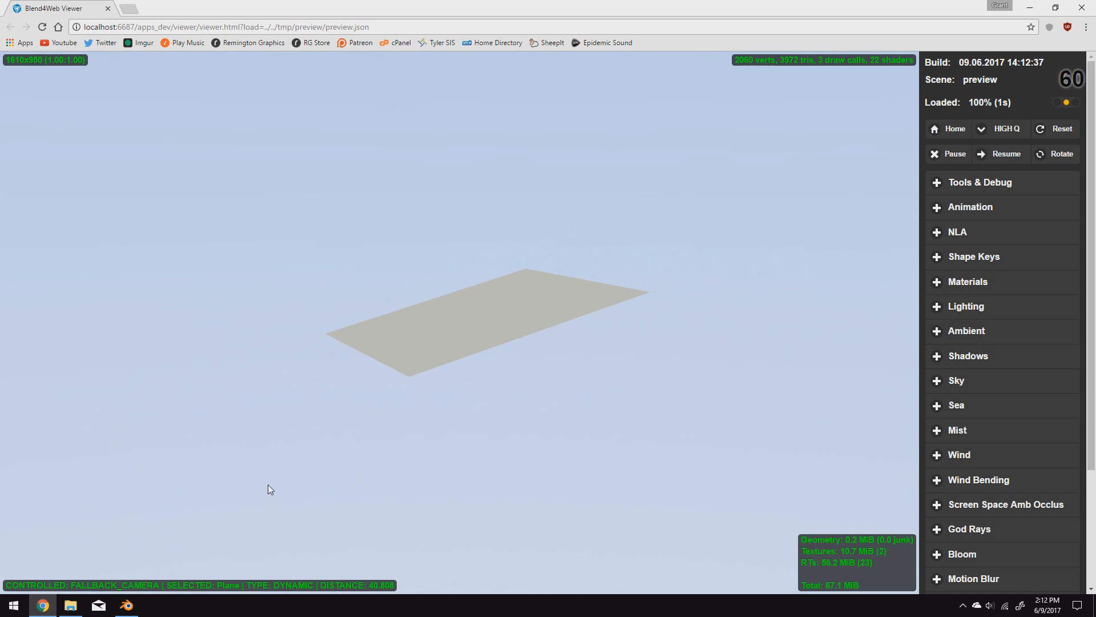
pyautogui.middleClick(75, 3)
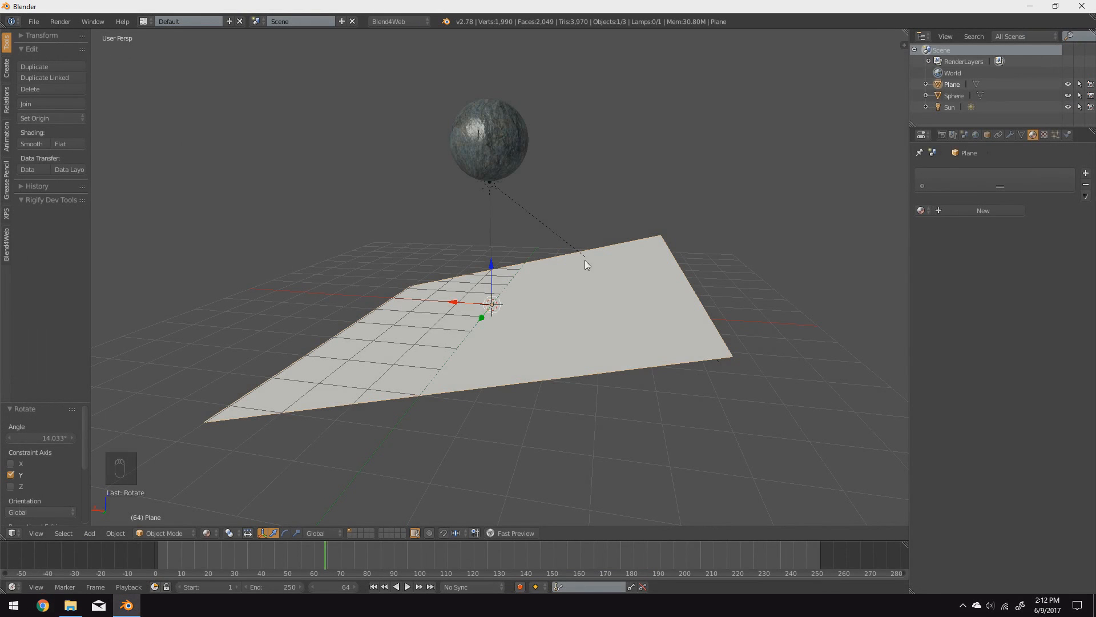
pyautogui.press('s')
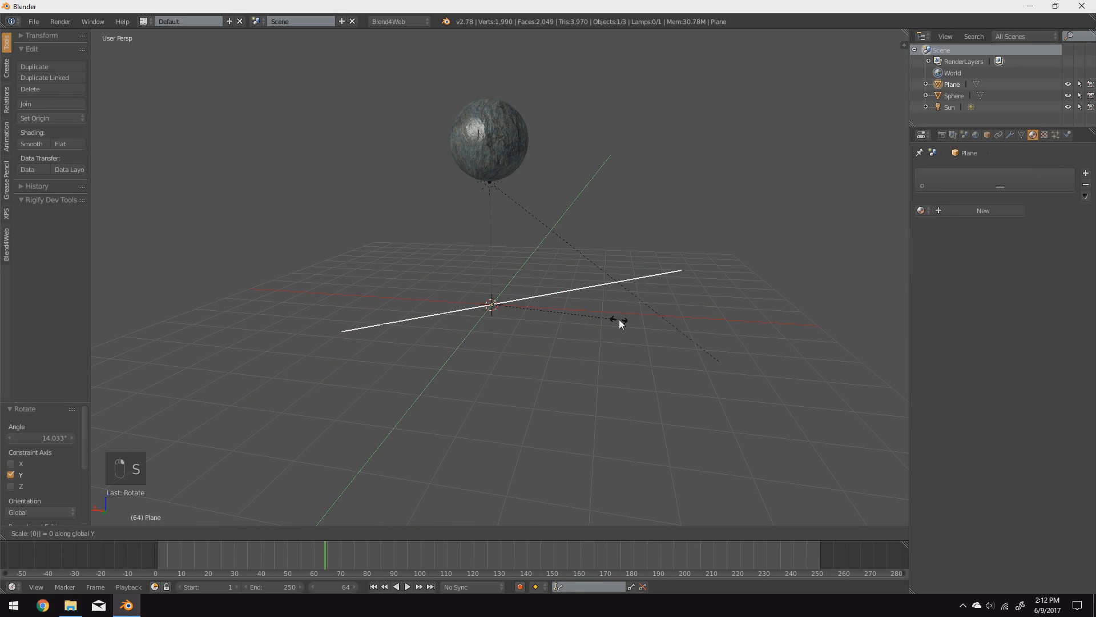
pyautogui.hotkey('ctrl', 'z')
pyautogui.write('0')
pyautogui.press('Return')
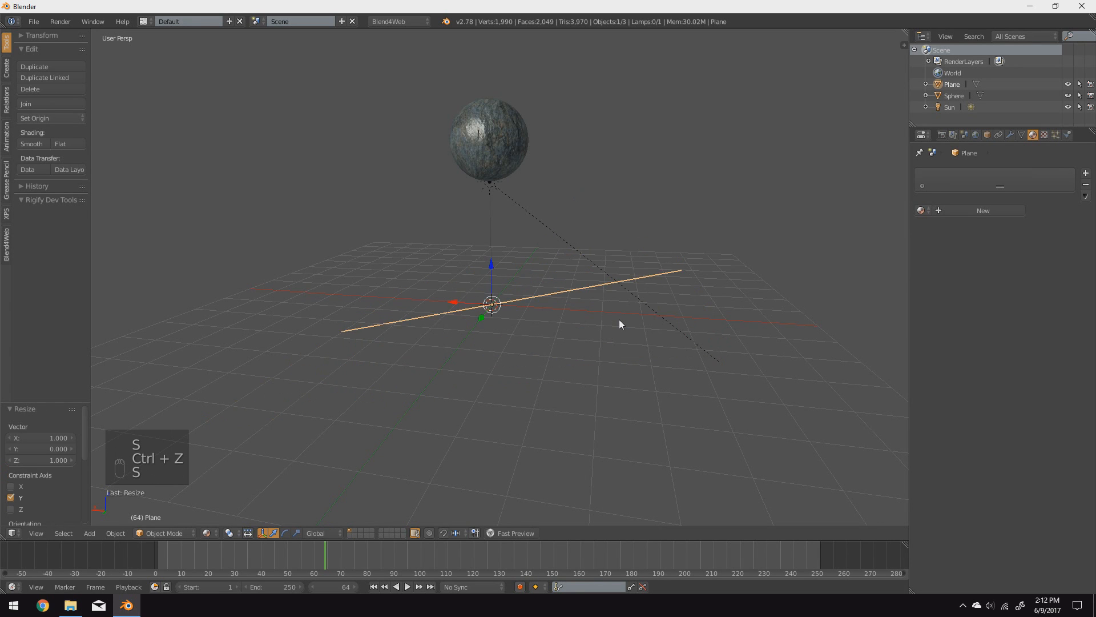
pyautogui.hotkey('ctrl', 'z')
# Step: Set the plane's Y rotation to 0 degrees
pyautogui.click(987, 135)
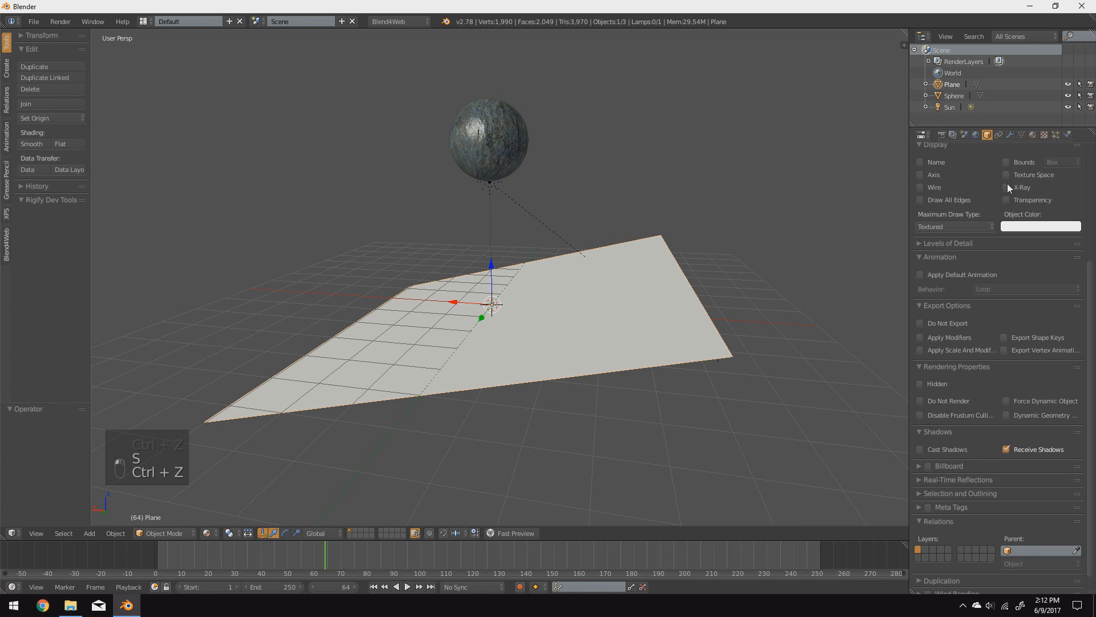
pyautogui.scroll(5, 995, 313)
pyautogui.click(1000, 230)
pyautogui.write('0')
pyautogui.press('Return')
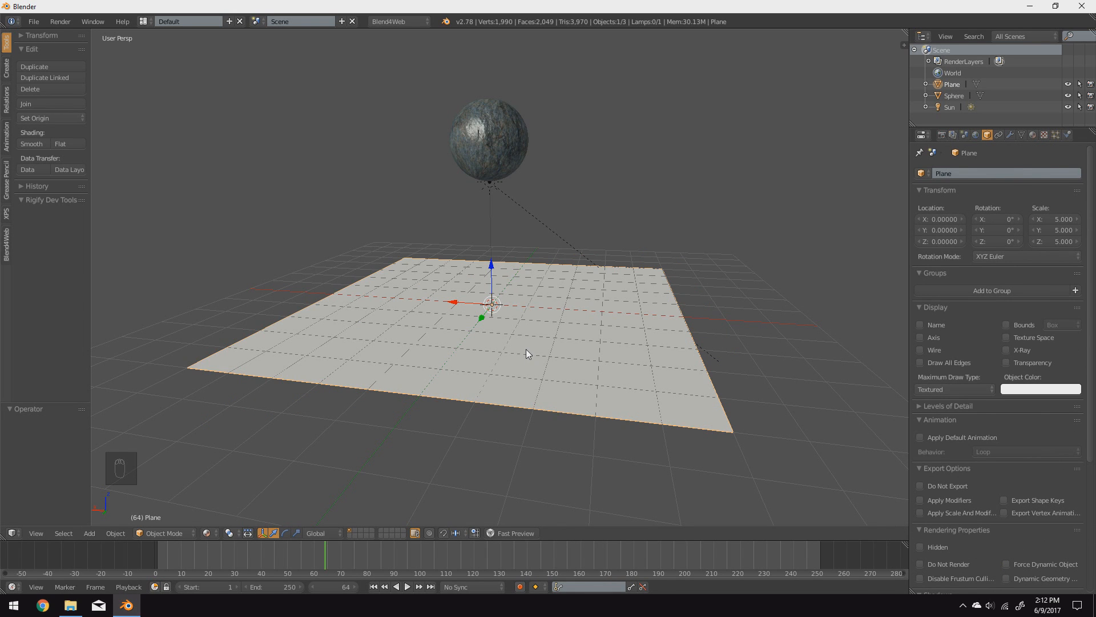
# Step: Raise the sphere about 1.77 units along Z and shift it about 3.19 units along X
pyautogui.rightClick(489, 121)
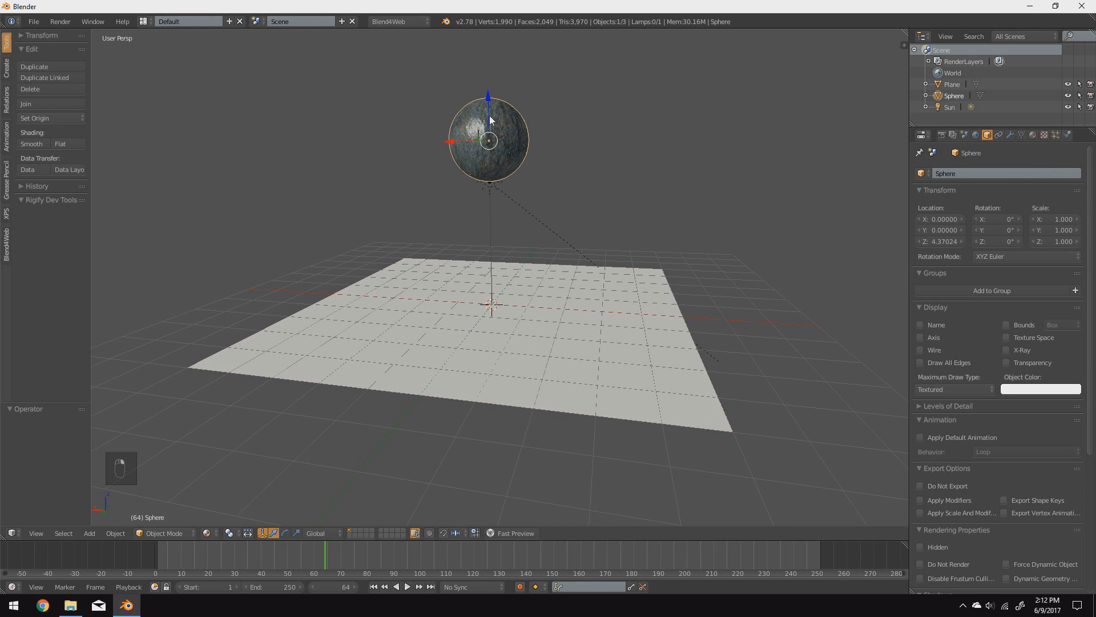
pyautogui.press('g')
pyautogui.press('z')
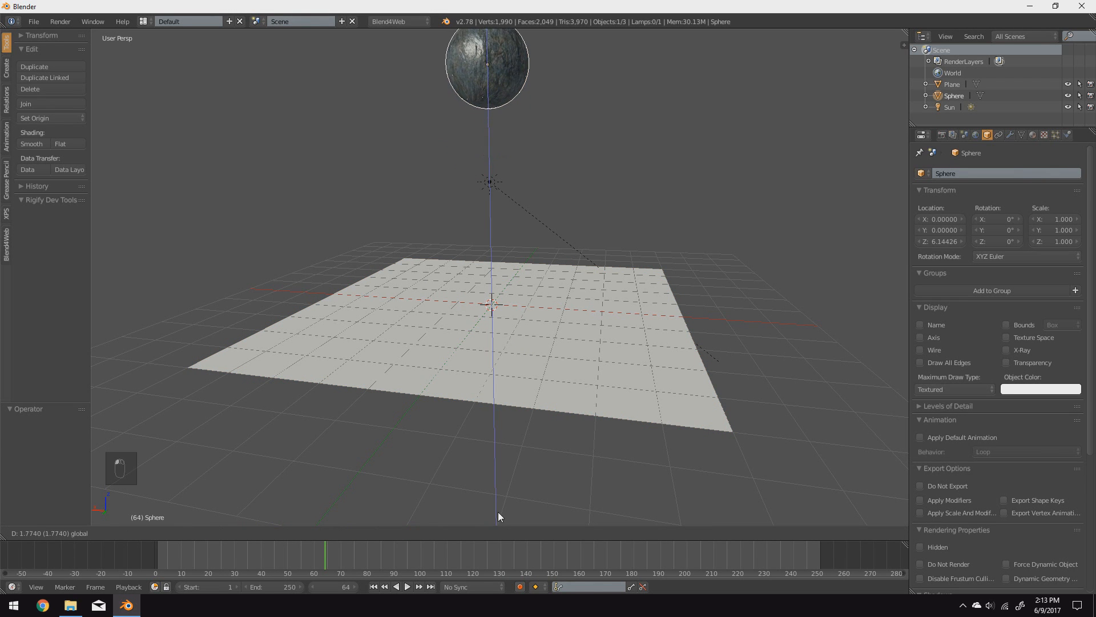
pyautogui.click(498, 509)
pyautogui.moveTo(498, 455); pyautogui.dragTo(483, 238, button='middle')
pyautogui.press('g')
pyautogui.press('x')
pyautogui.click(348, 160)
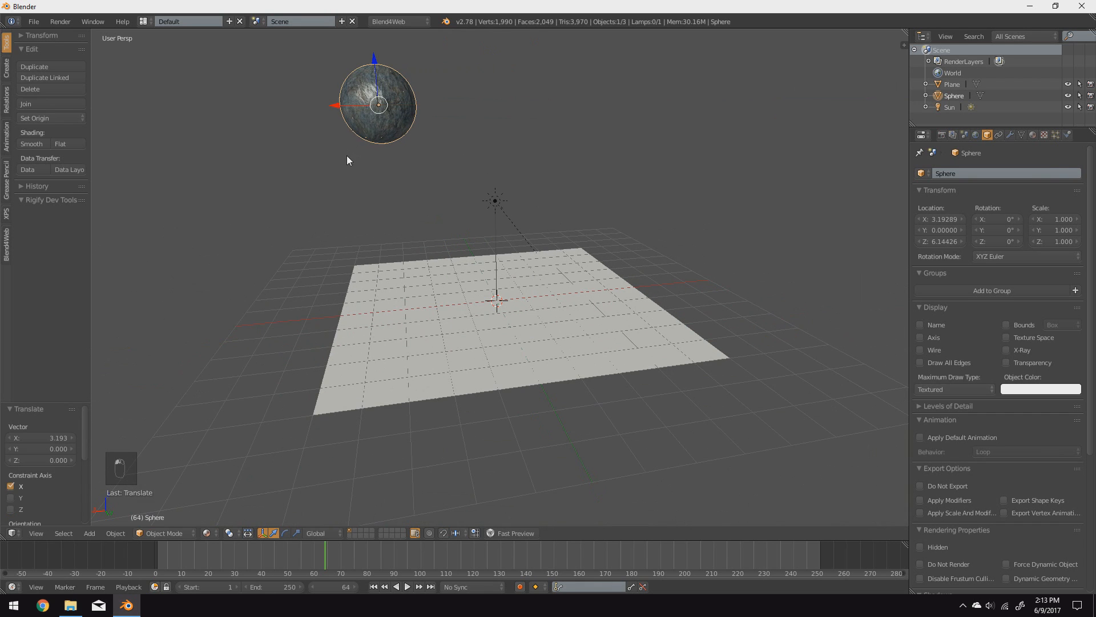
# Step: Add a cube mesh and flatten it along the Z axis into a slab
pyautogui.hotkey('shift', 'a')
pyautogui.moveTo(364, 203)
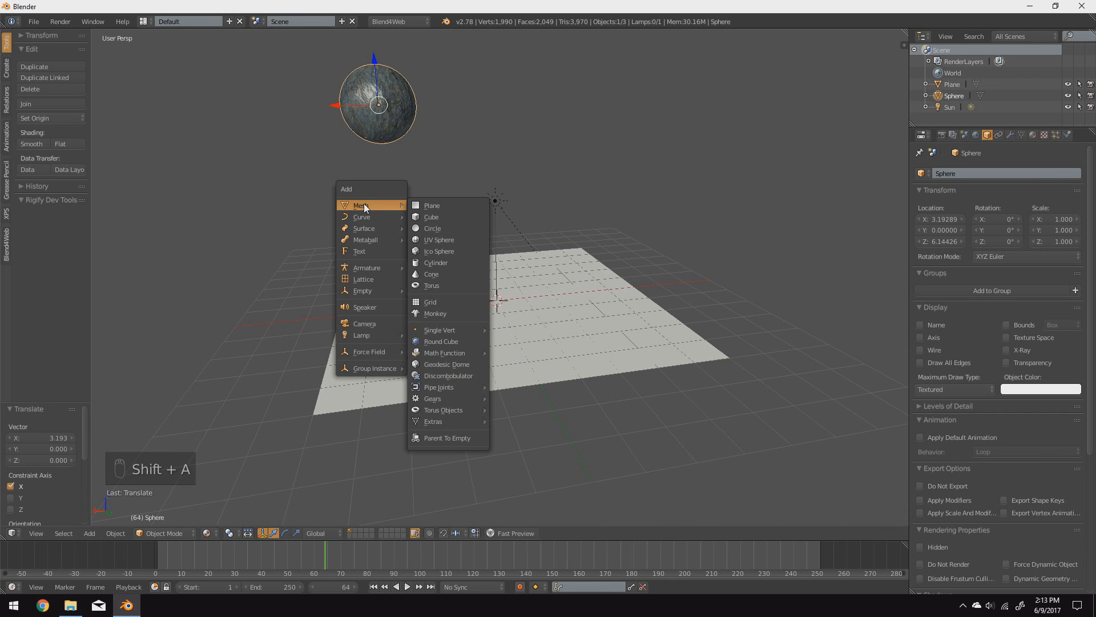
pyautogui.click(433, 216)
pyautogui.moveTo(591, 317); pyautogui.dragTo(580, 293, button='middle')
pyautogui.press('s')
pyautogui.press('z')
pyautogui.click(496, 271)
# Step: Move the slab along X to about 5.57, raise it, and thin its Z scale to about 0.18
pyautogui.moveTo(456, 301); pyautogui.dragTo(282, 288)
pyautogui.moveTo(323, 258); pyautogui.dragTo(320, 169)
pyautogui.press('s')
pyautogui.press('z')
pyautogui.click(426, 188)
# Step: Stretch the slab along X to a scale of about 3.92 and raise it about 1.7 units along Z
pyautogui.moveTo(385, 267); pyautogui.dragTo(465, 308, button='middle')
pyautogui.press('s')
pyautogui.press('x')
pyautogui.click(657, 272)
pyautogui.scroll(-3, 416, 313)
pyautogui.moveTo(444, 207); pyautogui.dragTo(453, 176)
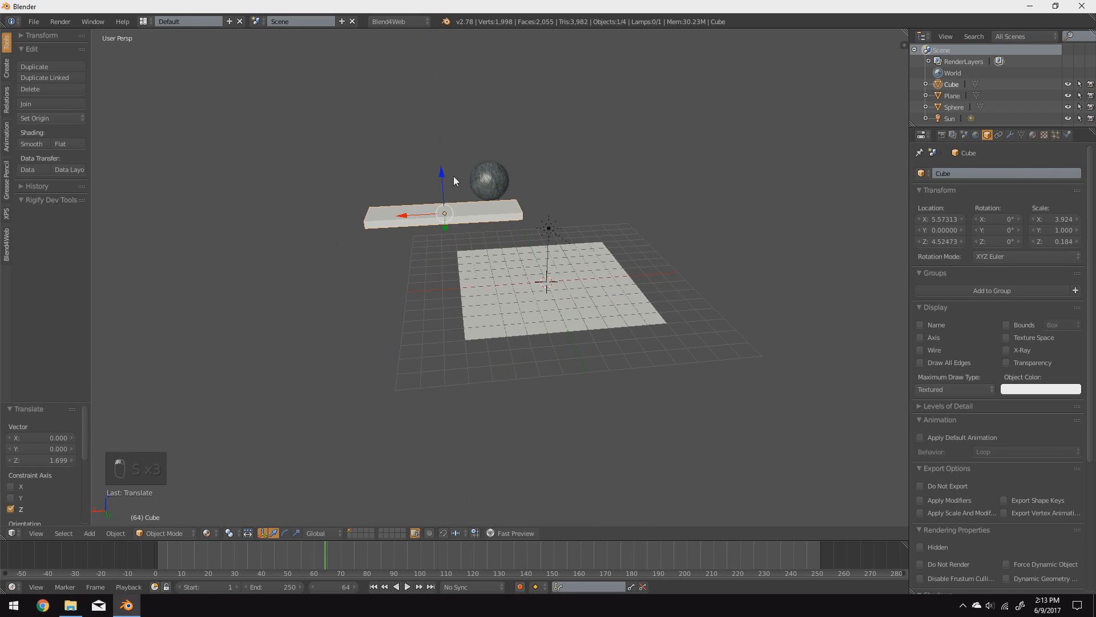
# Step: Tilt the slab about 11 degrees down toward the plane and reposition the sphere above its raised end
pyautogui.press('r')
pyautogui.click(593, 198)
pyautogui.rightClick(479, 177)
pyautogui.moveTo(463, 181); pyautogui.dragTo(353, 173)
pyautogui.moveTo(377, 133); pyautogui.dragTo(380, 112)
# Step: Add a second cube at the plane's centre and flatten it along Z into a thin plate
pyautogui.rightClick(485, 211)
pyautogui.scroll(3, 519, 262)
pyautogui.hotkey('shift', 'a')
pyautogui.click(561, 278)
pyautogui.moveTo(594, 304); pyautogui.dragTo(554, 302, button='middle')
pyautogui.press('s')
pyautogui.middleClick(578, 257)
pyautogui.click(571, 303)
pyautogui.press('r')
pyautogui.middleClick(649, 215)
pyautogui.click(674, 252)
pyautogui.hotkey('ctrl', 'z')
# Step: Rotate the thin plate 90 degrees around Y and move it onto the slab as an upright gate in the sphere's path
pyautogui.press('r')
pyautogui.middleClick(616, 206)
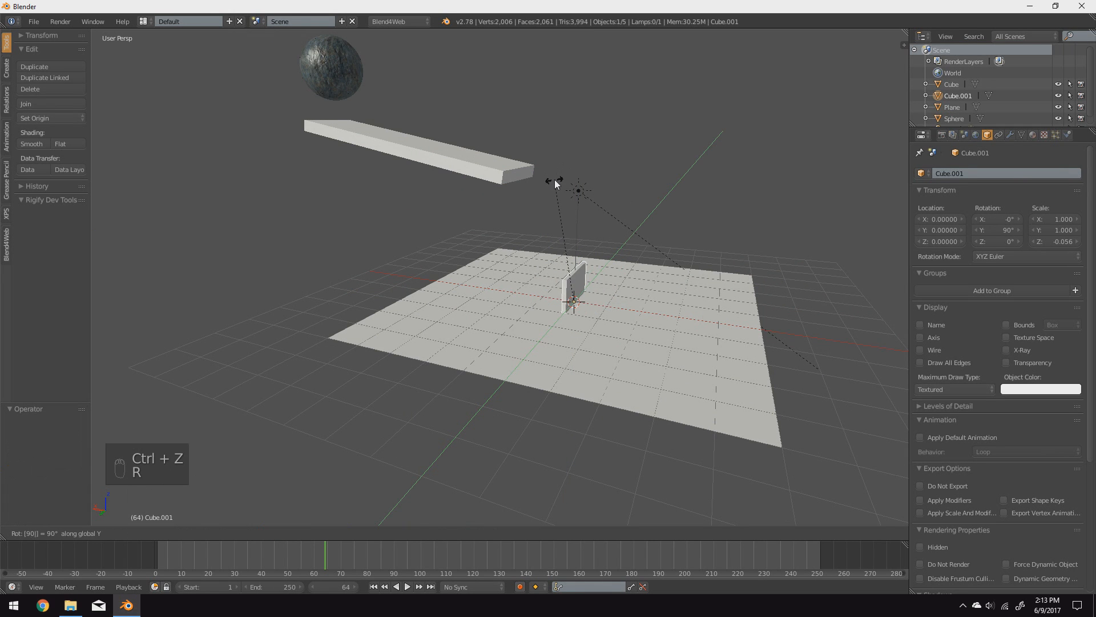
pyautogui.press('Return')
pyautogui.moveTo(576, 269); pyautogui.dragTo(392, 165)
pyautogui.moveTo(392, 165); pyautogui.dragTo(411, 148, button='middle')
pyautogui.moveTo(459, 116); pyautogui.dragTo(451, 83)
# Step: Set the slab's X and Z rotation to 0 degrees
pyautogui.rightClick(426, 130)
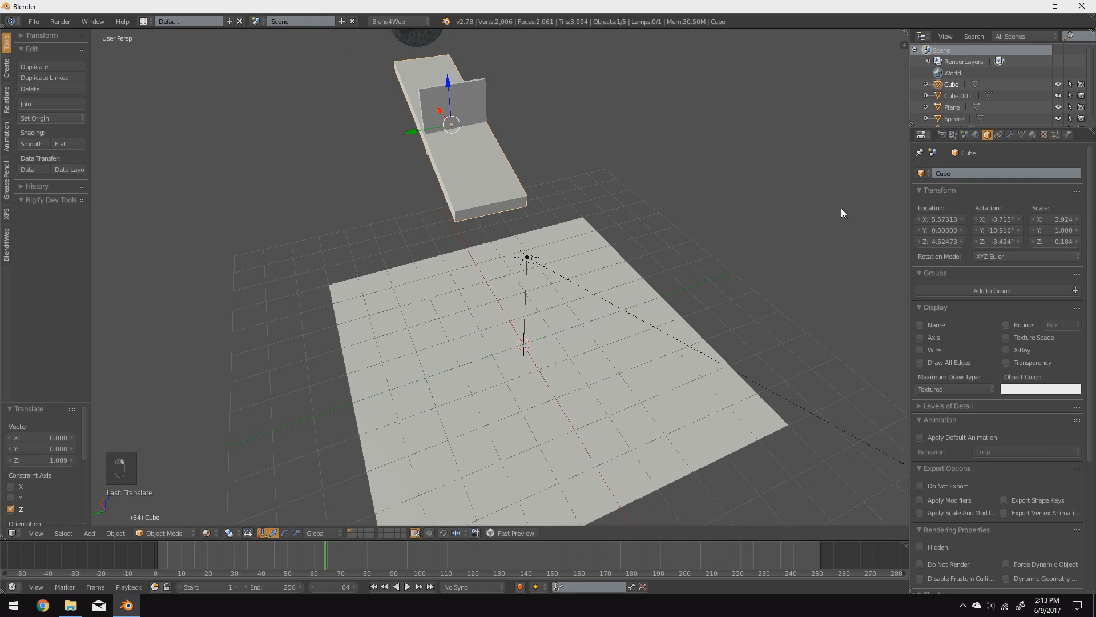
pyautogui.click(999, 241)
pyautogui.write('0')
pyautogui.press('Return')
pyautogui.click(1004, 217)
pyautogui.write('0')
pyautogui.press('Return')
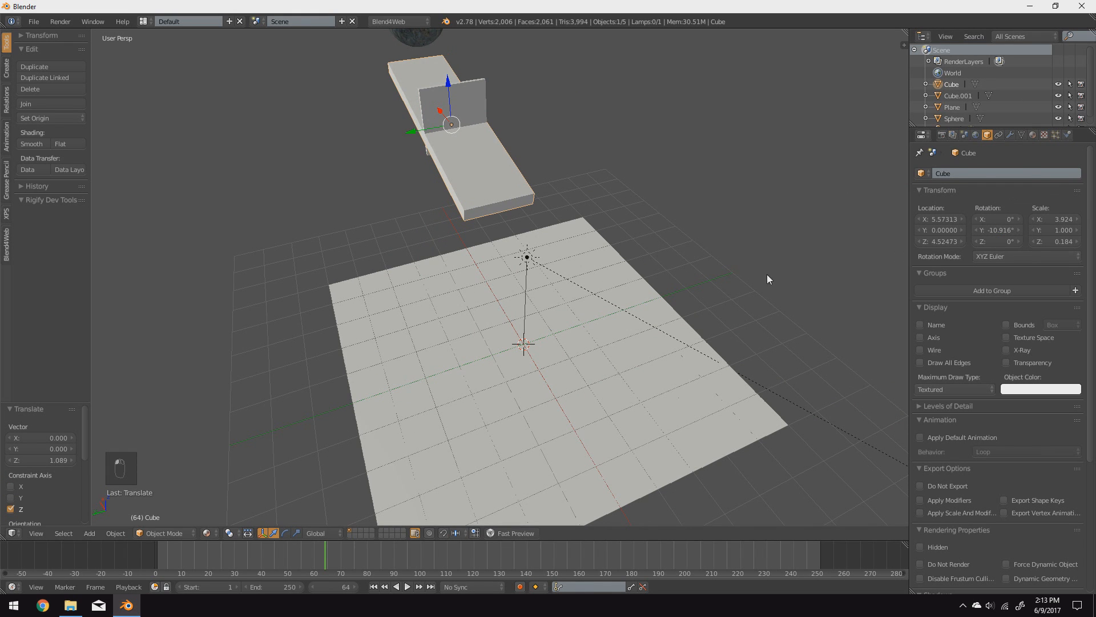
# Step: Raise the upright gate about 0.08 units along the Z axis
pyautogui.rightClick(456, 114)
pyautogui.moveTo(451, 252); pyautogui.dragTo(547, 221, button='middle')
pyautogui.moveTo(398, 209); pyautogui.dragTo(399, 167)
# Step: Enable Object Physics on the sloped slab and on the upright gate
pyautogui.rightClick(454, 225)
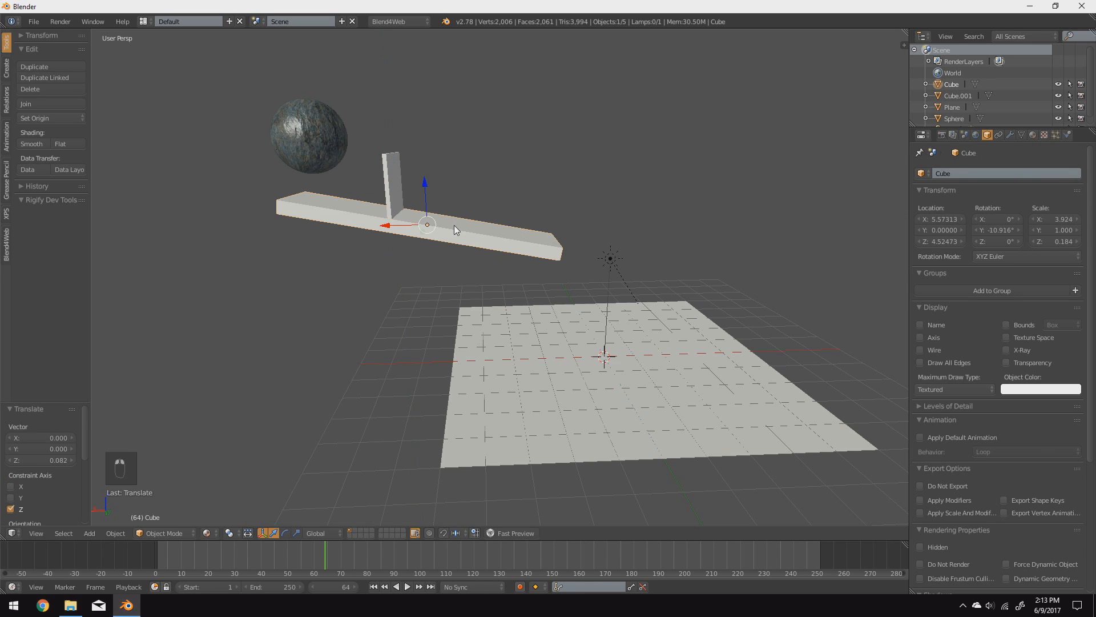
pyautogui.click(1068, 134)
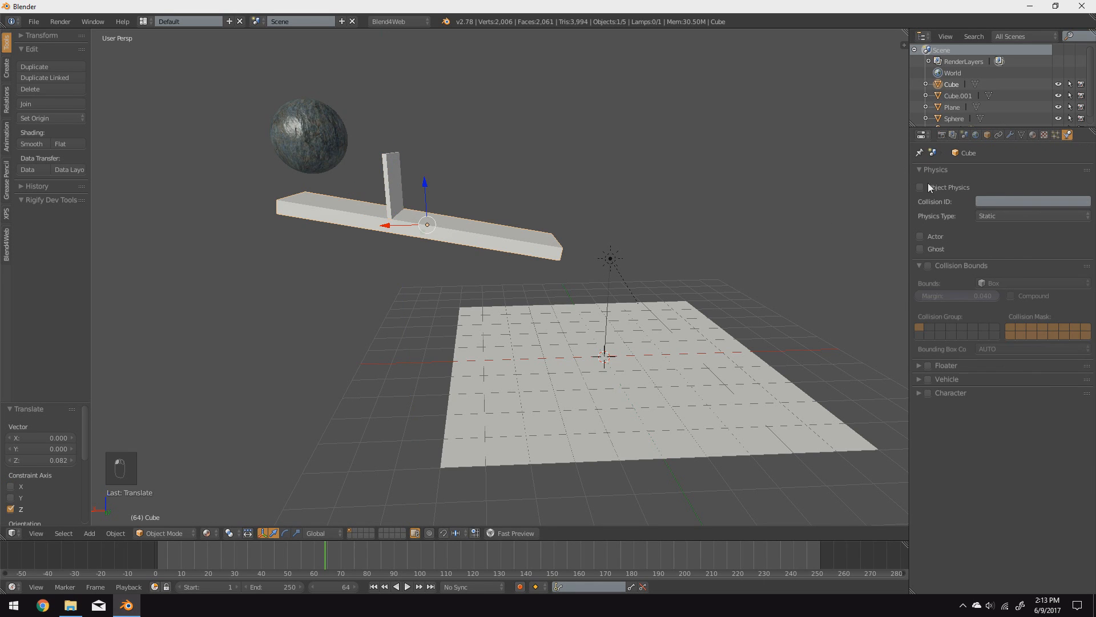
pyautogui.rightClick(397, 176)
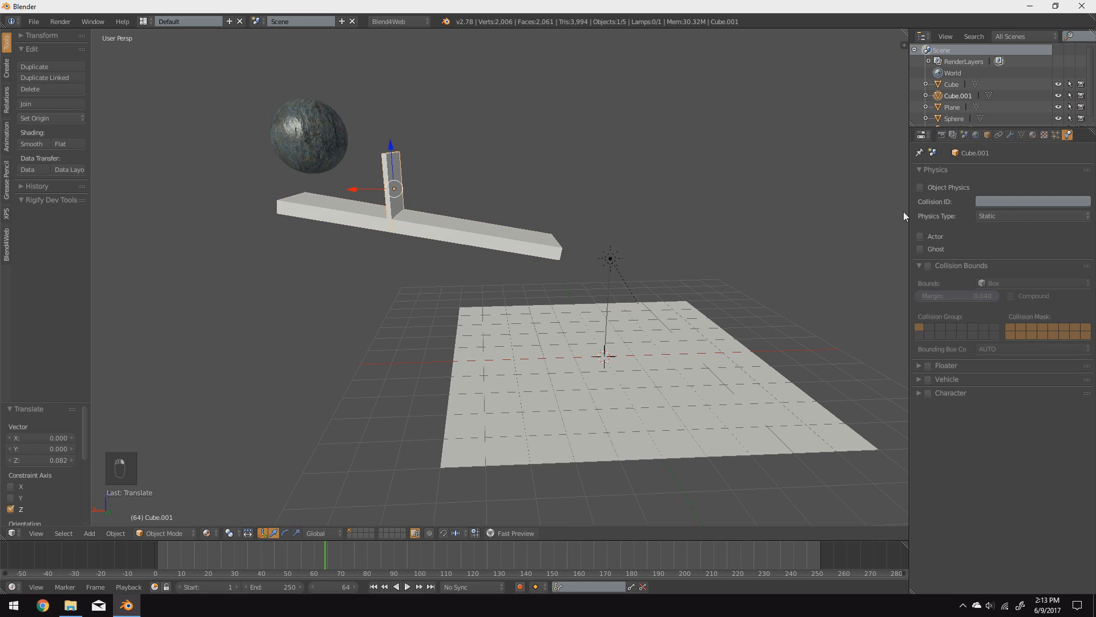
pyautogui.click(939, 183)
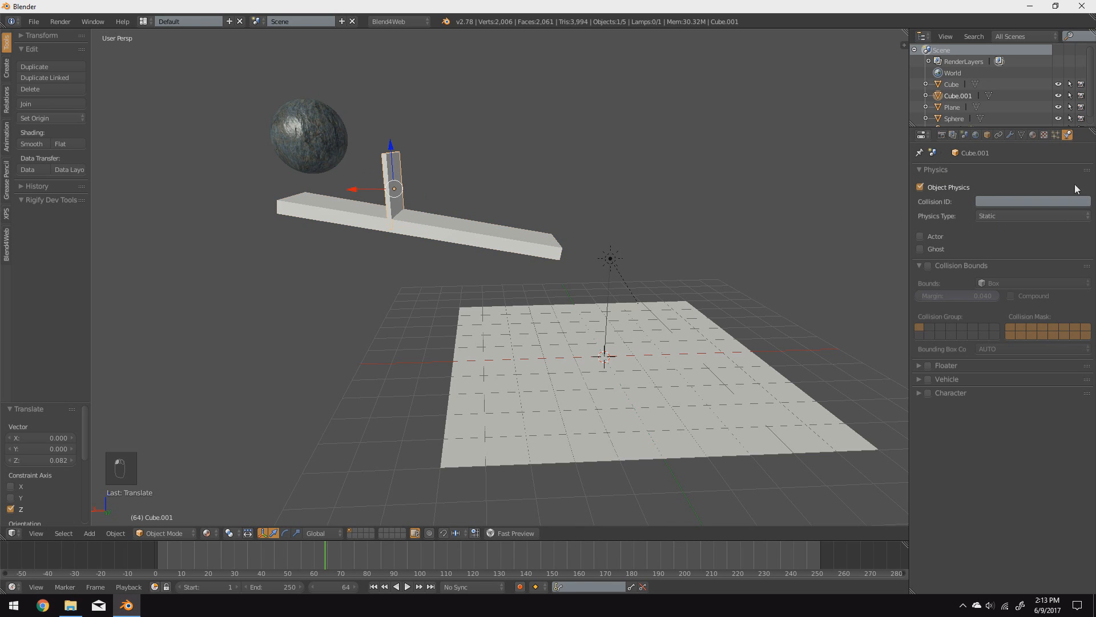
# Step: Create a new material for the upright gate and set its diffuse color to green
pyautogui.click(1033, 135)
pyautogui.click(1000, 209)
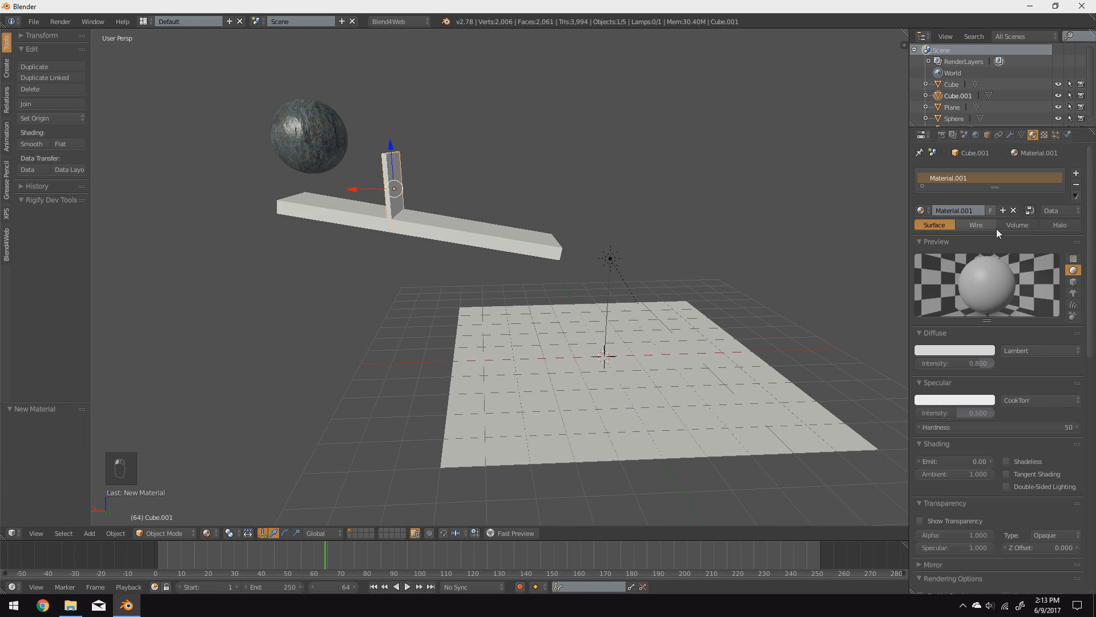
pyautogui.click(954, 350)
pyautogui.moveTo(940, 258); pyautogui.dragTo(916, 227)
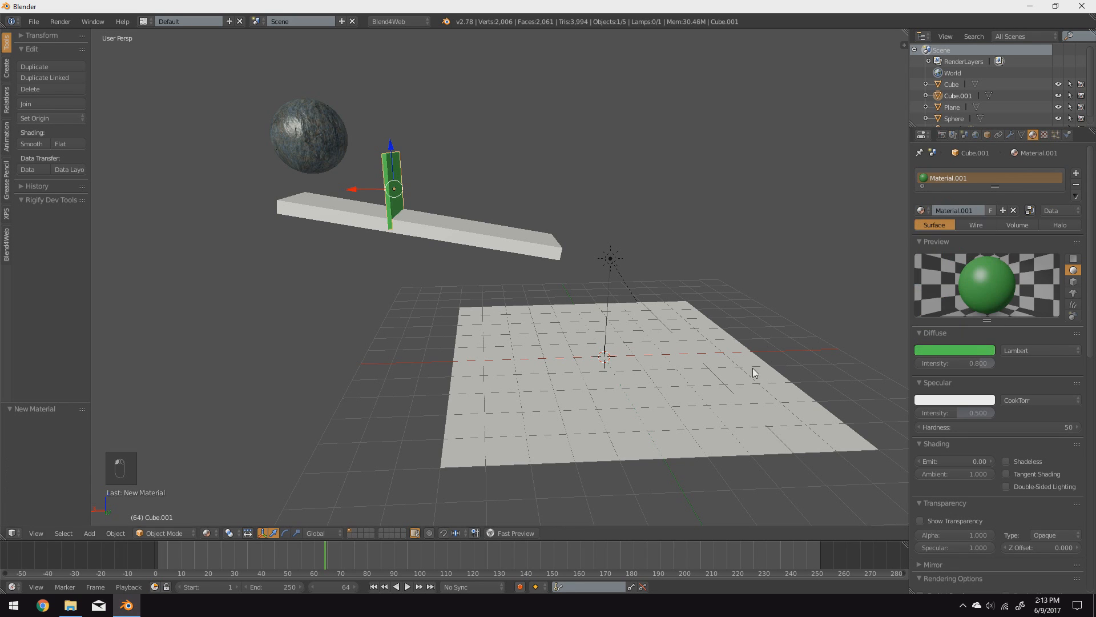
# Step: Run a fast preview and check that the green gate holds the sphere on the slope
pyautogui.click(517, 533)
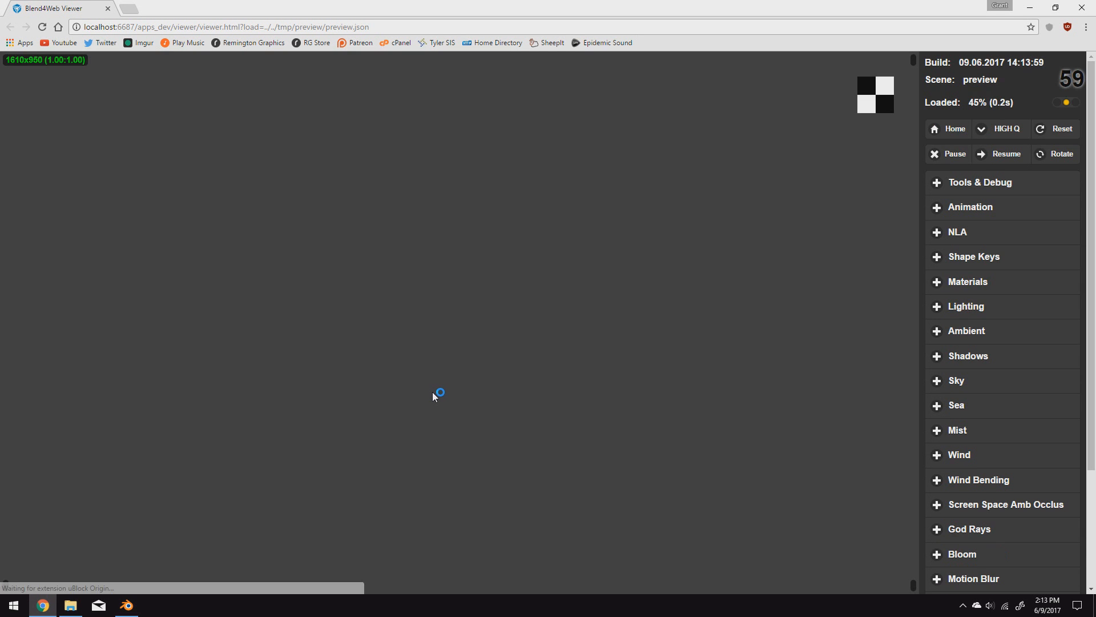
pyautogui.scroll(-4, 512, 388)
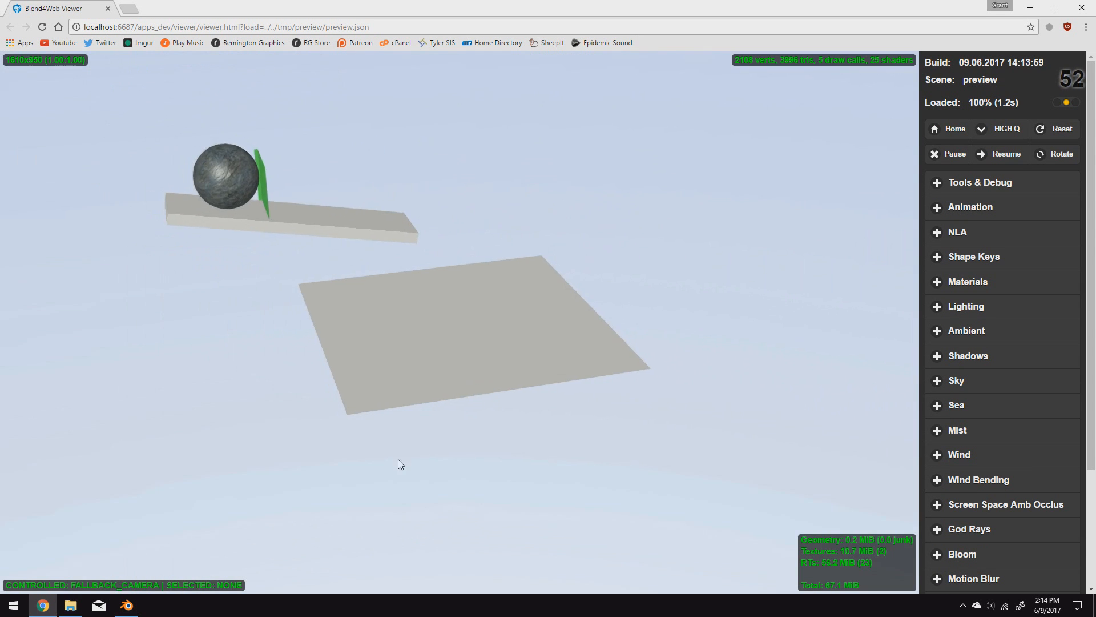
pyautogui.moveTo(453, 445); pyautogui.dragTo(301, 529)
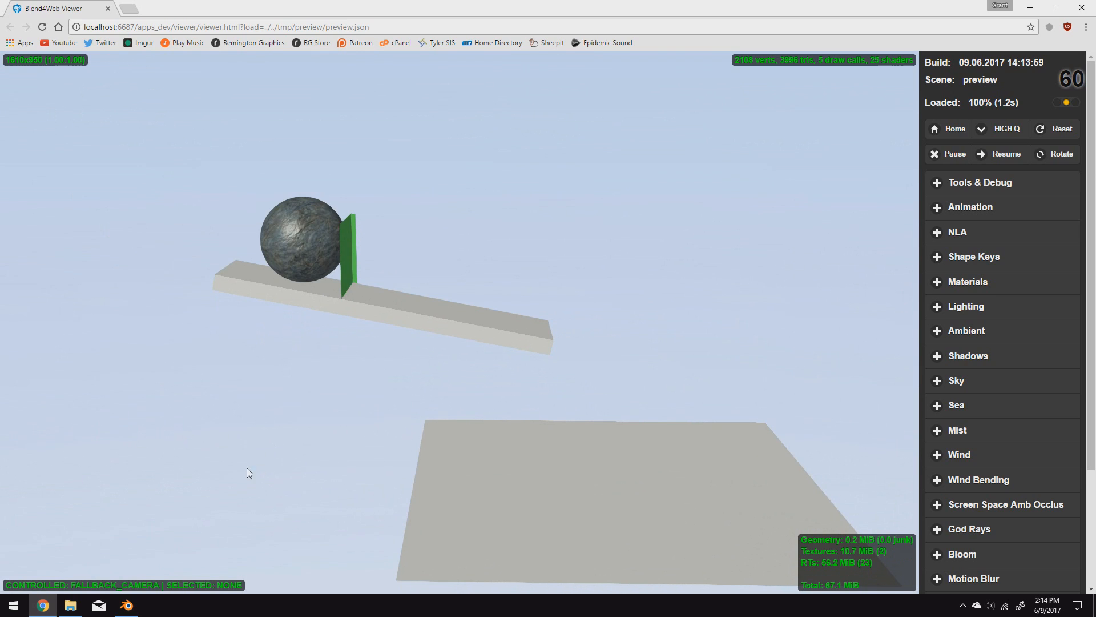
pyautogui.click(130, 608)
pyautogui.moveTo(485, 269); pyautogui.dragTo(419, 174, button='middle')
pyautogui.scroll(2, 438, 234)
pyautogui.scroll(-3, 411, 260)
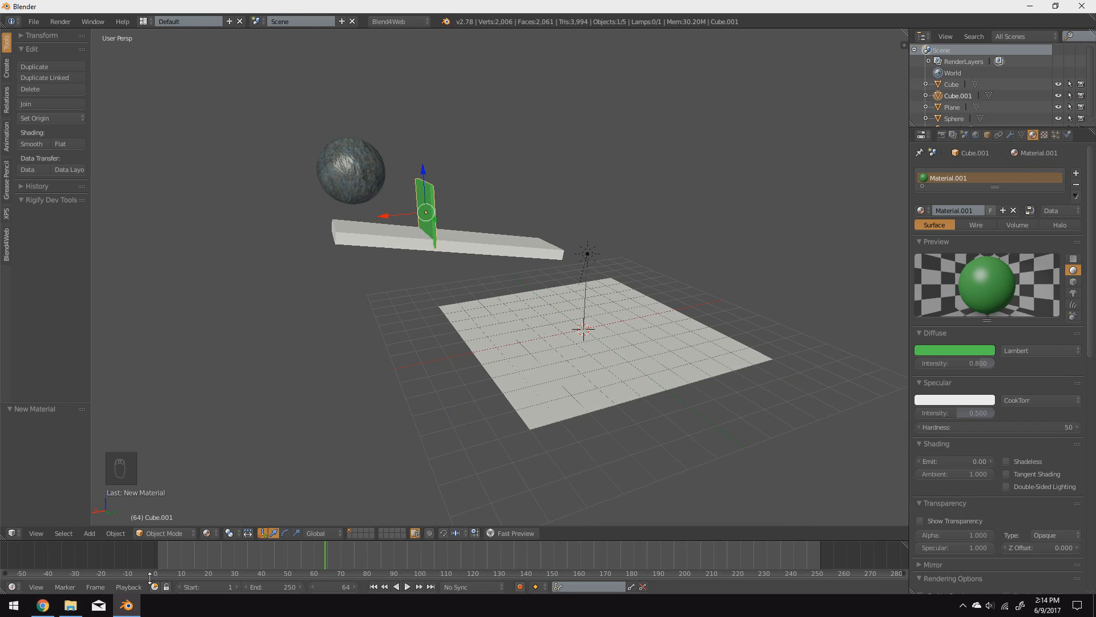
# Step: Switch to the browser preview and inspect the green gate, the slope and the held sphere
pyautogui.click(43, 605)
pyautogui.click(344, 252)
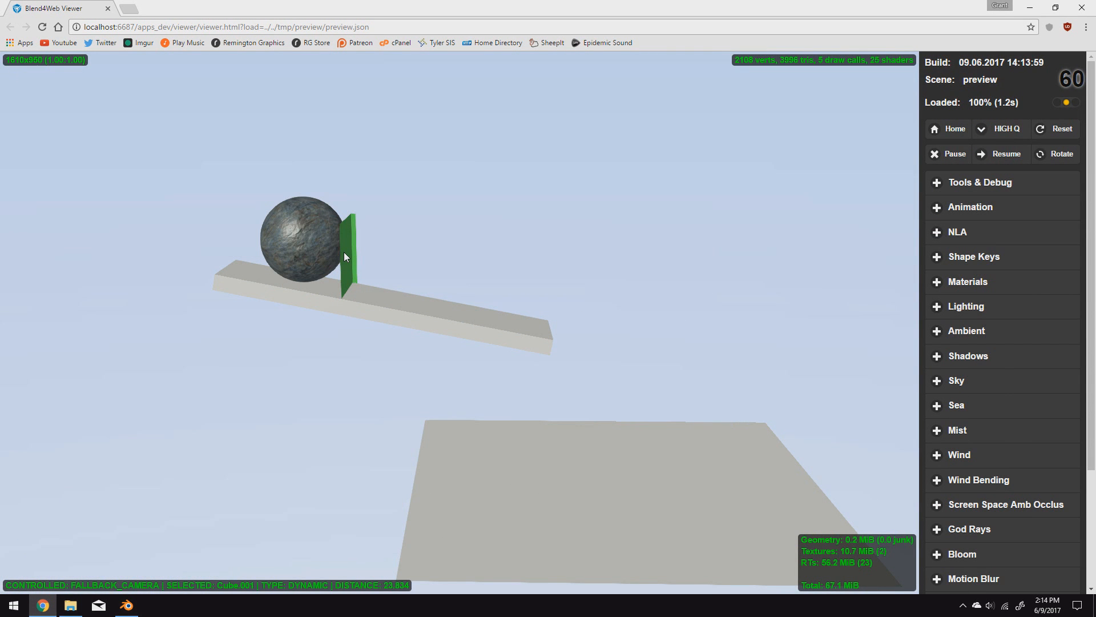
pyautogui.click(392, 313)
pyautogui.click(348, 252)
pyautogui.moveTo(286, 229); pyautogui.dragTo(325, 225)
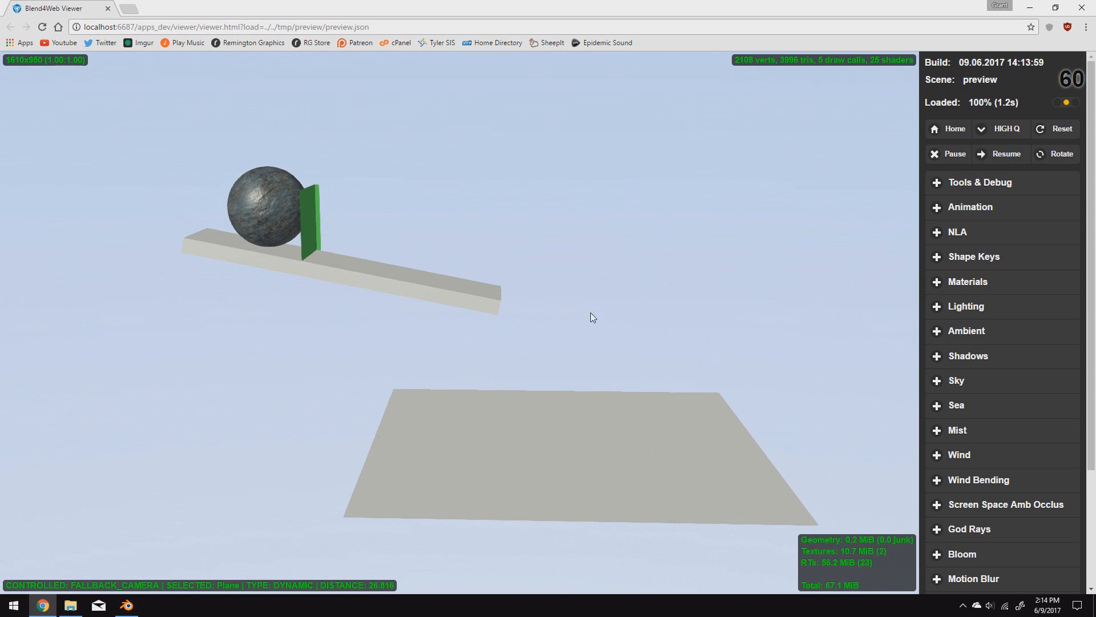
# Step: Switch to Blender and apply the location transform of the sloped slab and of the green gate
pyautogui.click(126, 605)
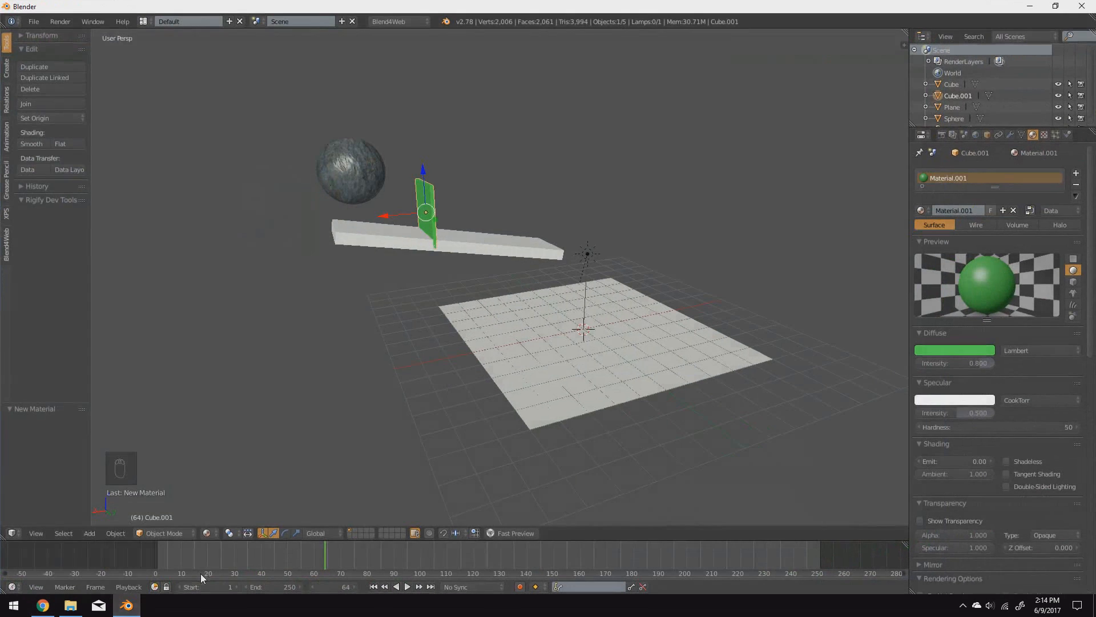
pyautogui.rightClick(489, 255)
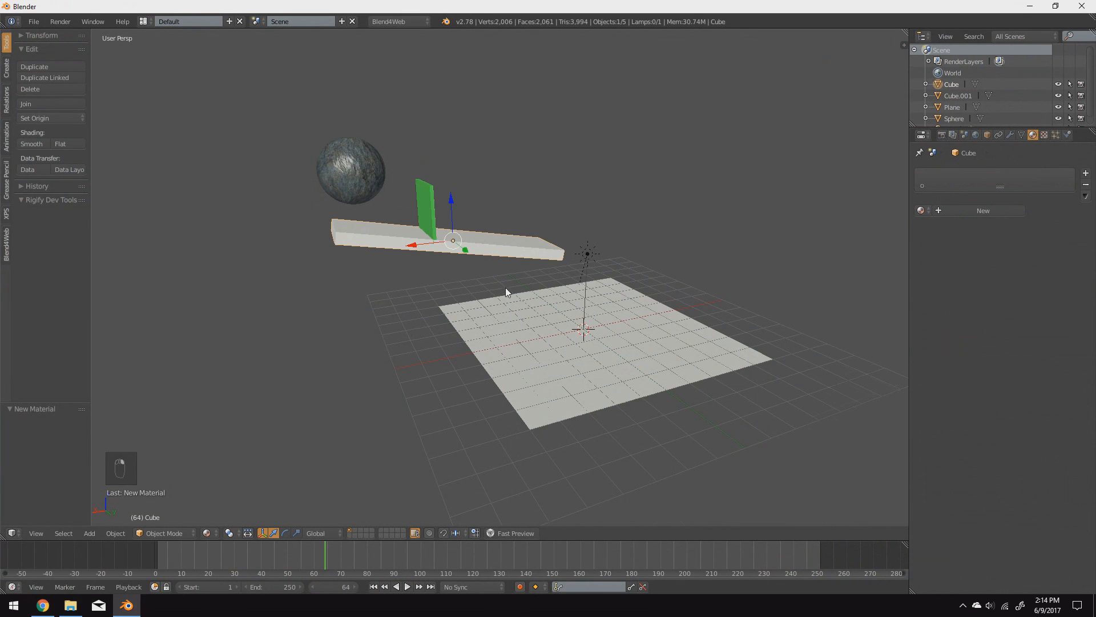
pyautogui.scroll(5, 506, 279)
pyautogui.scroll(-4, 574, 334)
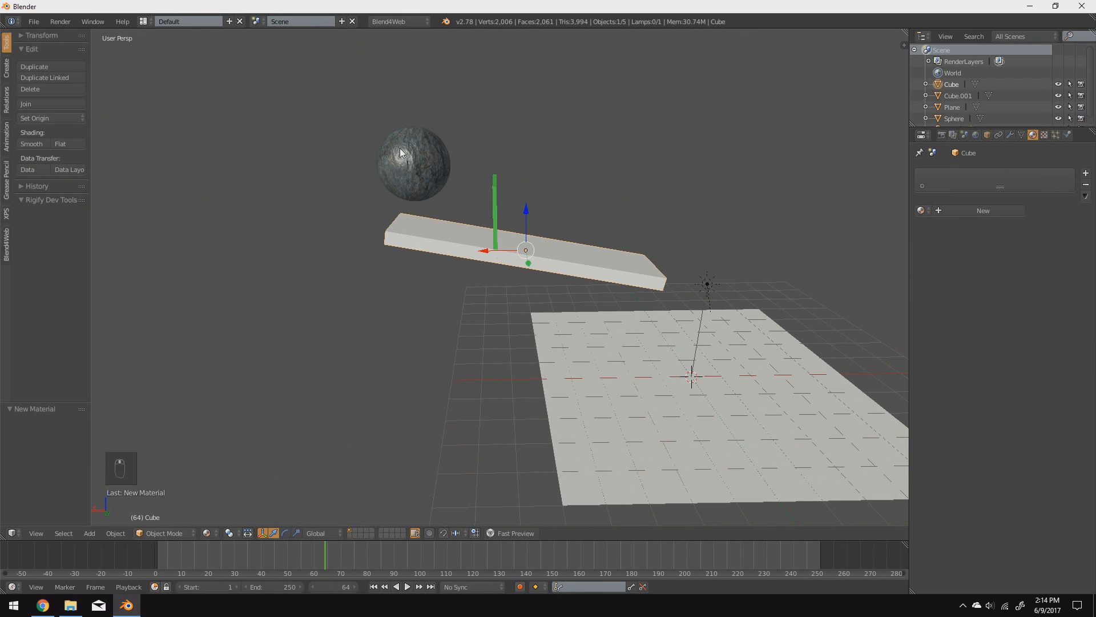
pyautogui.scroll(3, 419, 140)
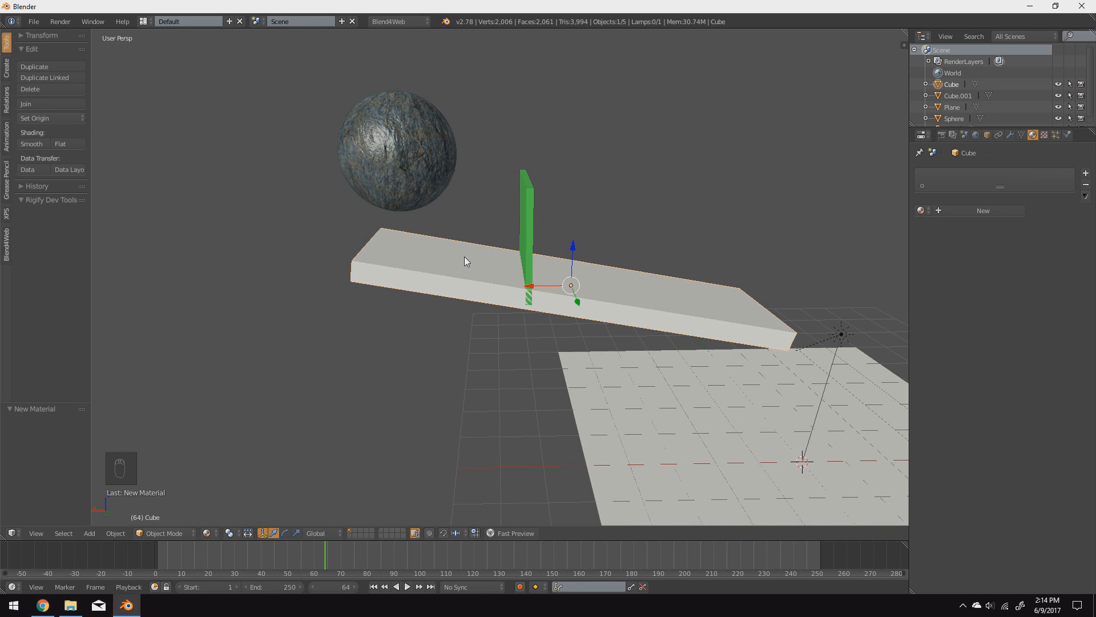
pyautogui.moveTo(535, 320); pyautogui.dragTo(501, 286, button='middle')
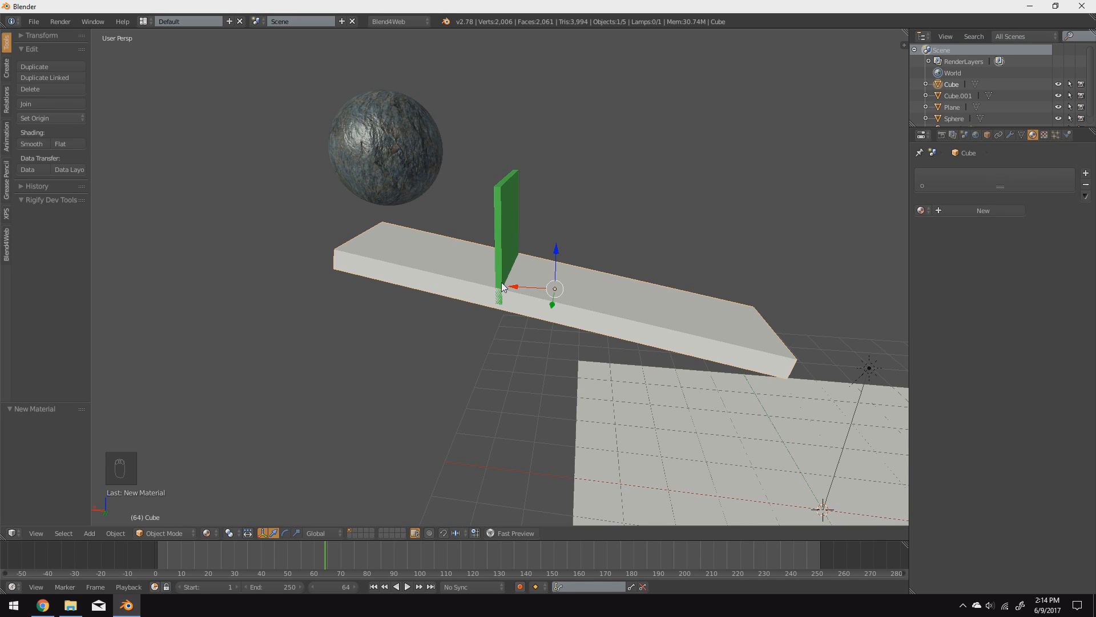
pyautogui.hotkey('ctrl', 'a')
pyautogui.click(501, 286)
pyautogui.rightClick(496, 247)
pyautogui.hotkey('ctrl', 'a')
pyautogui.click(496, 247)
# Step: Apply the sphere's location transform and run a fast preview to check how its physics behaves
pyautogui.rightClick(403, 129)
pyautogui.hotkey('ctrl', 'a')
pyautogui.click(403, 129)
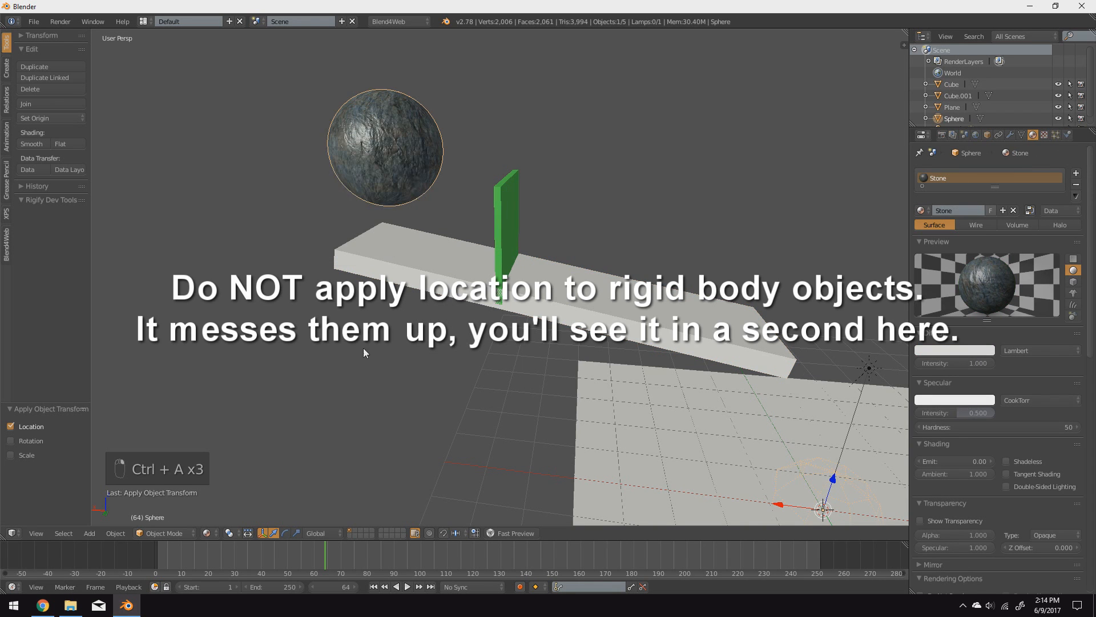
pyautogui.click(43, 605)
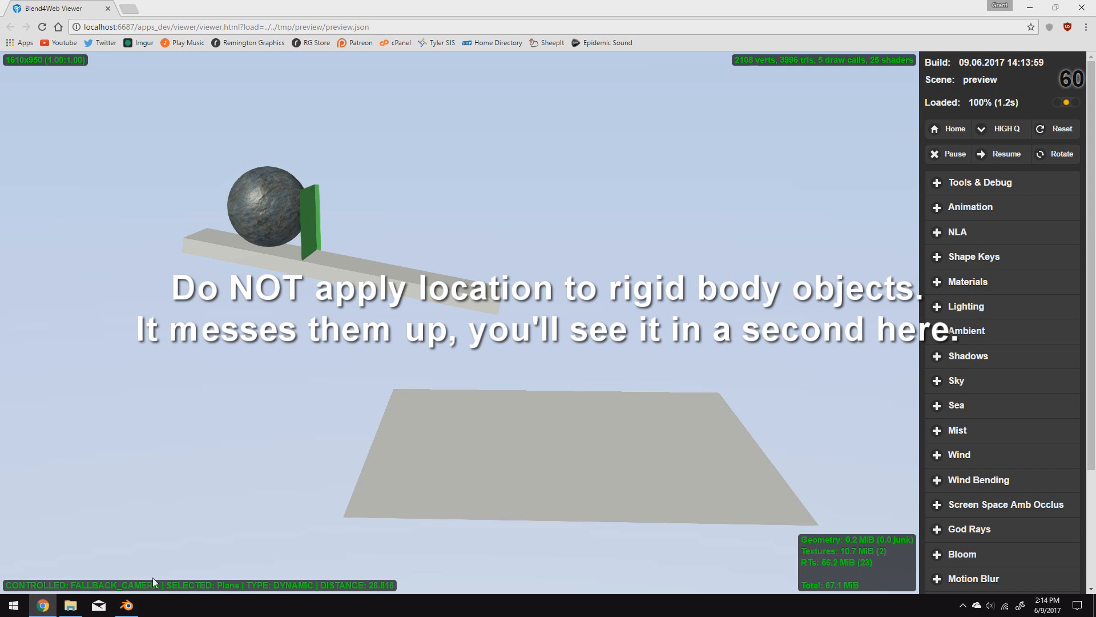
pyautogui.click(126, 605)
pyautogui.click(516, 533)
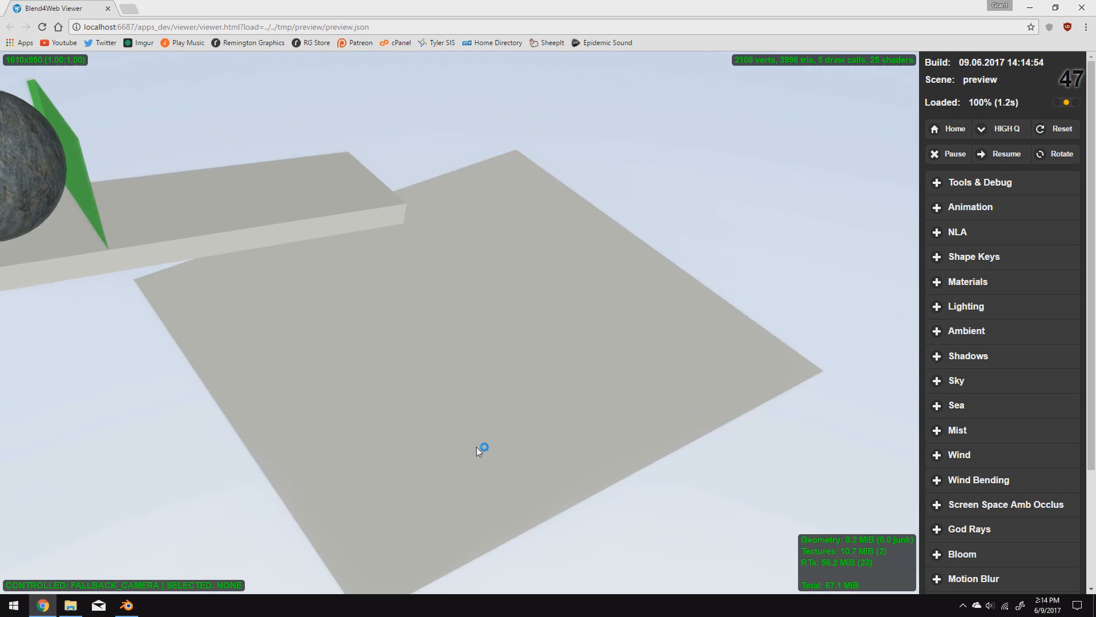
pyautogui.moveTo(478, 451); pyautogui.dragTo(393, 437)
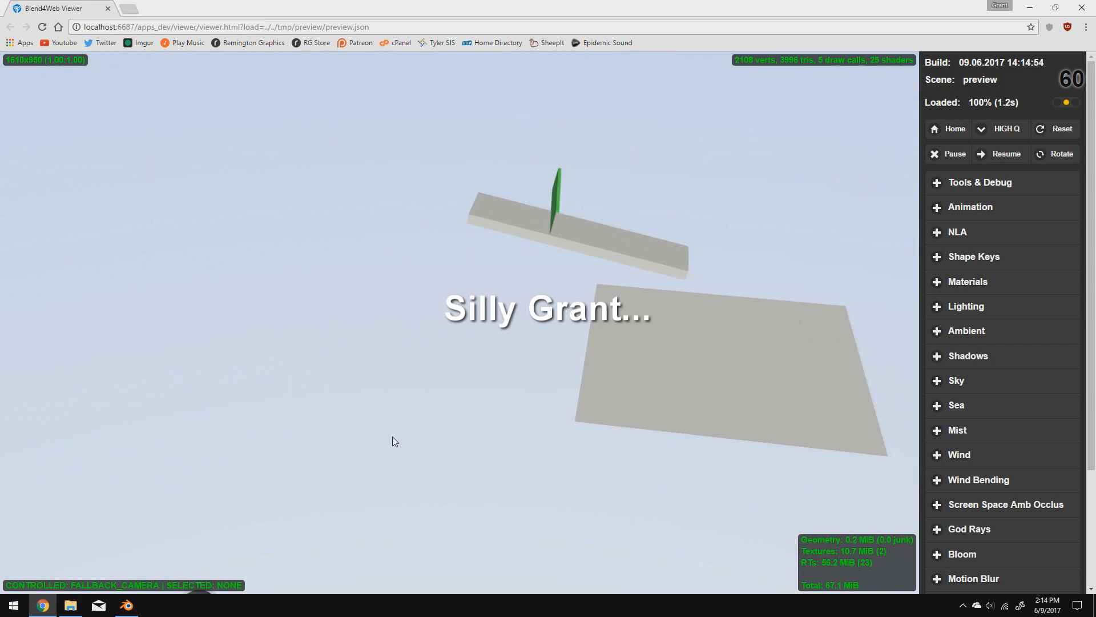
# Step: Return to Blender, undo the sphere's applied location and check the physics in a new fast preview
pyautogui.click(126, 605)
pyautogui.hotkey('ctrl', 'z')
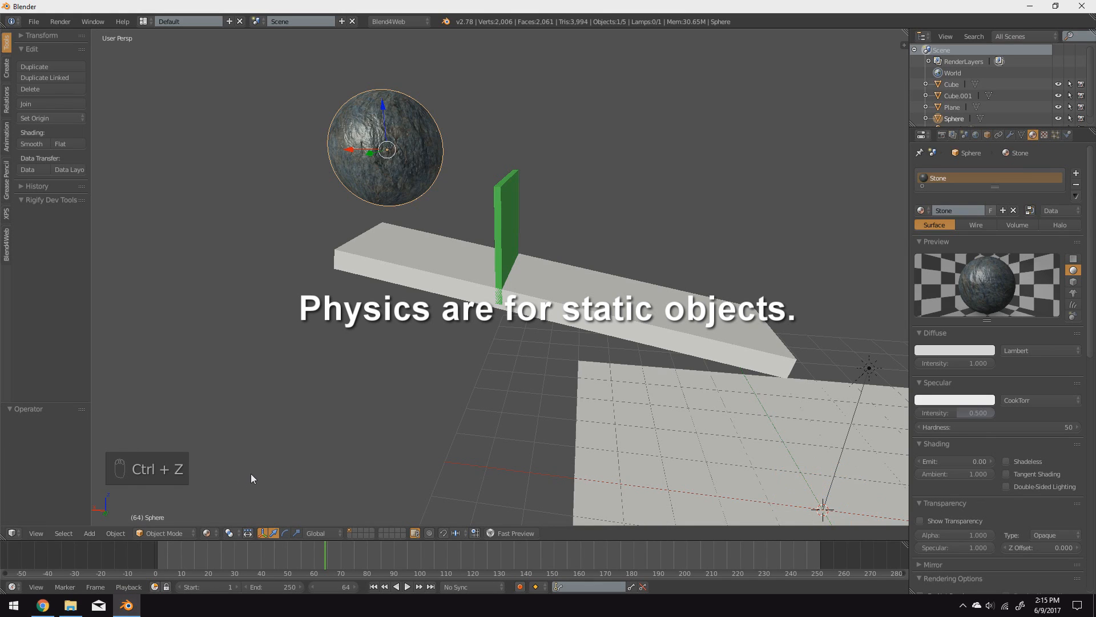
pyautogui.click(502, 533)
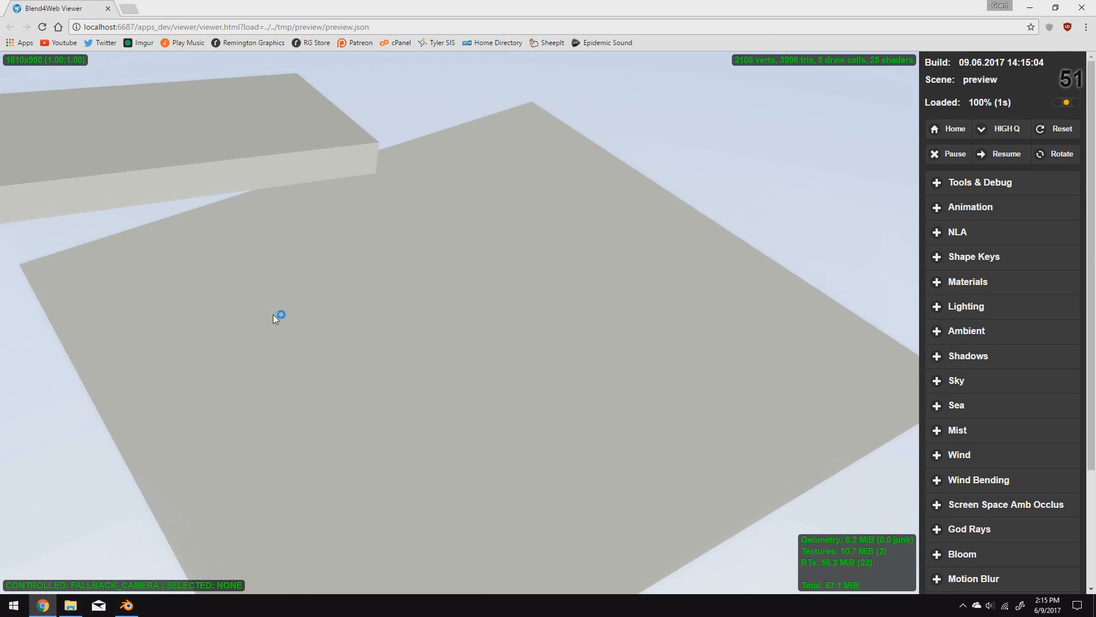
pyautogui.scroll(-3, 273, 314)
pyautogui.moveTo(378, 356); pyautogui.dragTo(509, 431)
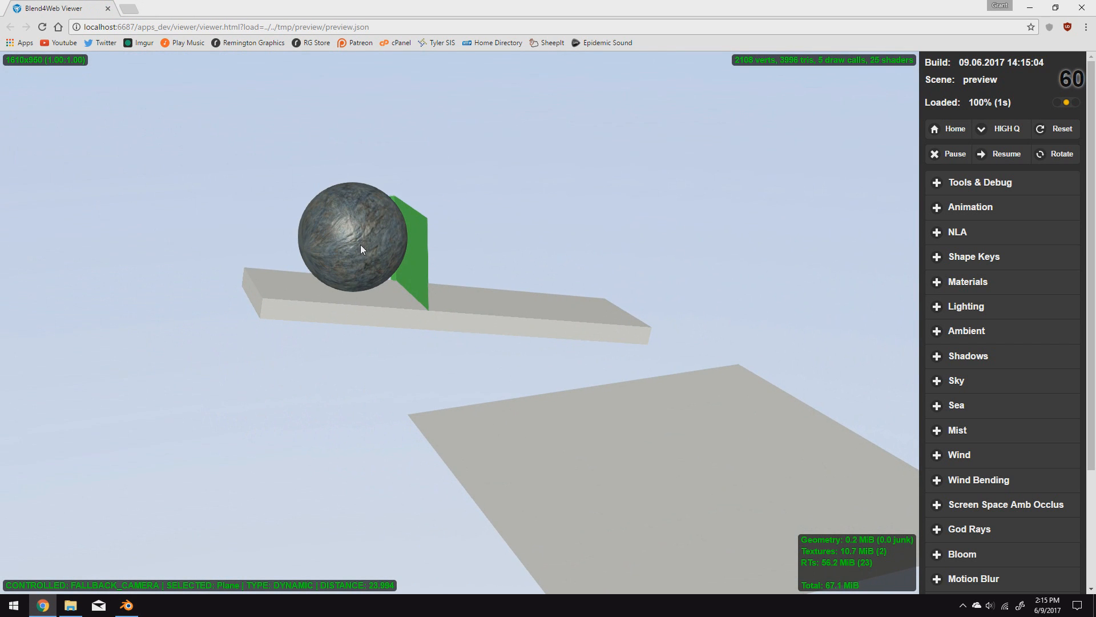
# Step: Close the browser preview and select the green gate in Blender
pyautogui.middleClick(29, 8)
pyautogui.rightClick(498, 246)
pyautogui.moveTo(594, 465)
pyautogui.mouseDown(button='middle')
pyautogui.moveTo(560, 474)
pyautogui.moveTo(512, 466)
pyautogui.moveTo(607, 467)
pyautogui.mouseUp(button='middle')
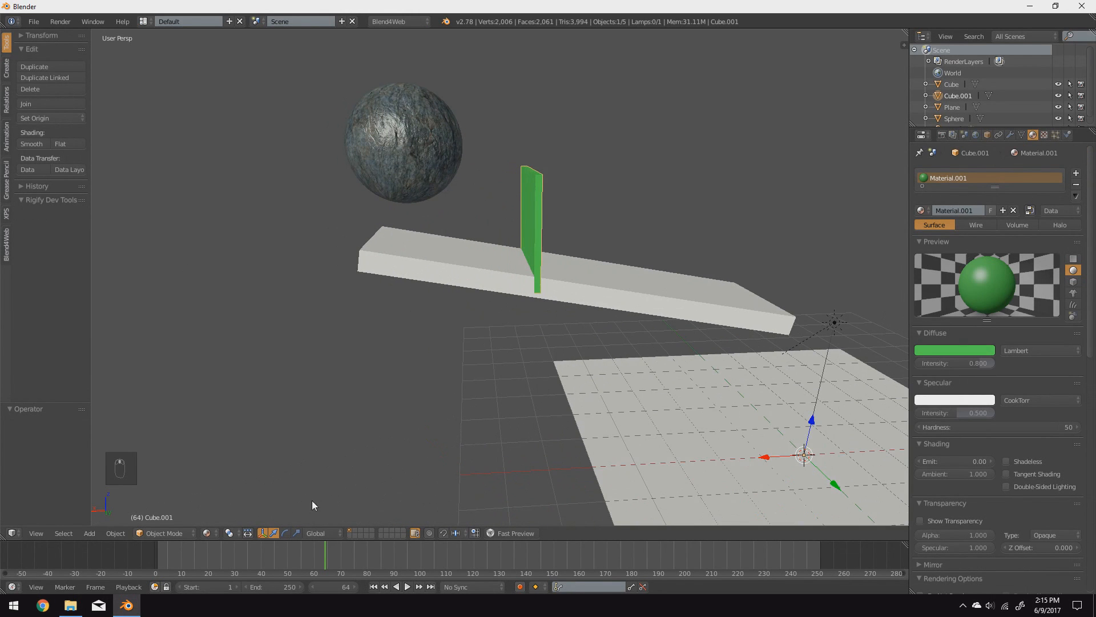
# Step: Split the 3D view into upper and lower areas and make the lower one a Node Editor for Blend4Web logic nodes
pyautogui.moveTo(4, 535); pyautogui.dragTo(5, 297)
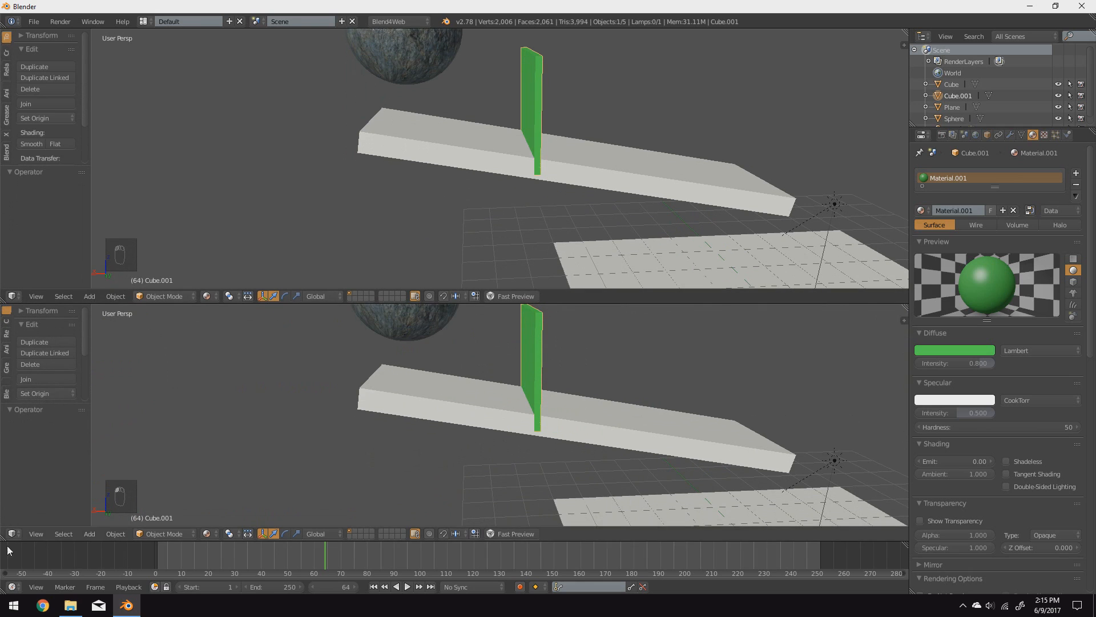
pyautogui.click(21, 534)
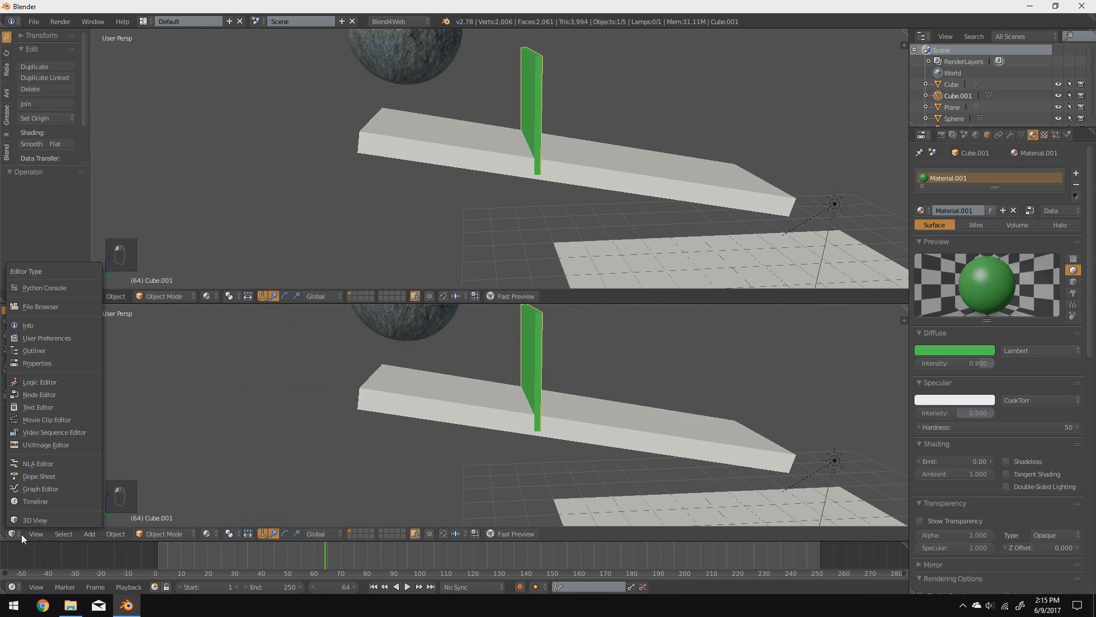
pyautogui.click(45, 395)
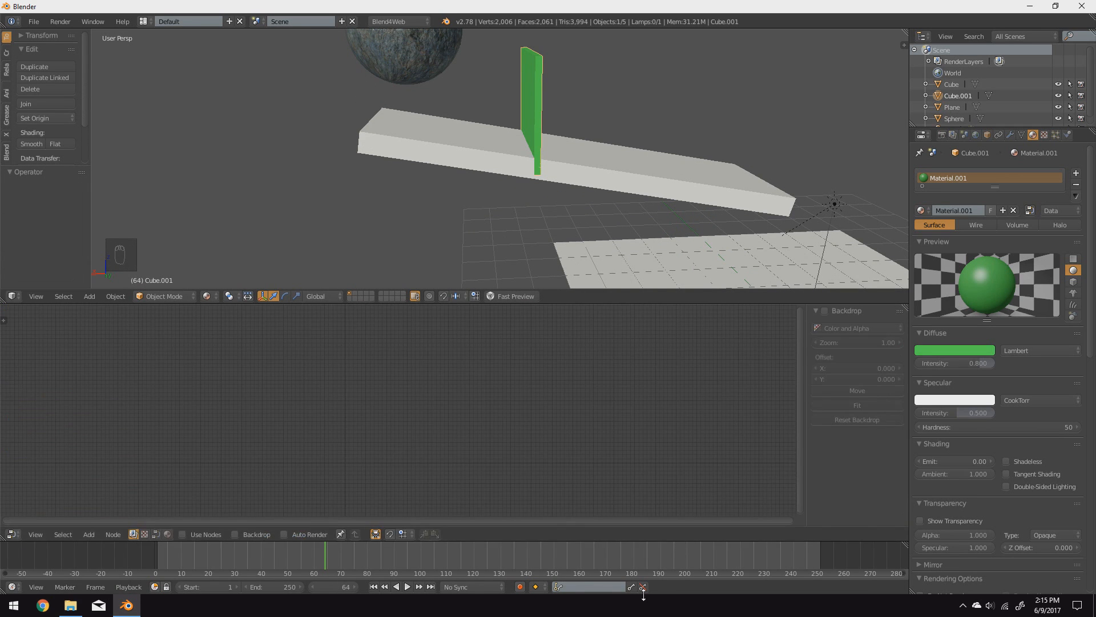
pyautogui.click(155, 534)
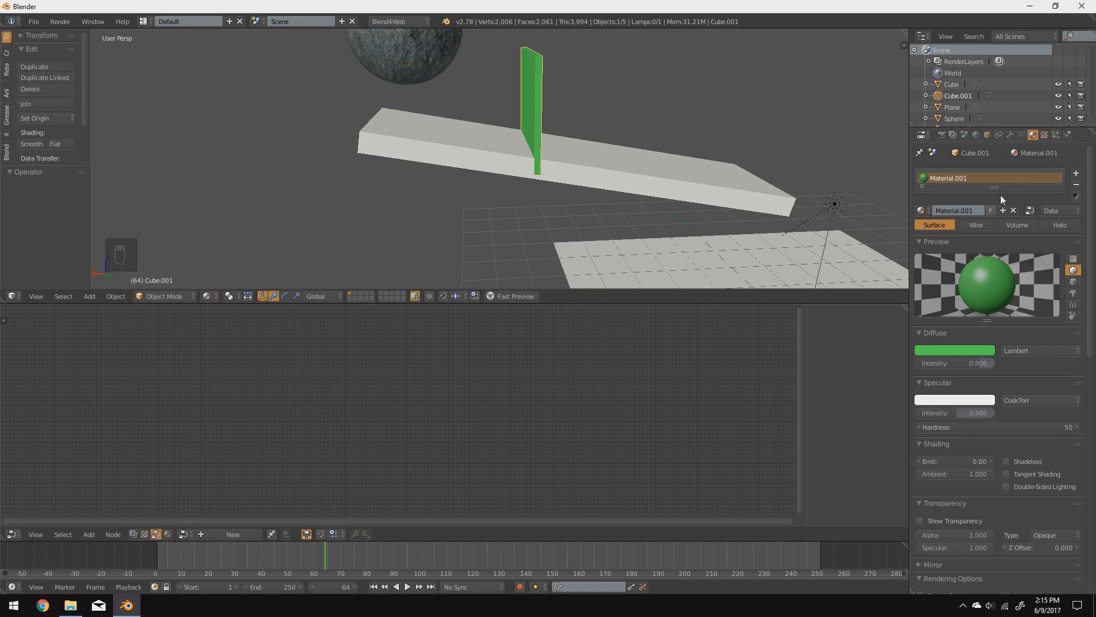
# Step: Enable the Logic Editor for the scene and add an active node tree
pyautogui.click(953, 135)
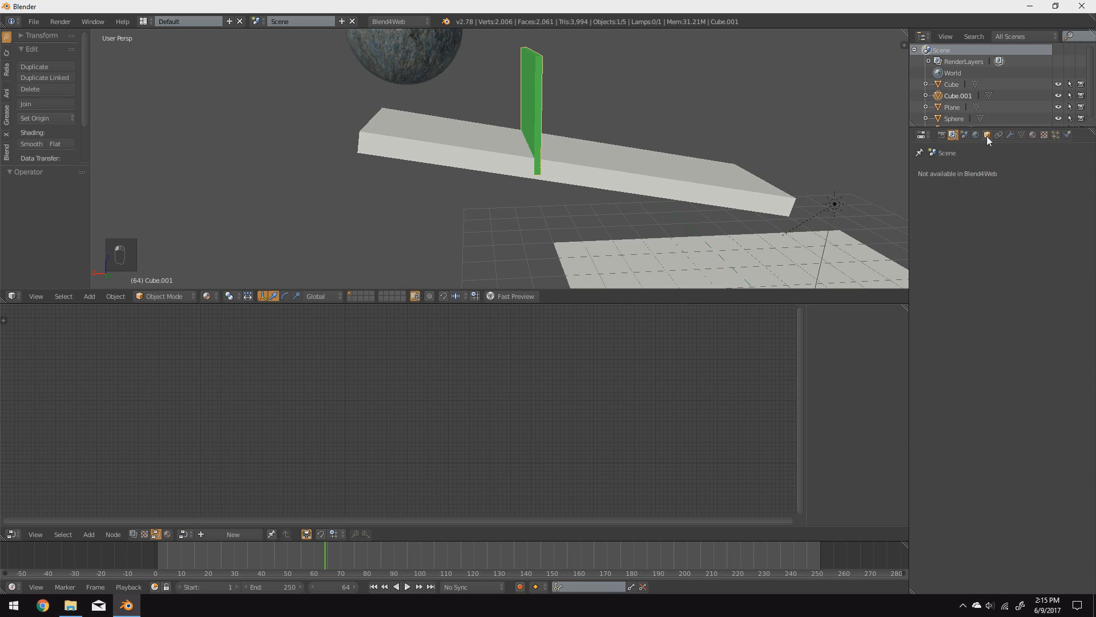
pyautogui.click(965, 136)
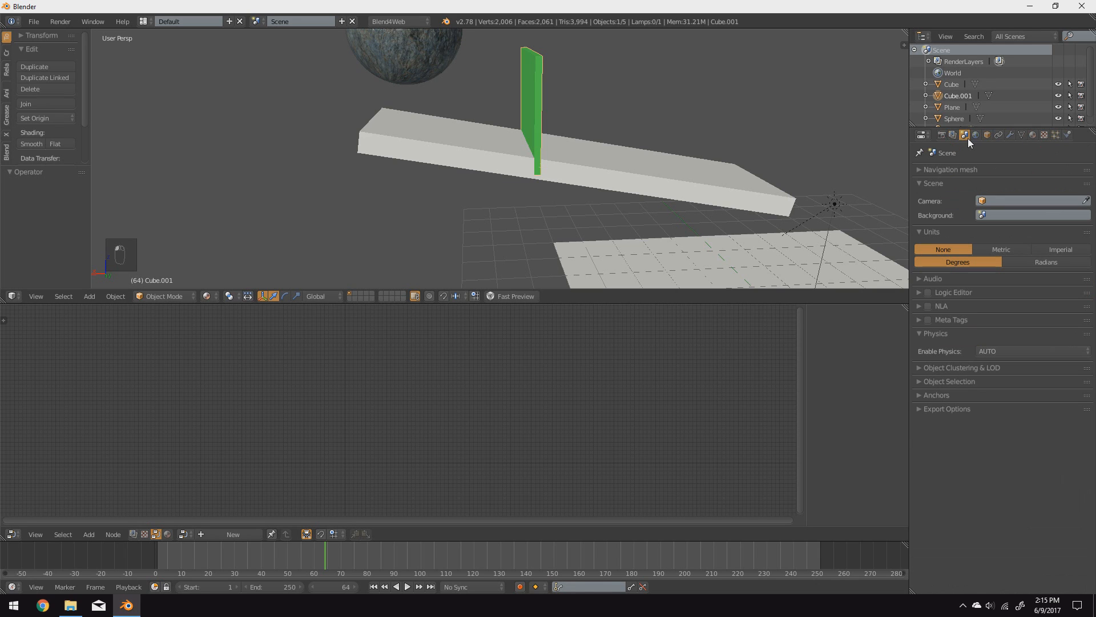
pyautogui.click(928, 292)
pyautogui.click(962, 292)
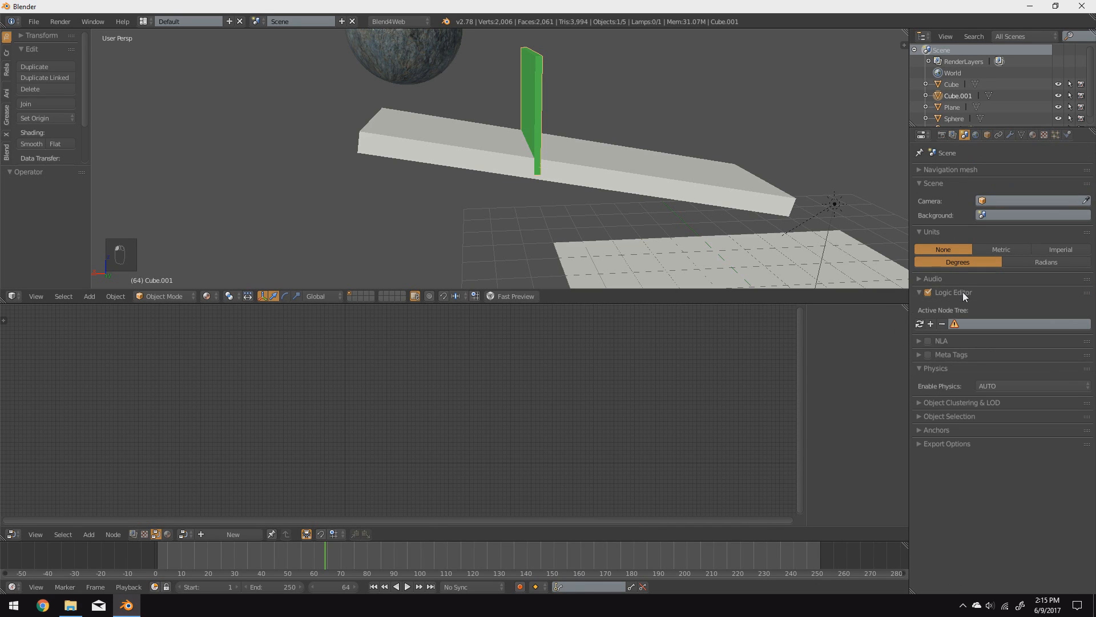
pyautogui.click(930, 323)
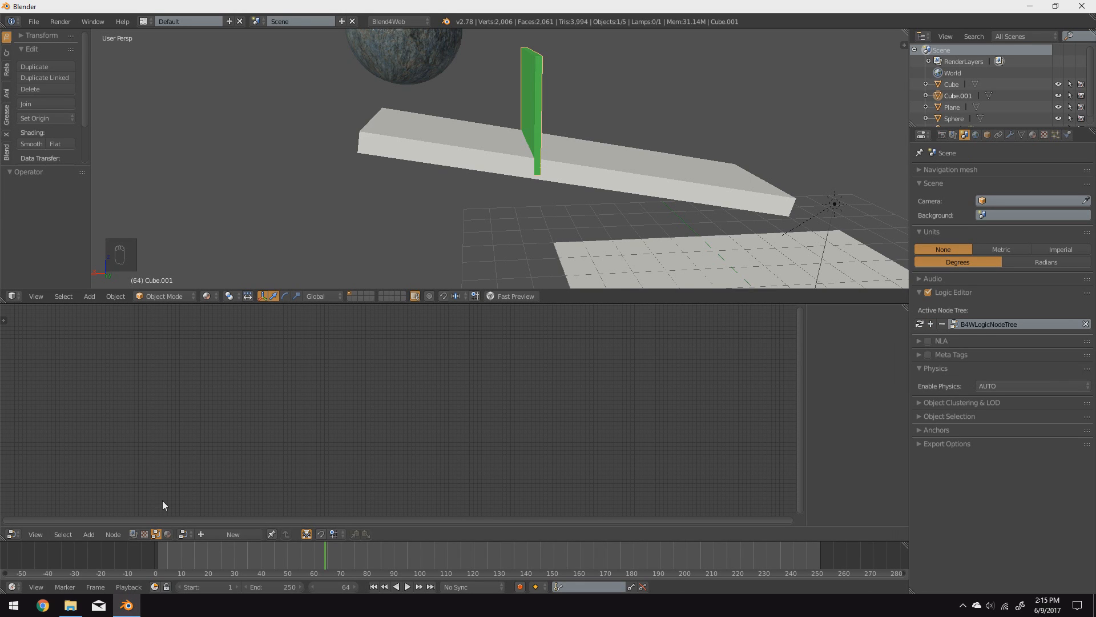
# Step: Load B4WLogicNodeTree into the Node Editor to work from its Entry Point node
pyautogui.click(184, 533)
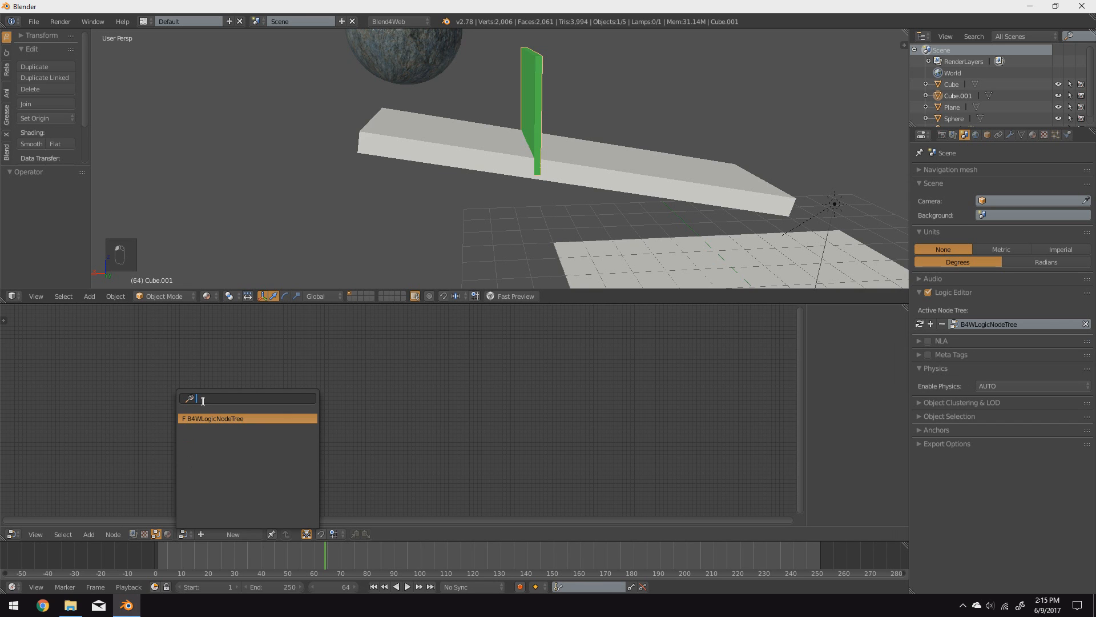
pyautogui.click(208, 419)
pyautogui.scroll(6, 249, 434)
pyautogui.moveTo(278, 444); pyautogui.dragTo(454, 489, button='middle')
pyautogui.scroll(14, 343, 406)
pyautogui.scroll(-5, 434, 477)
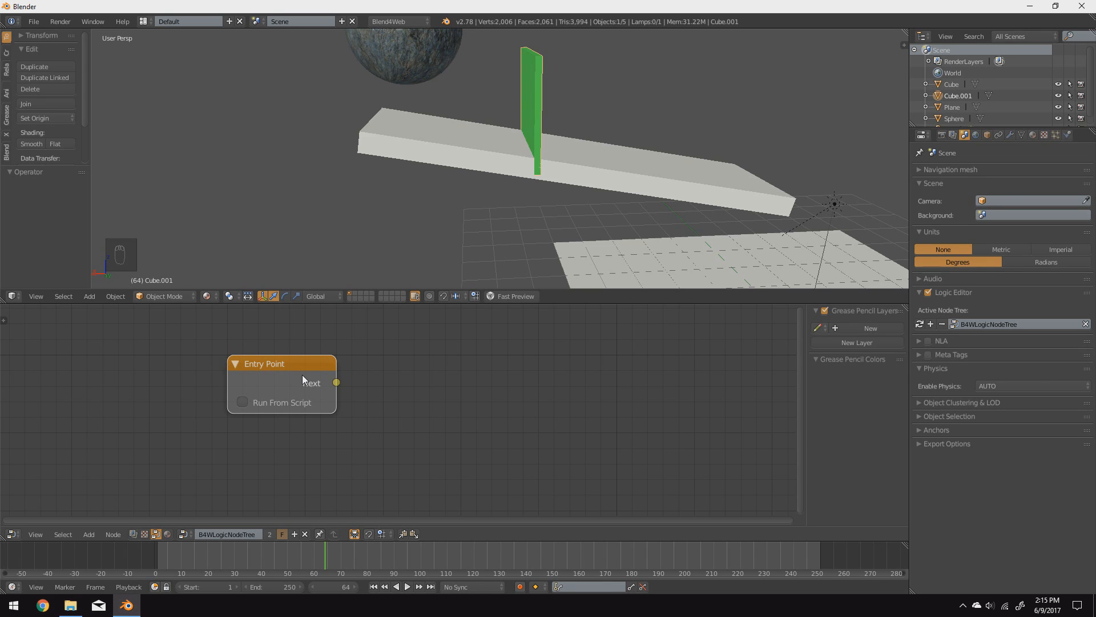
pyautogui.scroll(-4, 318, 382)
pyautogui.moveTo(329, 405); pyautogui.dragTo(269, 382, button='middle')
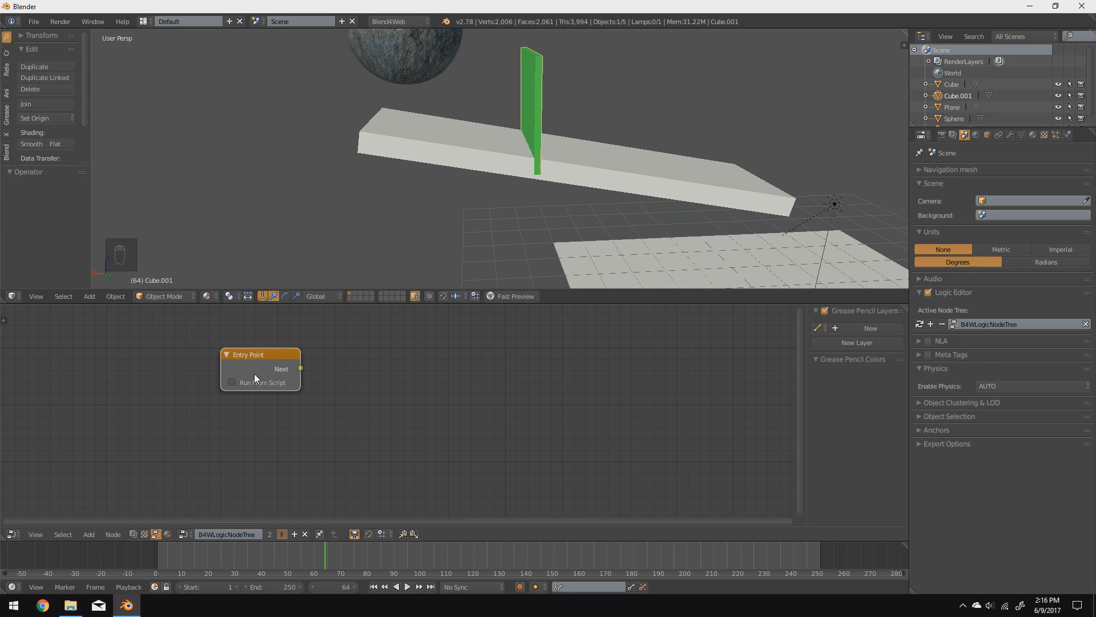
# Step: Add a Switch Select node, turn on node snapping and place it beside the Entry Point node
pyautogui.hotkey('shift', 'a')
pyautogui.moveTo(248, 389)
pyautogui.click(290, 398)
pyautogui.click(337, 386)
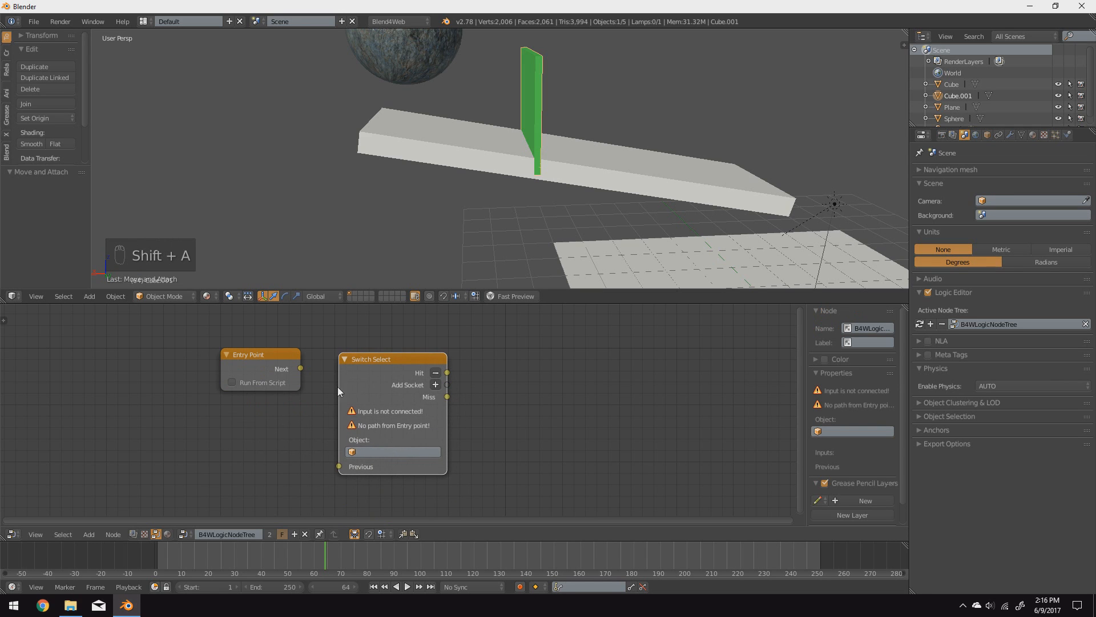
pyautogui.click(368, 533)
pyautogui.moveTo(375, 405); pyautogui.dragTo(368, 376)
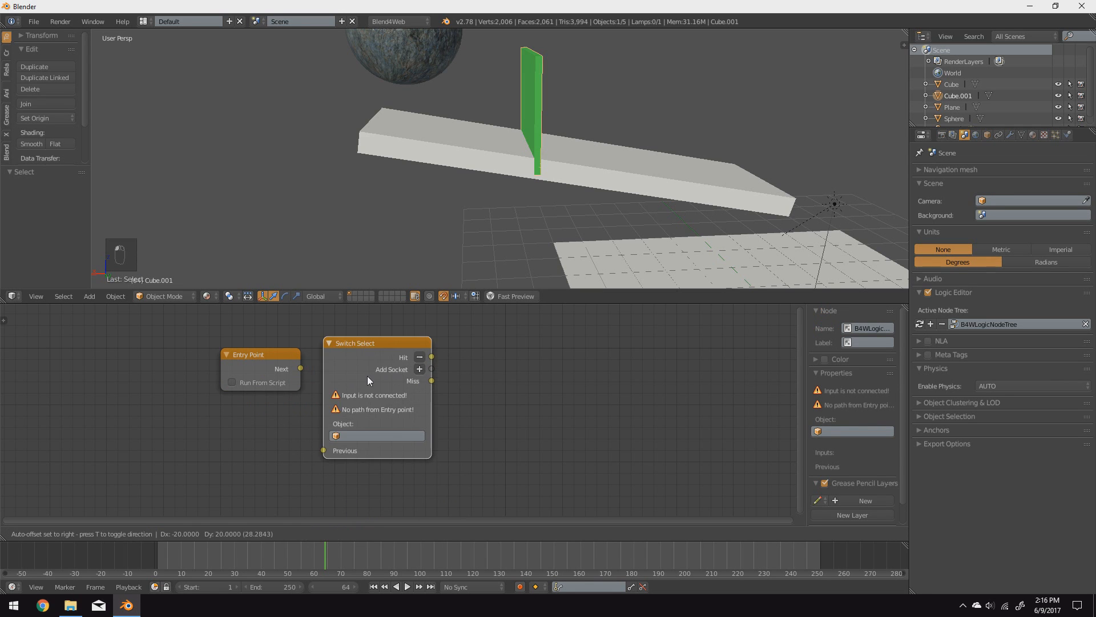
# Step: Snap the 3D cursor to the scene center and link Entry Point's Next output to Switch Select's Previous input
pyautogui.click(519, 95)
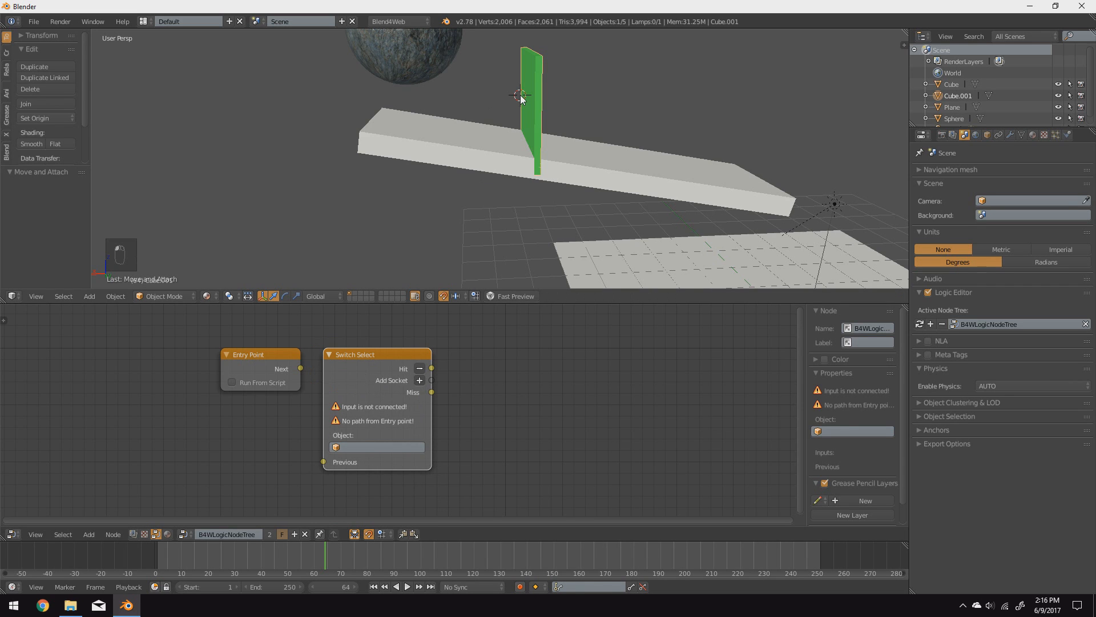
pyautogui.hotkey('shift', 's')
pyautogui.click(456, 209)
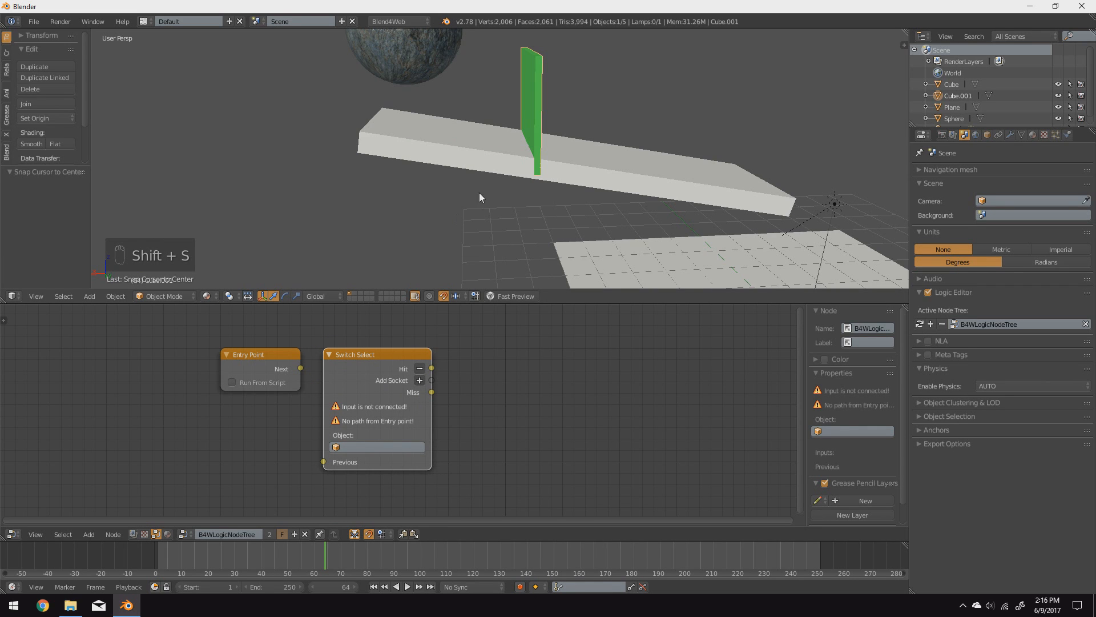
pyautogui.moveTo(301, 369); pyautogui.dragTo(324, 463)
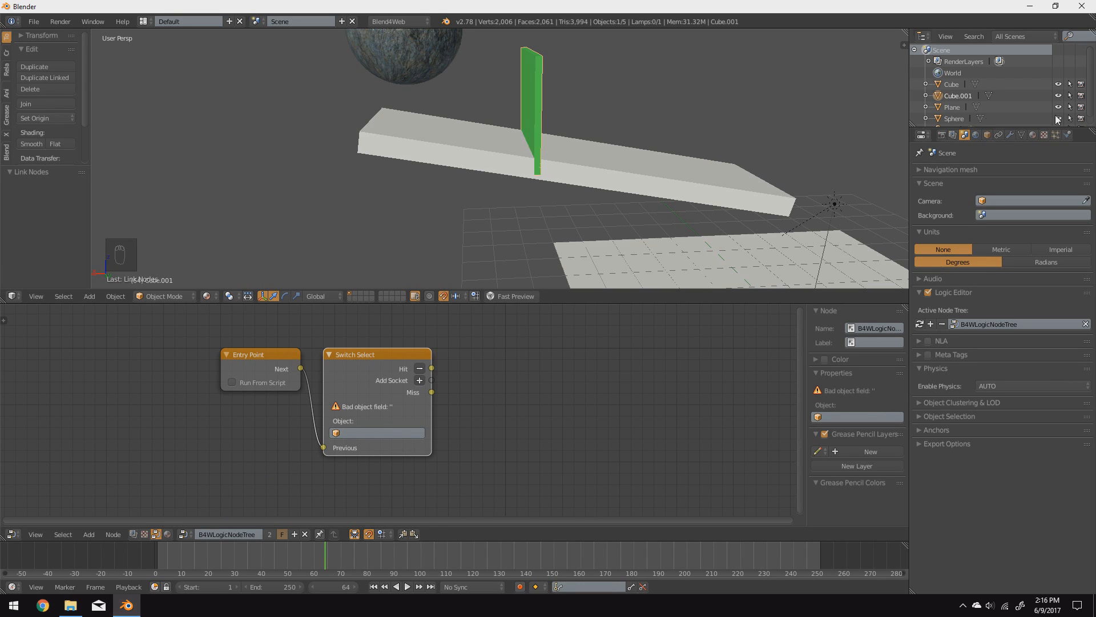
# Step: Rename the green gate object "trigger" and assign it as the object of the Switch Select node
pyautogui.click(1032, 135)
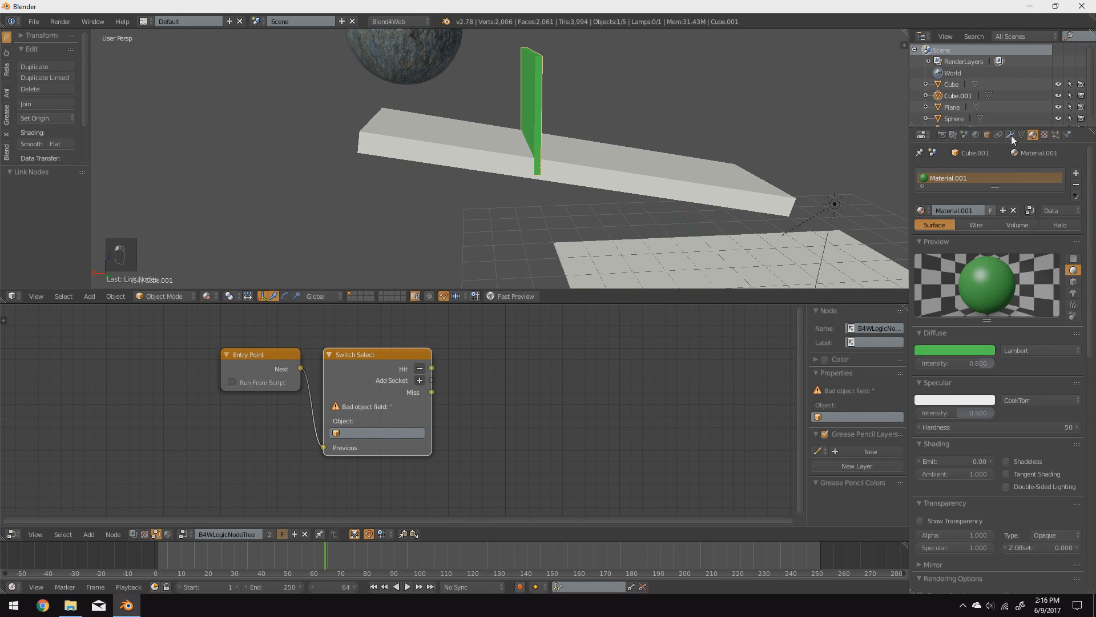
pyautogui.click(988, 134)
pyautogui.click(981, 172)
pyautogui.write('trigger')
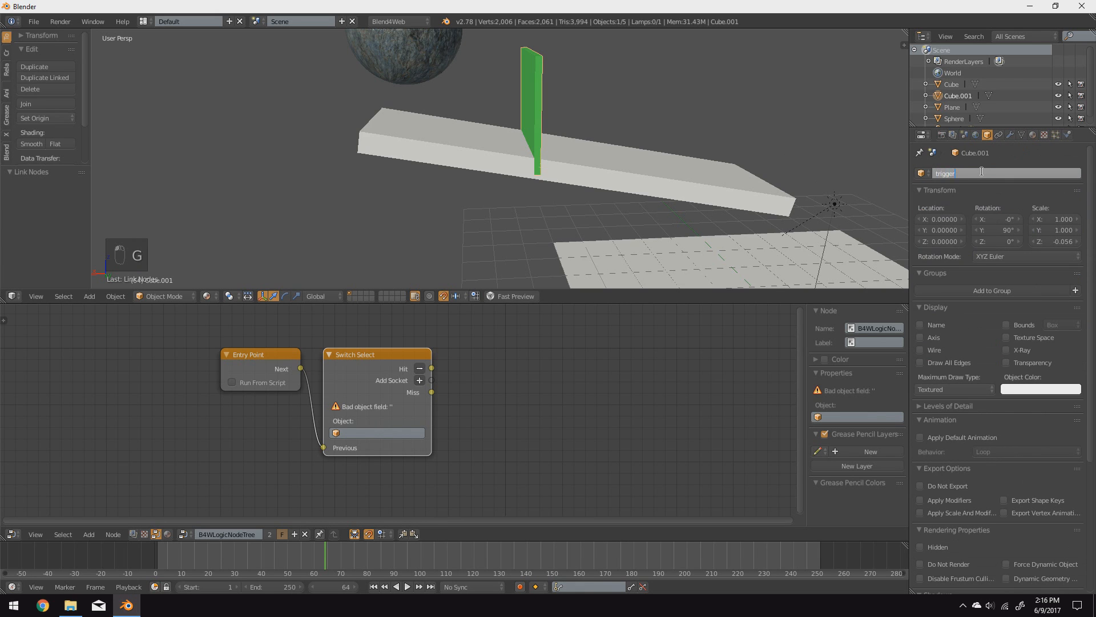
pyautogui.press('Return')
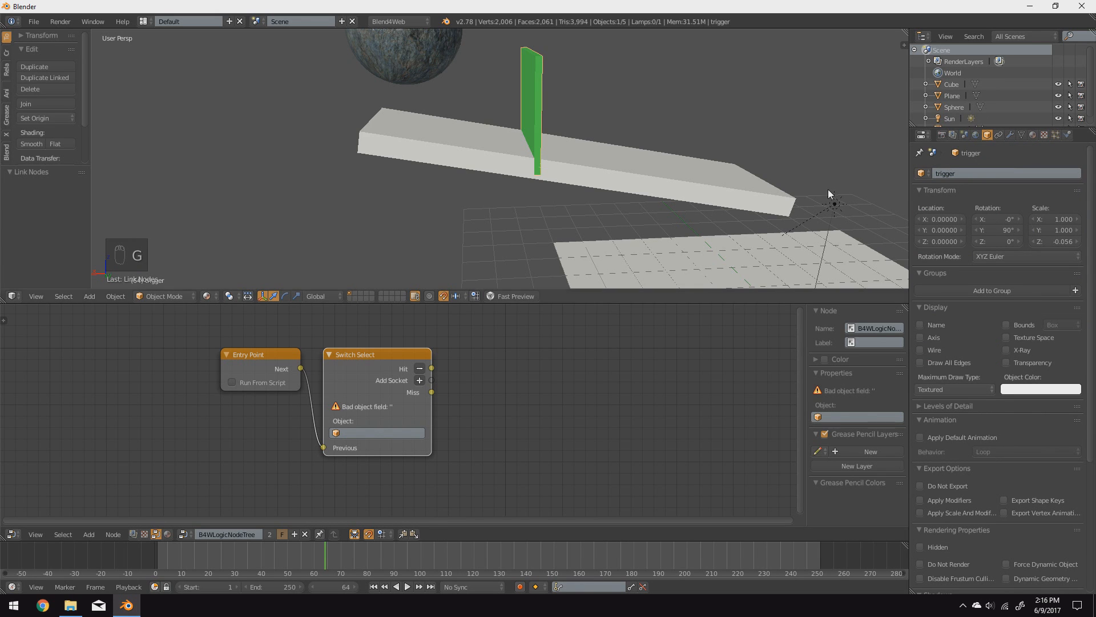
pyautogui.click(374, 433)
pyautogui.click(362, 493)
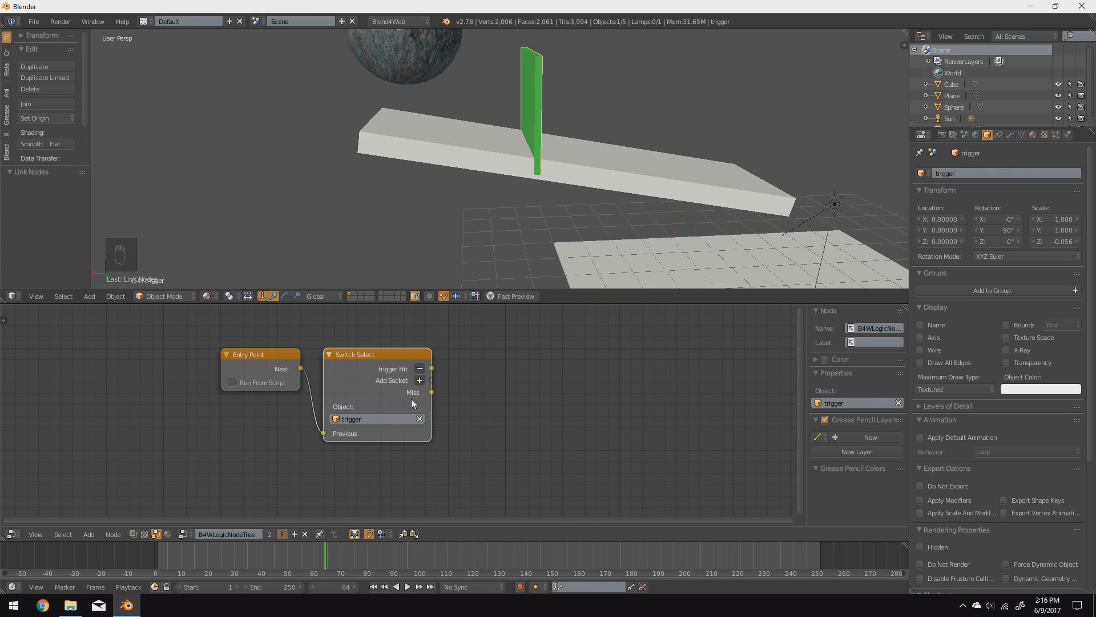
# Step: Add a Transform Object node and place it beside the Switch Select node
pyautogui.moveTo(454, 361); pyautogui.dragTo(368, 351, button='middle')
pyautogui.scroll(1, 360, 358)
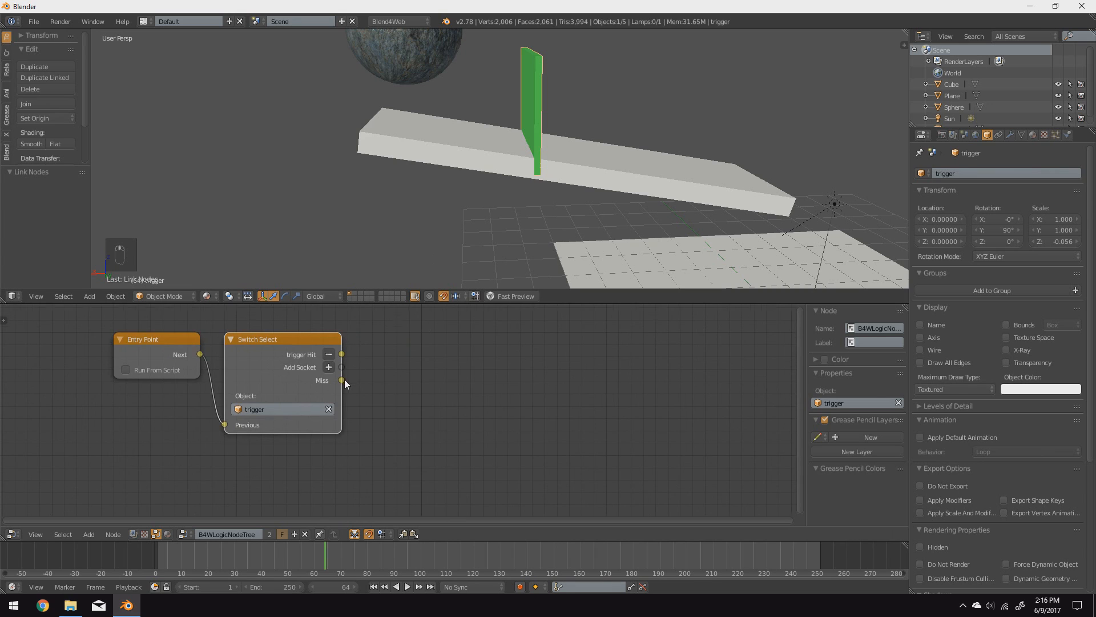
pyautogui.scroll(-1, 344, 379)
pyautogui.hotkey('shift', 'a')
pyautogui.moveTo(294, 419)
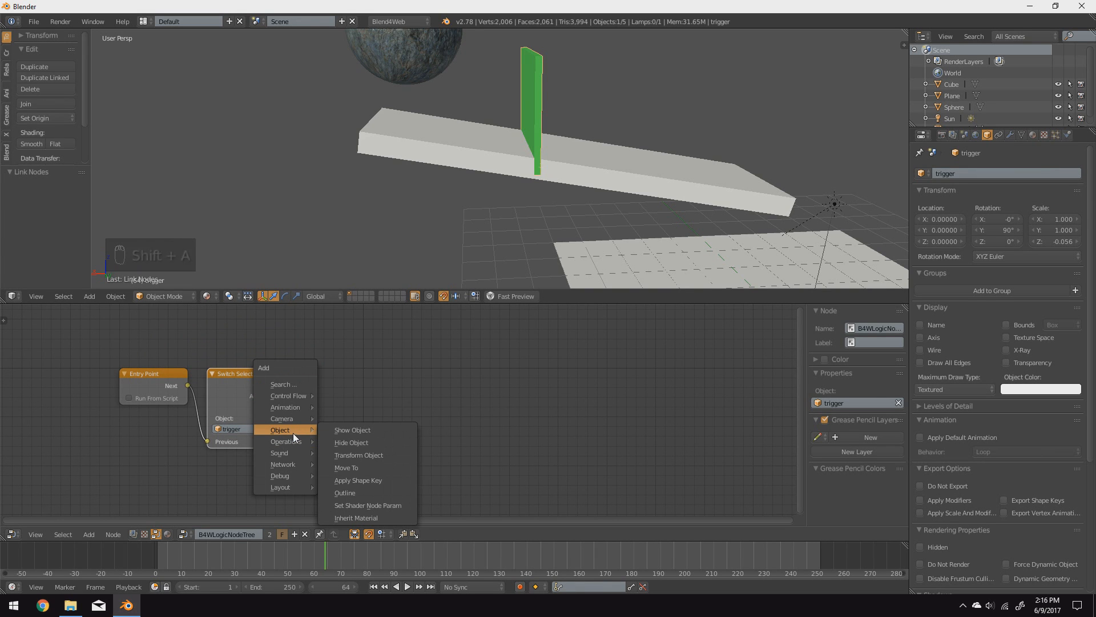
pyautogui.click(365, 456)
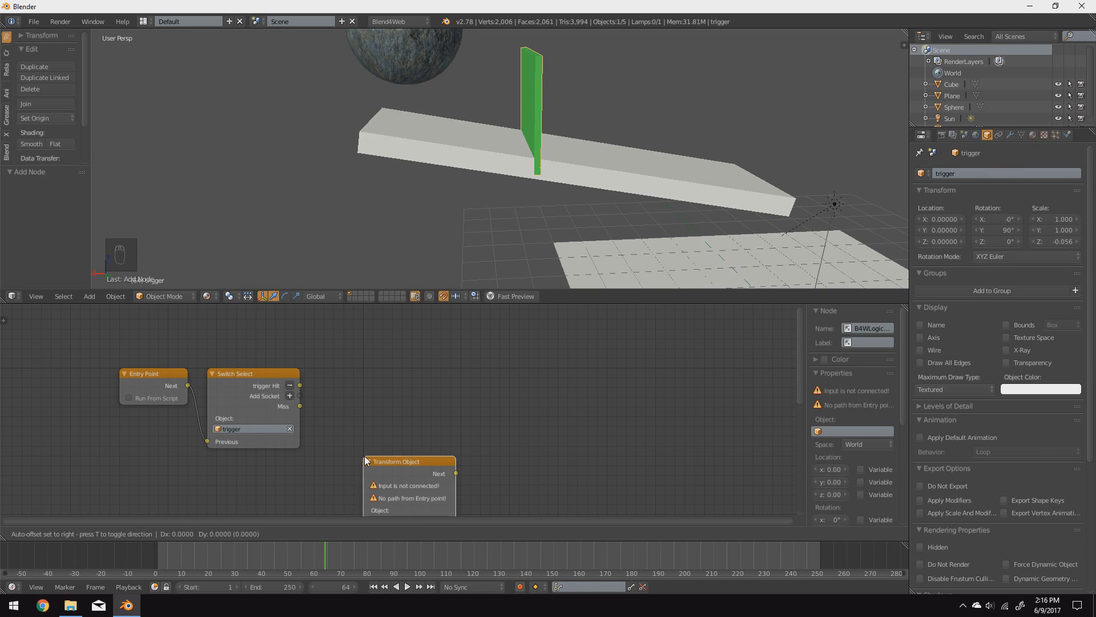
pyautogui.click(327, 370)
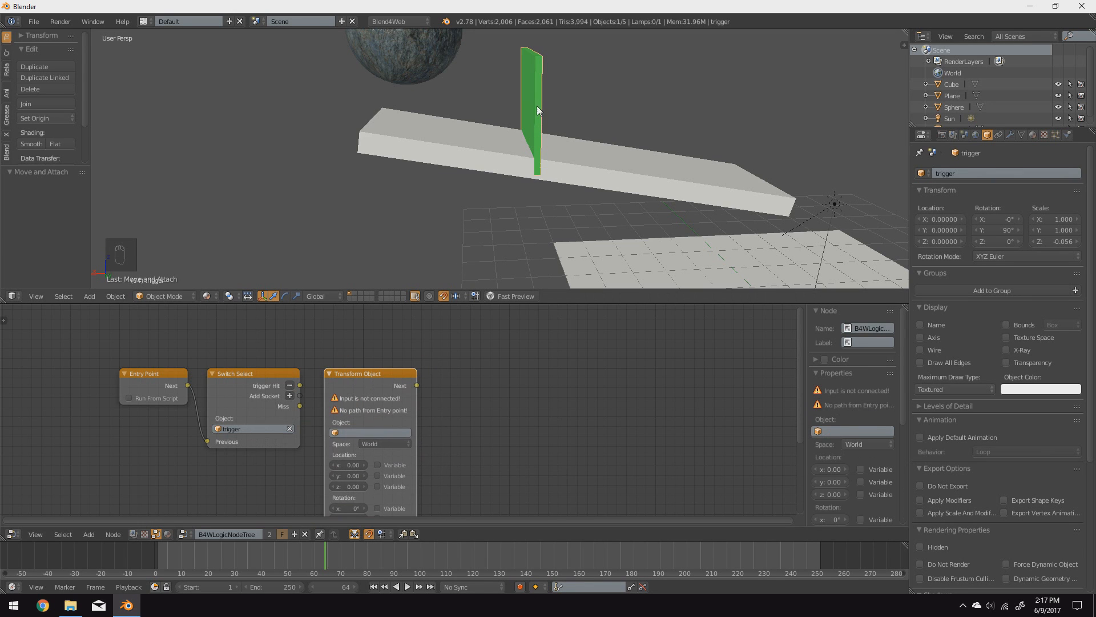
# Step: Link Switch Select's trigger Hit output to the Previous input of the Transform Object node
pyautogui.press('Home')
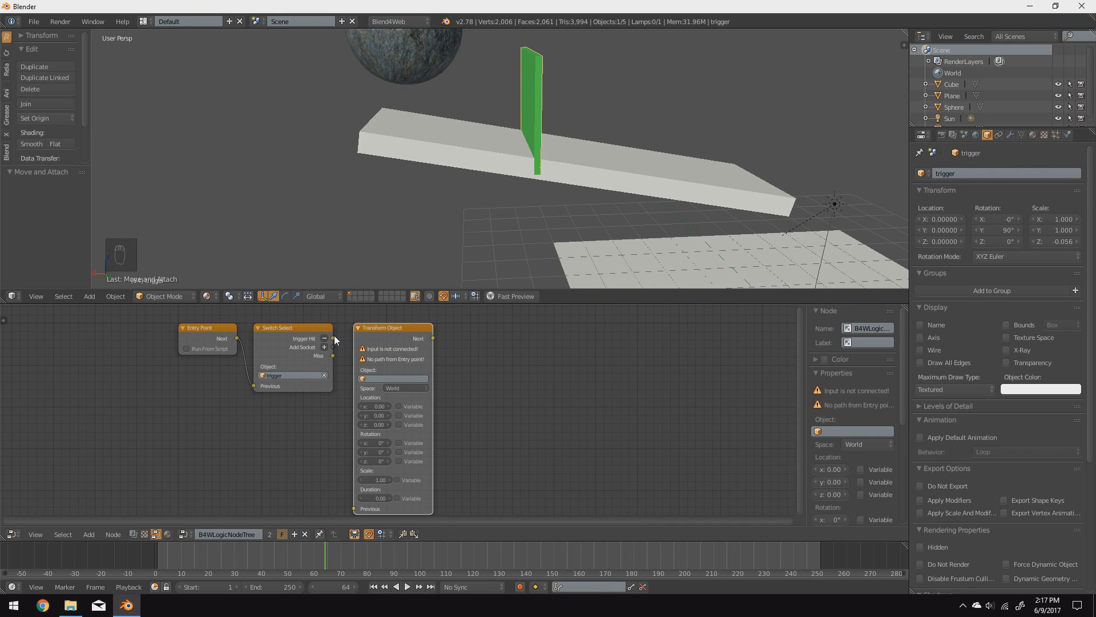
pyautogui.moveTo(333, 339); pyautogui.dragTo(350, 508)
pyautogui.scroll(2, 375, 452)
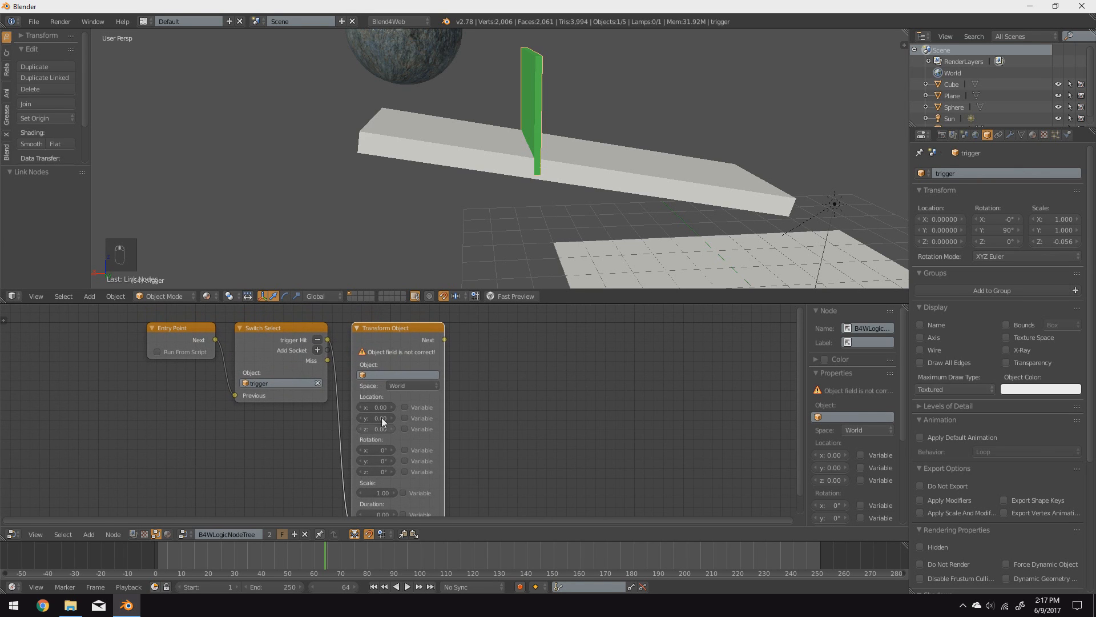
# Step: Assign trigger as the object of the Transform Object node and set its space to Local
pyautogui.click(388, 375)
pyautogui.click(384, 422)
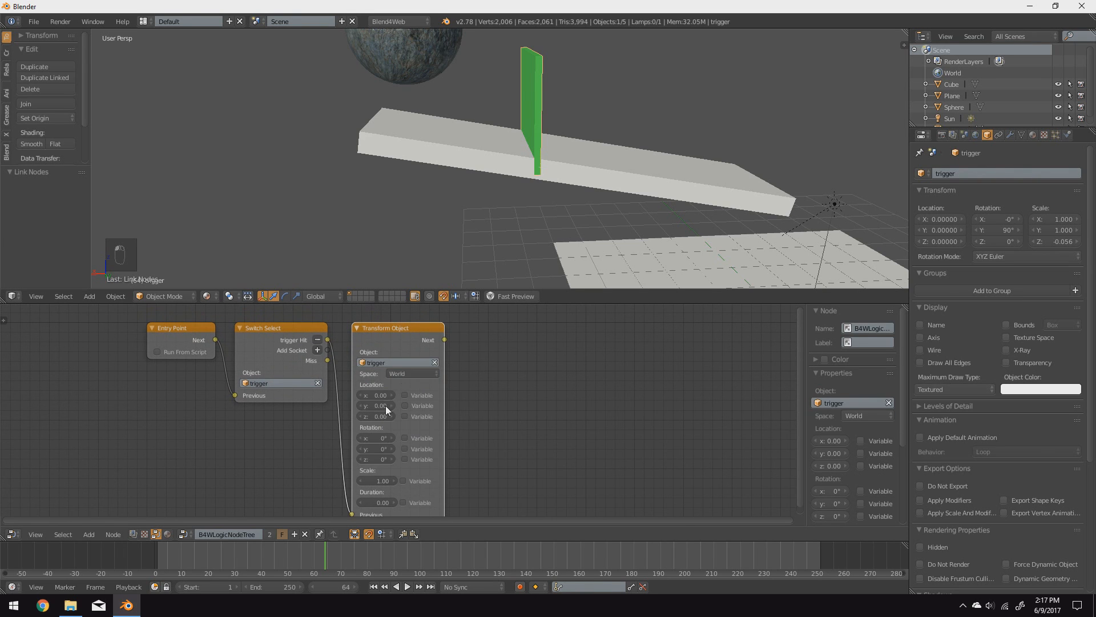
pyautogui.click(396, 373)
pyautogui.click(413, 341)
# Step: Set the Transform Object node's Z location to 5, keeping X and Y at 0
pyautogui.moveTo(413, 430); pyautogui.dragTo(410, 404, button='middle')
pyautogui.scroll(1, 410, 405)
pyautogui.click(355, 386)
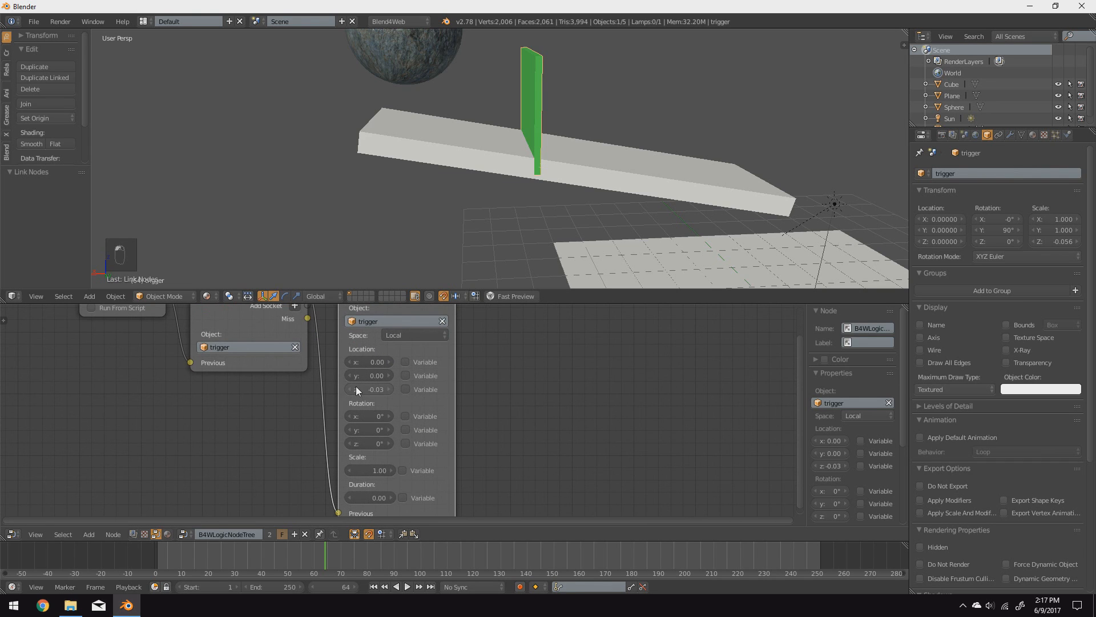
pyautogui.moveTo(375, 389); pyautogui.dragTo(376, 375)
pyautogui.write('8')
pyautogui.press('Return')
pyautogui.write('02')
pyautogui.press('Return')
pyautogui.click(371, 375)
pyautogui.write('0')
pyautogui.press('Return')
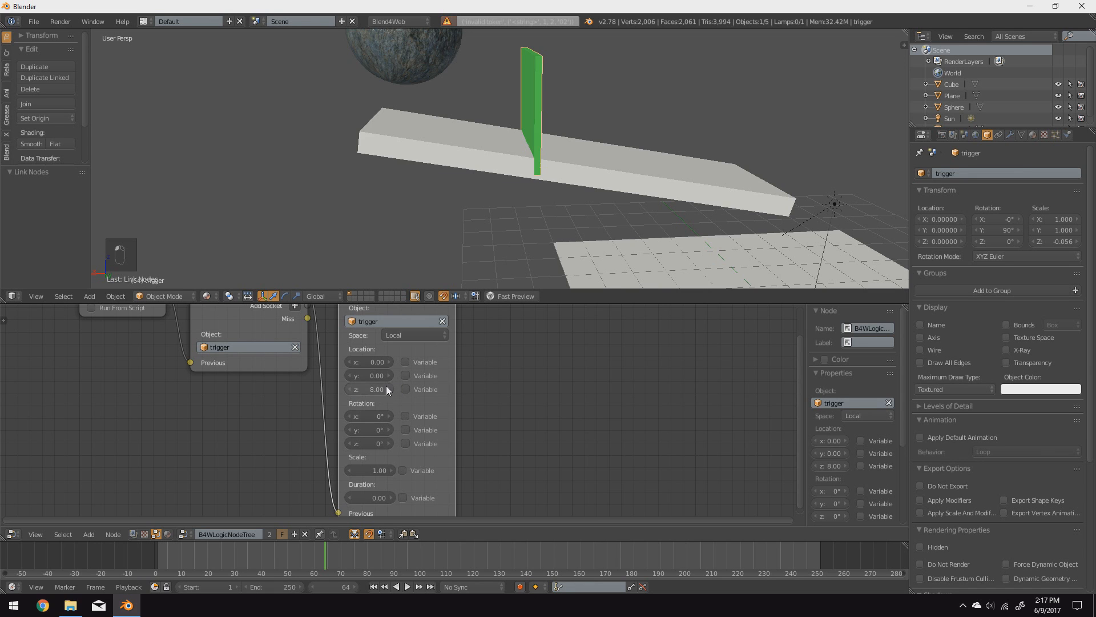
pyautogui.write('5')
pyautogui.press('Return')
# Step: Set the Transform Object node's duration to 1
pyautogui.scroll(-2, 450, 282)
pyautogui.moveTo(456, 435); pyautogui.dragTo(457, 373, button='middle')
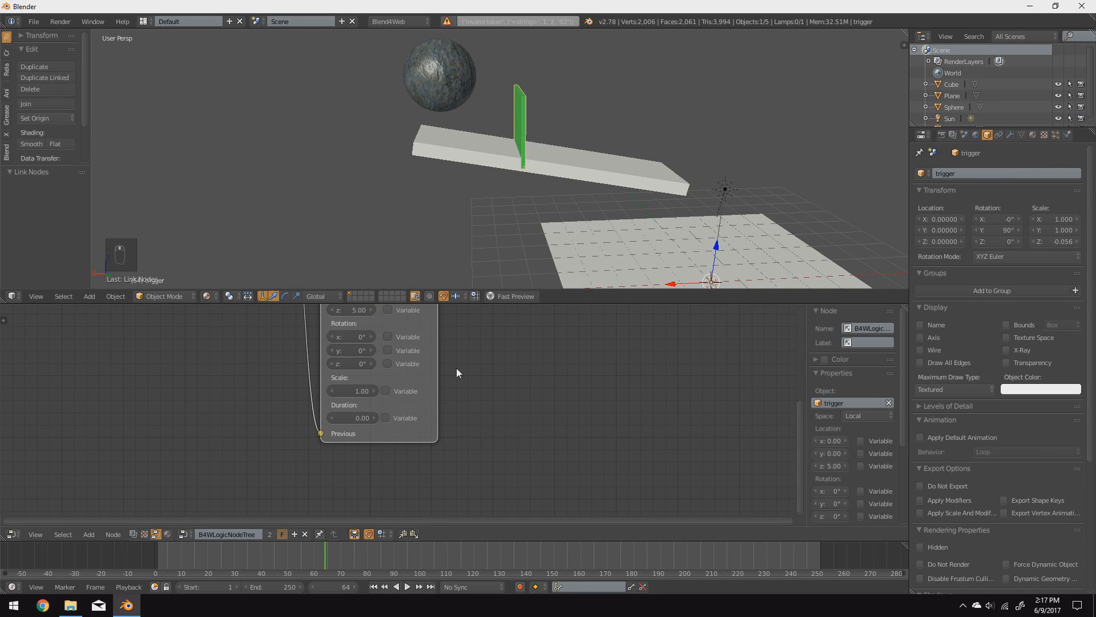
pyautogui.click(351, 417)
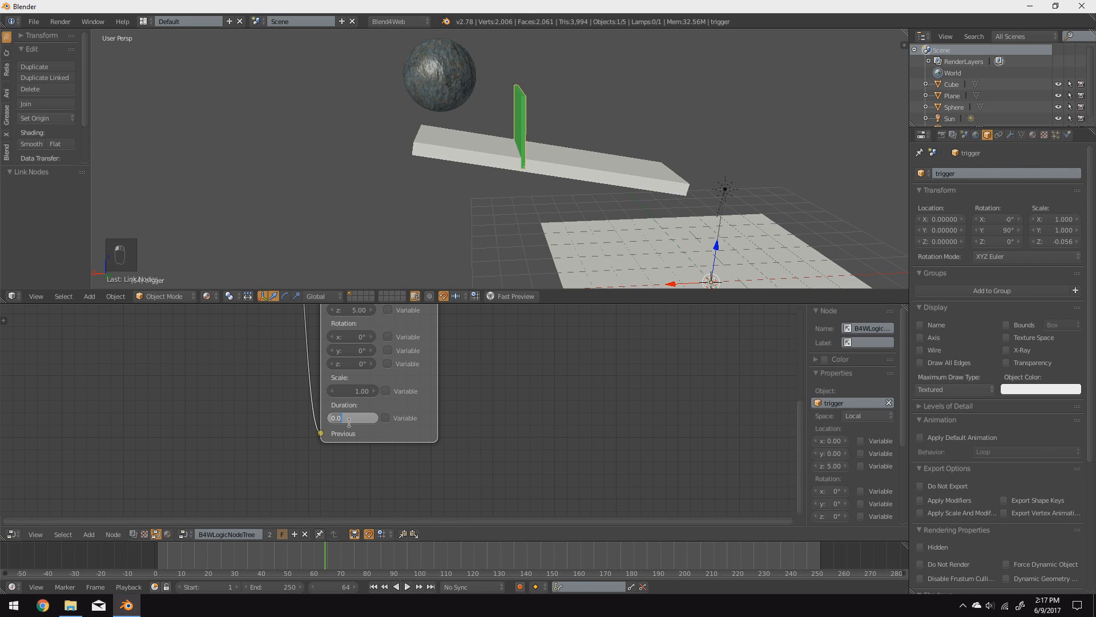
pyautogui.press('Home')
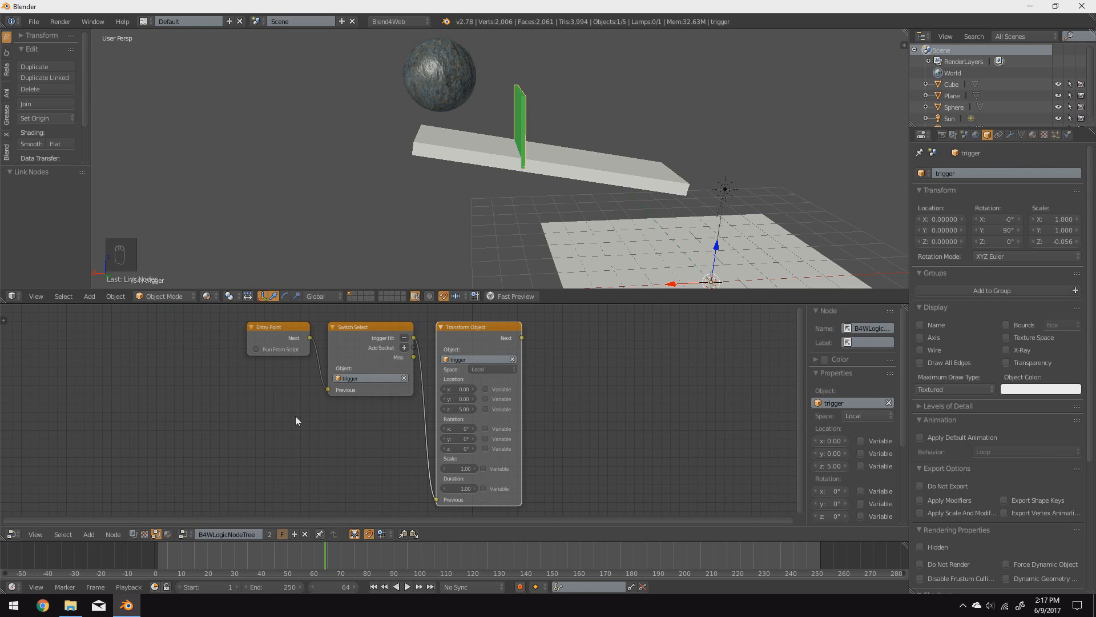
pyautogui.hotkey('shift', 'a')
pyautogui.moveTo(234, 386)
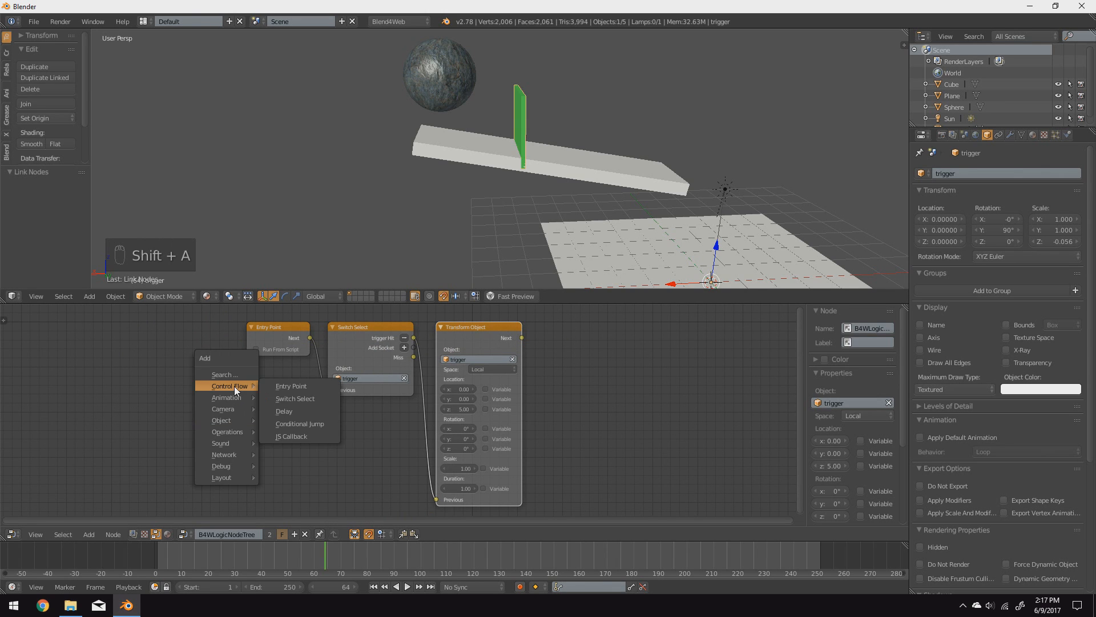
pyautogui.click(288, 435)
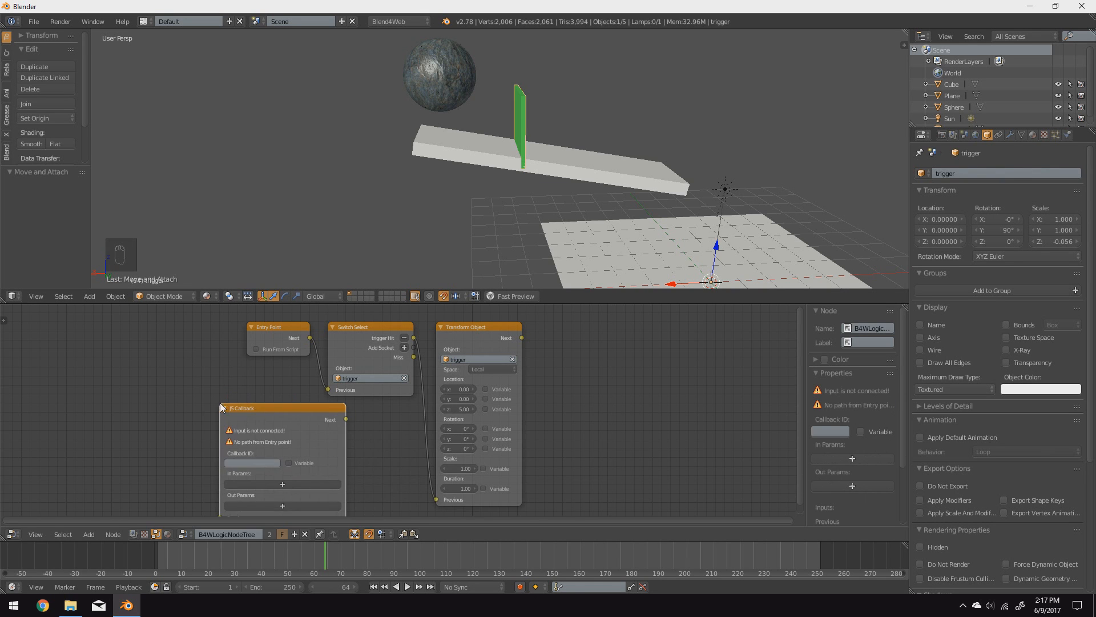
pyautogui.click(271, 445)
pyautogui.moveTo(270, 444); pyautogui.dragTo(270, 403, button='middle')
pyautogui.click(278, 377)
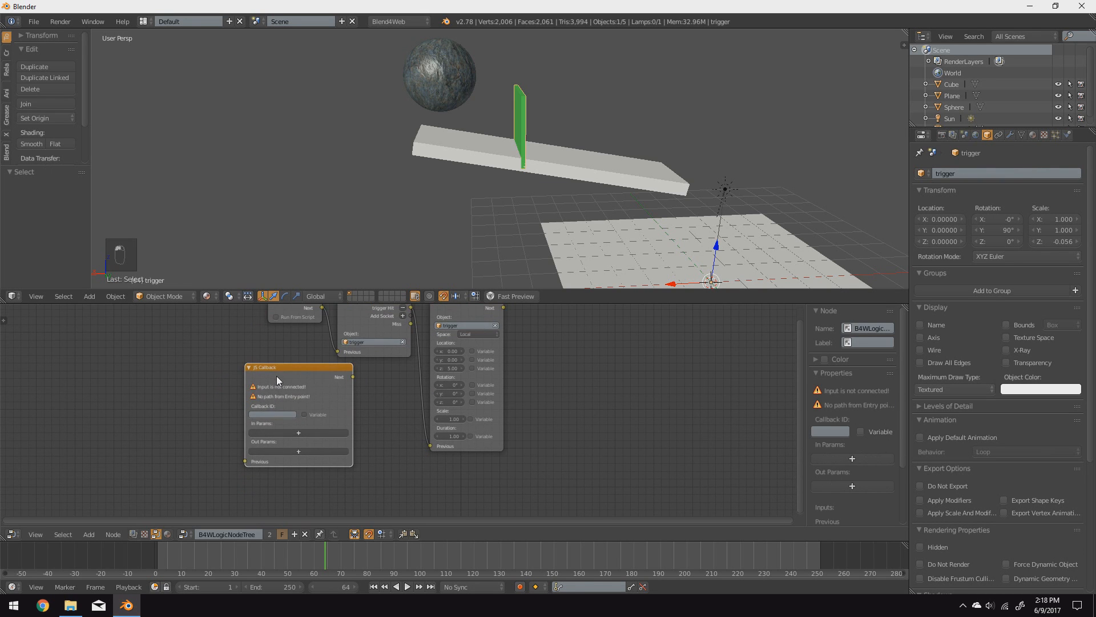
pyautogui.press('Delete')
# Step: Widen the Switch Select node slightly
pyautogui.moveTo(378, 338)
pyautogui.mouseDown(button='middle')
pyautogui.moveTo(368, 399)
pyautogui.moveTo(378, 386)
pyautogui.mouseUp(button='middle')
pyautogui.click(440, 358)
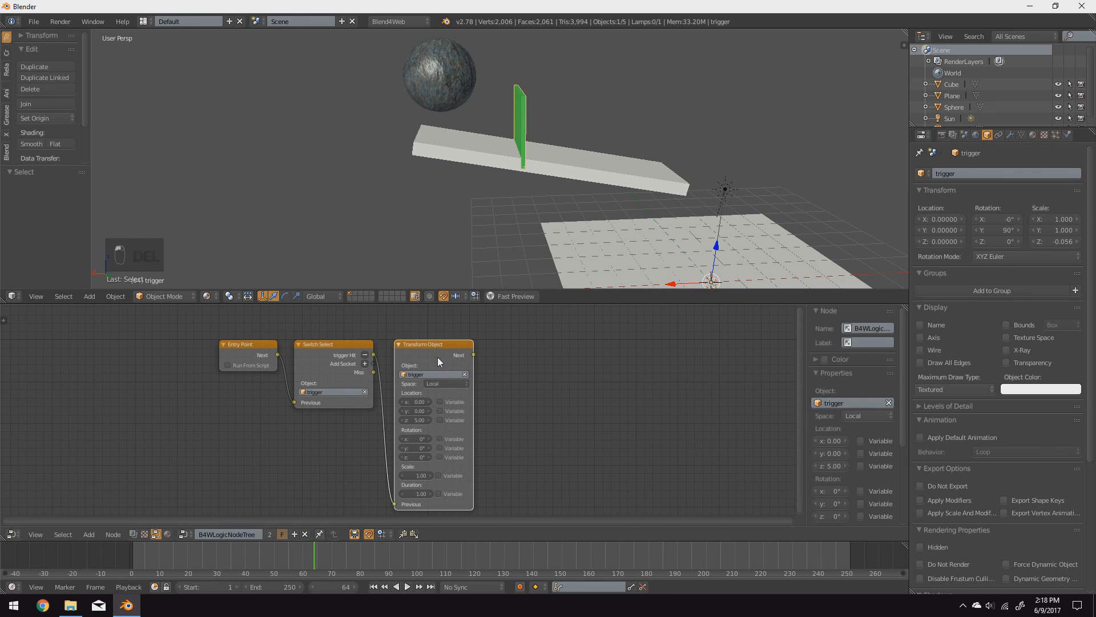
pyautogui.moveTo(372, 347); pyautogui.dragTo(373, 346)
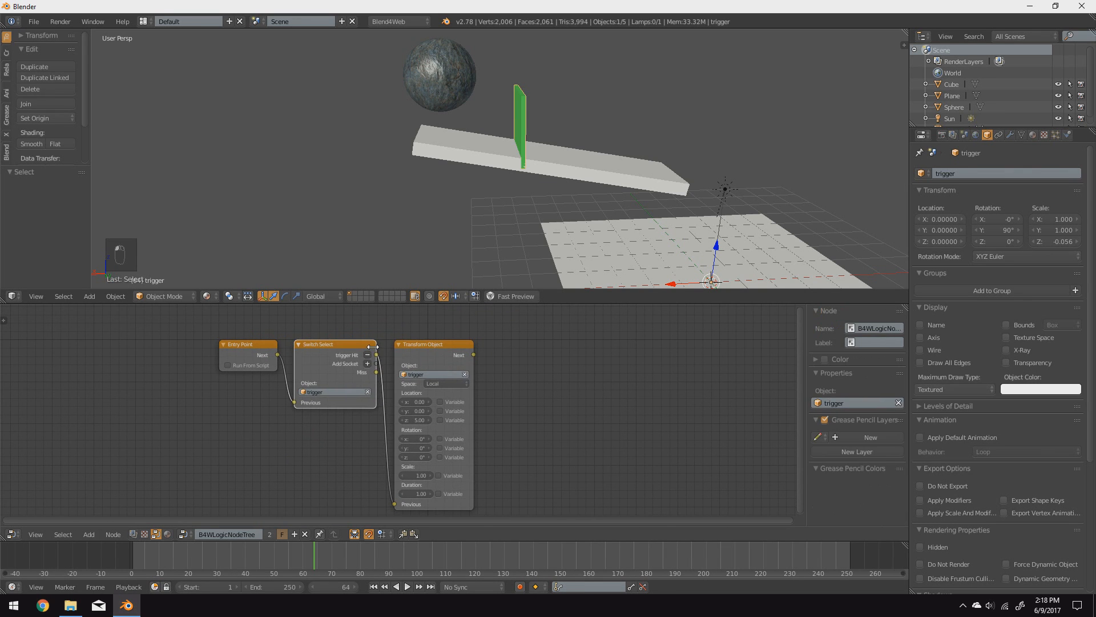
pyautogui.scroll(1, 433, 335)
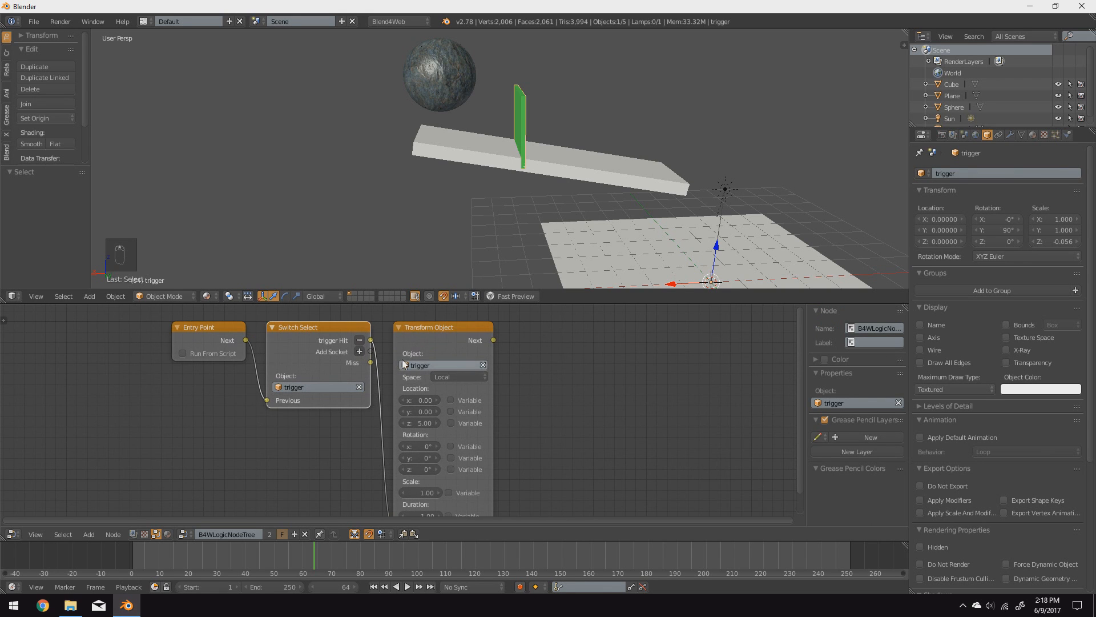
# Step: Run a fast preview of the scene, select the green gate to test its movement, and return to Blender
pyautogui.click(509, 297)
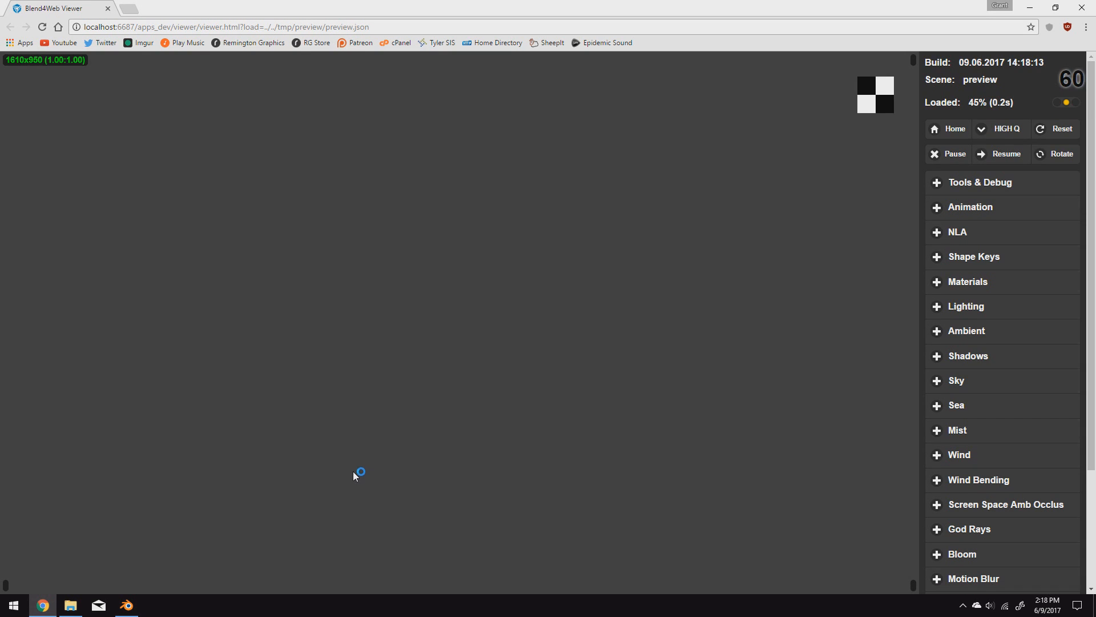
pyautogui.scroll(-4, 374, 418)
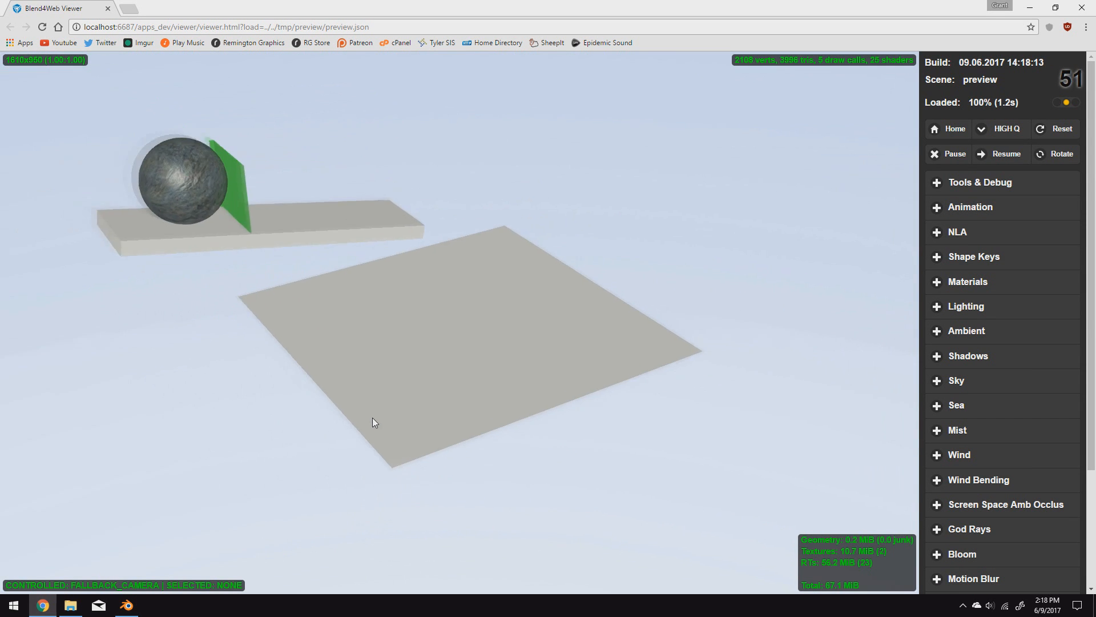
pyautogui.moveTo(178, 441); pyautogui.dragTo(177, 431, button='middle')
pyautogui.moveTo(177, 431); pyautogui.dragTo(228, 345)
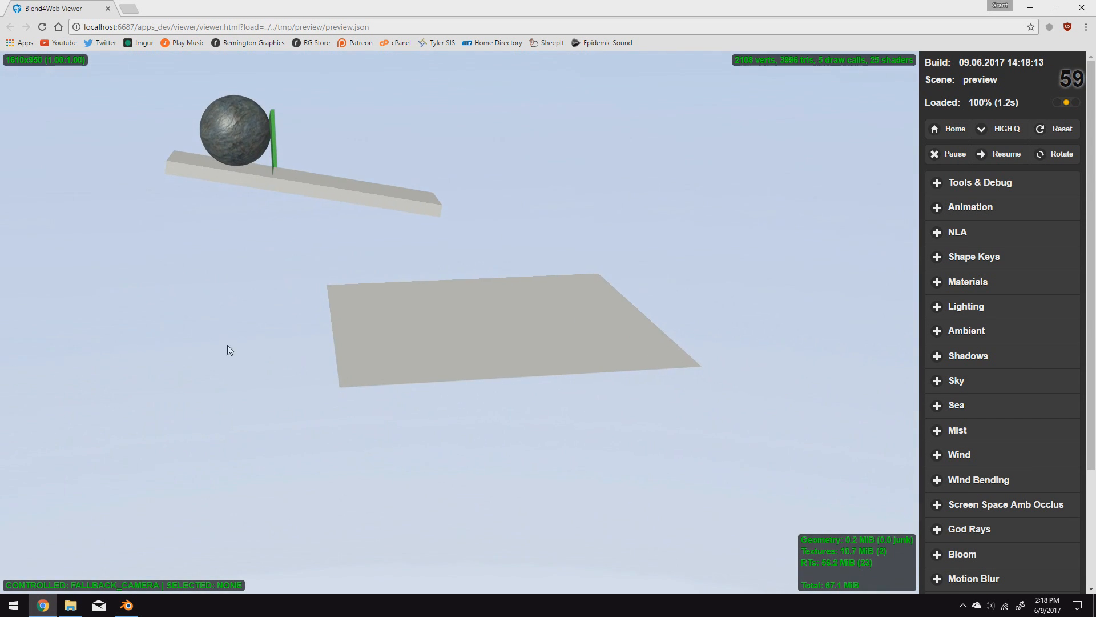
pyautogui.click(272, 145)
pyautogui.moveTo(208, 191); pyautogui.dragTo(208, 232)
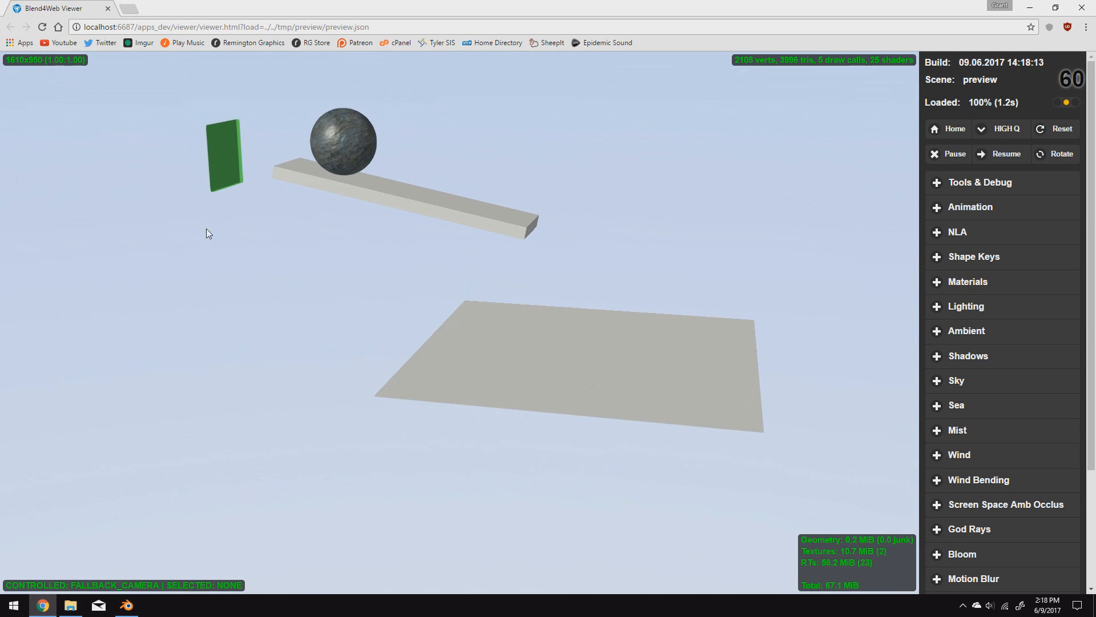
pyautogui.click(220, 177)
pyautogui.click(130, 606)
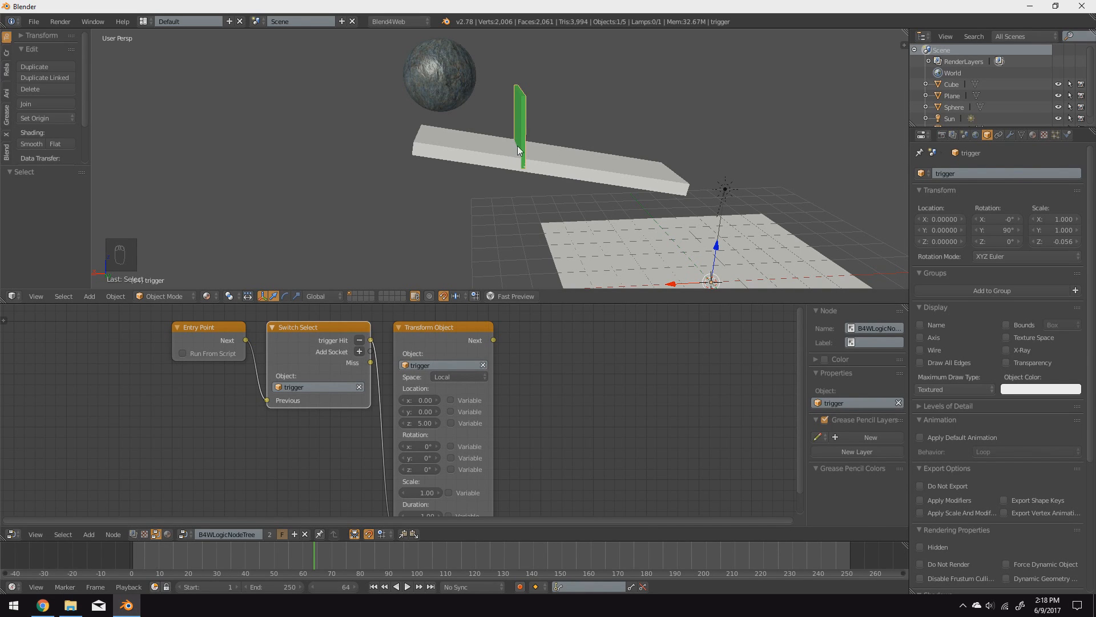
# Step: Apply the rotation of the green trigger gate
pyautogui.hotkey('ctrl', 'a')
pyautogui.click(511, 164)
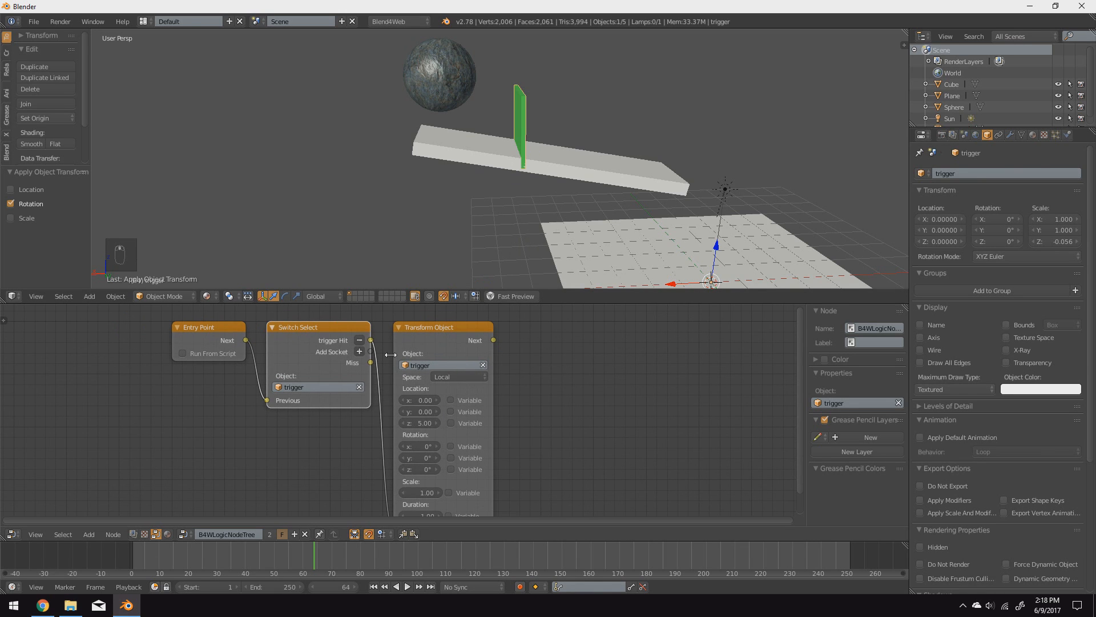
pyautogui.rightClick(470, 94)
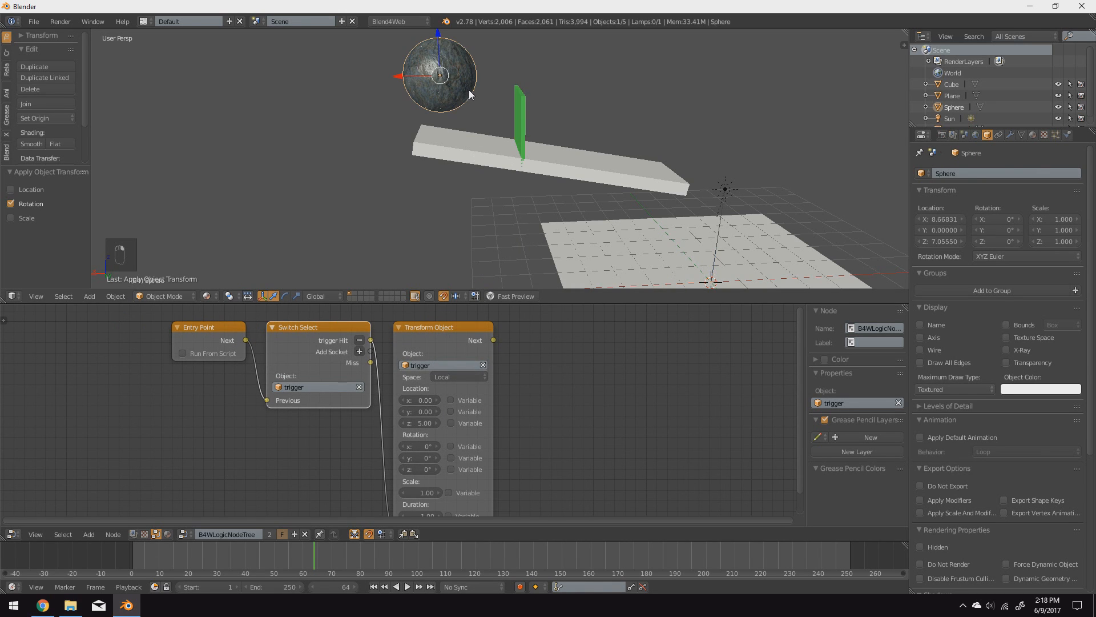
# Step: Replace the green gate with a new cube named "trigger", scaled to 0.1 on X and located at X 7, Y 0, Z 6
pyautogui.rightClick(507, 114)
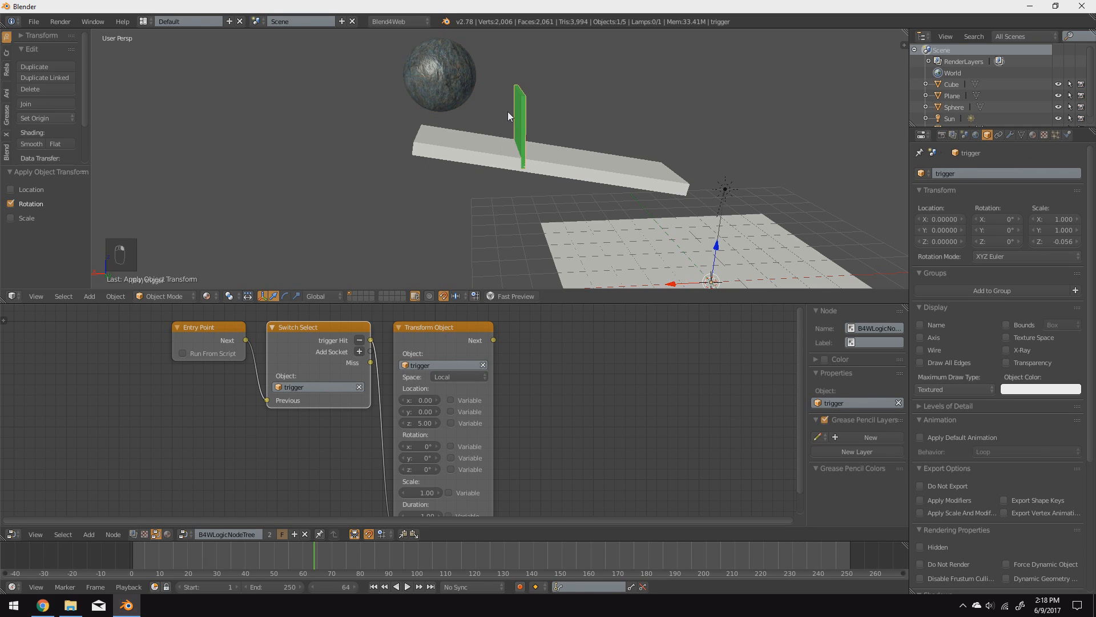
pyautogui.press('Delete')
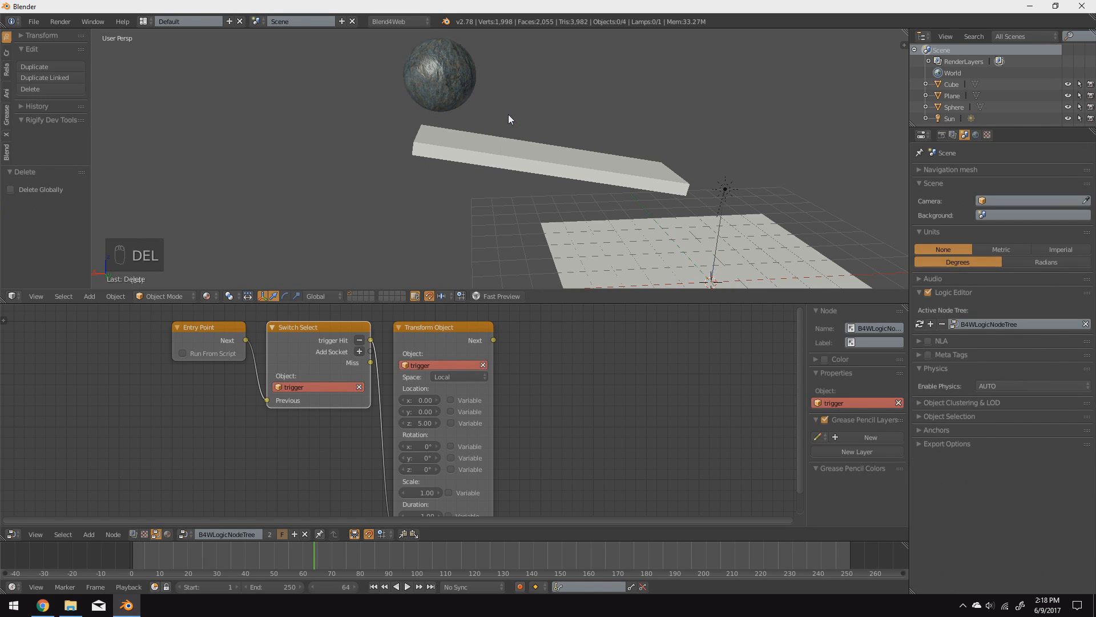
pyautogui.moveTo(588, 201); pyautogui.dragTo(520, 196, button='middle')
pyautogui.hotkey('shift', 'a')
pyautogui.moveTo(520, 197)
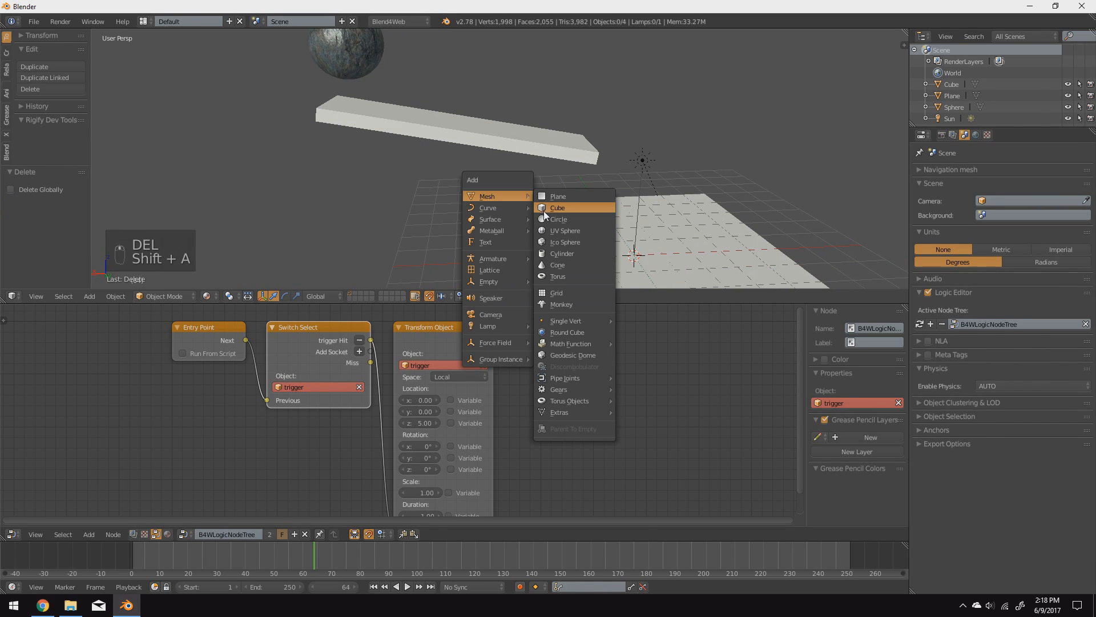
pyautogui.click(596, 207)
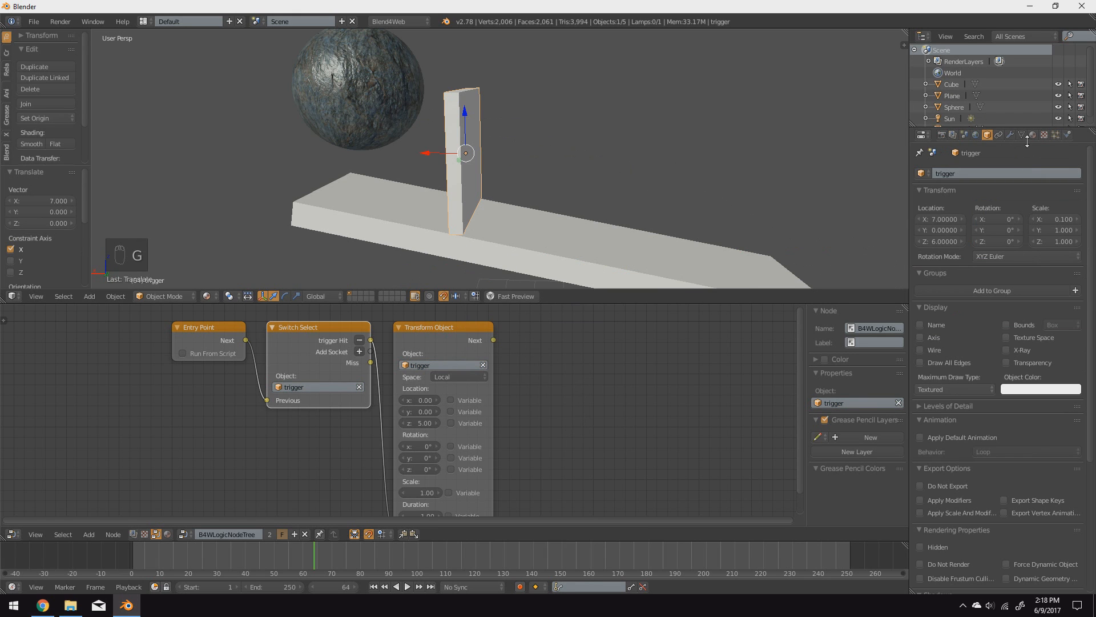
# Step: Give the new trigger gate a new material with a light green diffuse color
pyautogui.click(1031, 136)
pyautogui.click(997, 211)
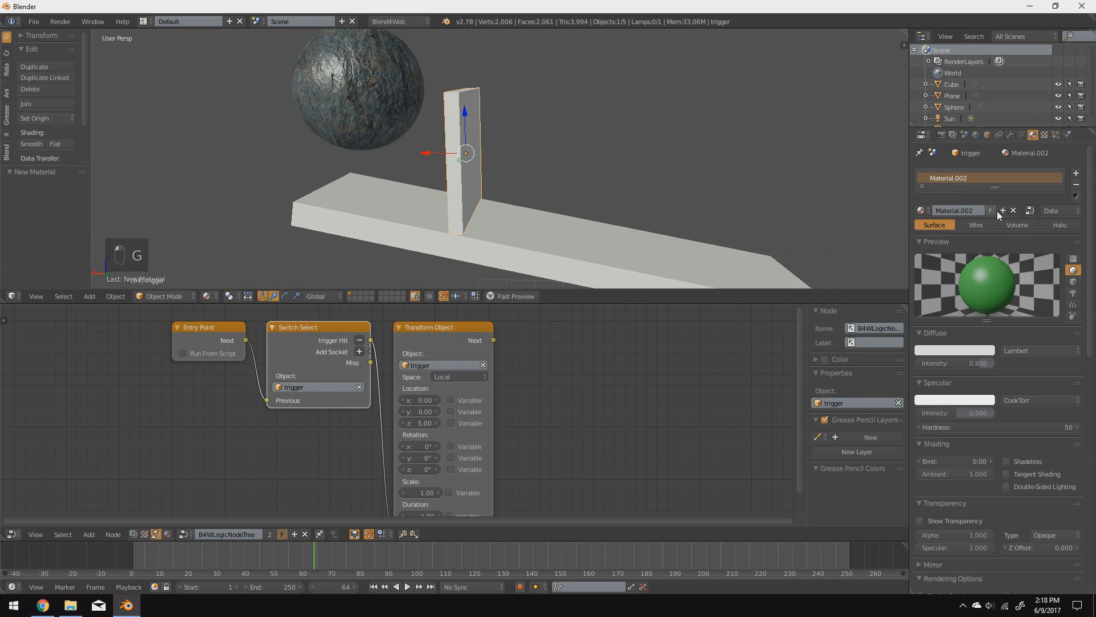
pyautogui.click(974, 350)
pyautogui.moveTo(935, 251); pyautogui.dragTo(916, 233)
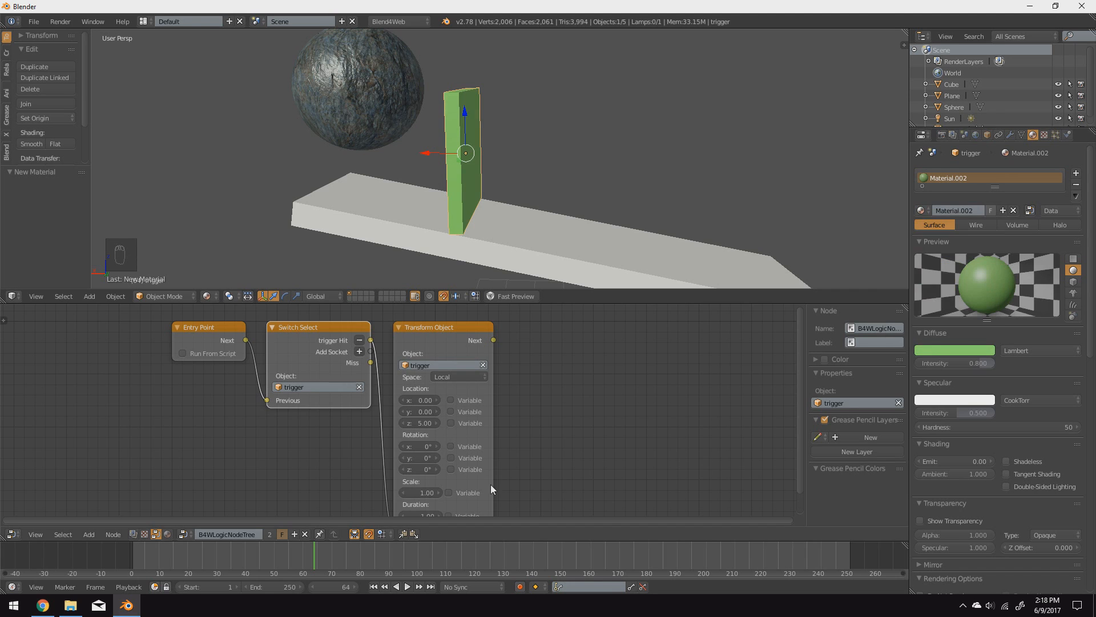
# Step: Apply the location of the new trigger gate so its origin sits at the scene center
pyautogui.moveTo(487, 406); pyautogui.dragTo(515, 407, button='middle')
pyautogui.scroll(3, 516, 407)
pyautogui.scroll(-4, 516, 408)
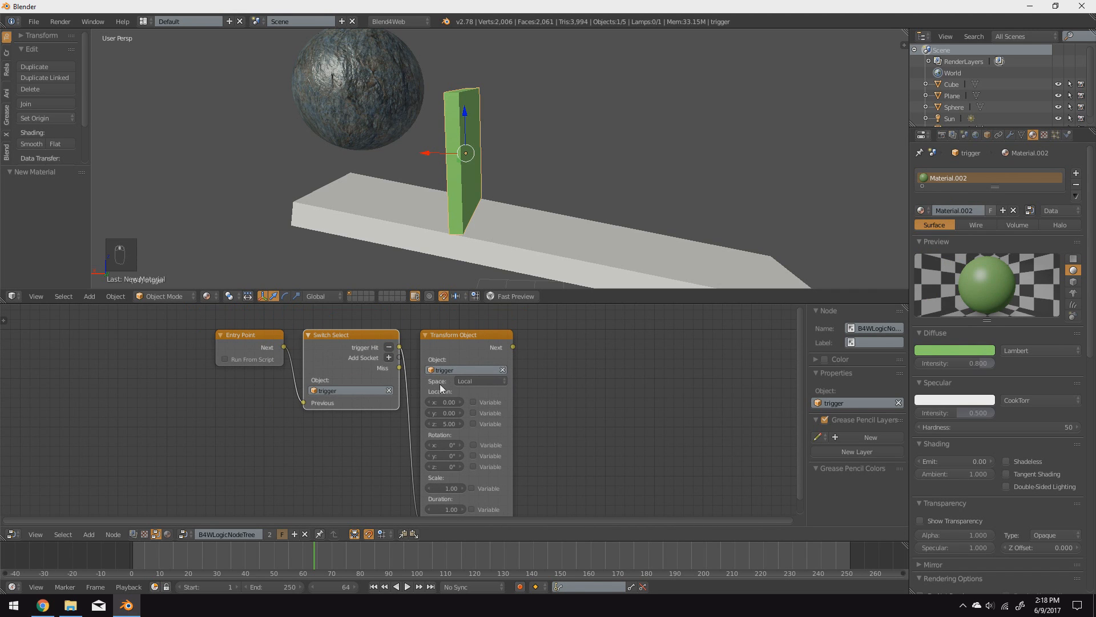
pyautogui.scroll(-5, 419, 239)
pyautogui.hotkey('ctrl', 'a')
pyautogui.click(475, 209)
pyautogui.scroll(-1, 505, 234)
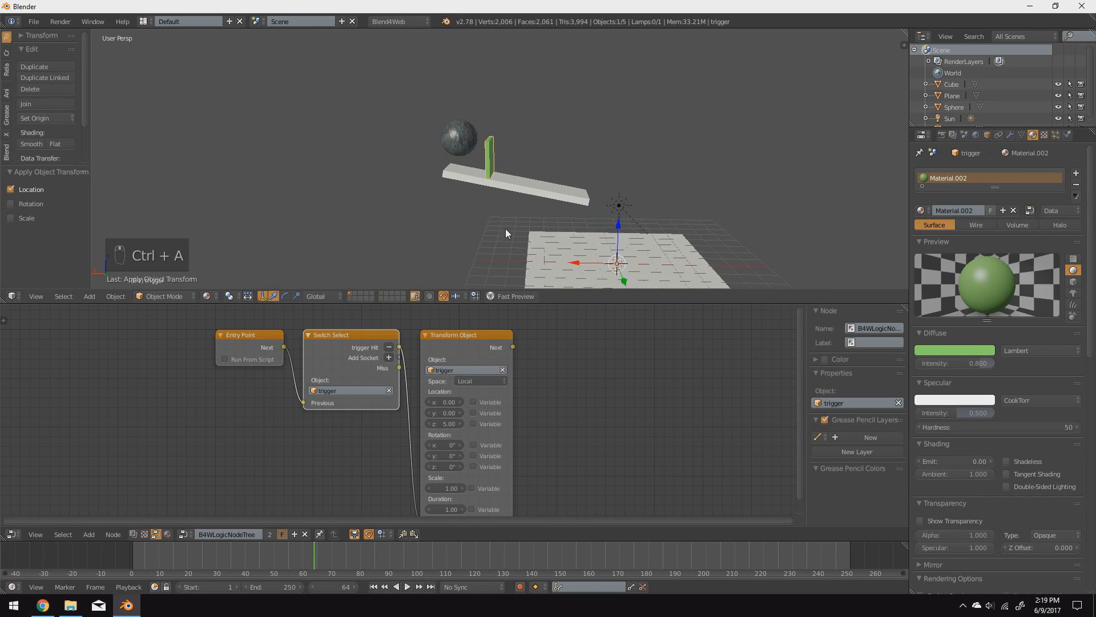
pyautogui.scroll(5, 505, 228)
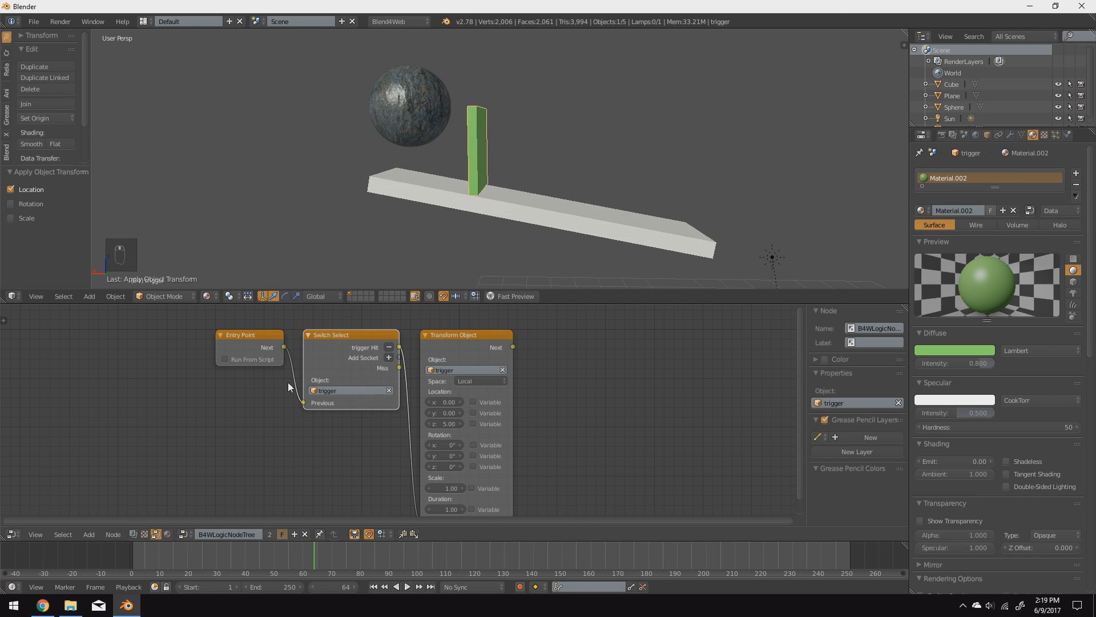
# Step: Run a fast preview of the scene in the browser to check the new trigger gate, and return to Blender
pyautogui.click(533, 299)
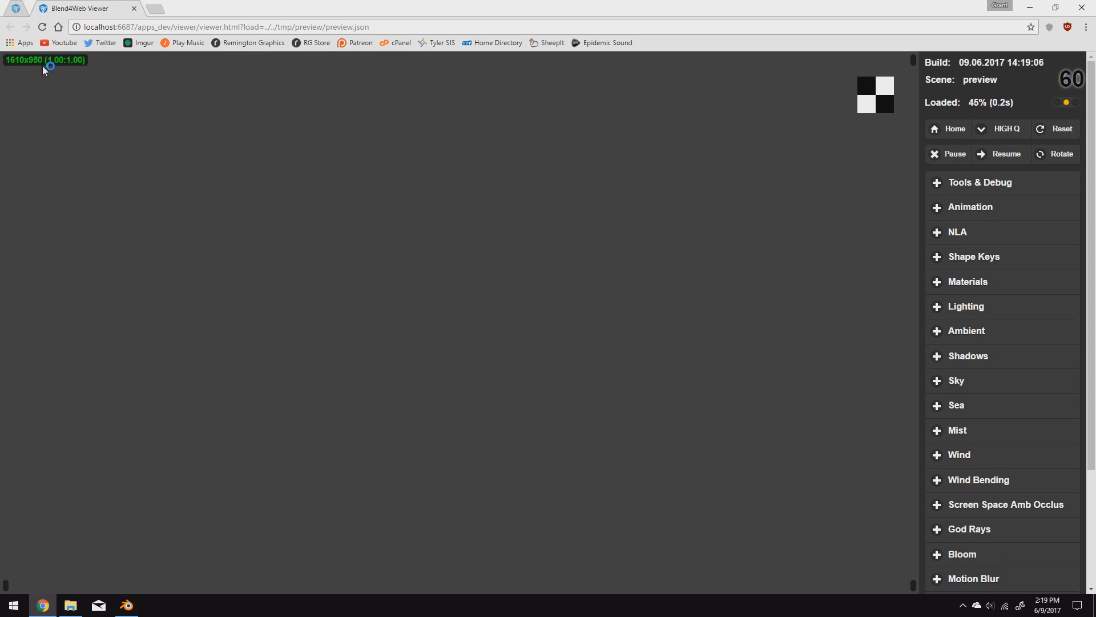
pyautogui.scroll(-5, 375, 447)
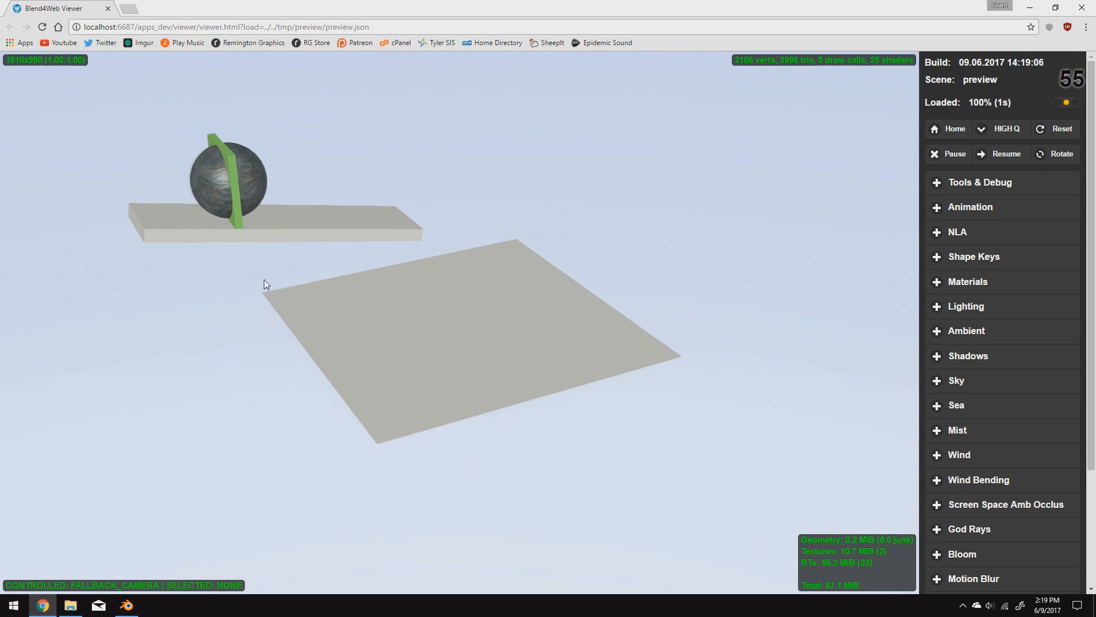
pyautogui.hotkey('alt', 'Tab')
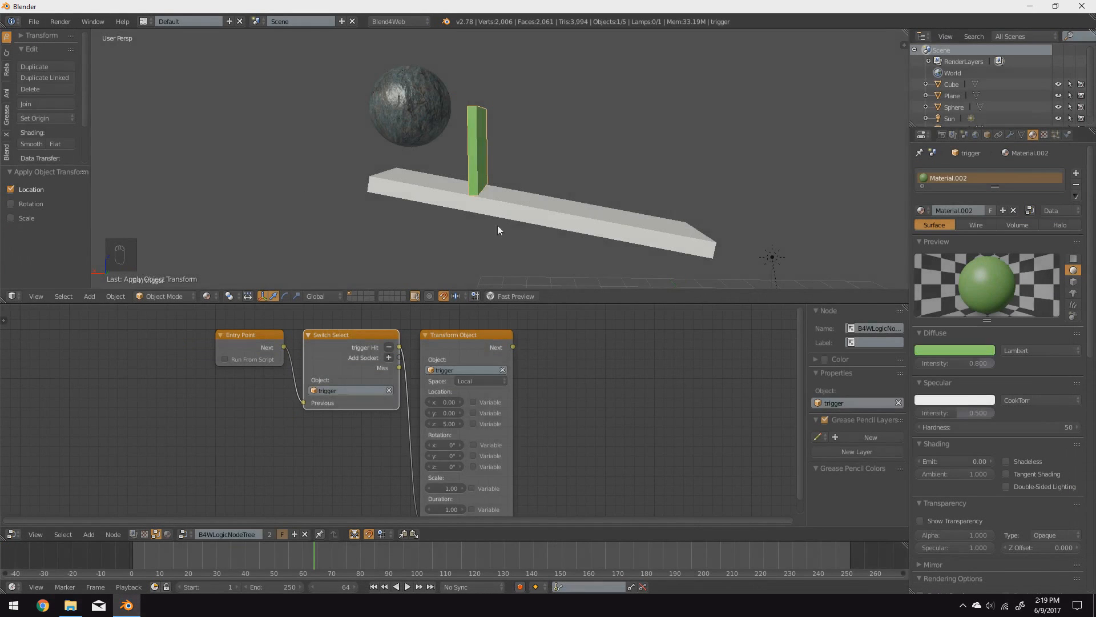
# Step: Enable Object Physics for the green trigger gate
pyautogui.click(1067, 134)
pyautogui.click(957, 188)
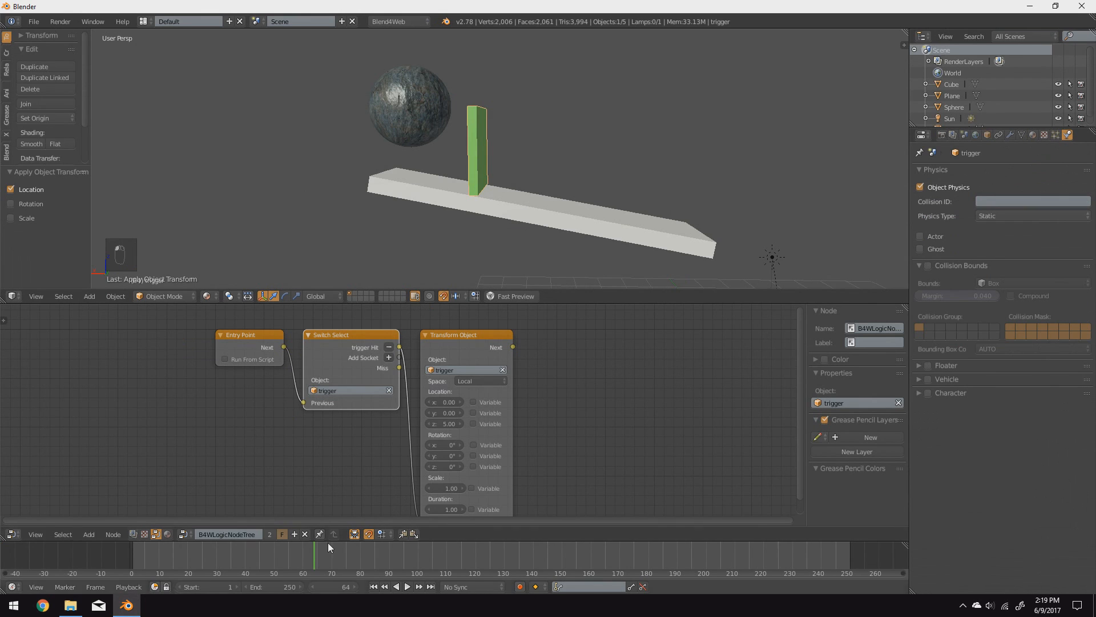
# Step: Run another fast preview and select the green gate to test whether it releases the sphere
pyautogui.click(503, 298)
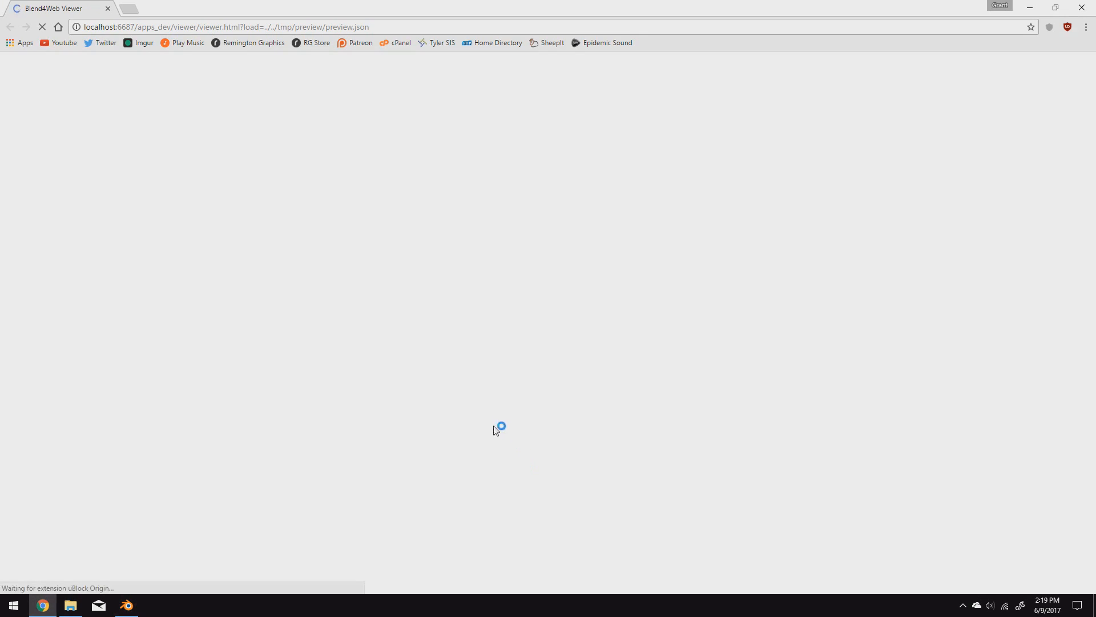
pyautogui.scroll(-5, 434, 437)
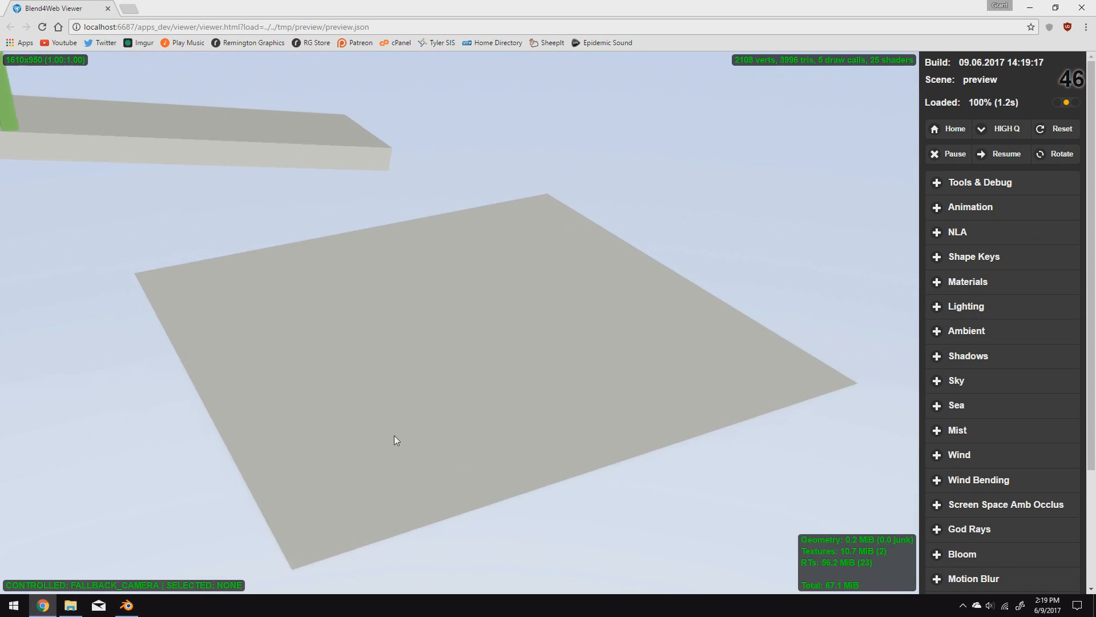
pyautogui.click(258, 203)
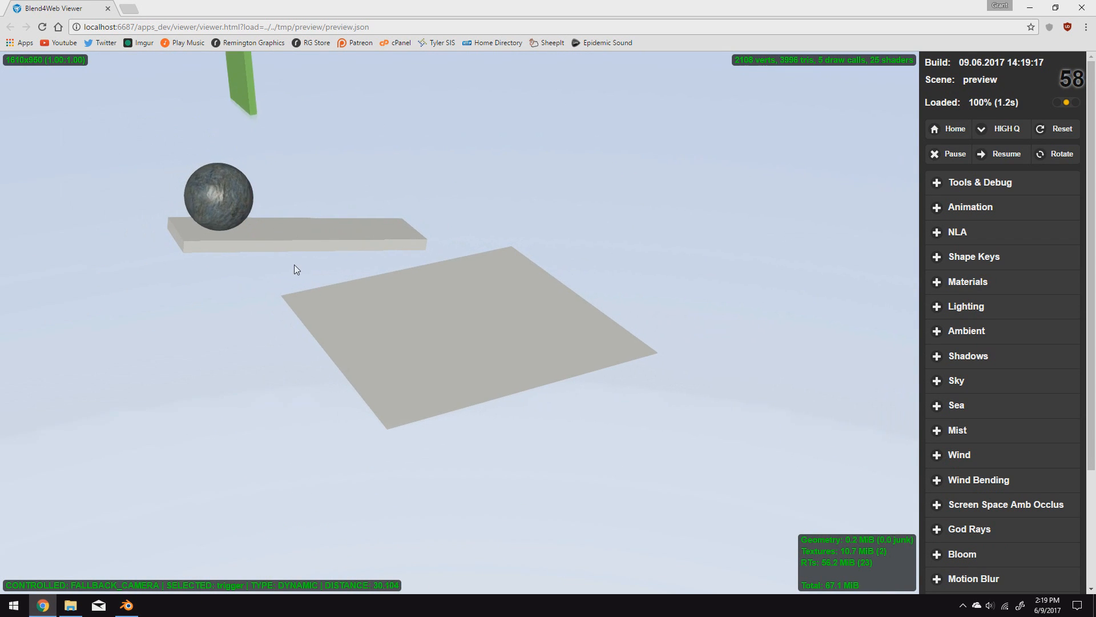
pyautogui.moveTo(447, 302); pyautogui.dragTo(646, 293, button='middle')
pyautogui.moveTo(646, 294); pyautogui.dragTo(630, 332)
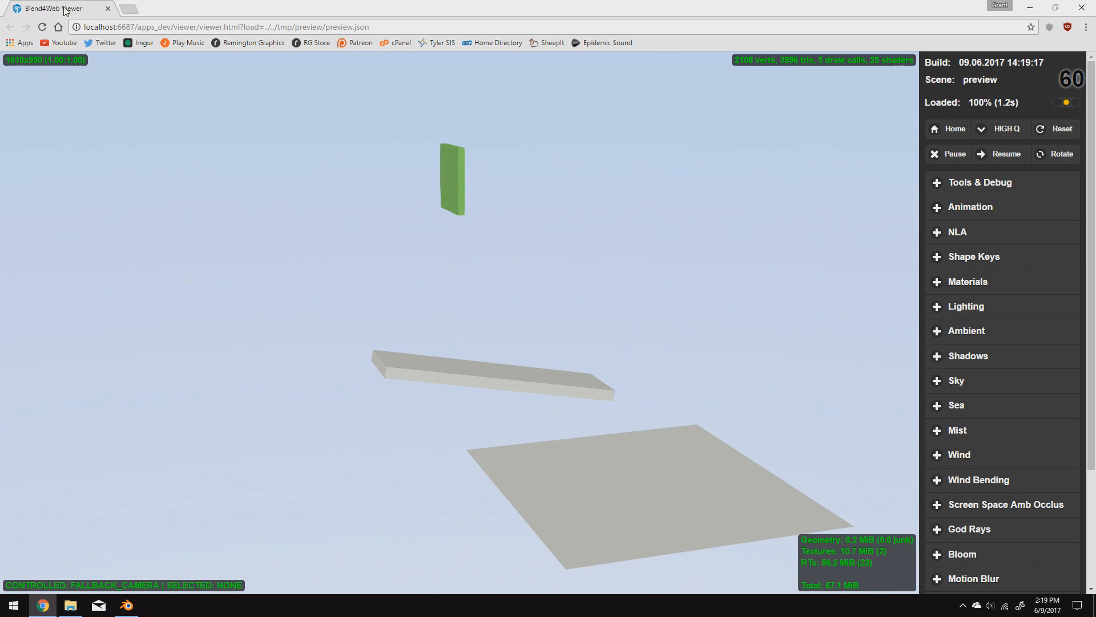
# Step: Return to Blender and merge the node editor area into the 3D view so the viewport fills its space
pyautogui.hotkey('alt', 'Tab')
pyautogui.rightClick(323, 303)
pyautogui.click(368, 316)
pyautogui.click(337, 382)
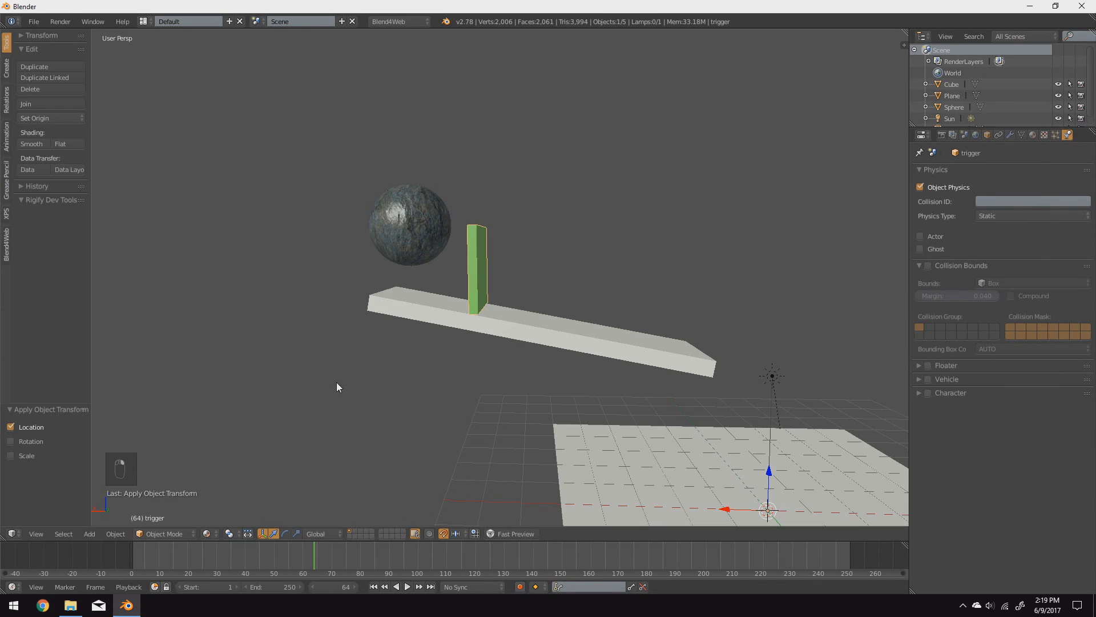
# Step: Export the scene as Blend4Web HTML to the Documents folder under the name "Blend4Web Demo.html"
pyautogui.click(34, 21)
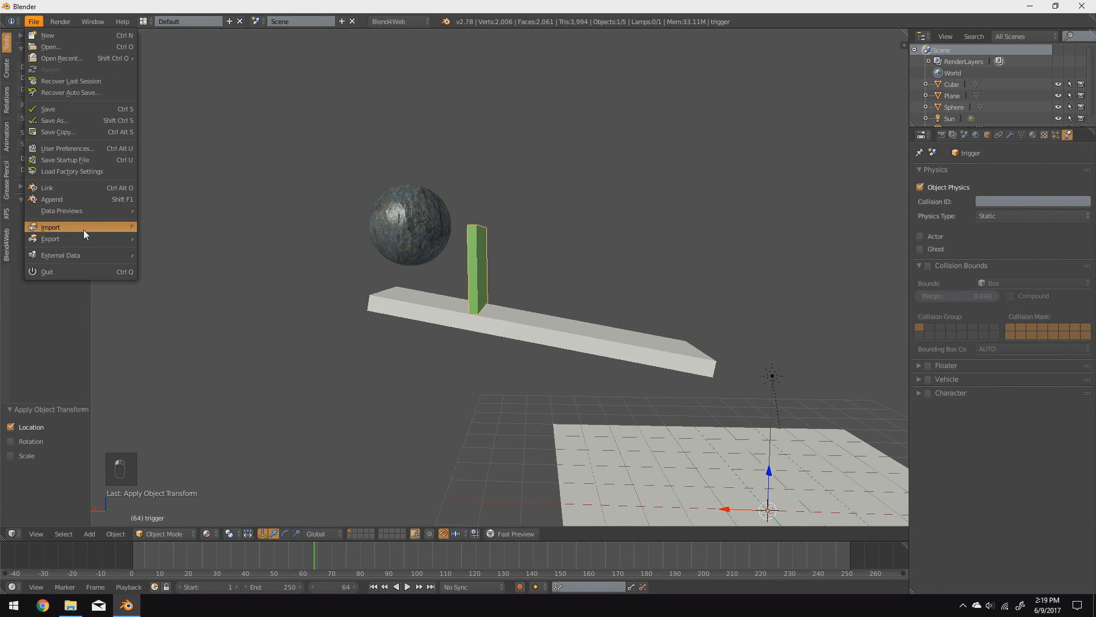
pyautogui.moveTo(96, 235)
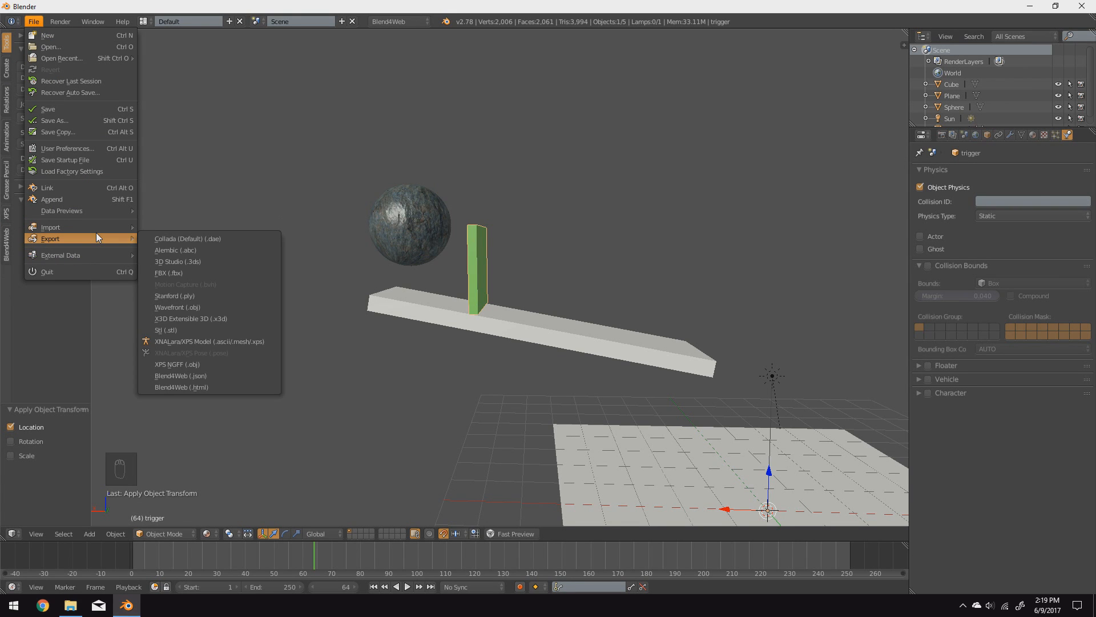
pyautogui.click(225, 386)
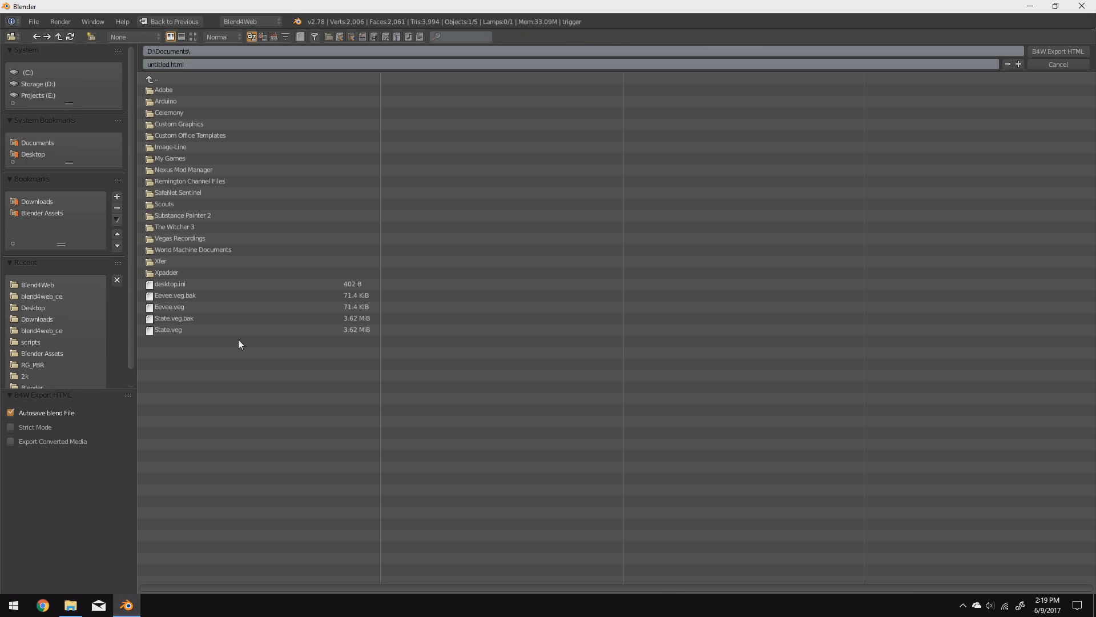
pyautogui.click(225, 64)
pyautogui.write('Blend4')
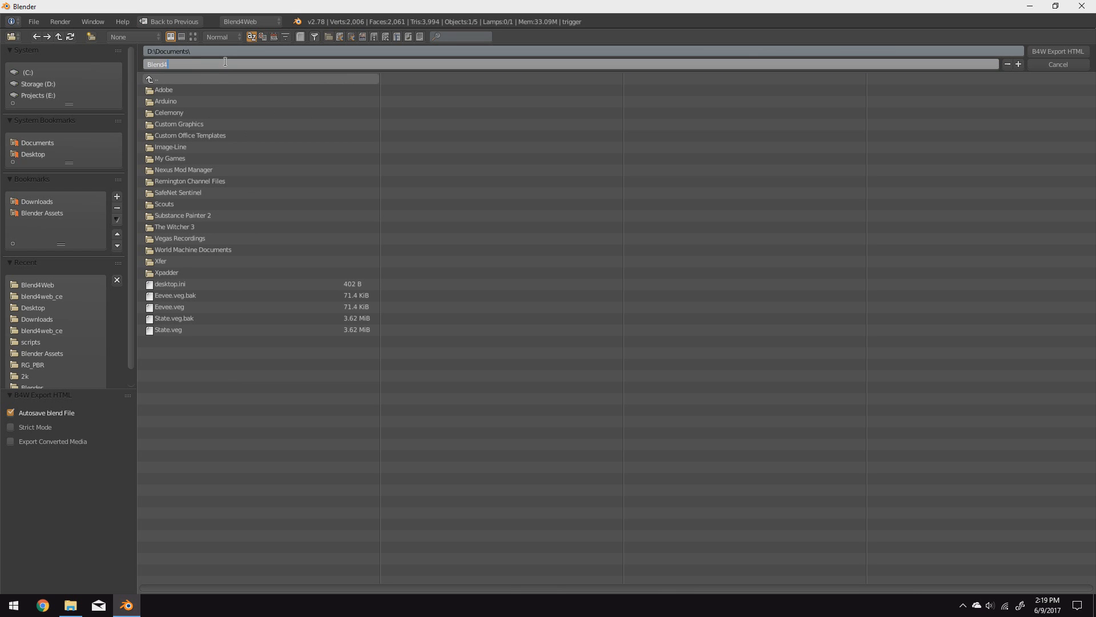
pyautogui.write('Web D')
pyautogui.press('Return')
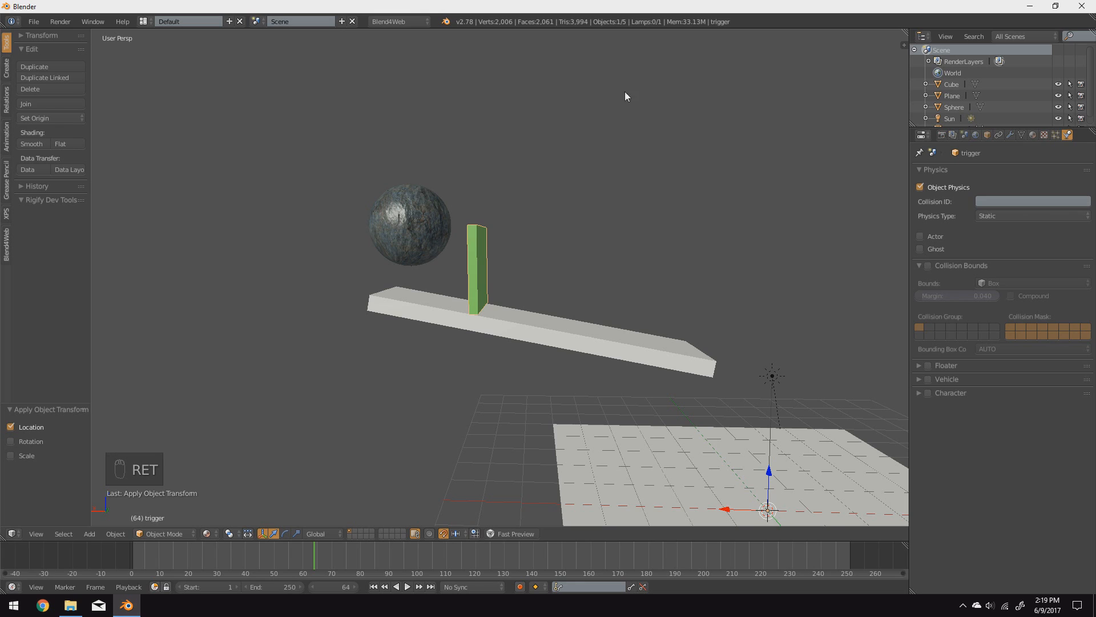
# Step: Show the desktop and shift the Blend4Web folder window to look for the exported file
pyautogui.click(1030, 7)
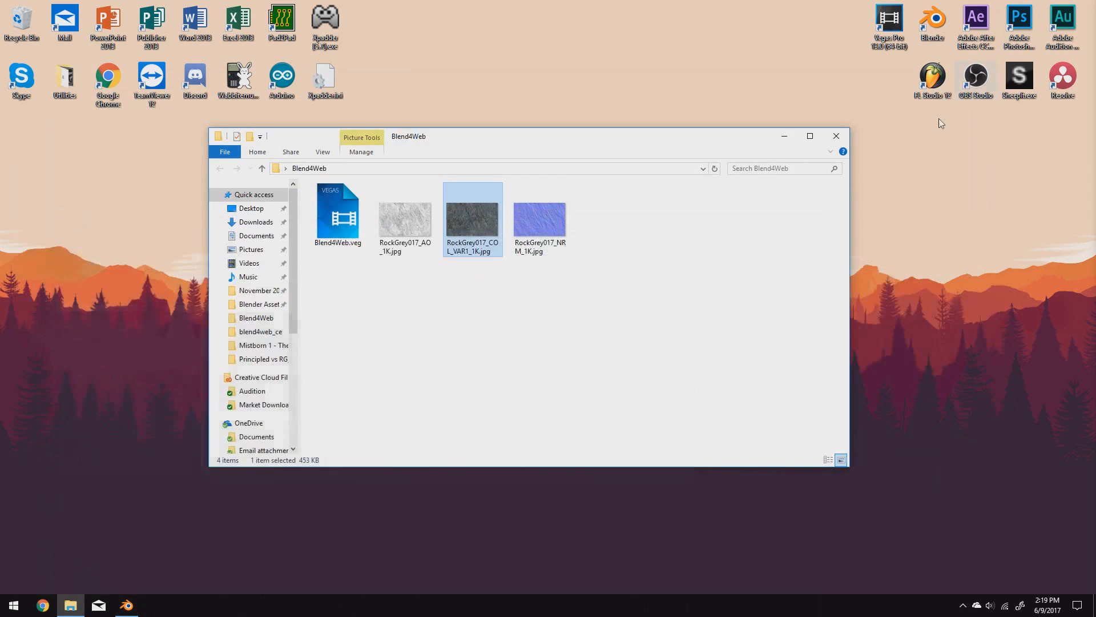
pyautogui.moveTo(729, 129); pyautogui.dragTo(730, 135)
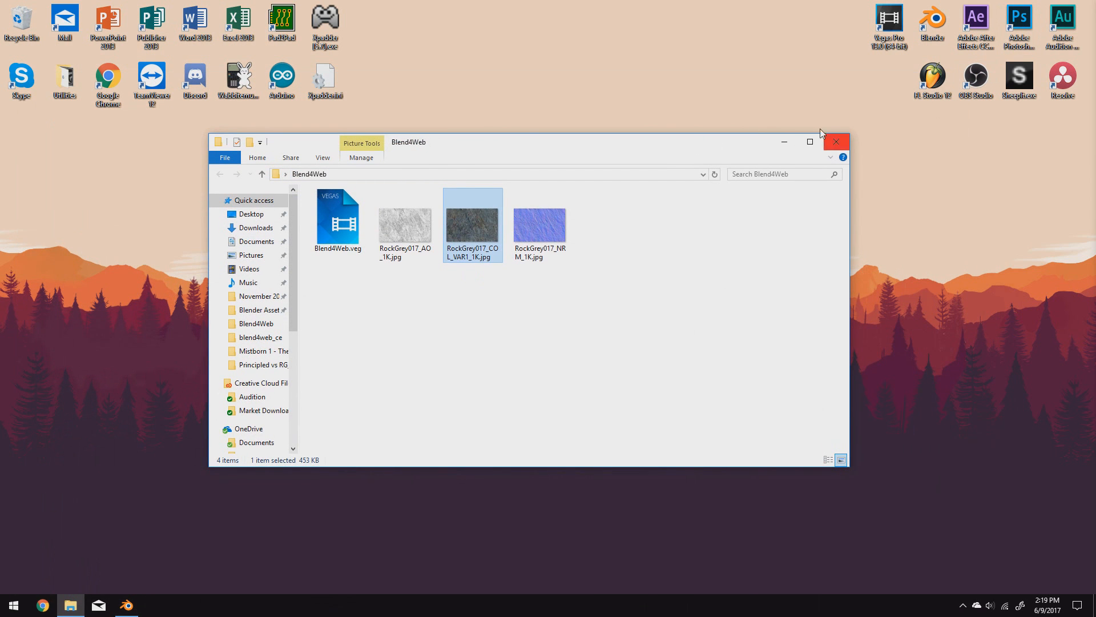
pyautogui.moveTo(458, 143); pyautogui.dragTo(476, 120)
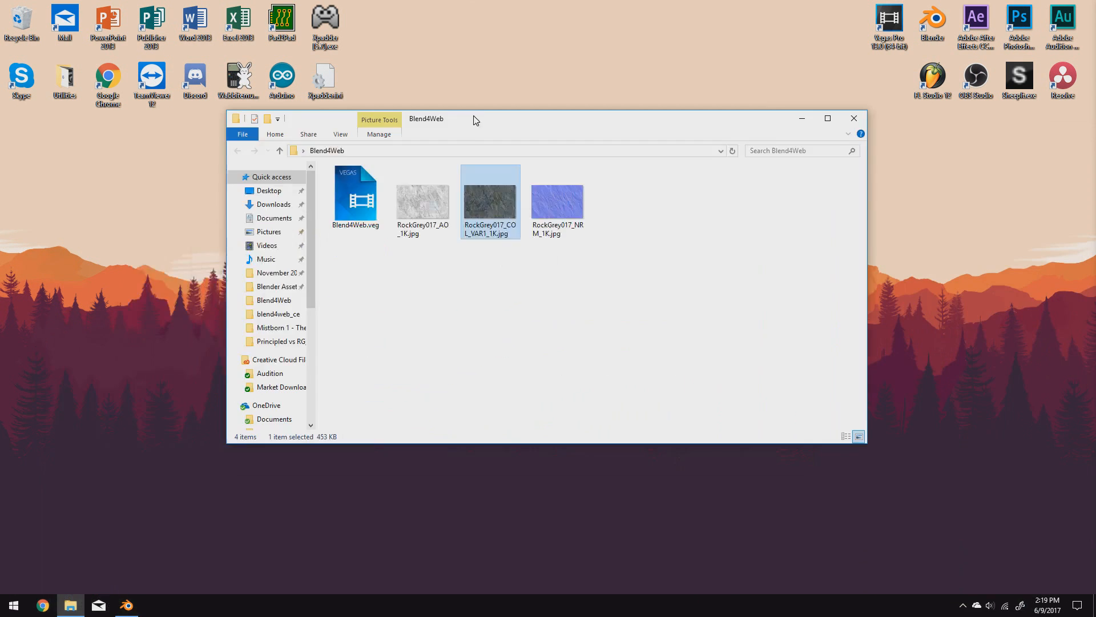
# Step: Switch back to Blender and export "Blend4Web Demo.html" as Blend4Web HTML to the Desktop folder
pyautogui.click(131, 604)
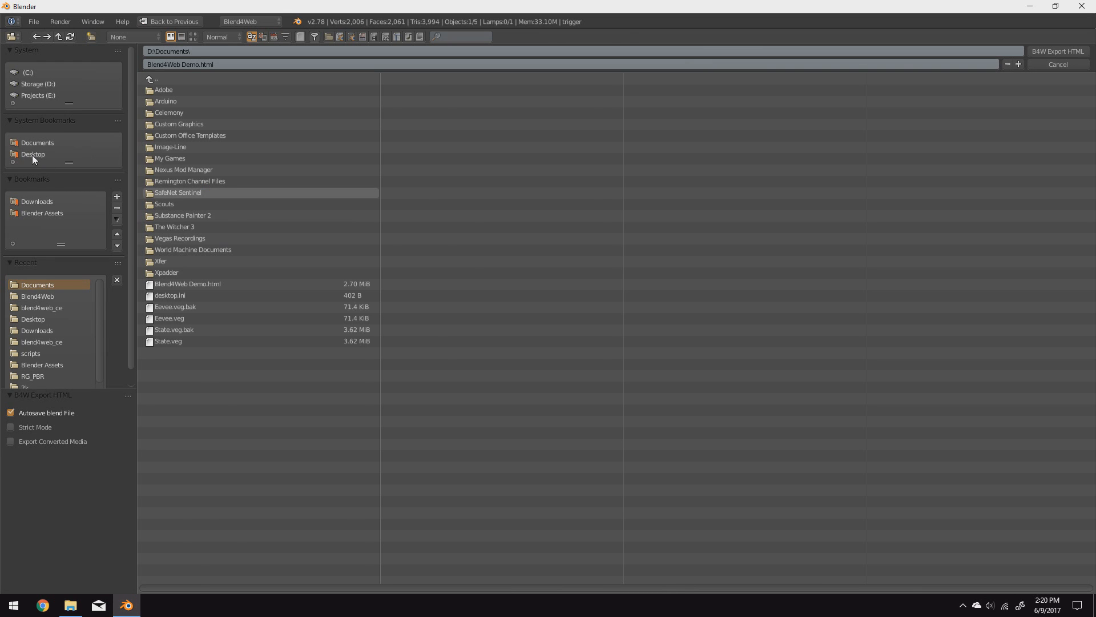
pyautogui.click(32, 154)
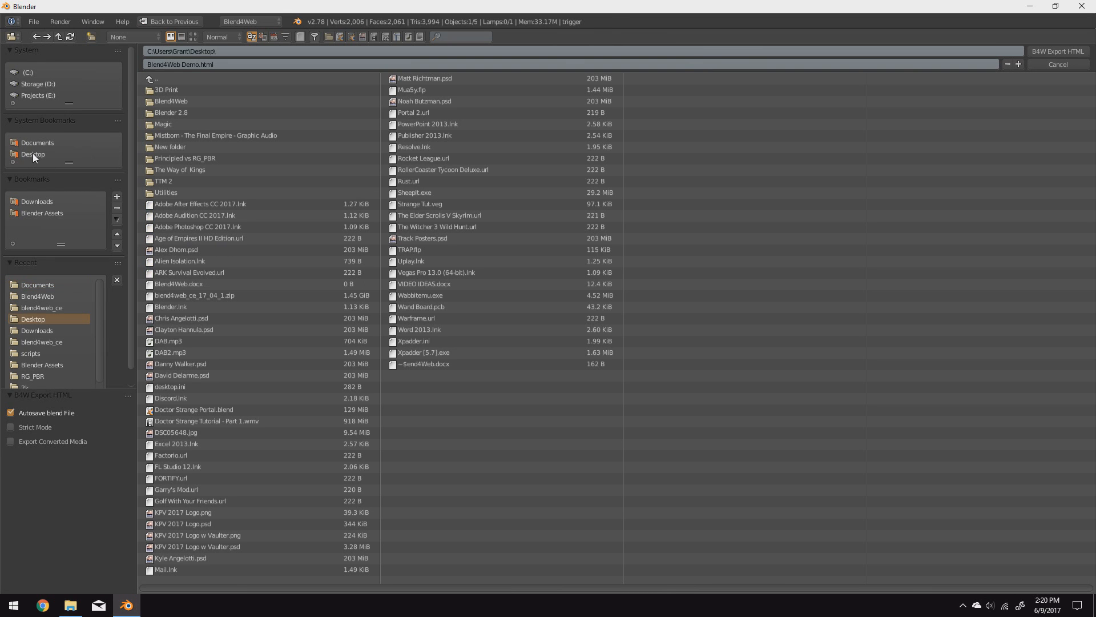
pyautogui.click(1053, 49)
# Step: Go to the desktop, close the Blend4Web folder window and open the exported "Blend4Web Demo.html" in Chrome
pyautogui.click(1030, 6)
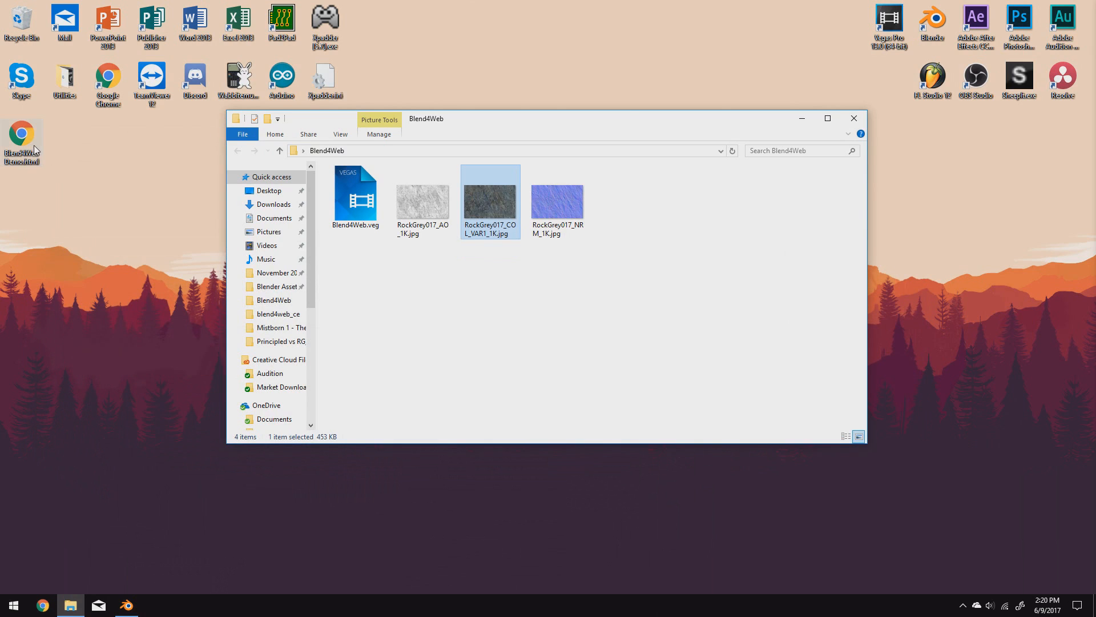
pyautogui.click(853, 118)
pyautogui.moveTo(18, 150); pyautogui.dragTo(511, 194)
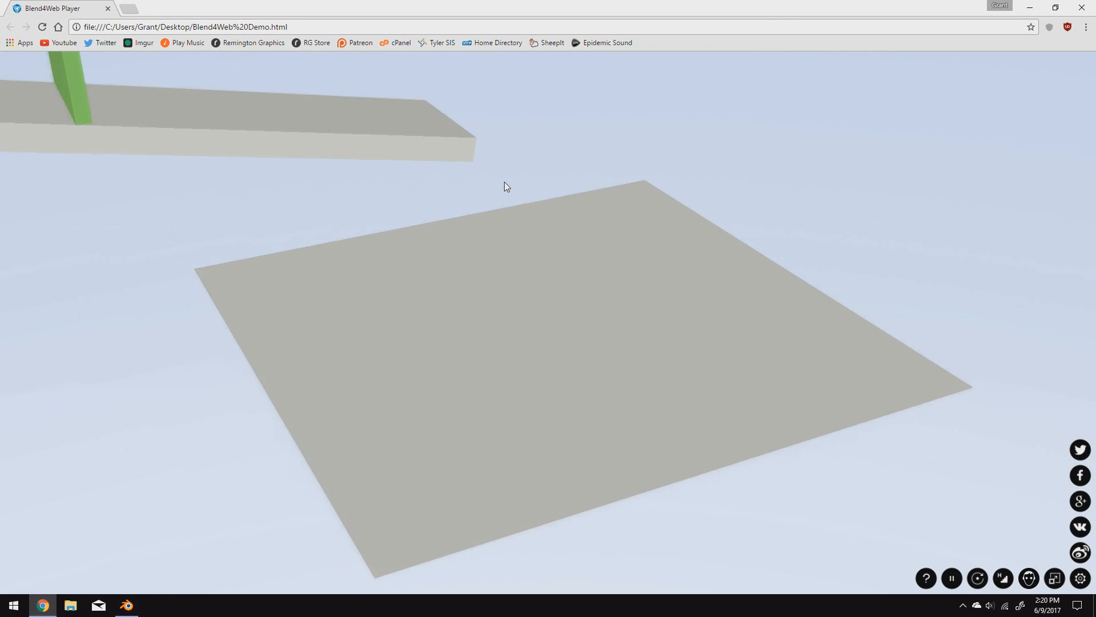
# Step: Test the exported scene by selecting the green gate and viewing the sphere and ramp from several angles
pyautogui.scroll(-3, 505, 181)
pyautogui.moveTo(242, 290); pyautogui.dragTo(319, 317, button='middle')
pyautogui.click(363, 197)
pyautogui.moveTo(341, 238); pyautogui.dragTo(421, 177)
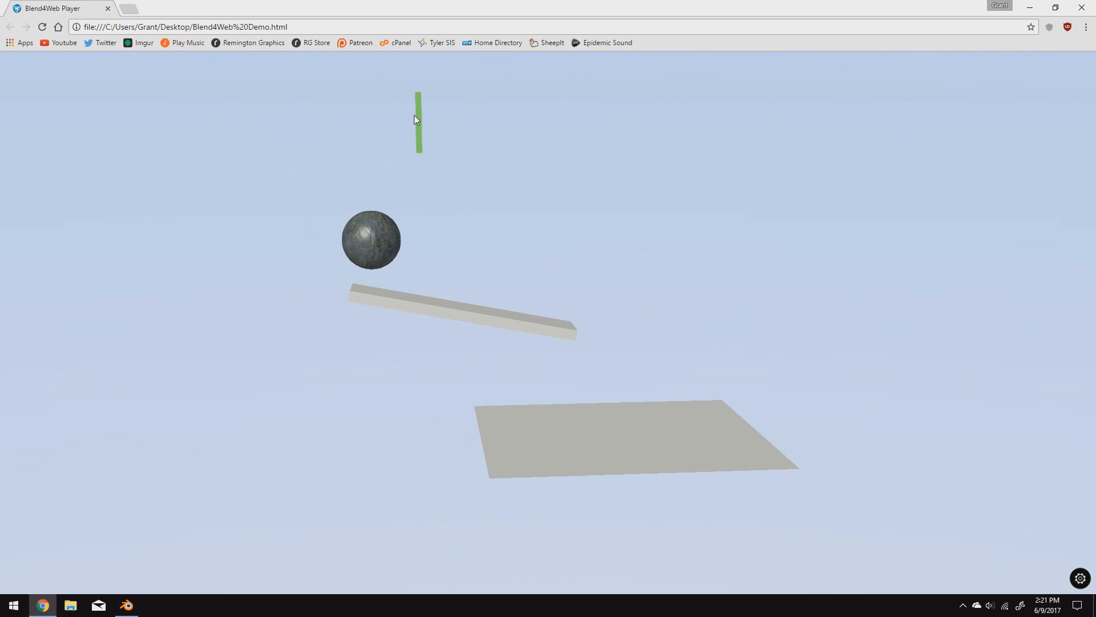
pyautogui.moveTo(417, 115); pyautogui.dragTo(286, 263)
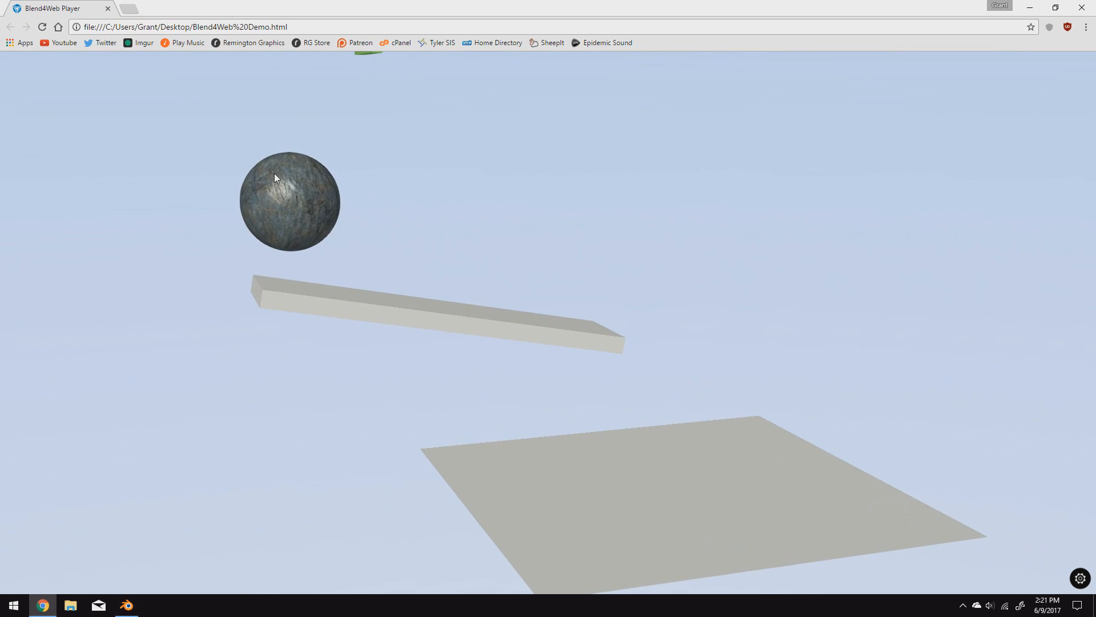